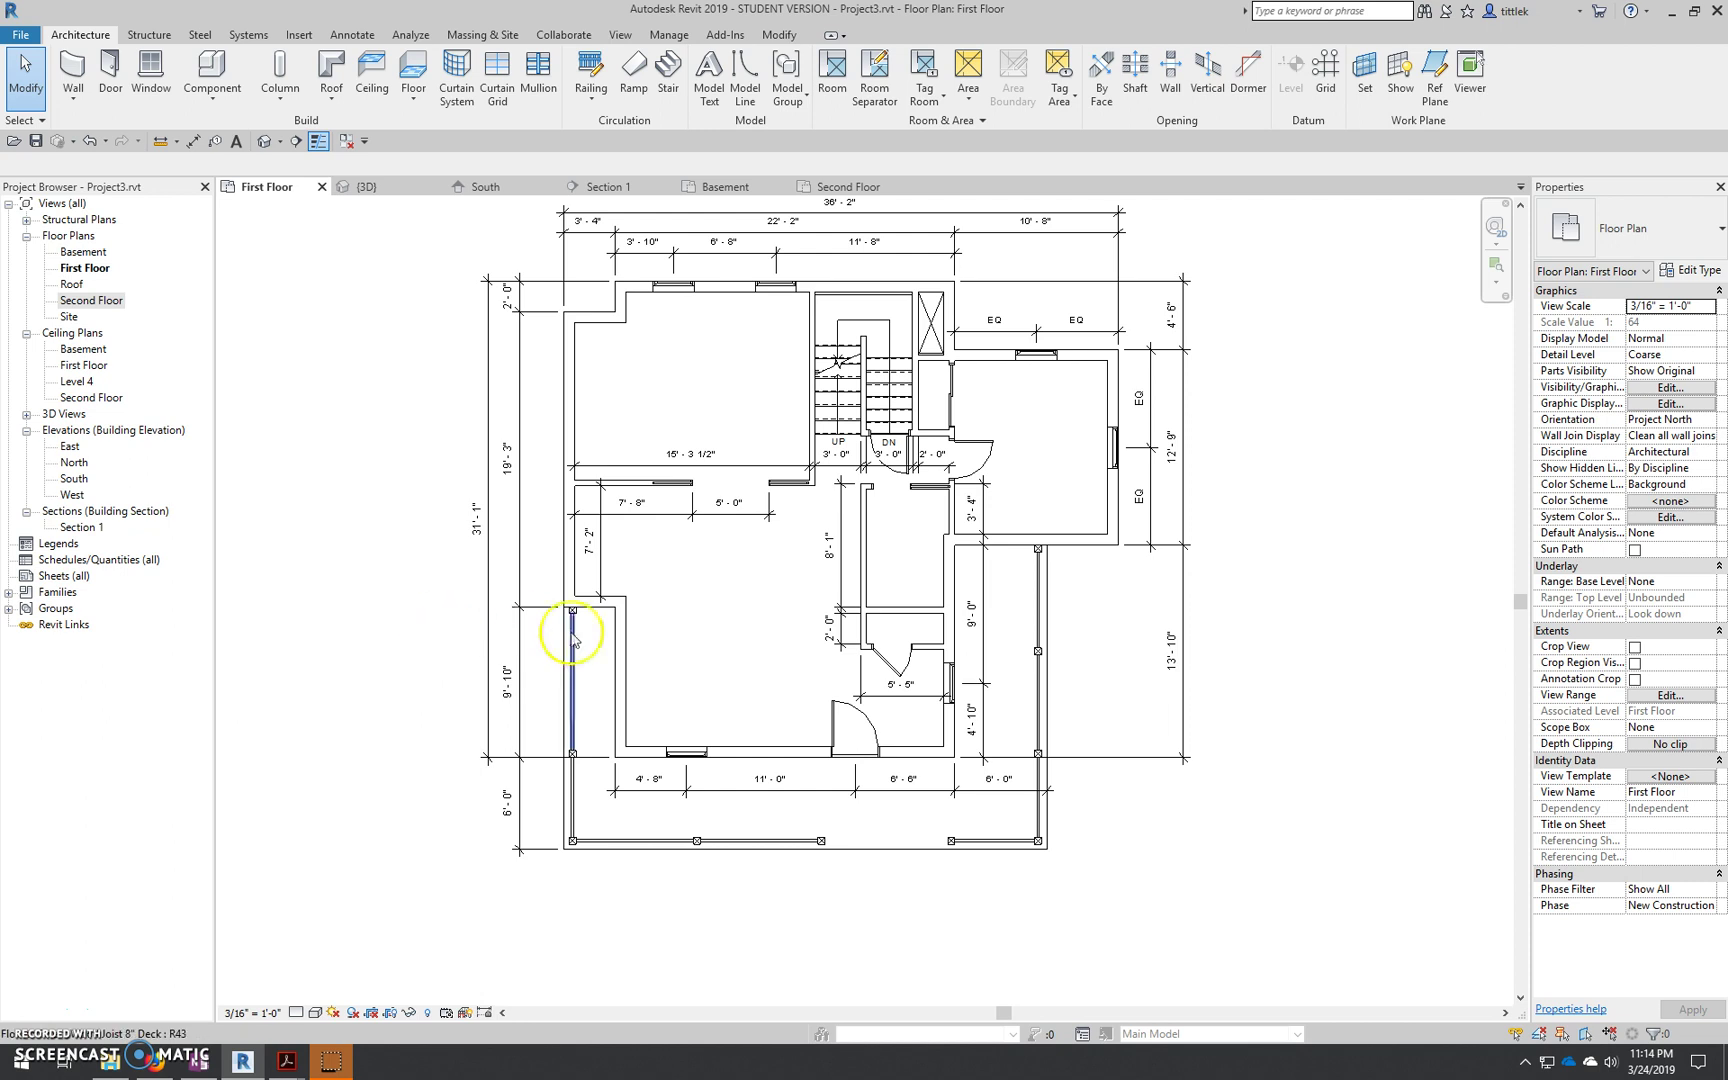
Place an aligned dimension string in front of the porch, spanning the outer faces of the house's four vertical exterior walls
scroll(800, 790, "up", 4)
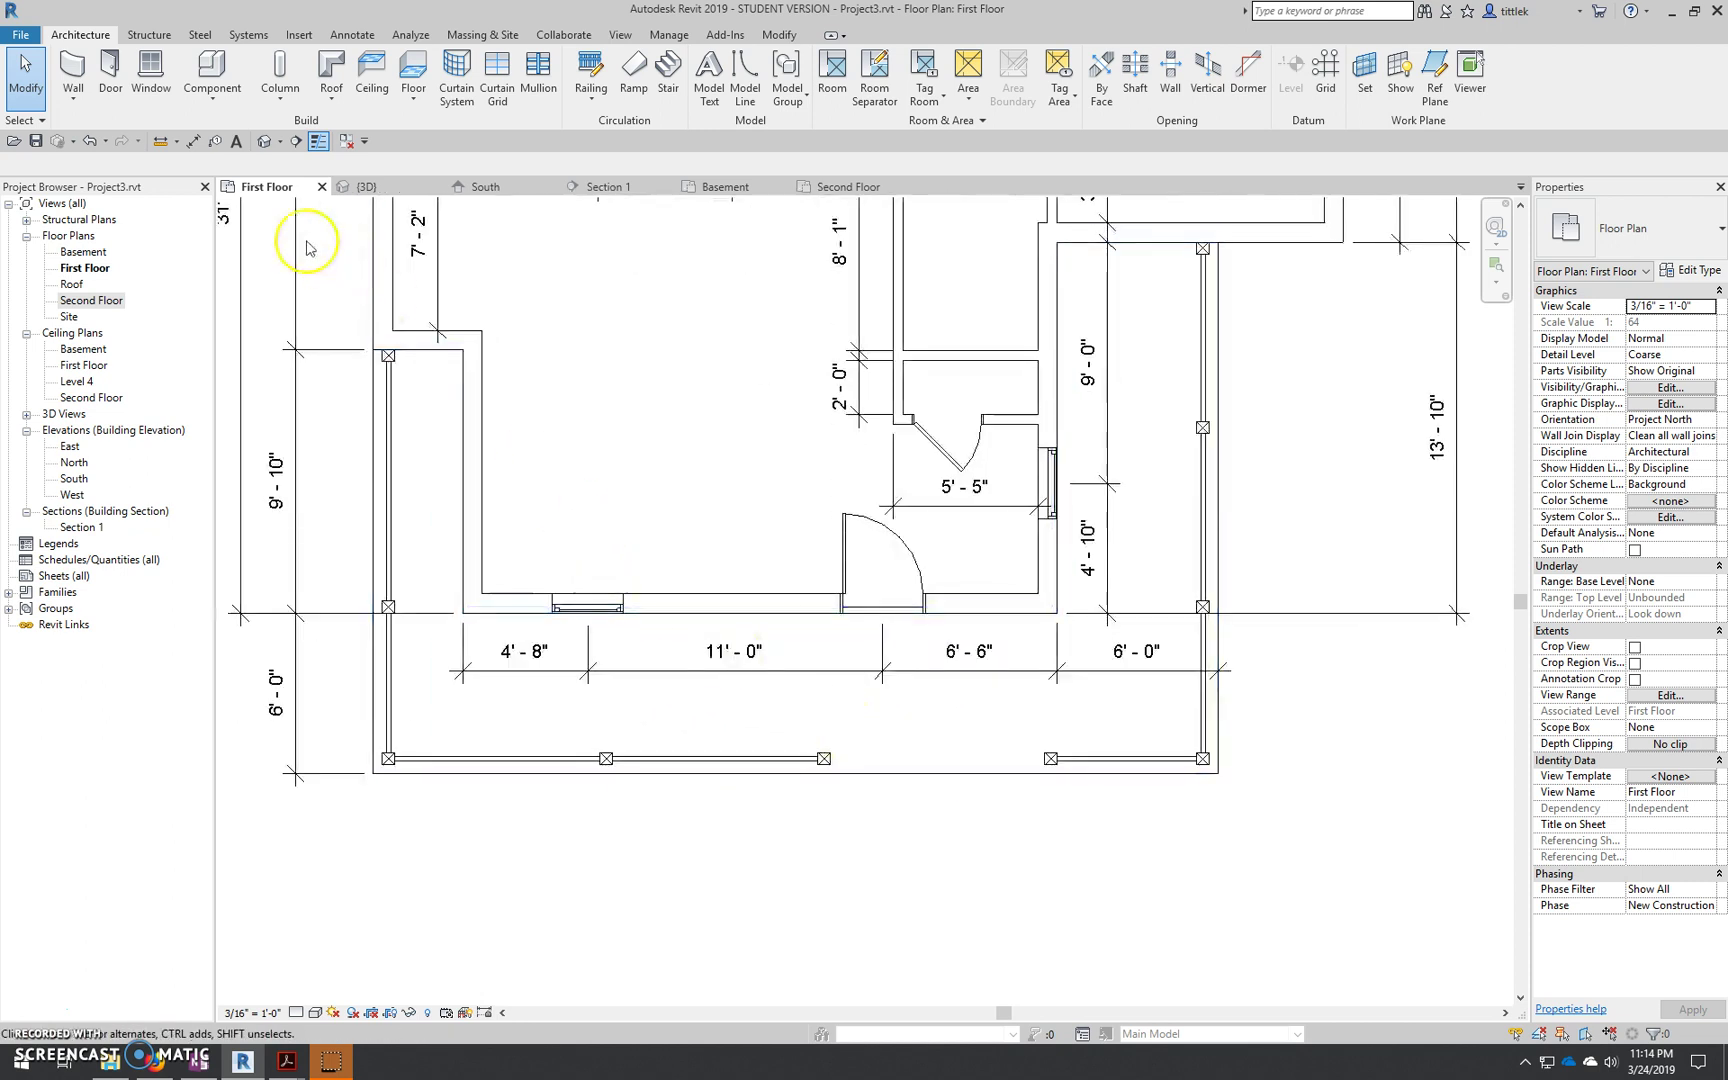
left_click(193, 141)
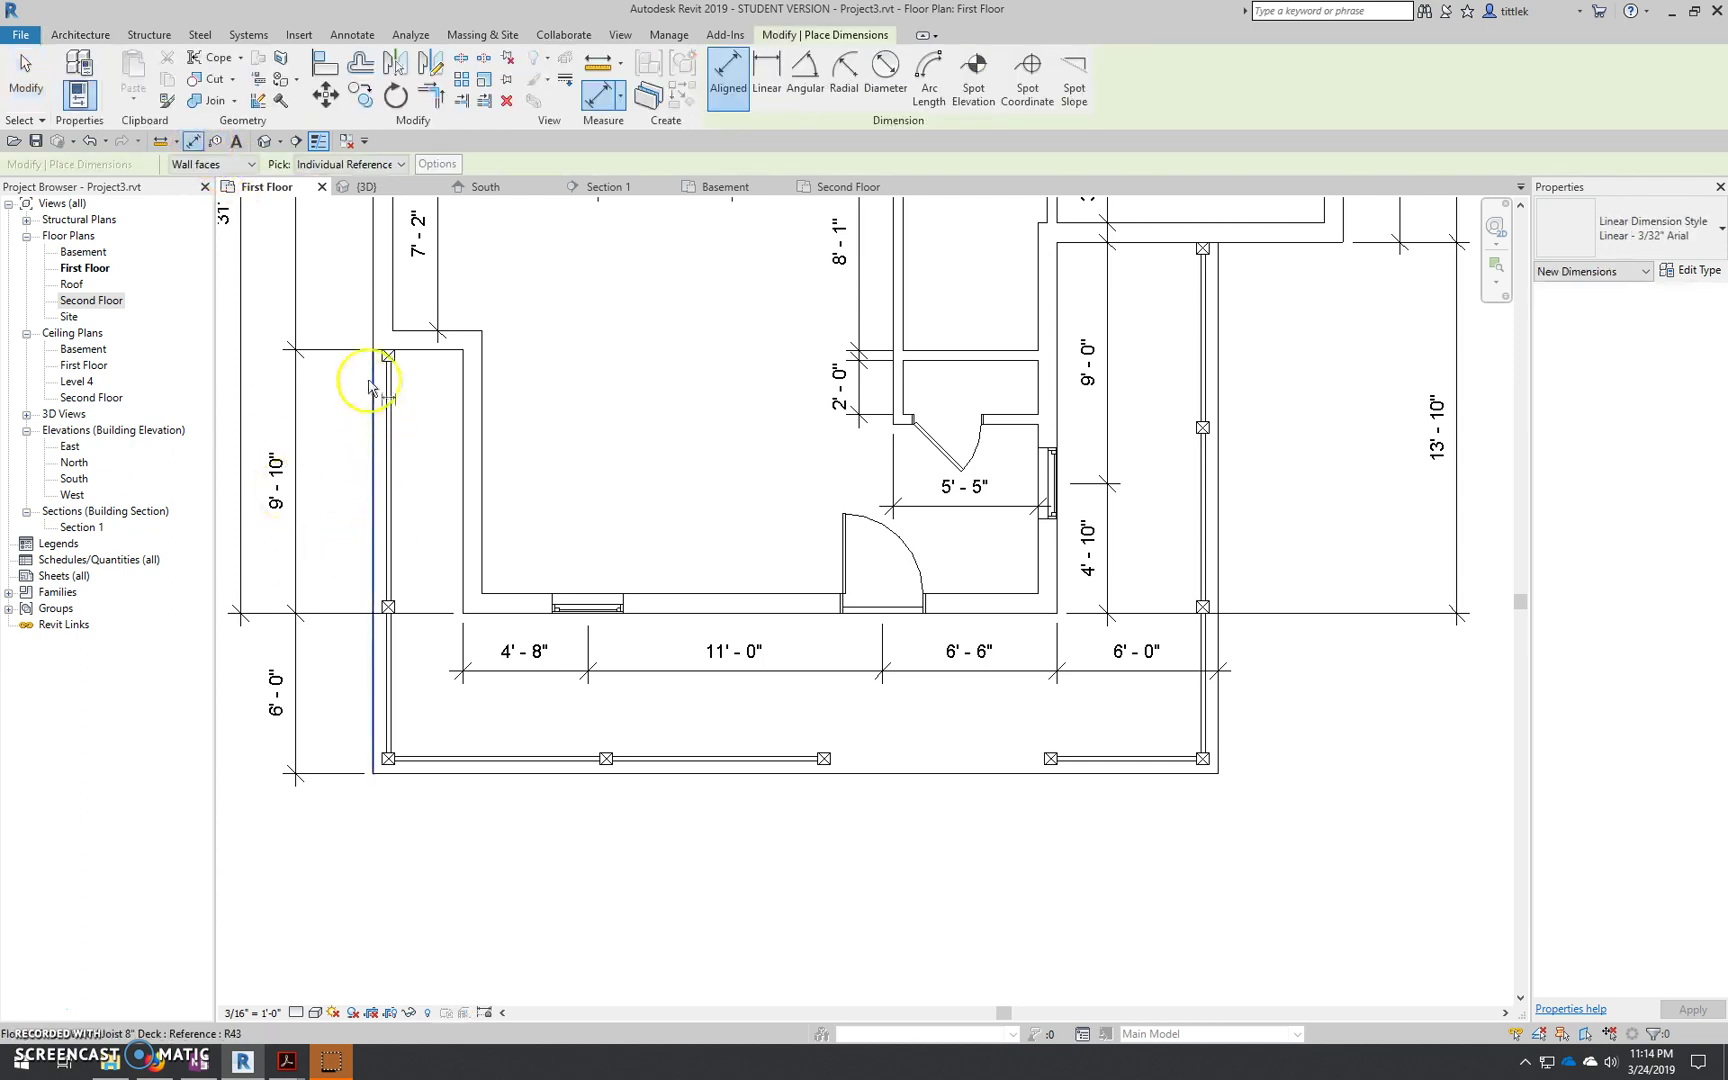
left_click(371, 300)
left_click(463, 532)
left_click(1060, 600)
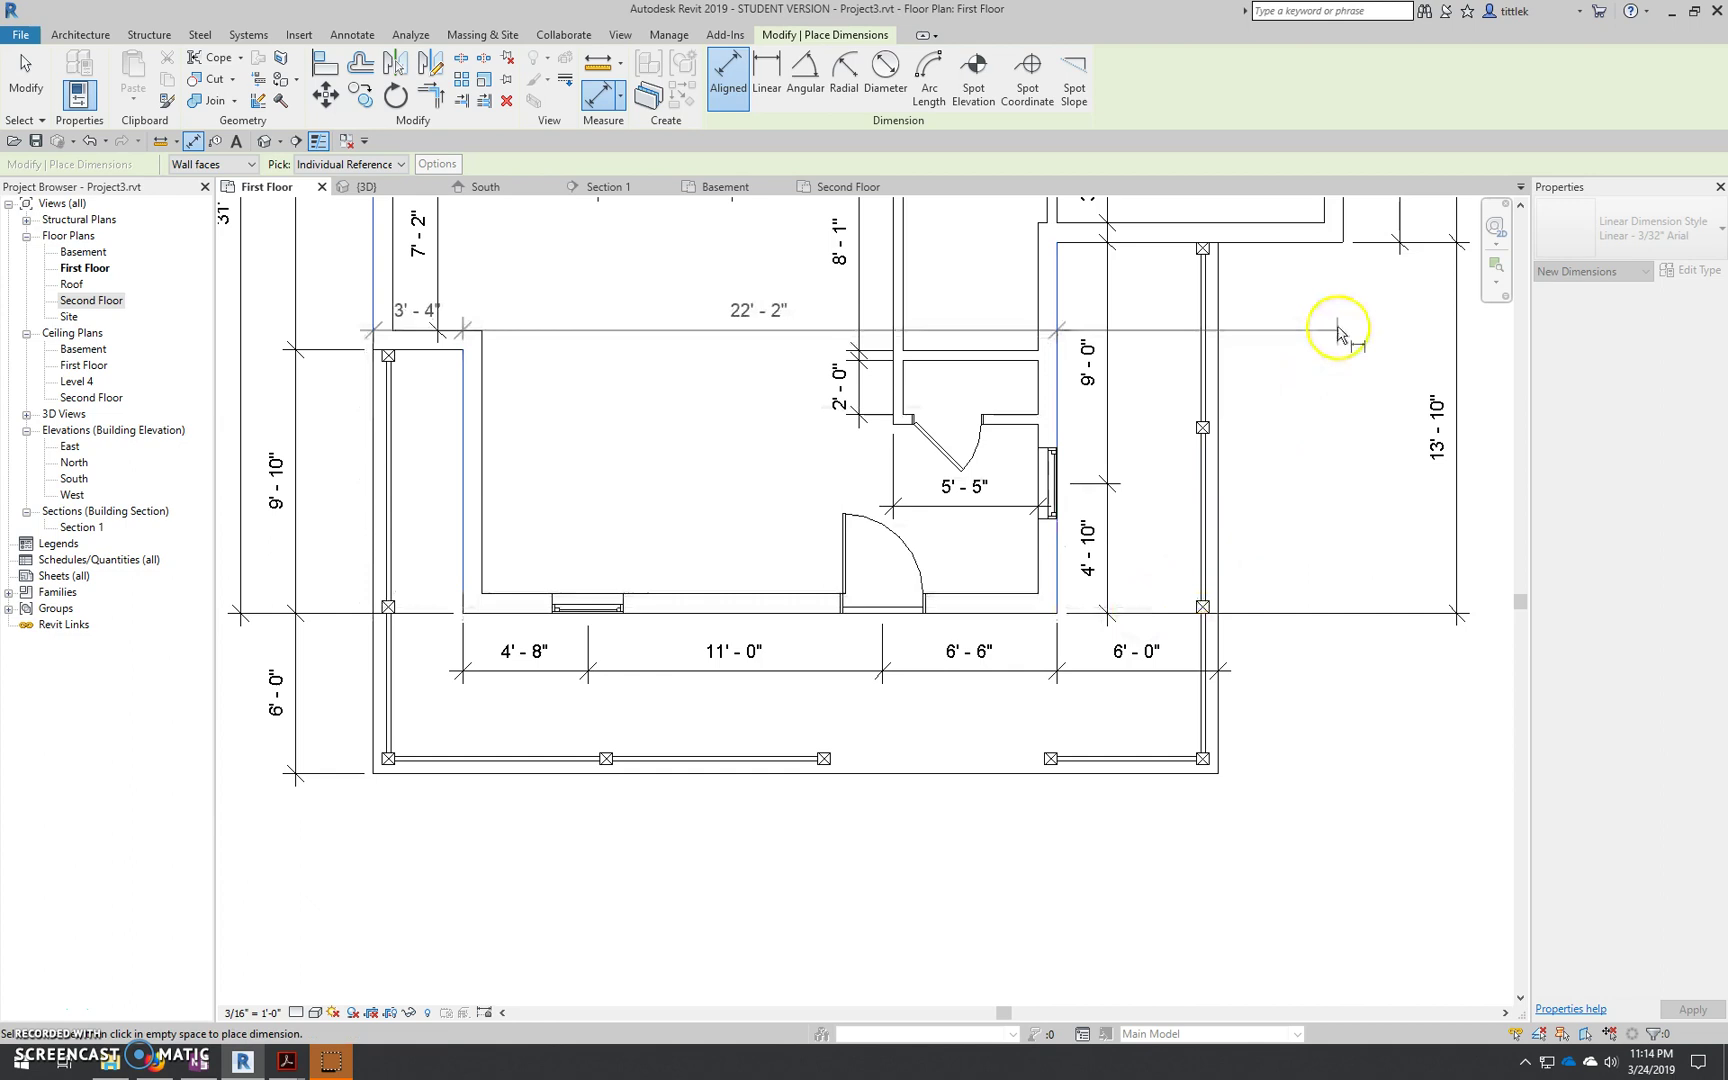
left_click(1338, 216)
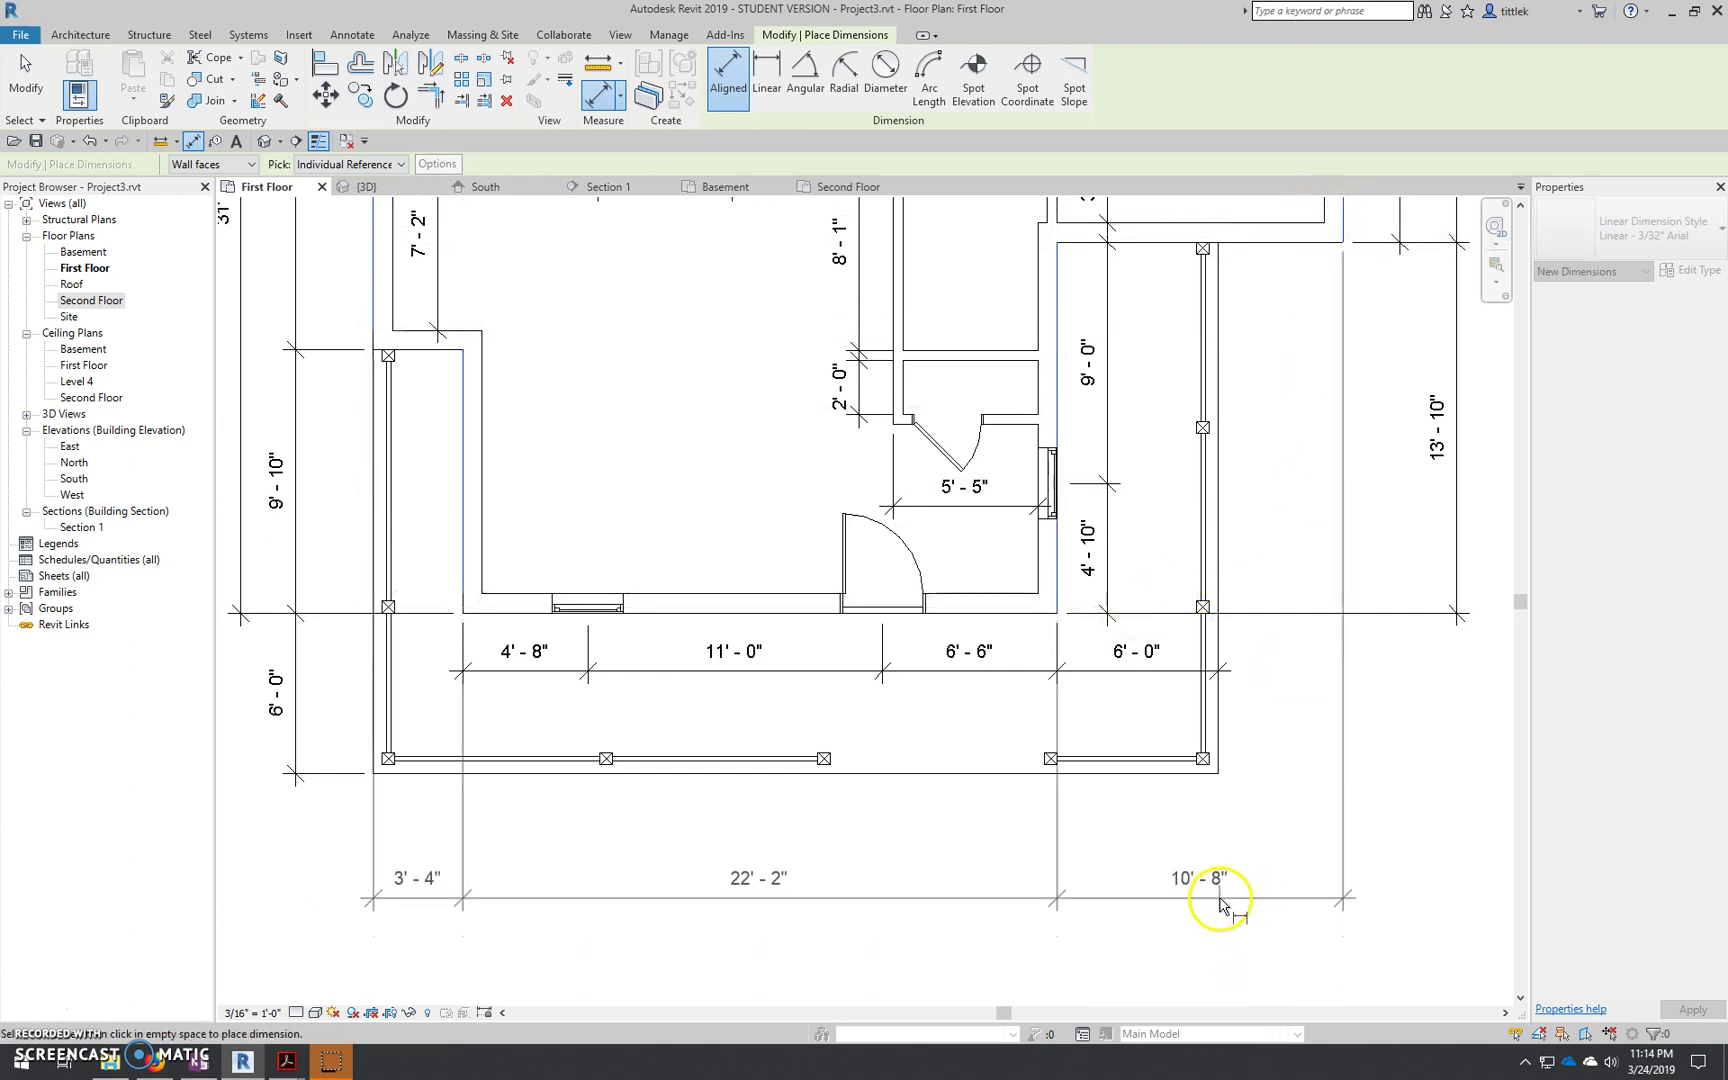
left_click(1220, 905)
key("Escape")
key("Escape")
Move the two front porch columns flanking the entry opening 1' to the left
scroll(1049, 764, "up", 2)
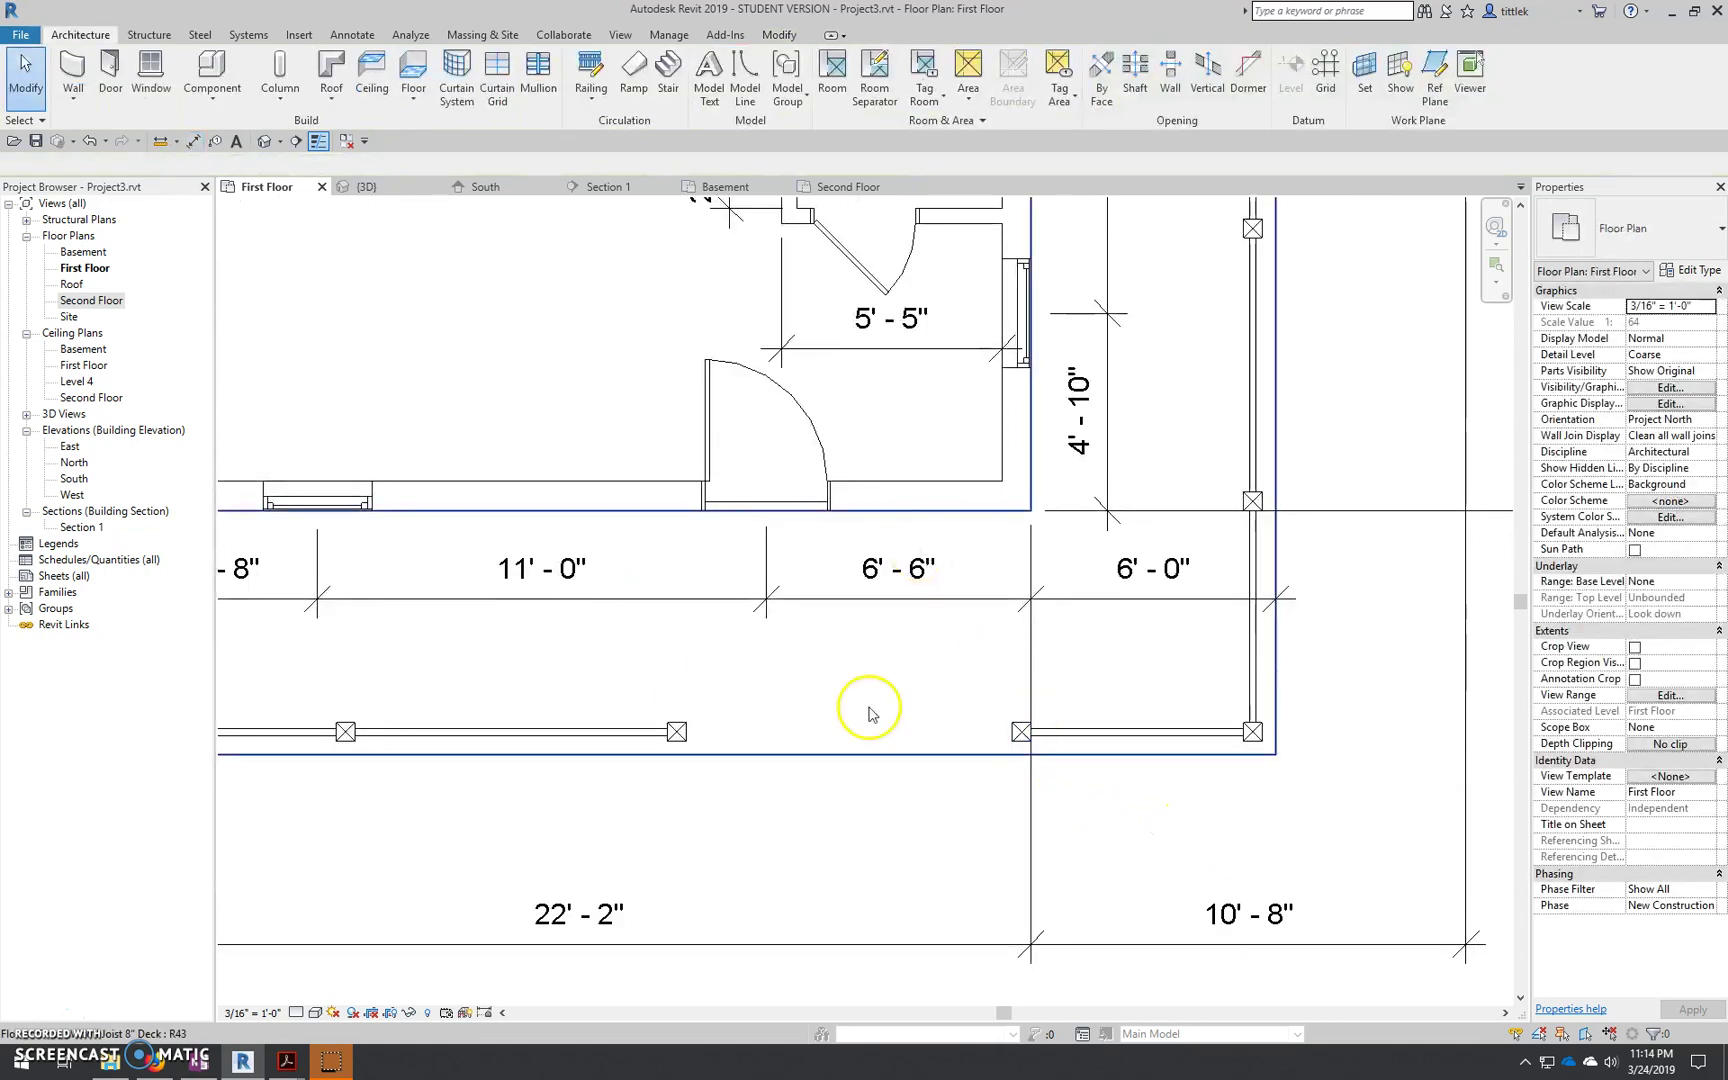
left_click(1021, 735)
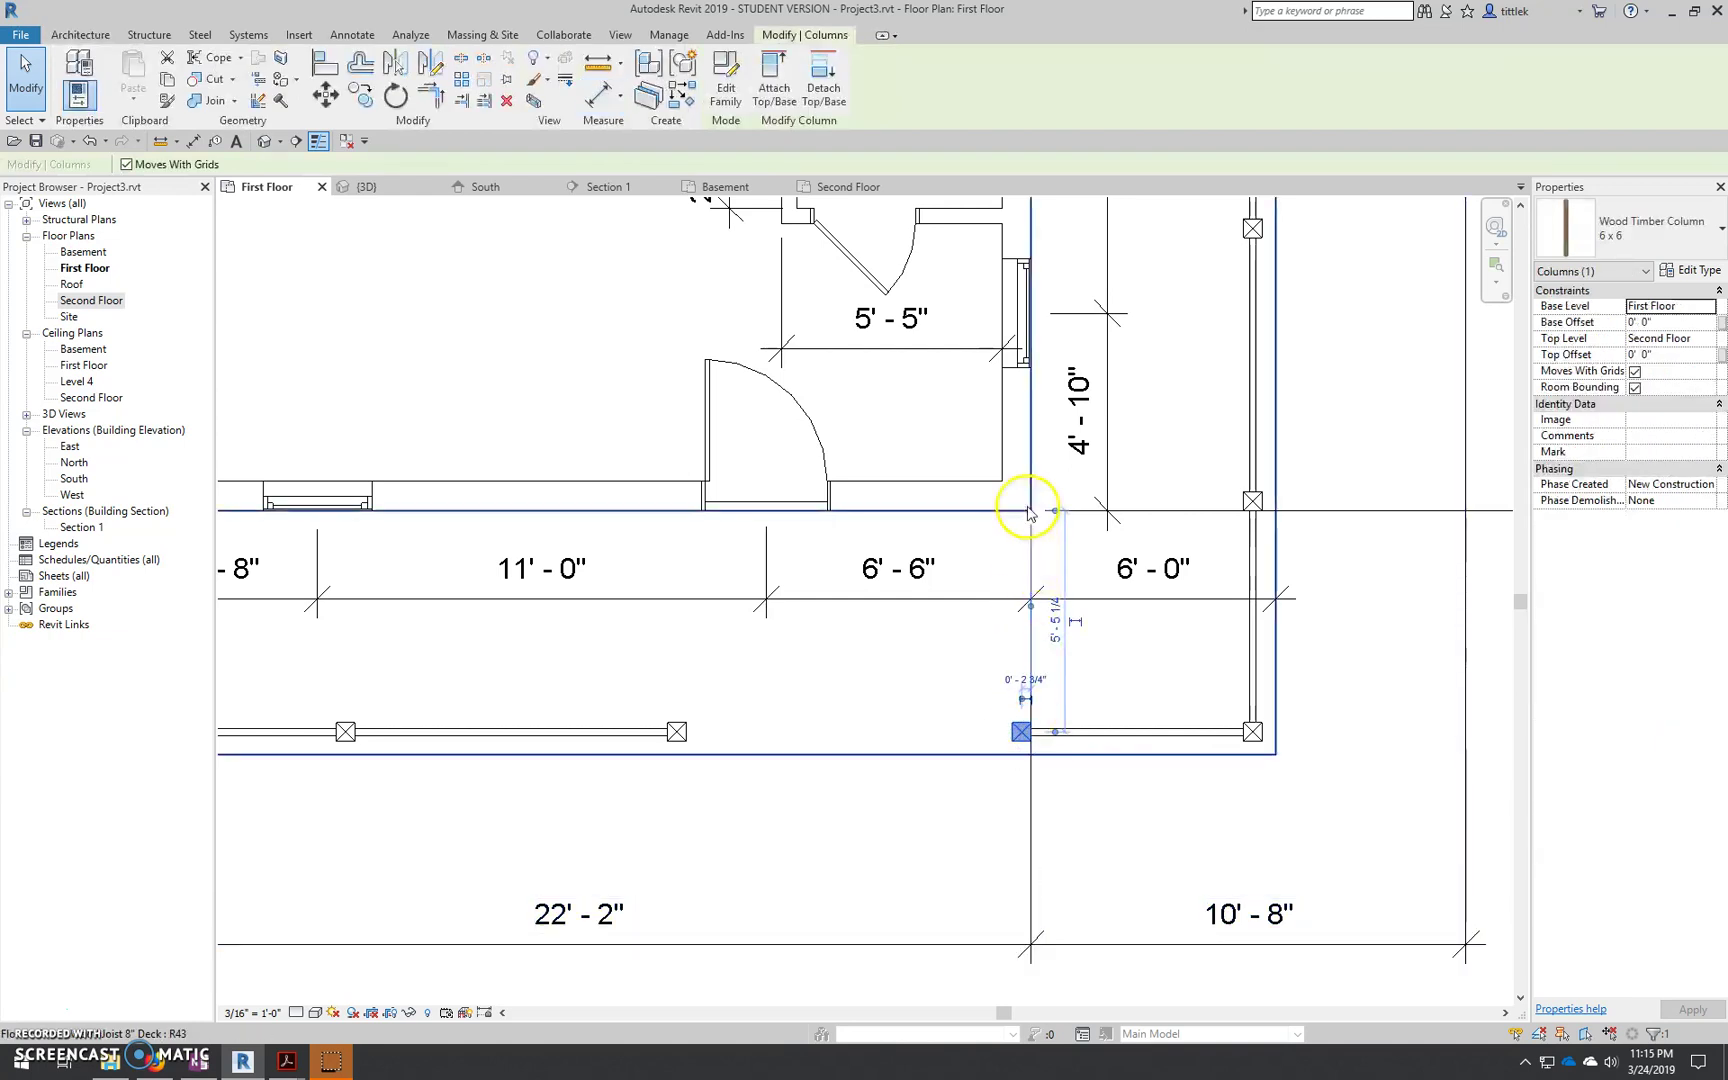
scroll(970, 600, "down", 2)
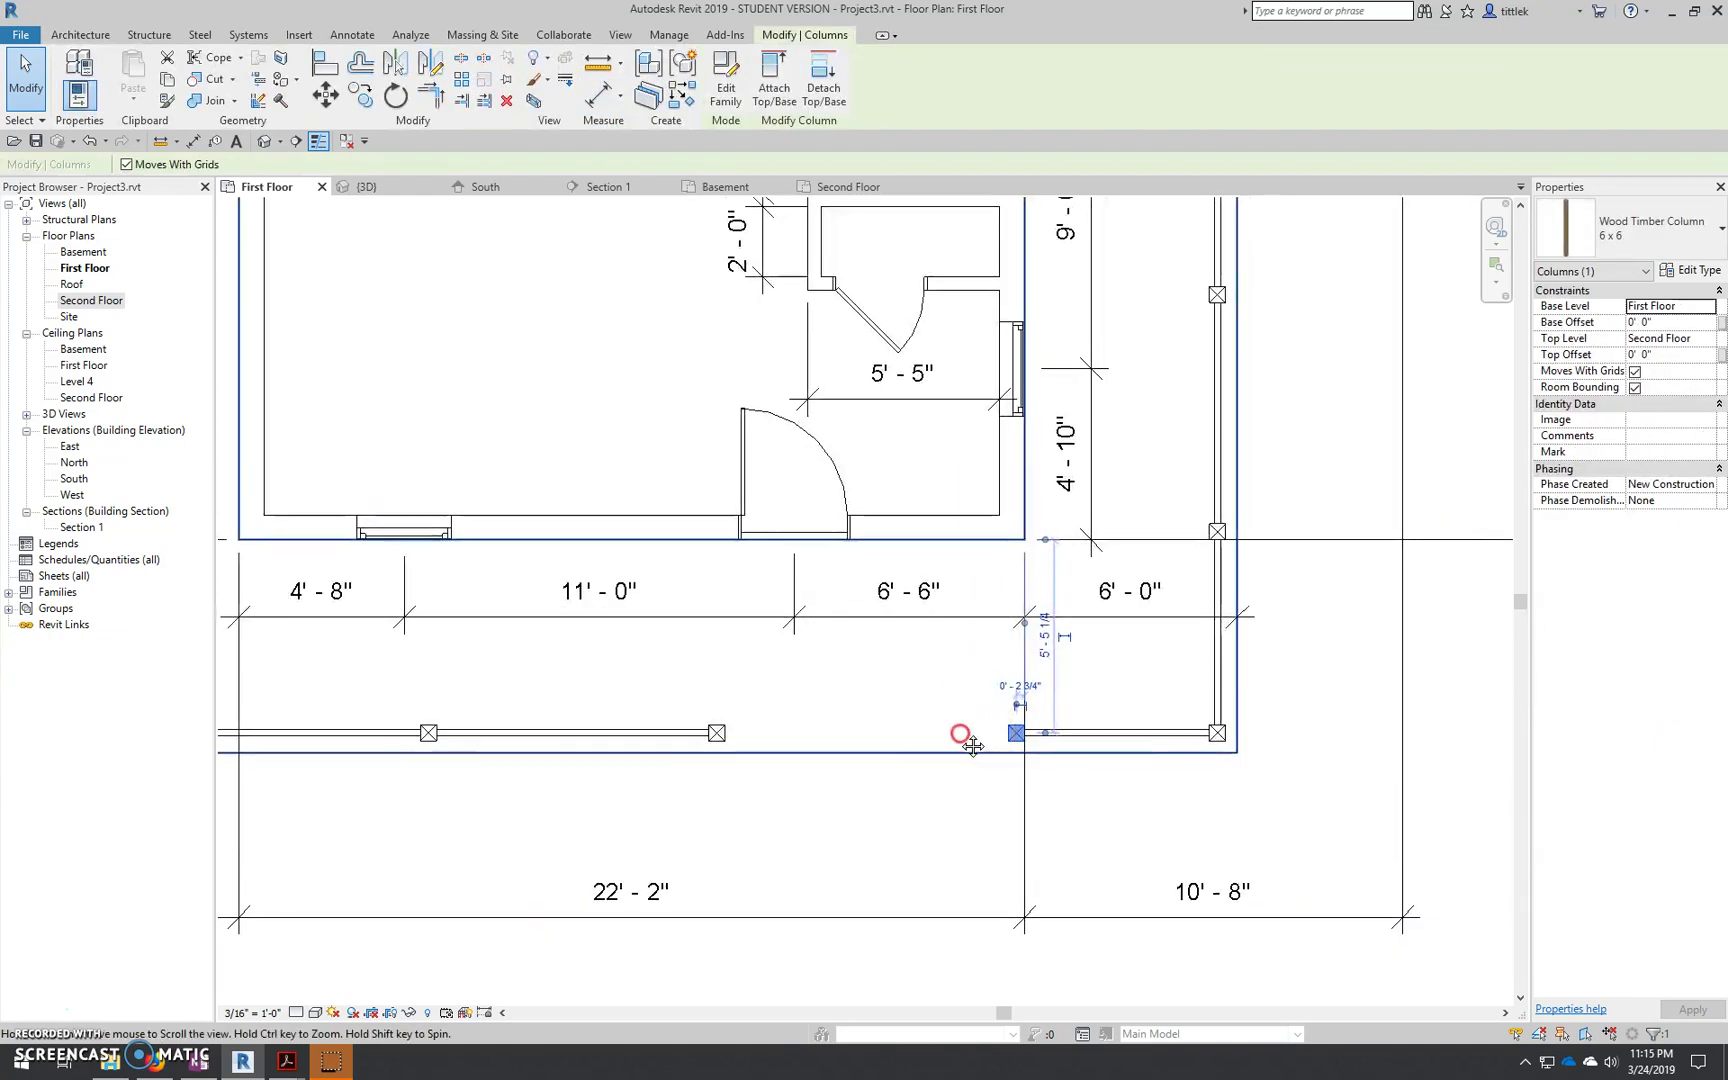
middle_click_drag(964, 744, 1022, 721)
scroll(836, 735, "up", 2)
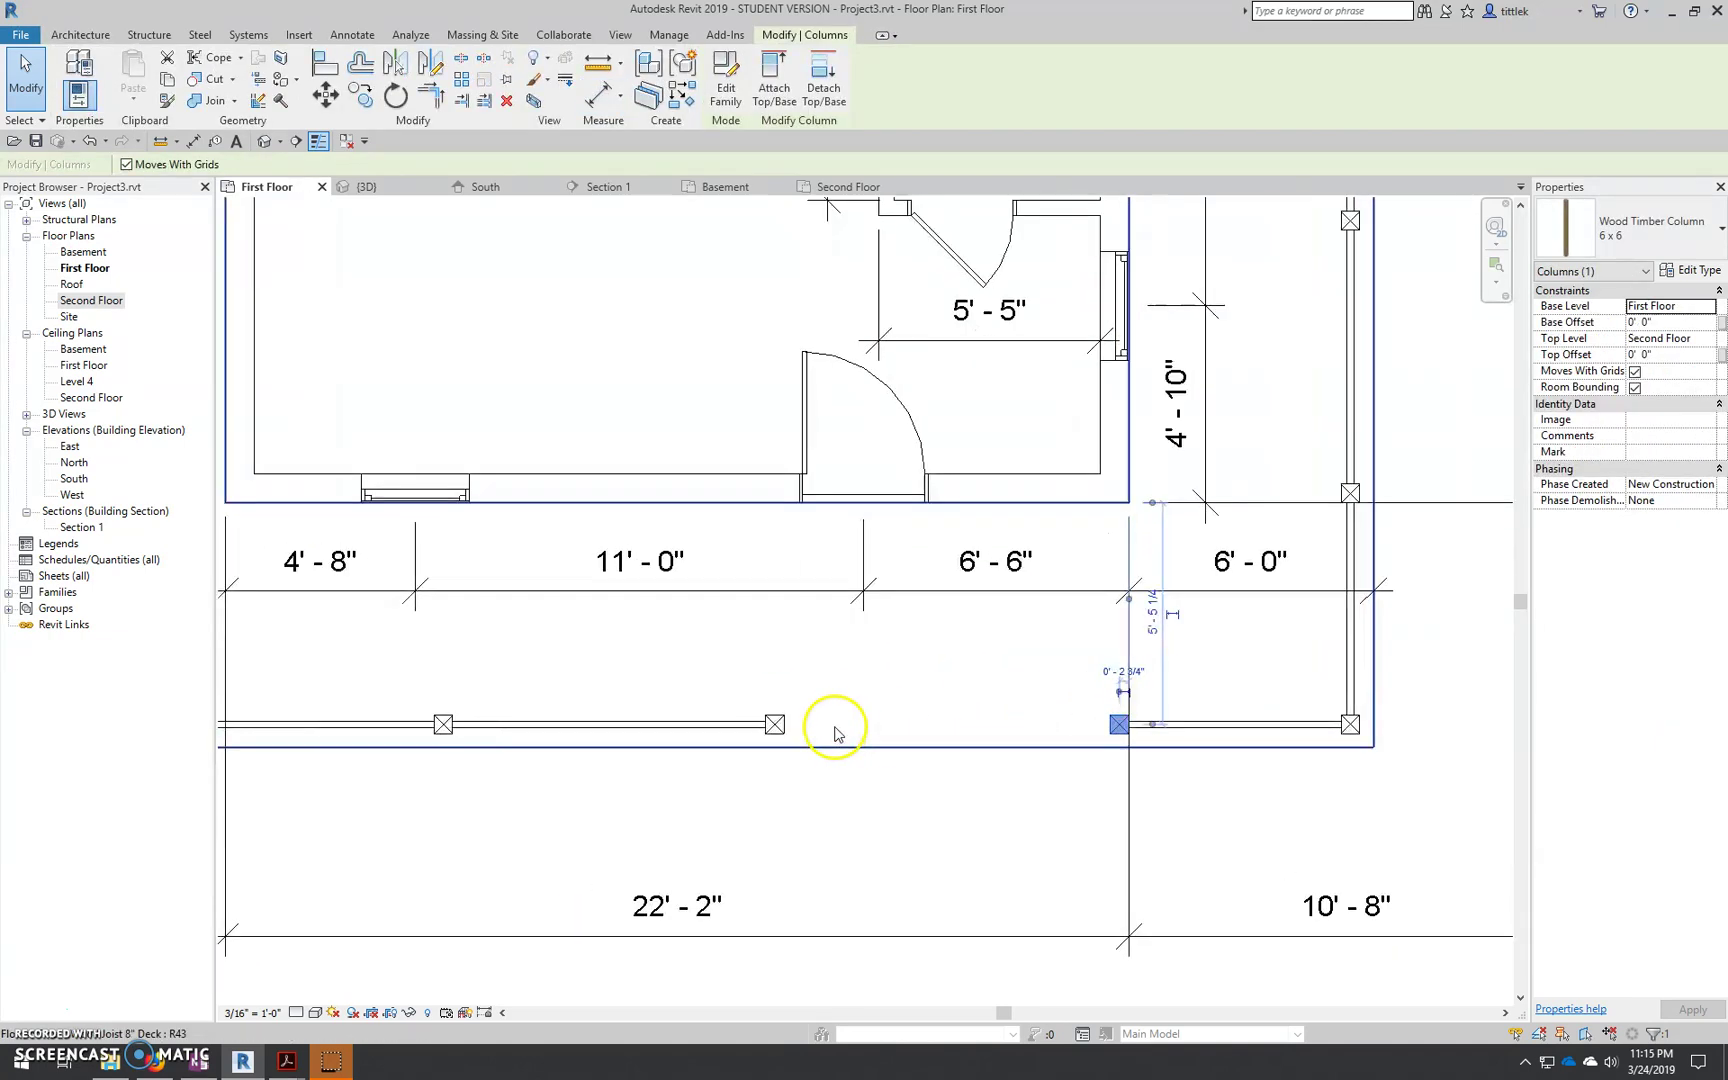
left_click(768, 727)
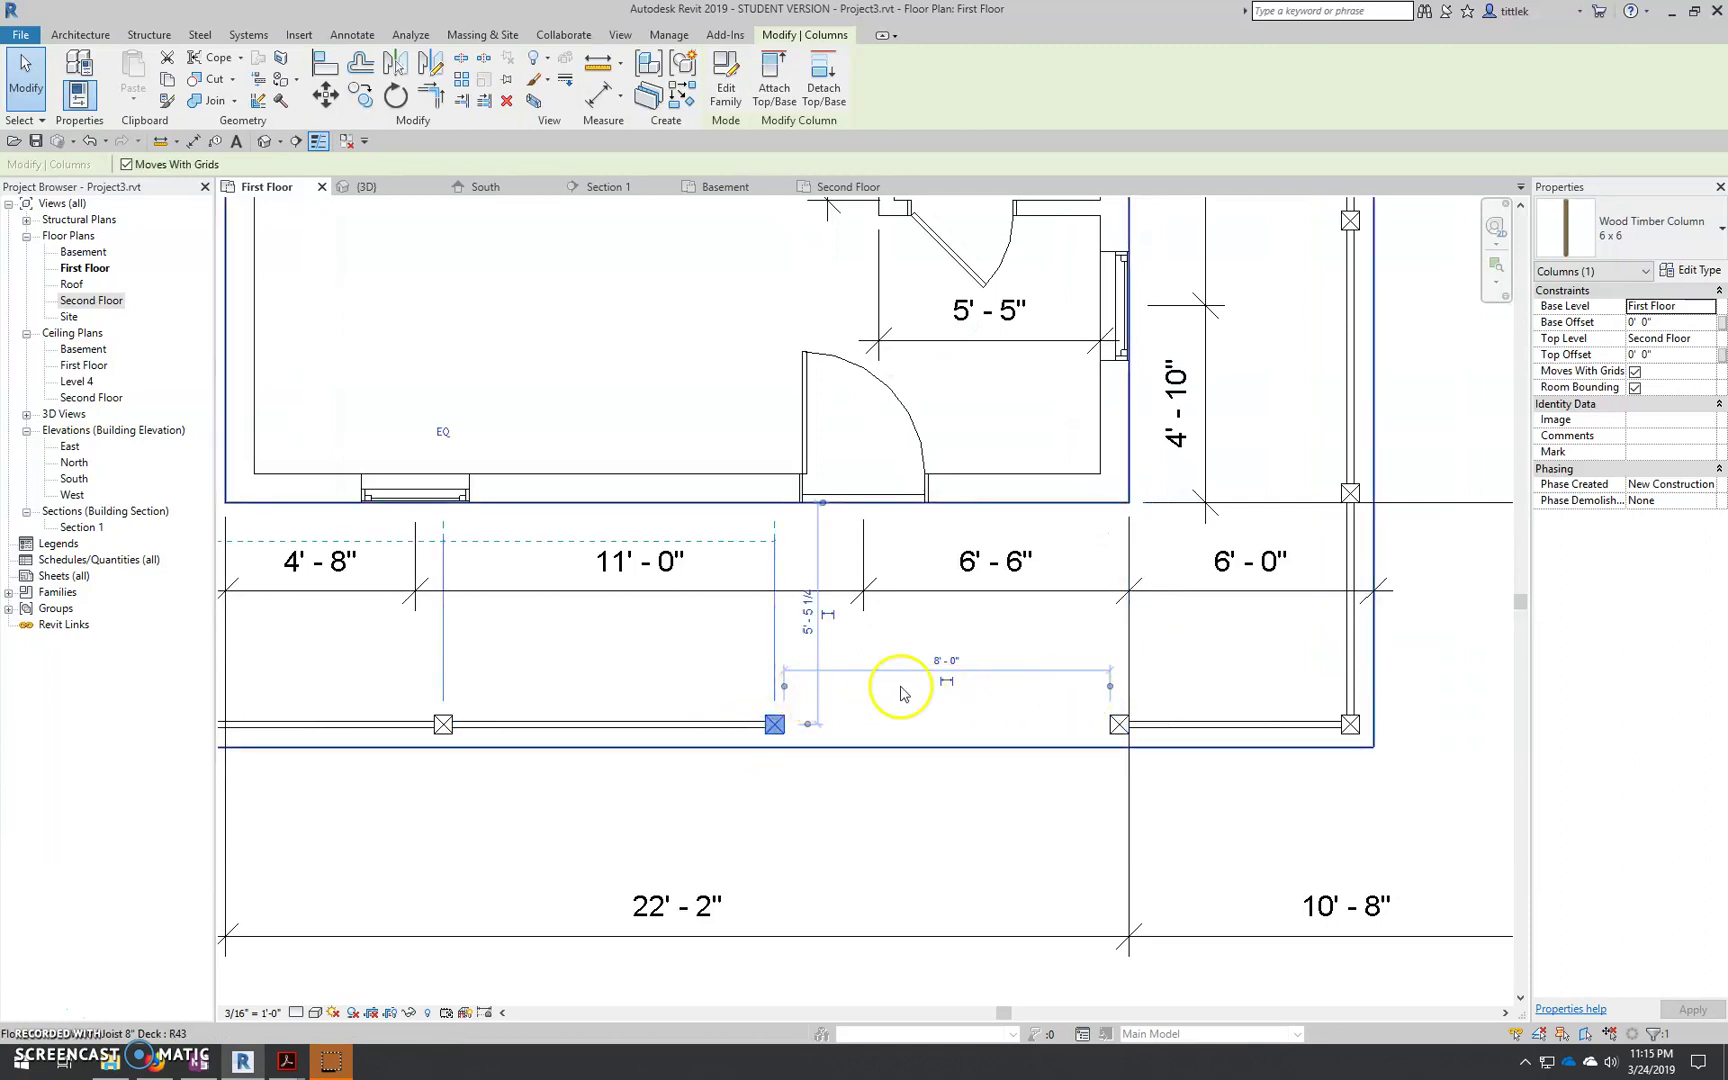
left_click(1117, 726, "ctrl")
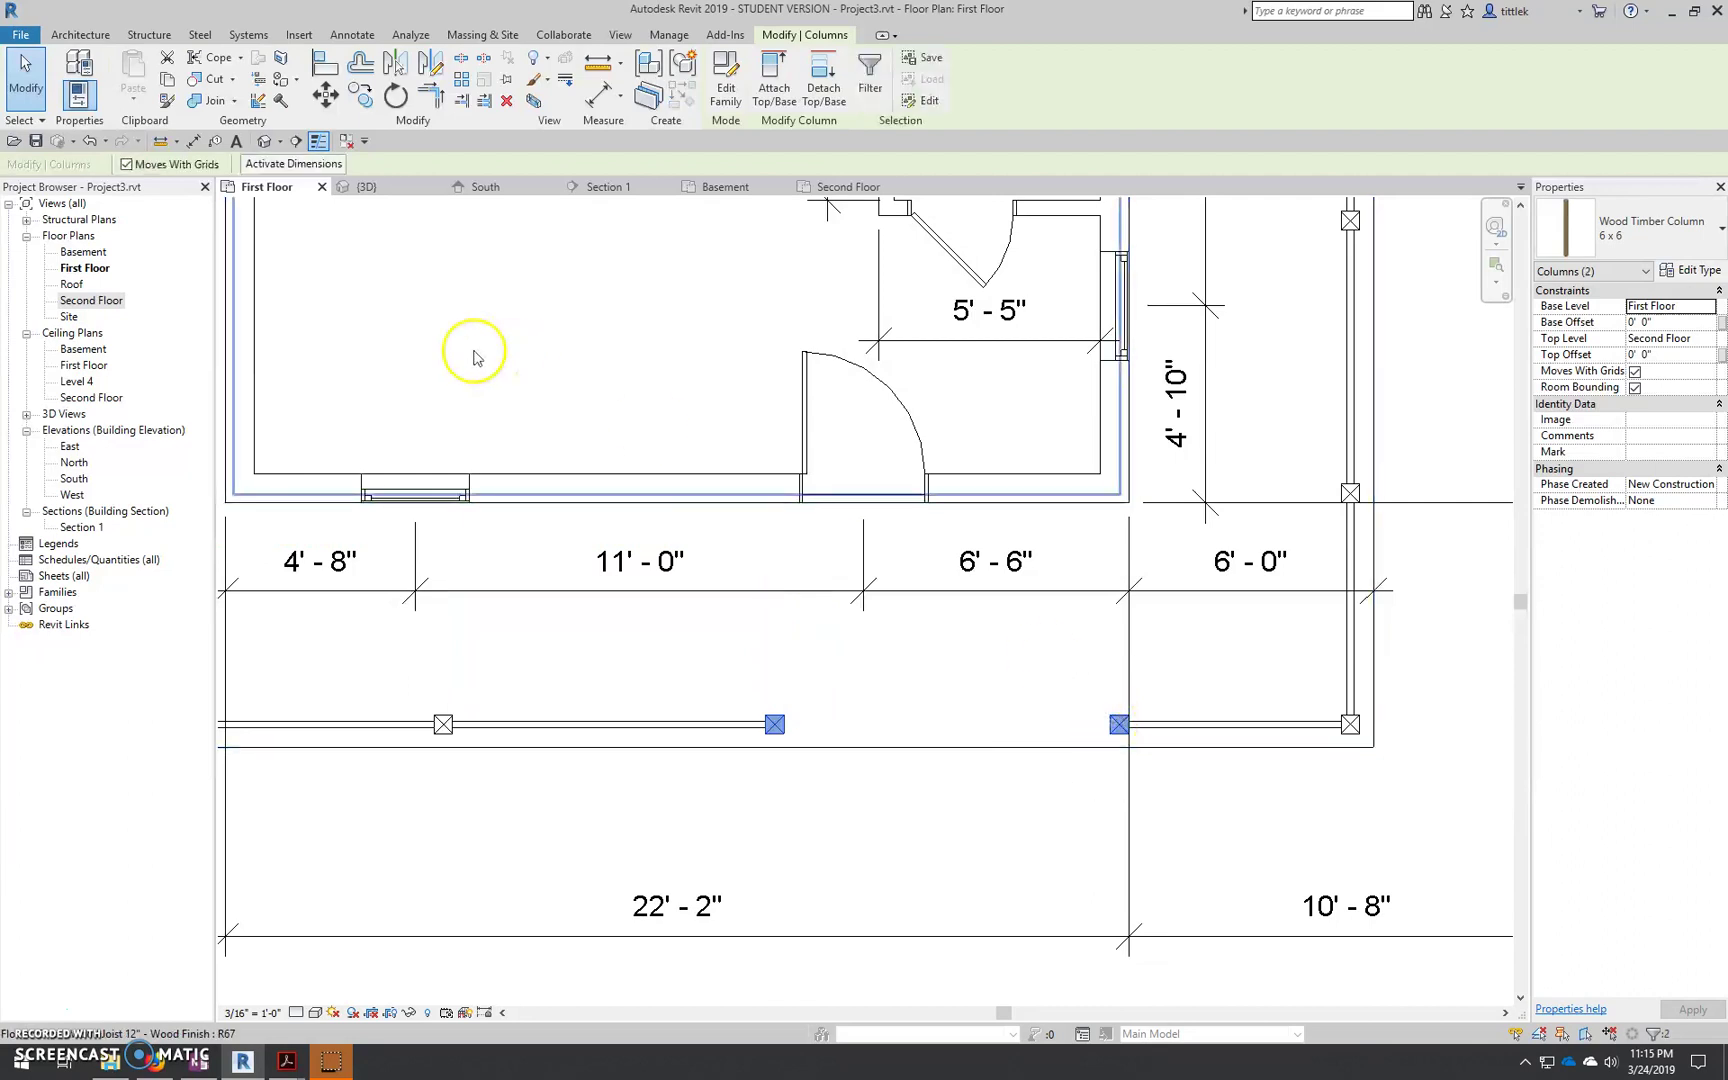
left_click(328, 96)
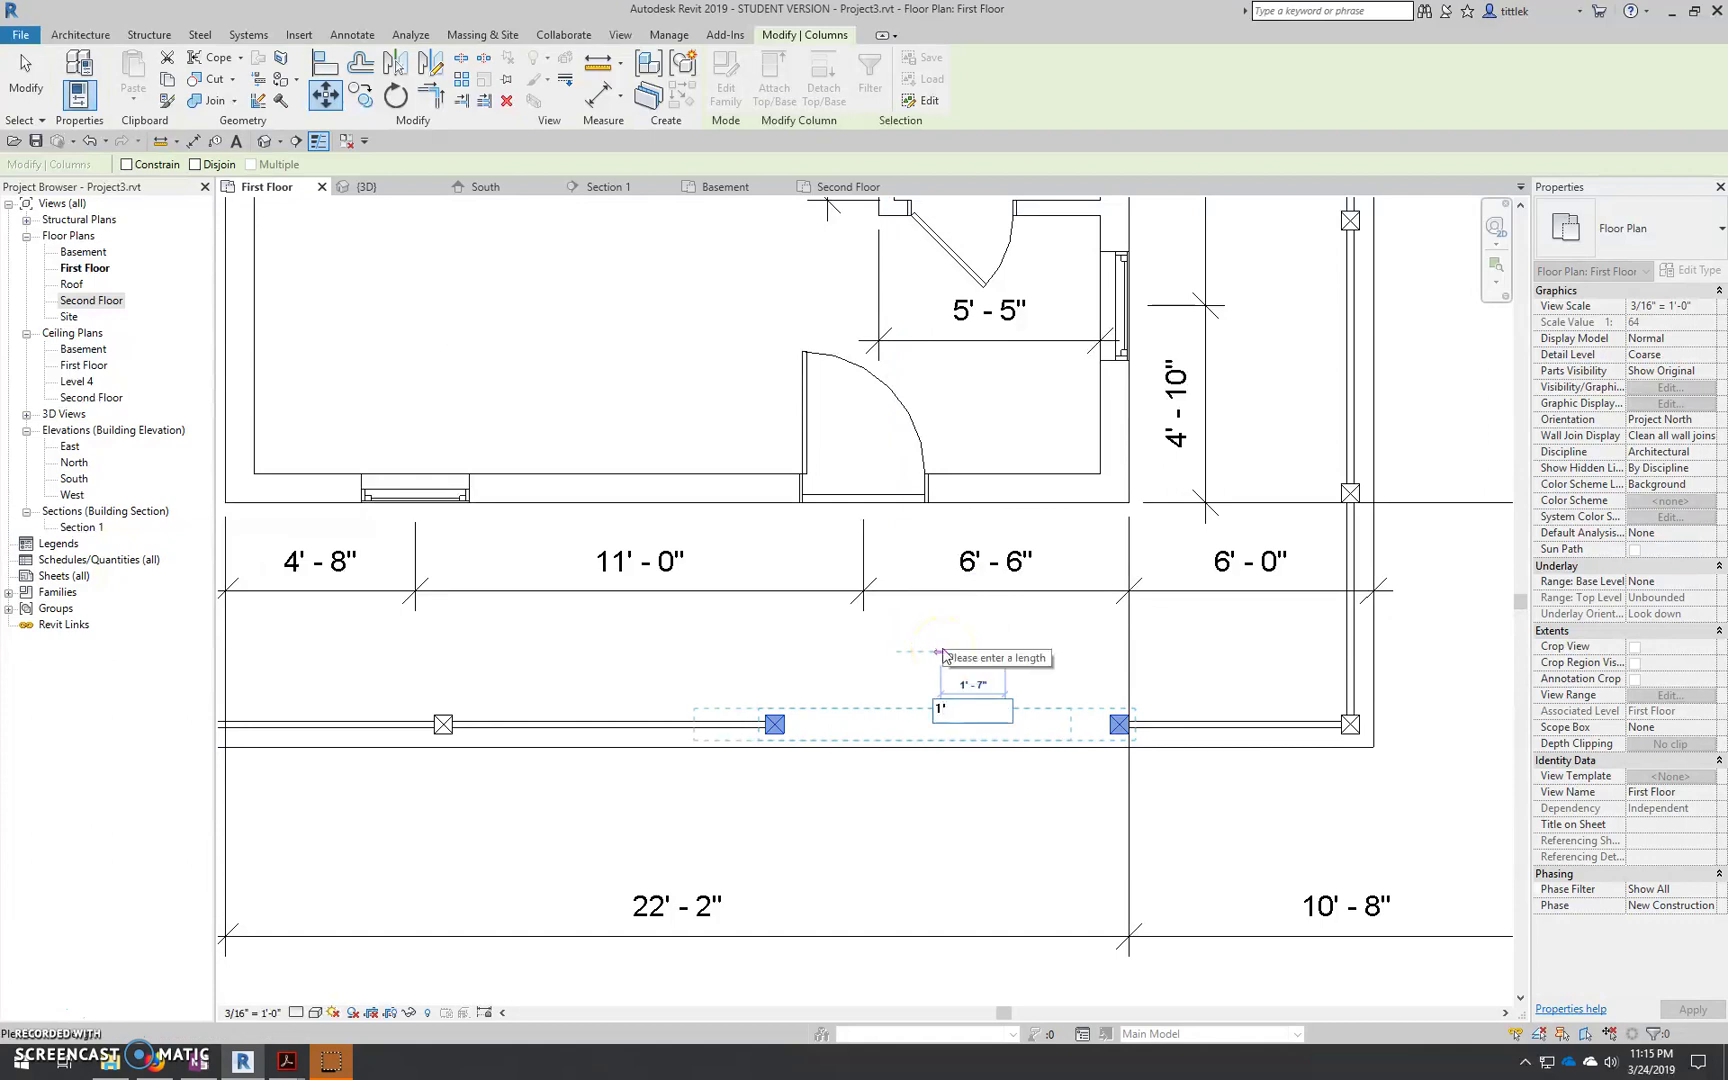
type("1'")
key("Return")
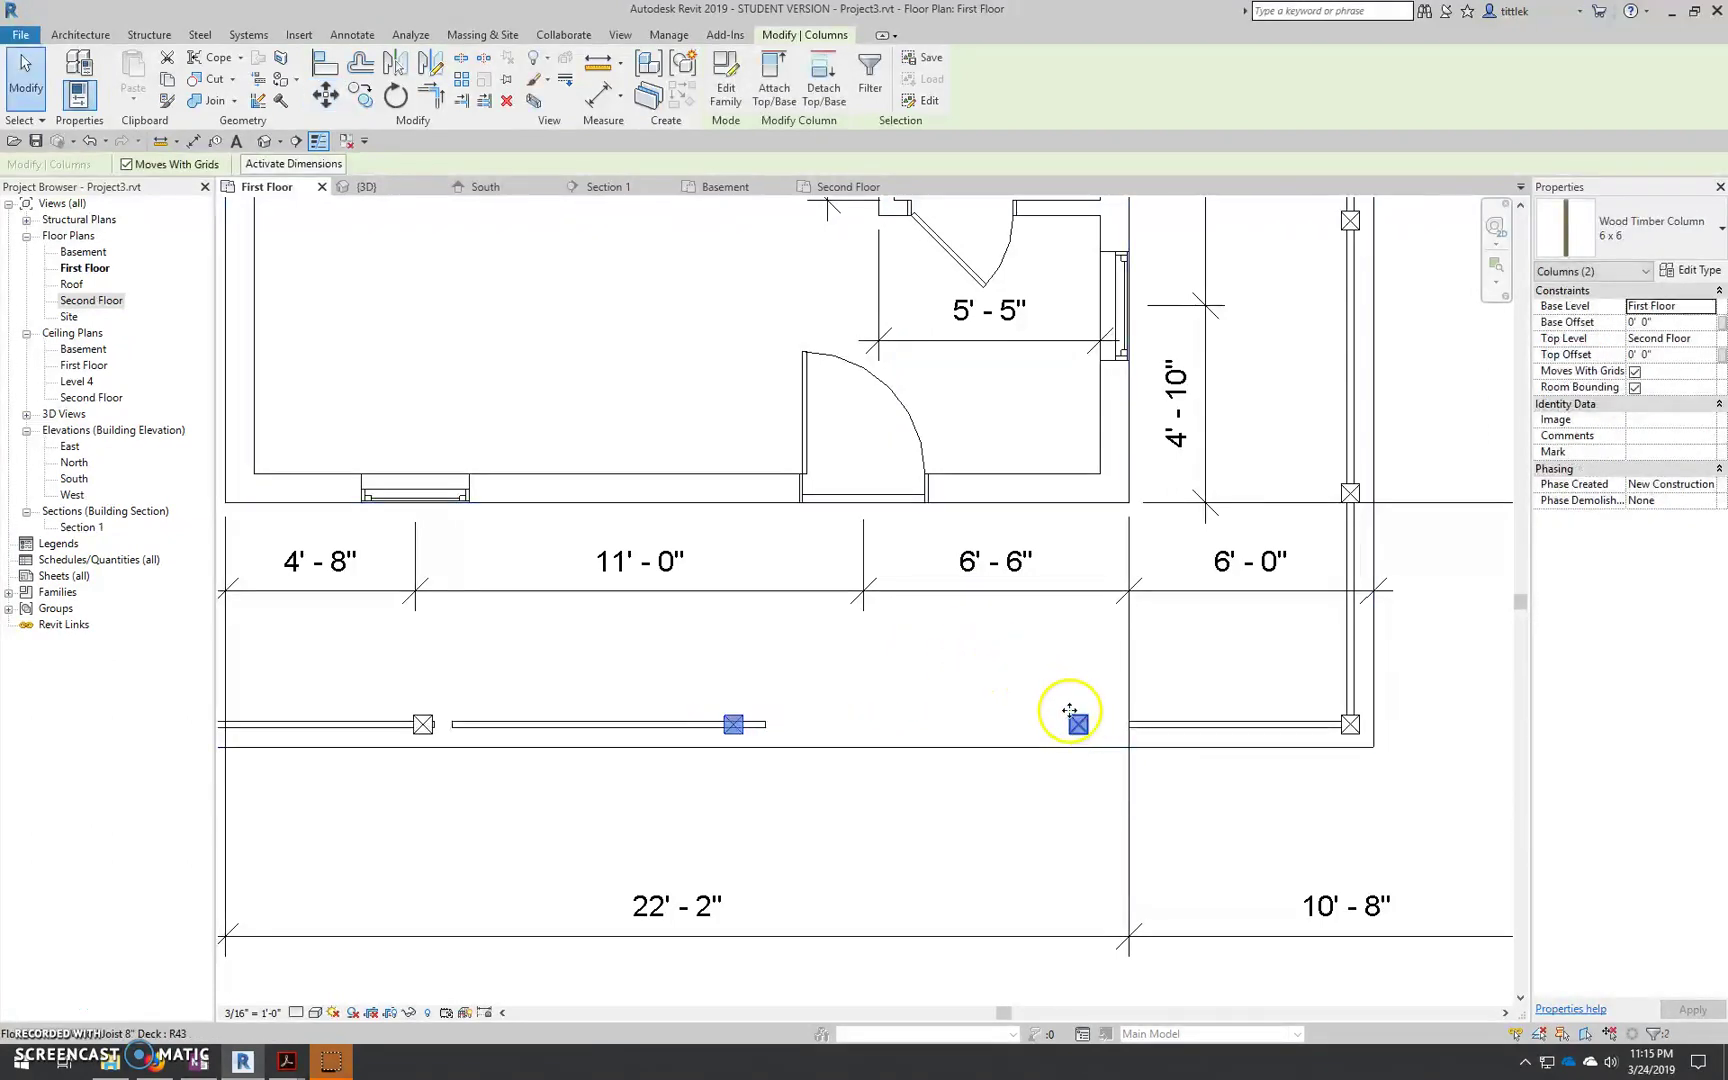
key("Escape")
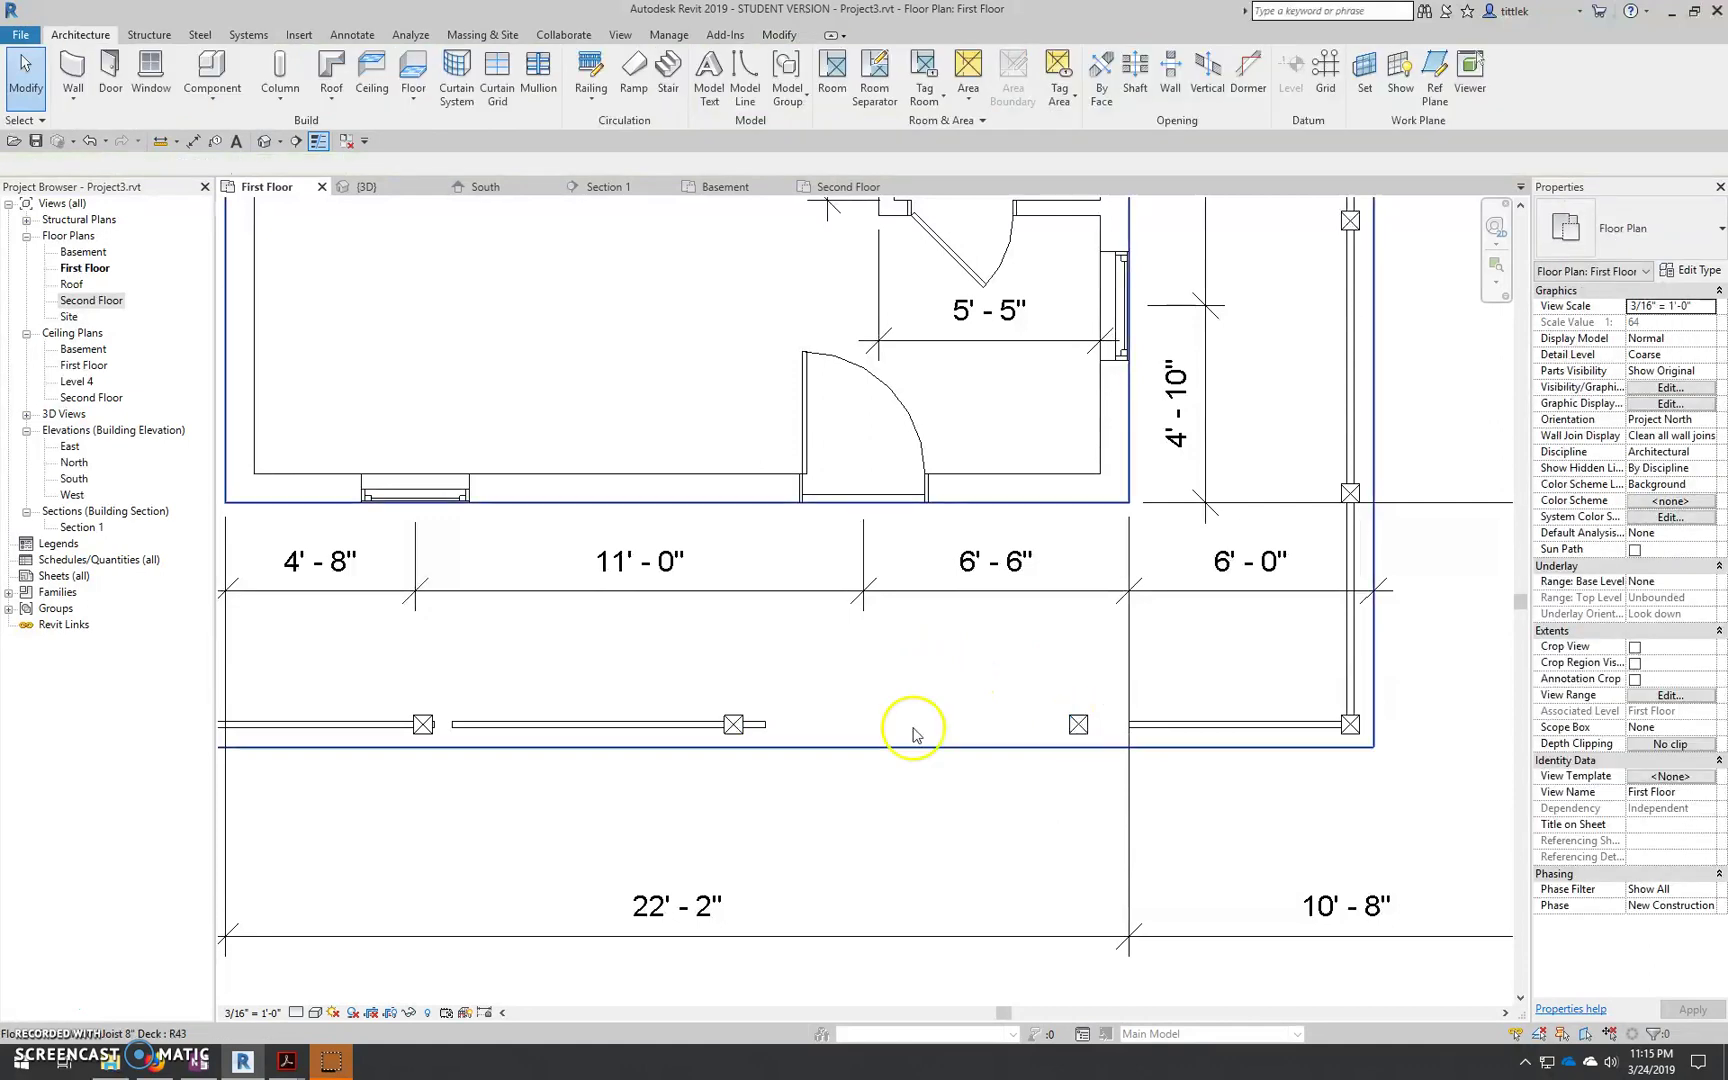
scroll(906, 731, "down", 1)
middle_click_drag(748, 846, 869, 879)
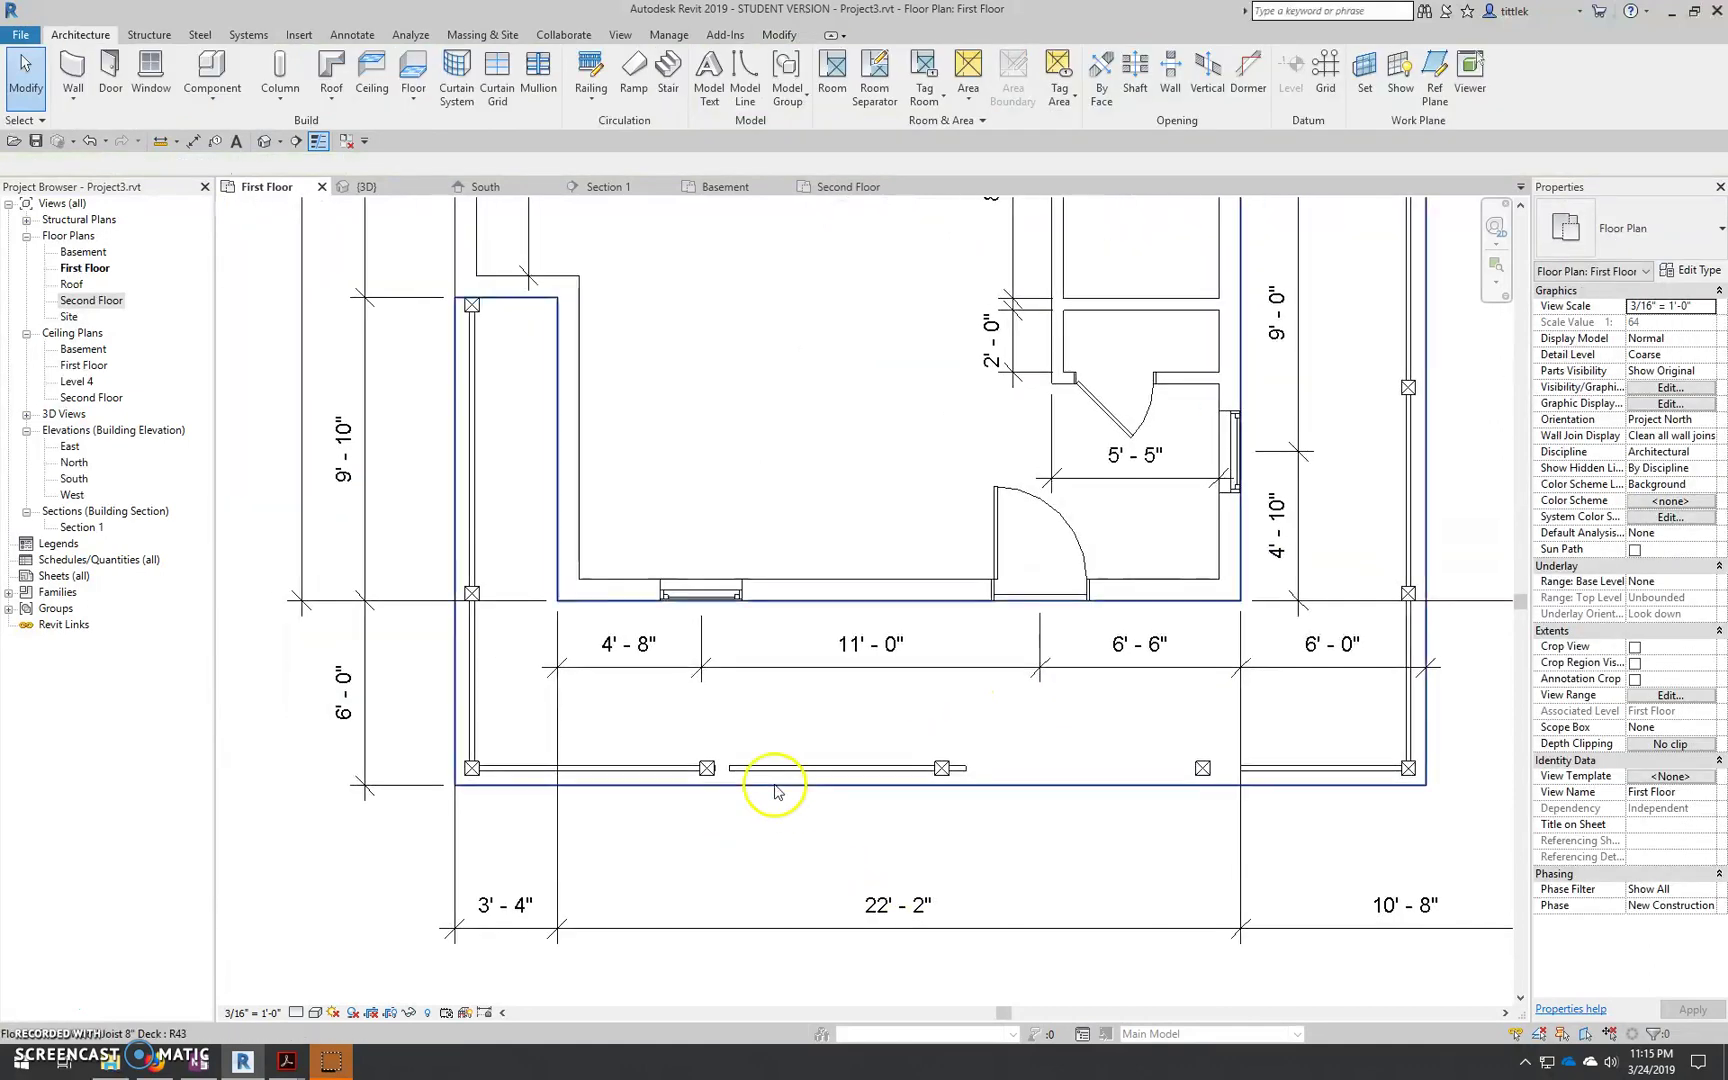
scroll(730, 780, "up", 1)
scroll(730, 780, "up", 1)
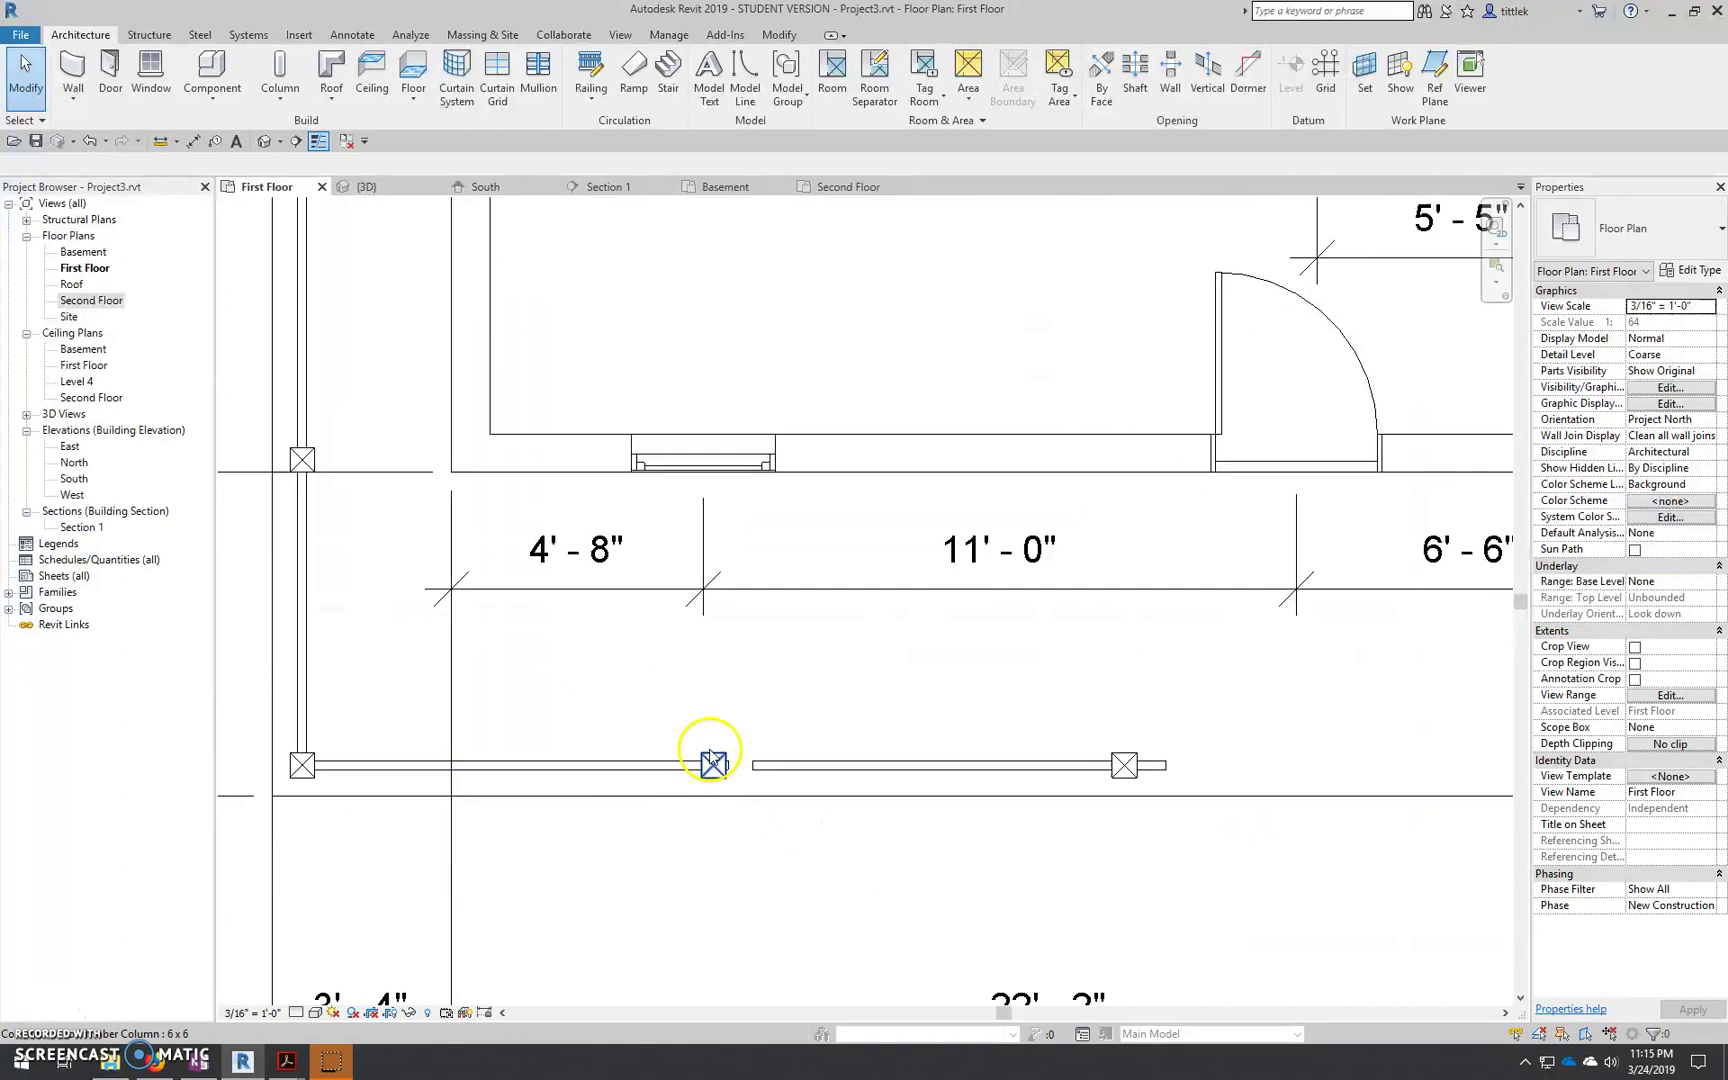
left_click(712, 763)
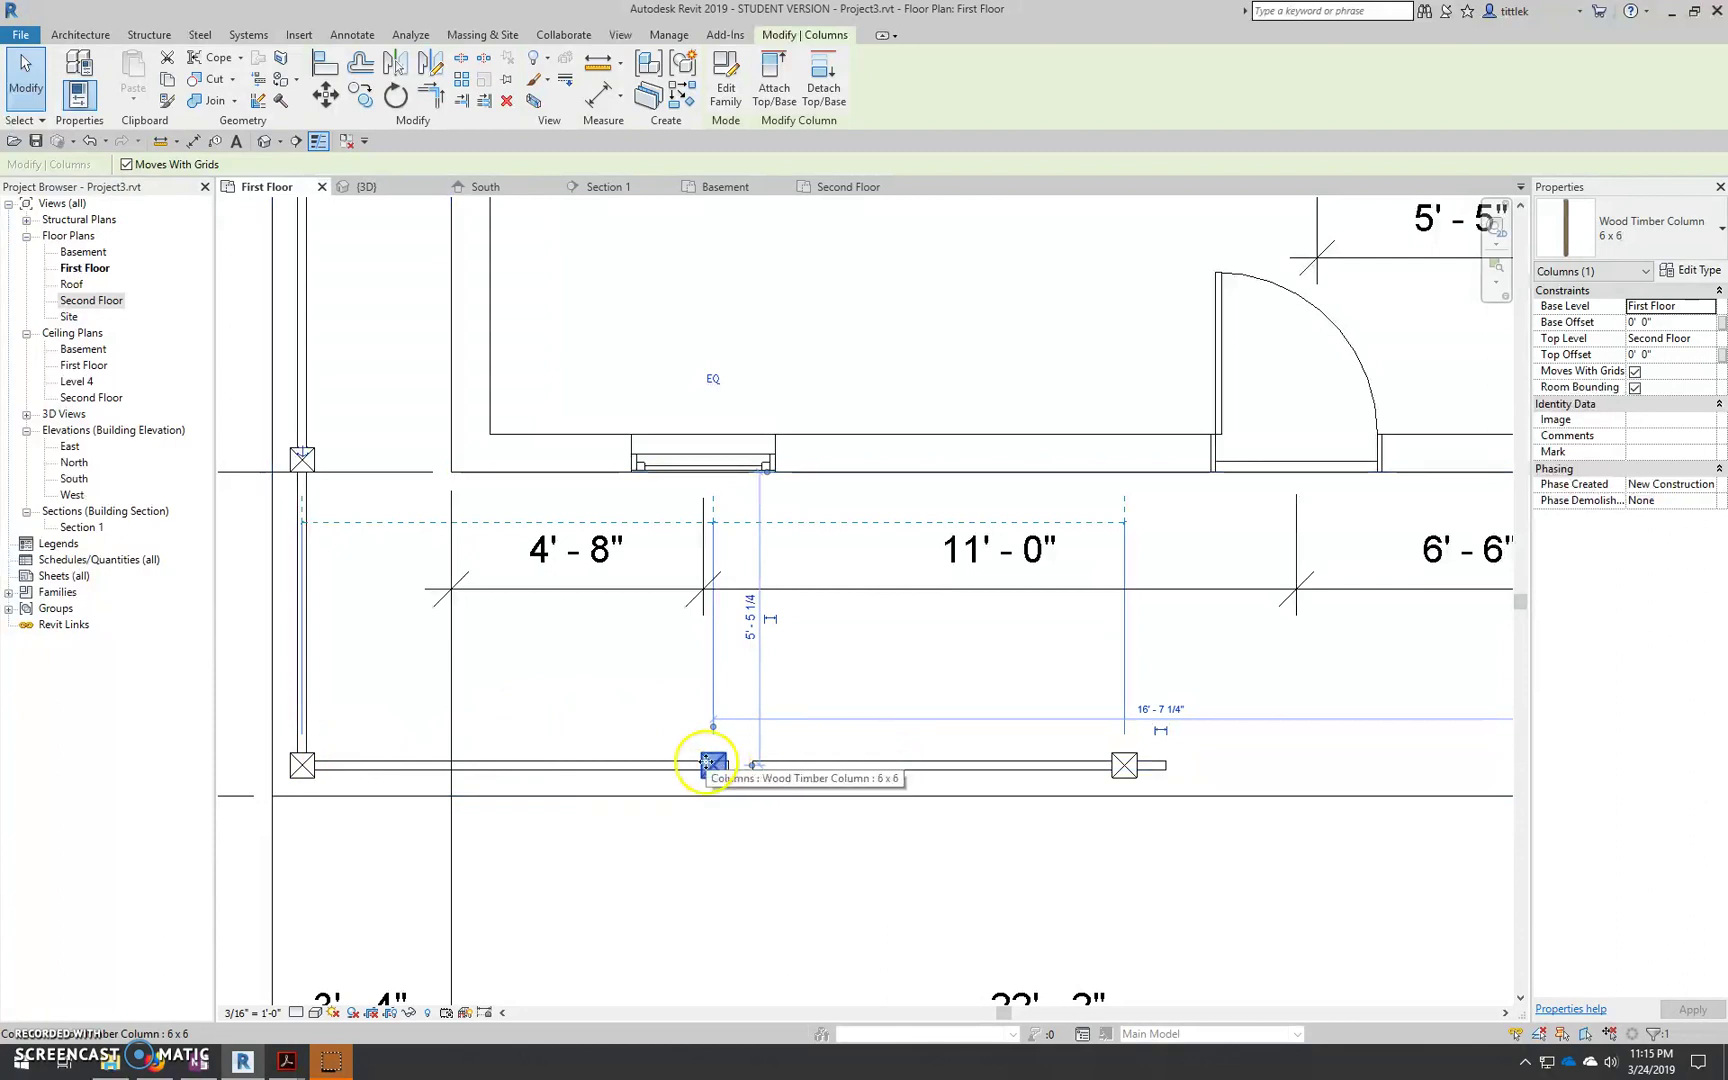
left_click(571, 802)
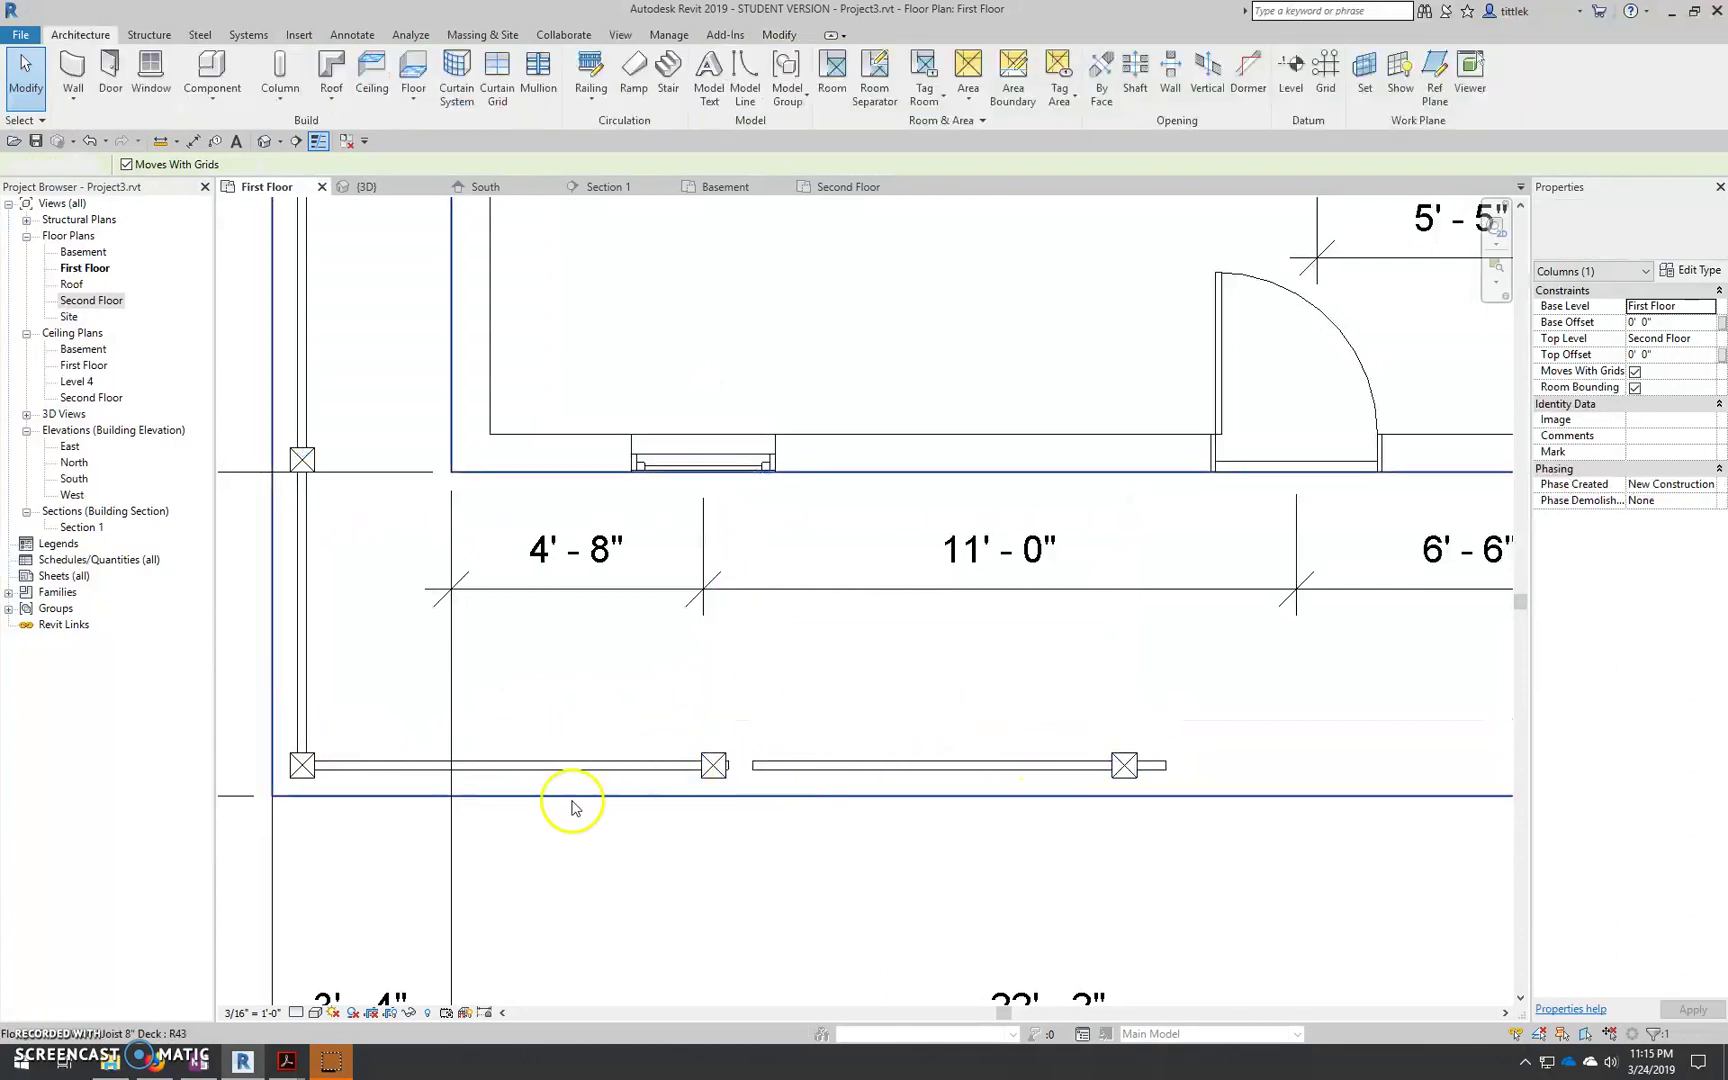
Edit the leftmost front railing's path so it ends at the near face of the shifted middle column, 7'-2" long
scroll(571, 800, "up", 2)
left_click(547, 758)
scroll(547, 758, "down", 3)
middle_click_drag(547, 758, 760, 805)
scroll(760, 805, "up", 2)
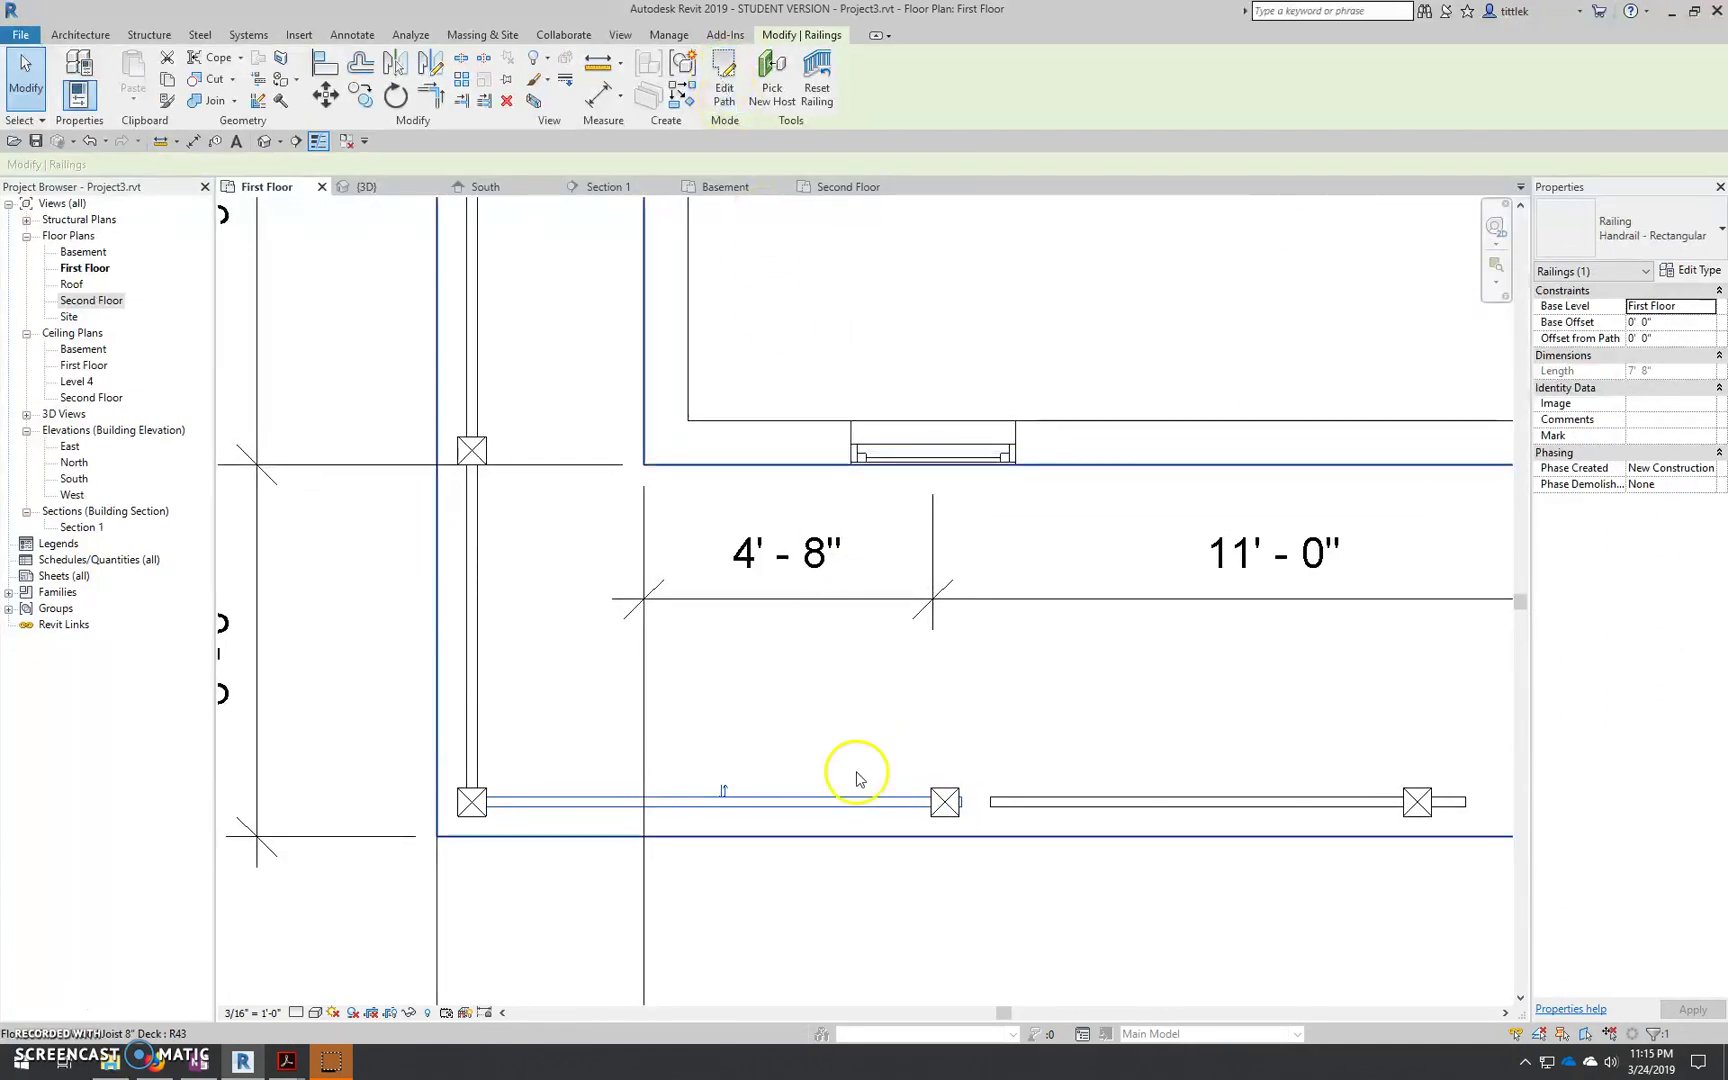
left_click(864, 856)
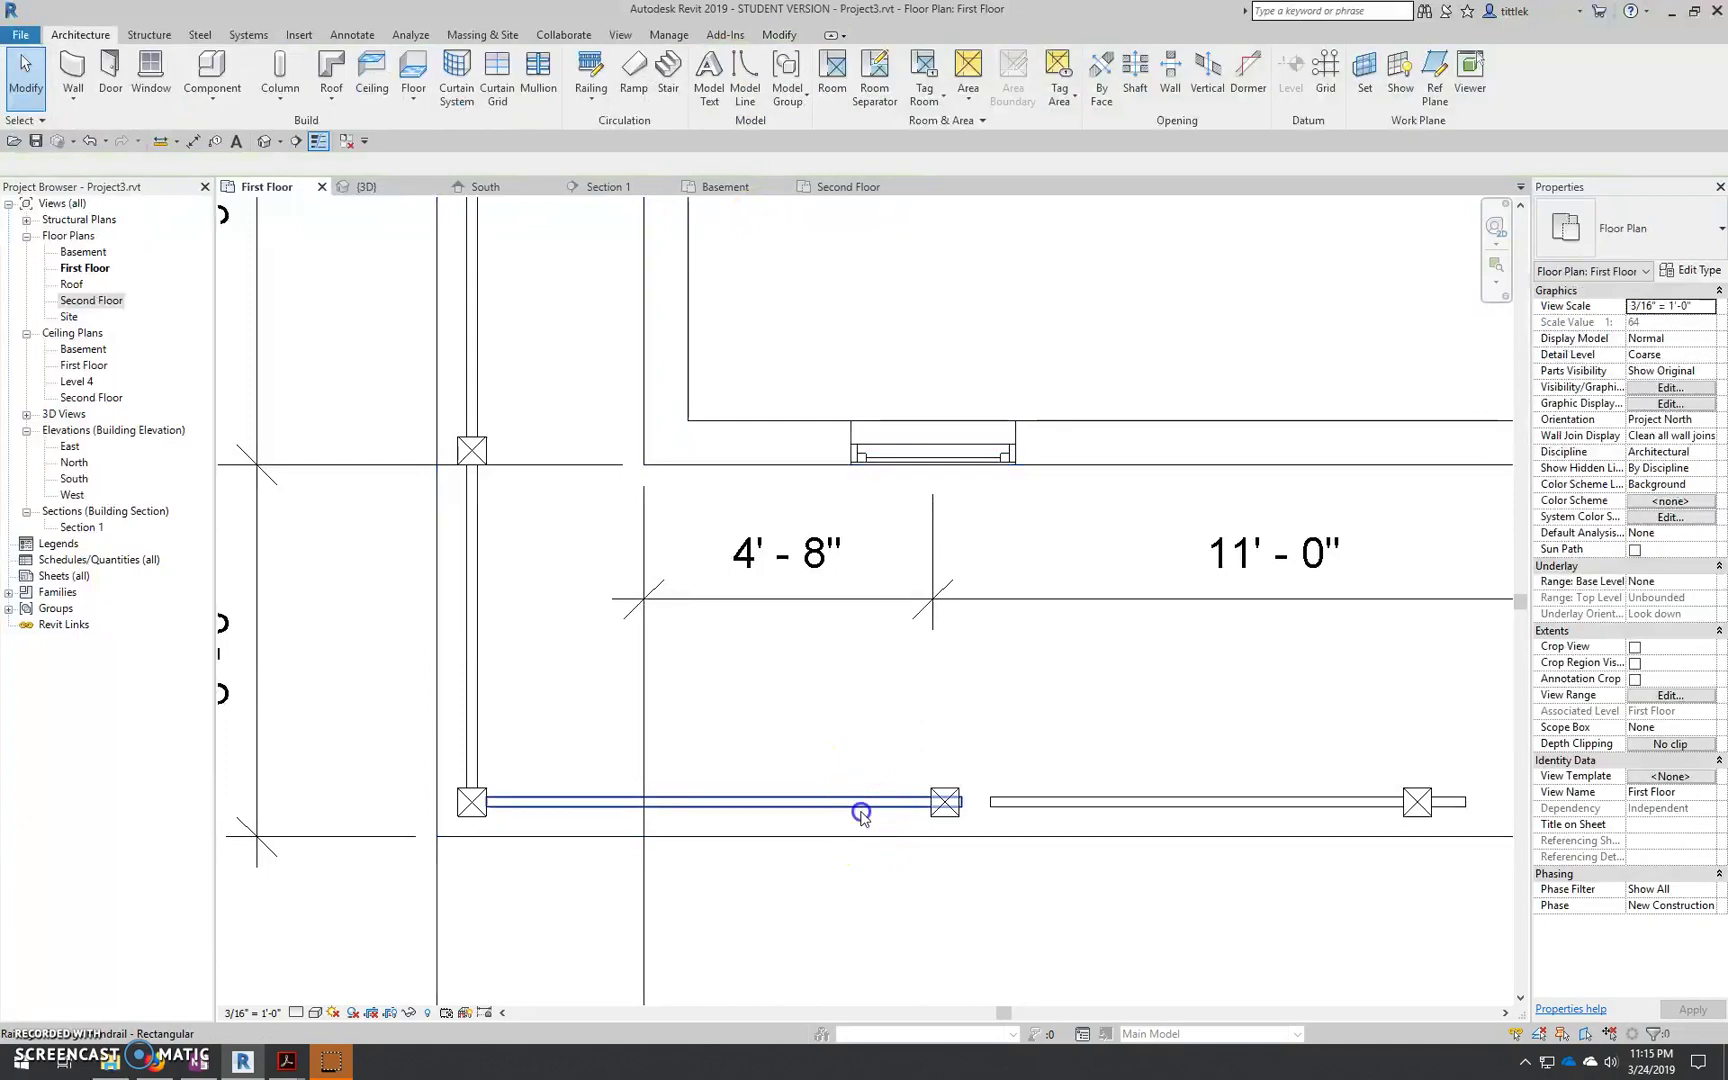
left_click(862, 812)
left_click(790, 100)
left_click(727, 88)
left_click(841, 800)
left_click_drag(958, 802, 930, 805)
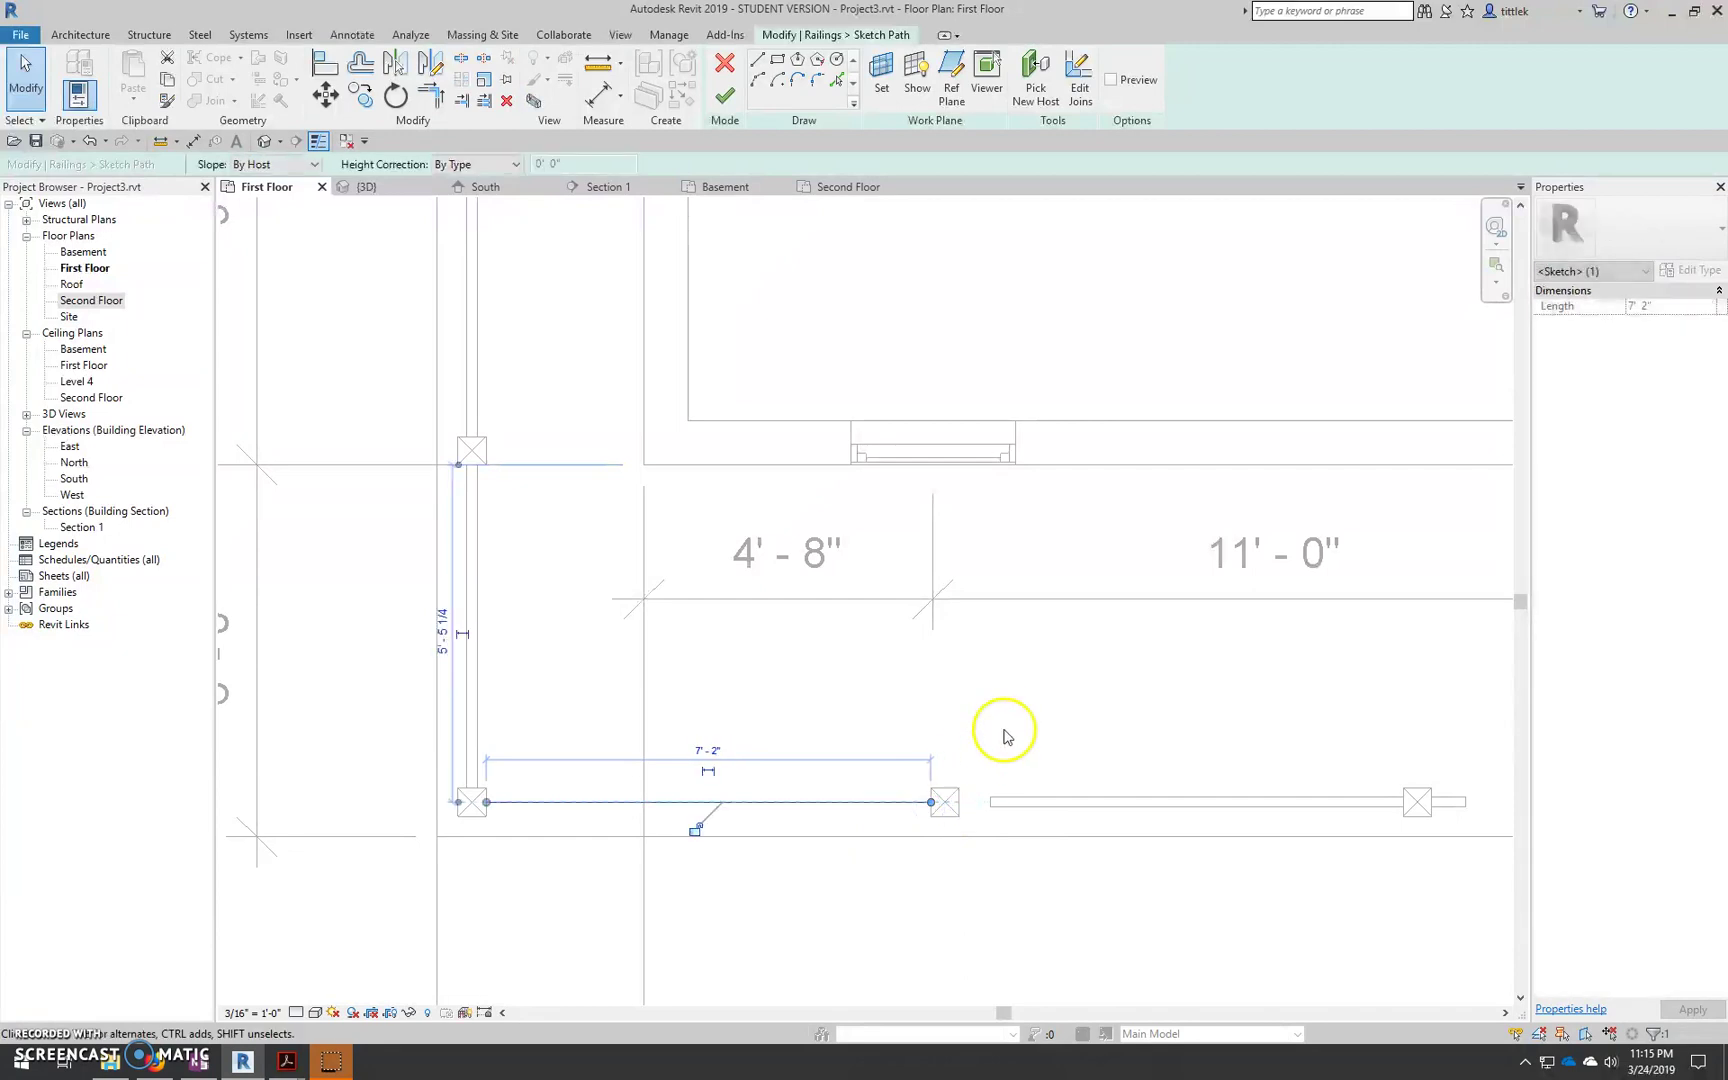
left_click(727, 97)
Edit the second front railing's path so both ends meet the facing sides of its two columns, 7'-2" long
middle_click_drag(1227, 899, 895, 849)
left_click(922, 810)
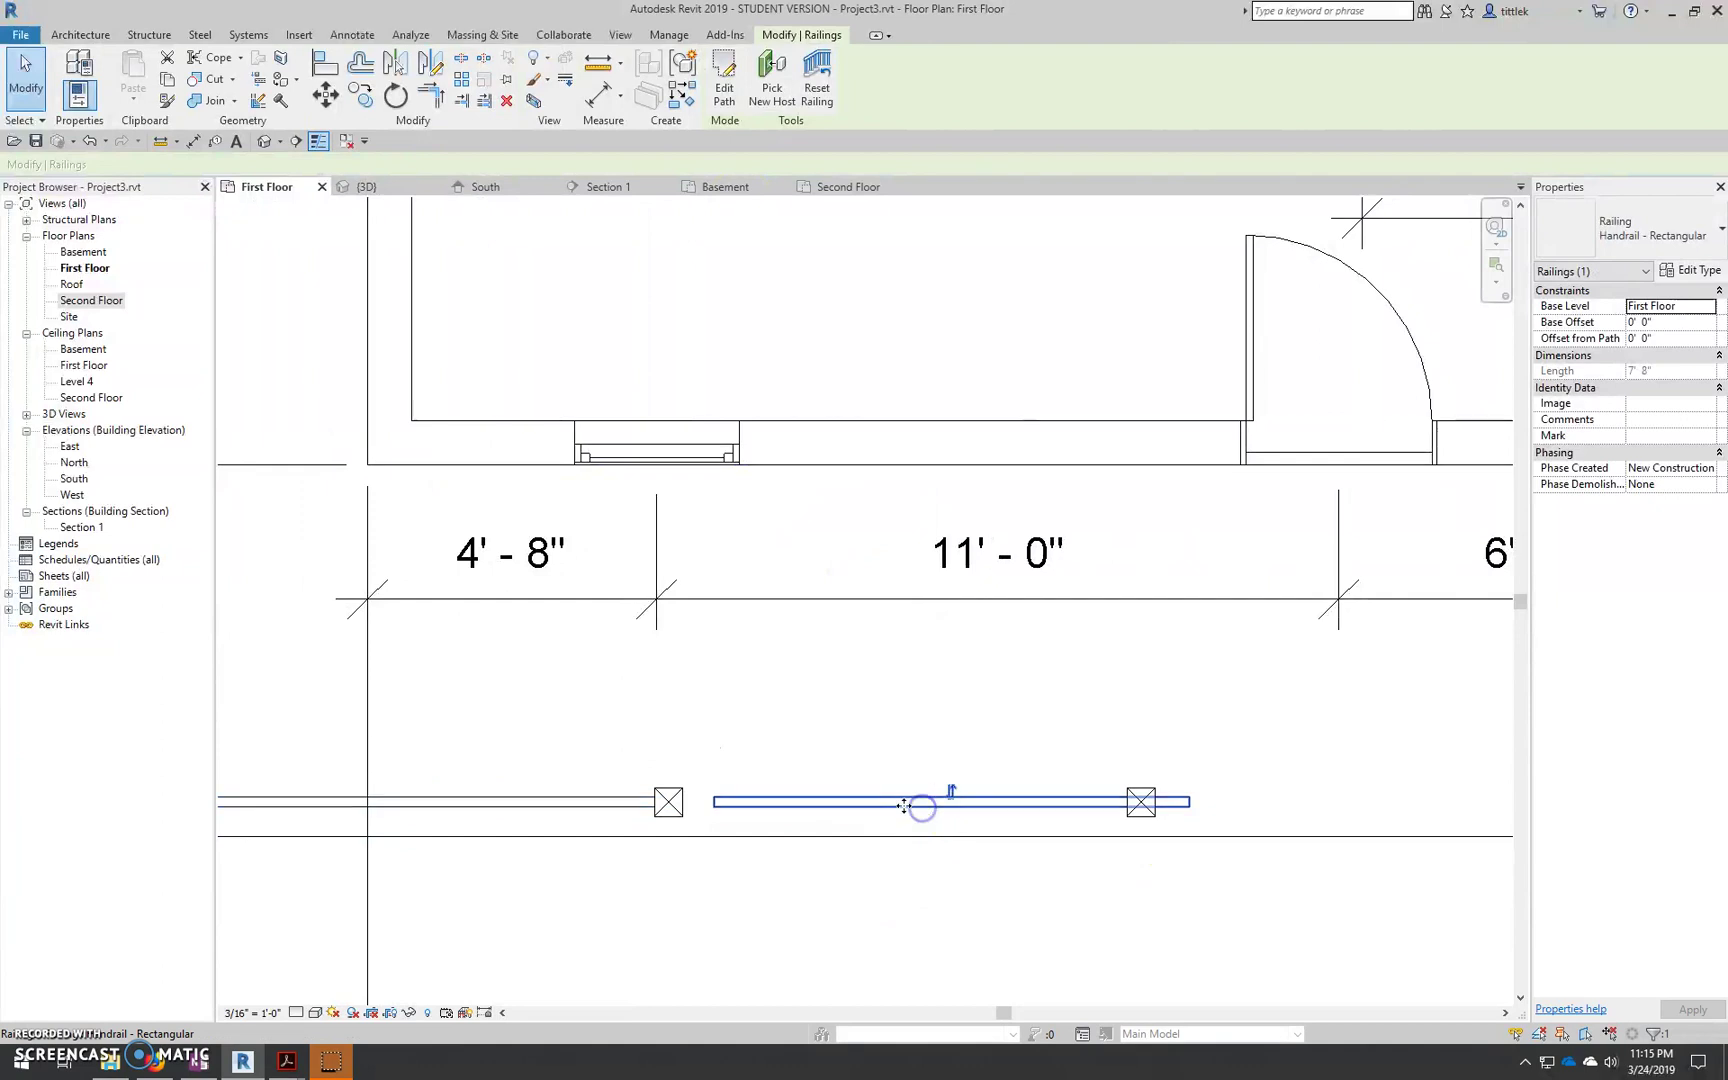
left_click(728, 80)
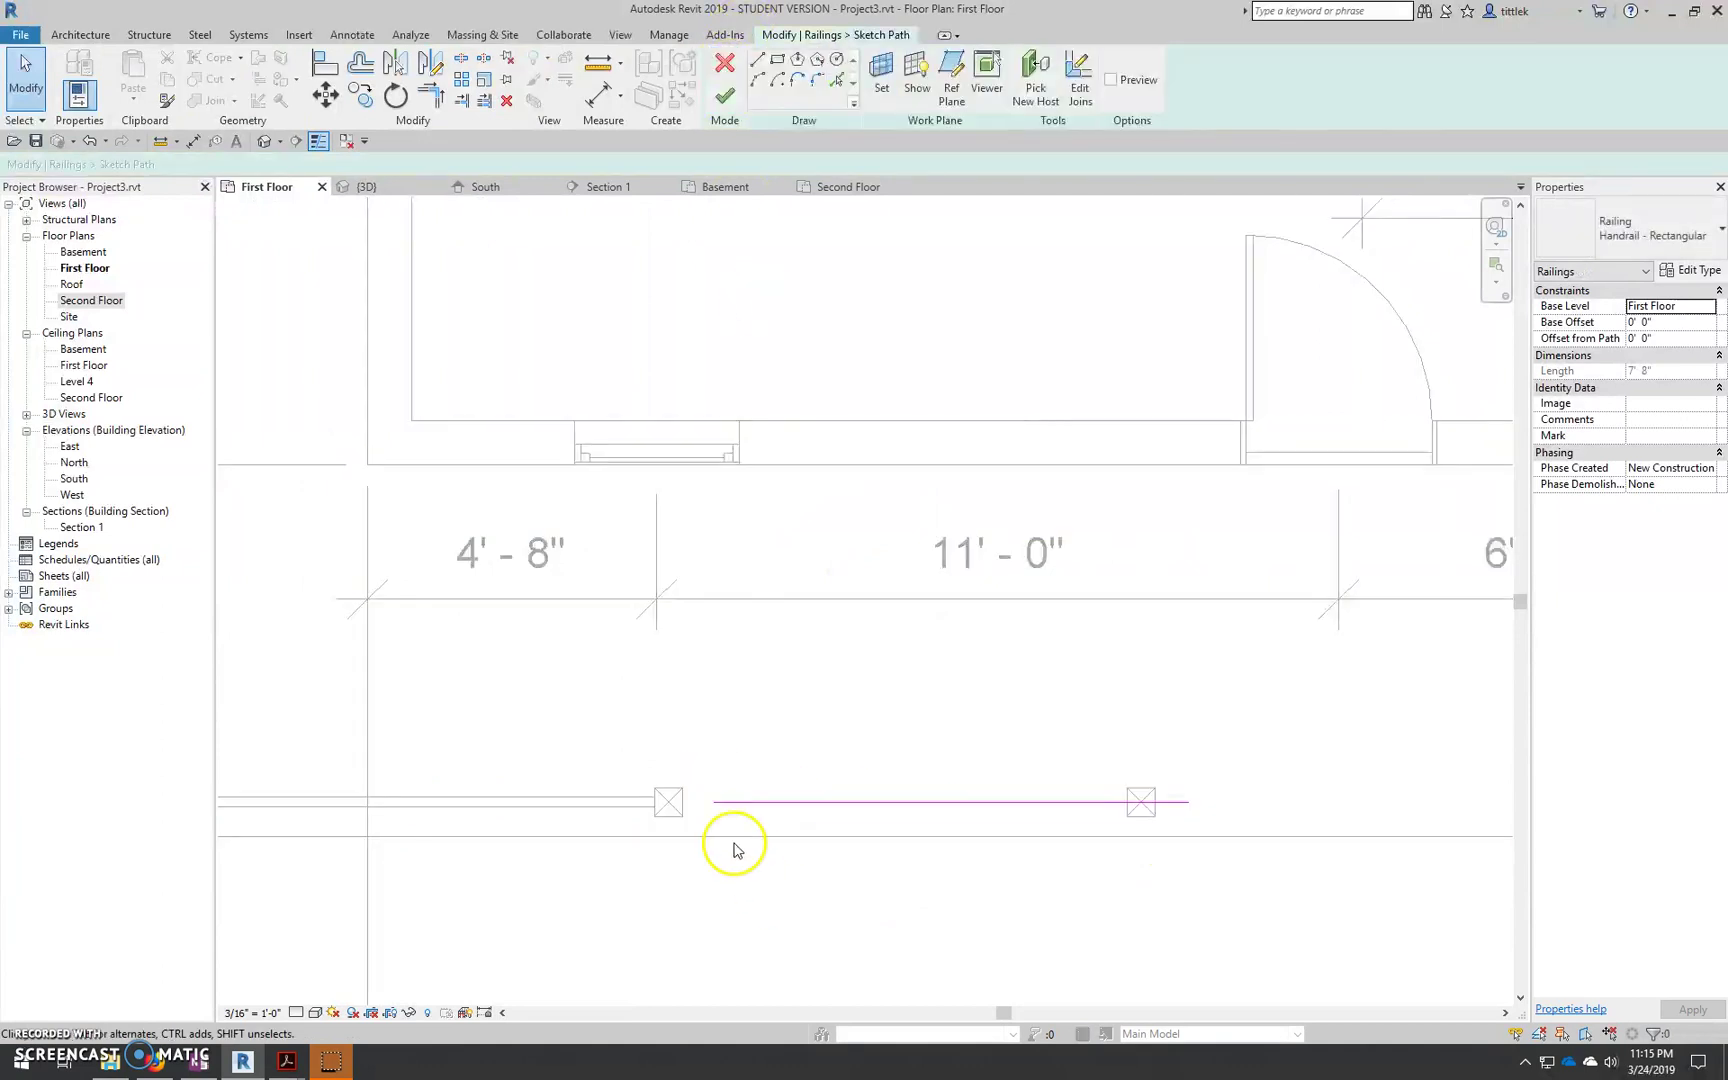
left_click(716, 803)
left_click_drag(716, 803, 684, 802)
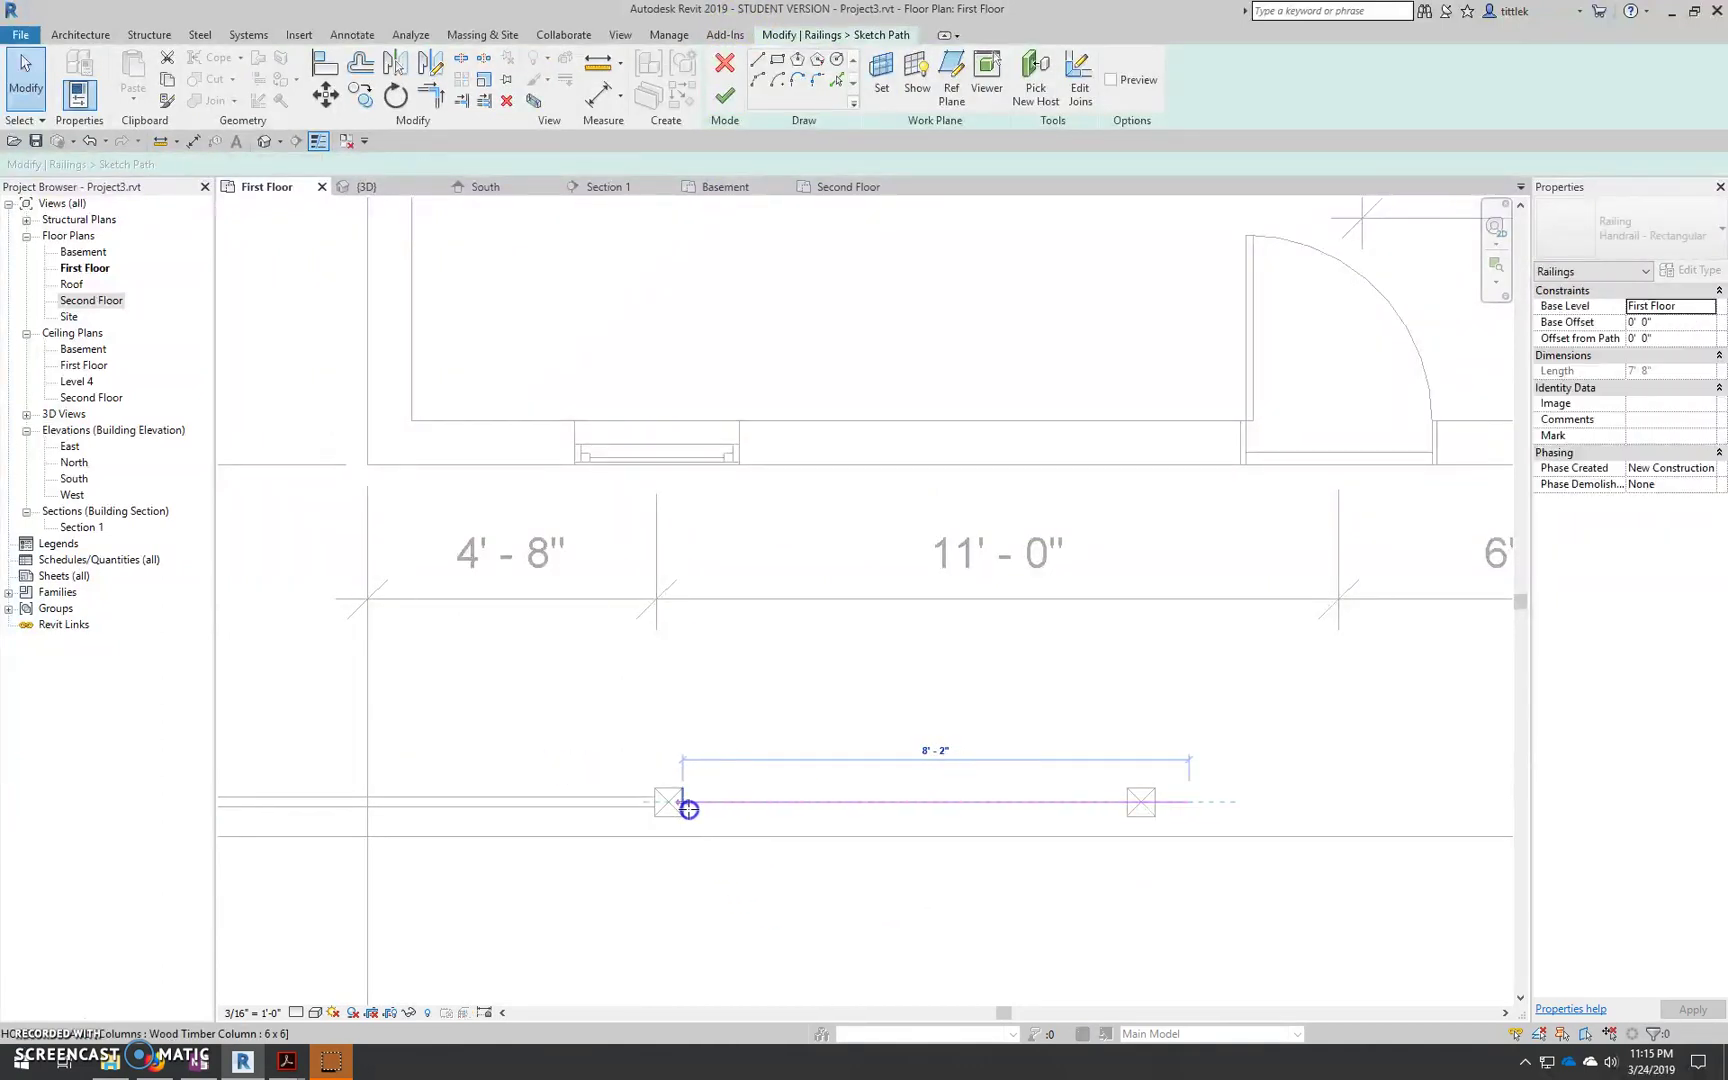
left_click_drag(1188, 802, 1130, 805)
scroll(1060, 800, "down", 3)
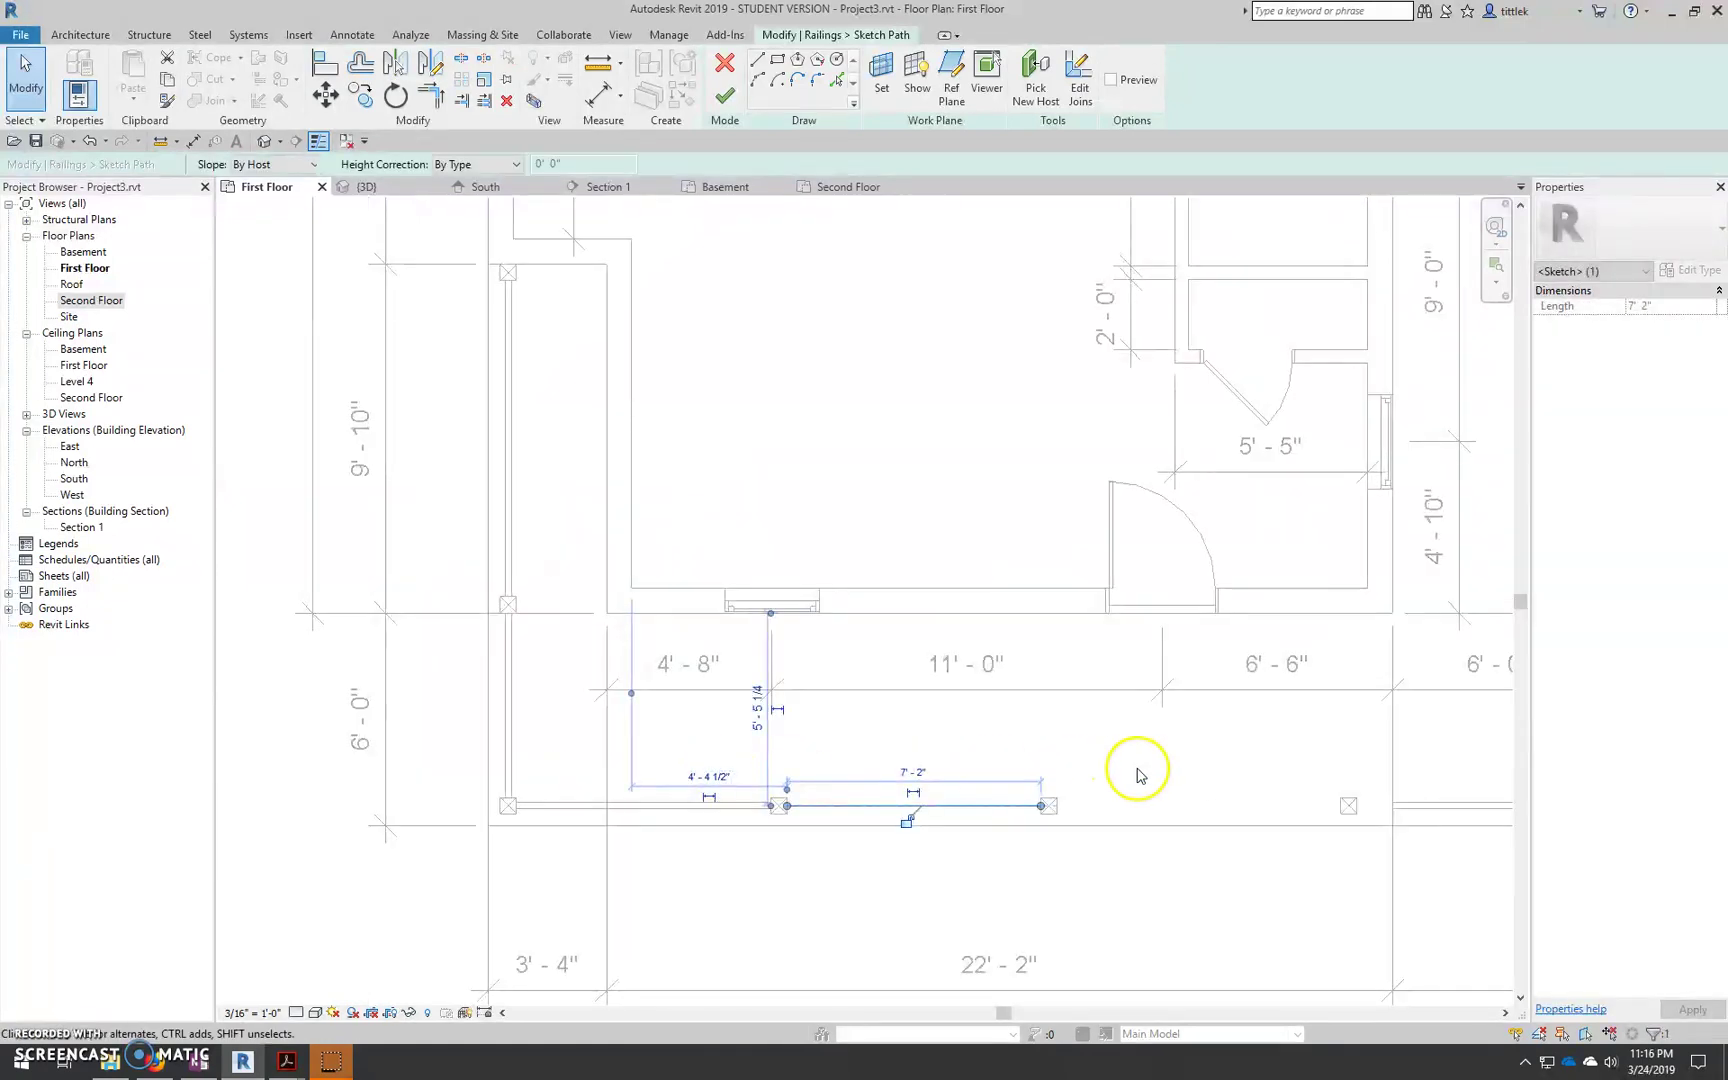
left_click(718, 98)
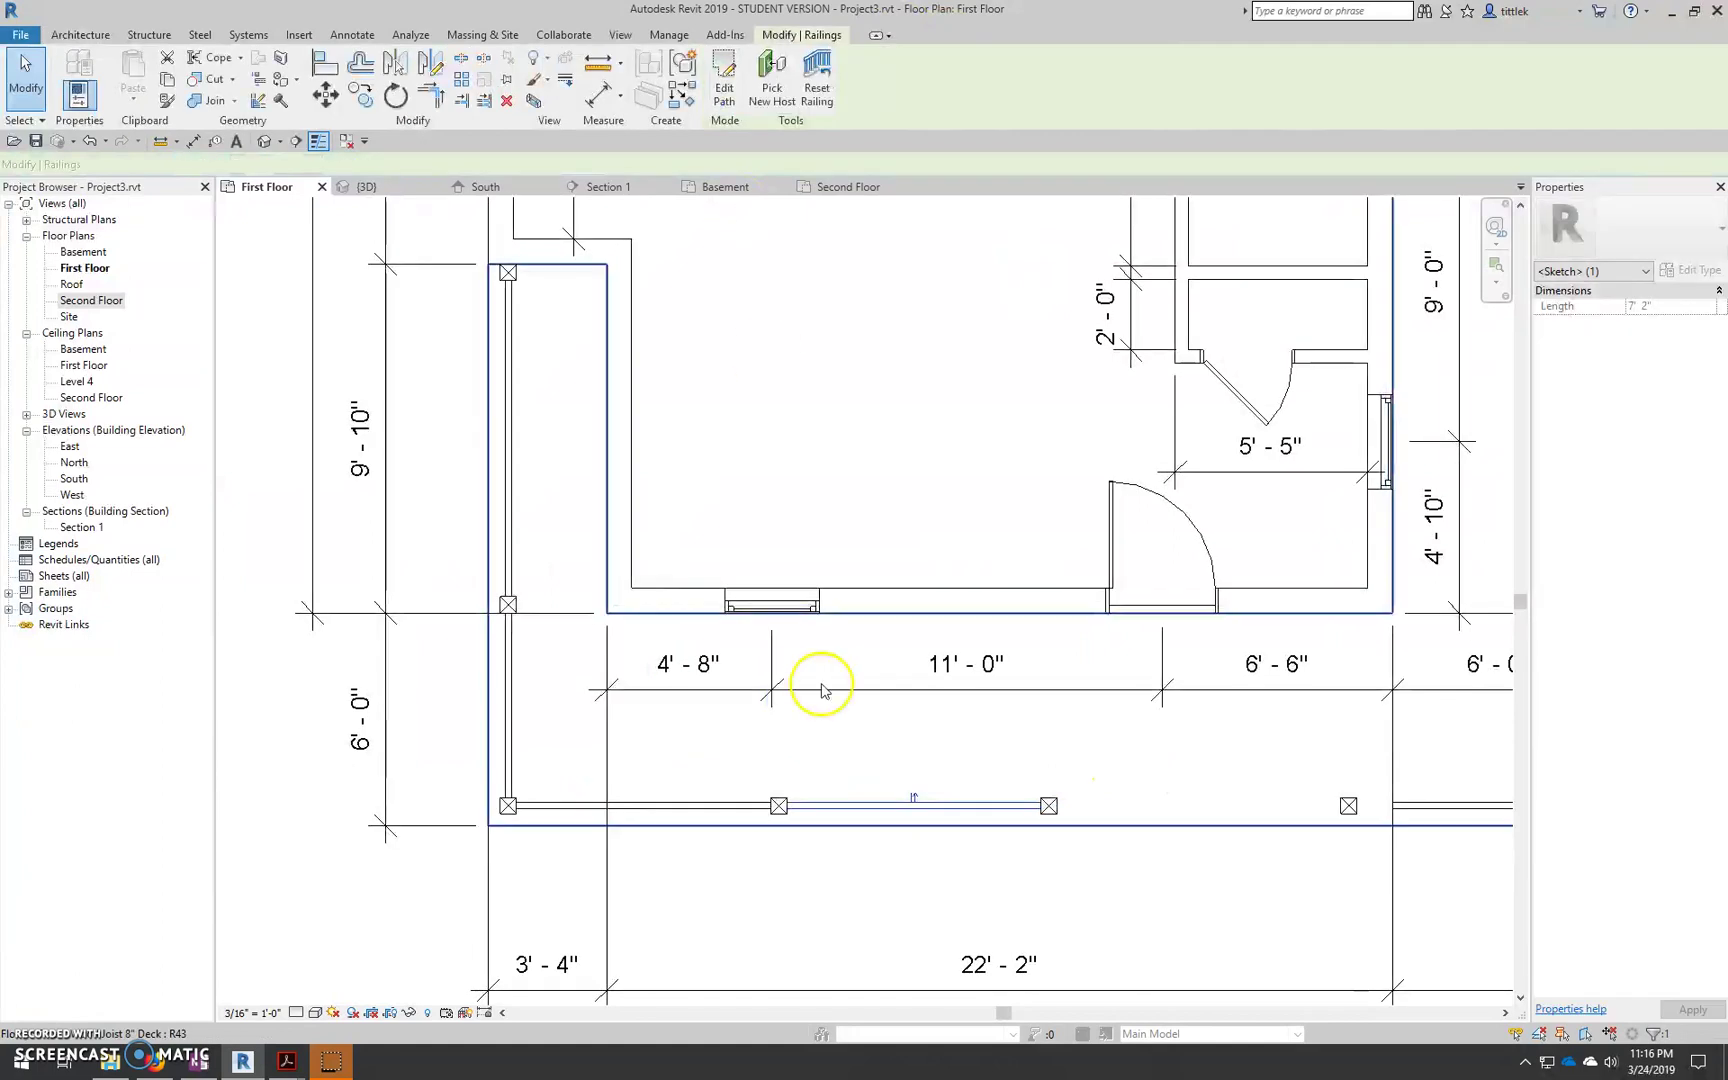
Extend the front railing right of the entry opening to meet the face of the shifted entry column
scroll(1092, 783, "down", 2)
scroll(990, 795, "up", 3)
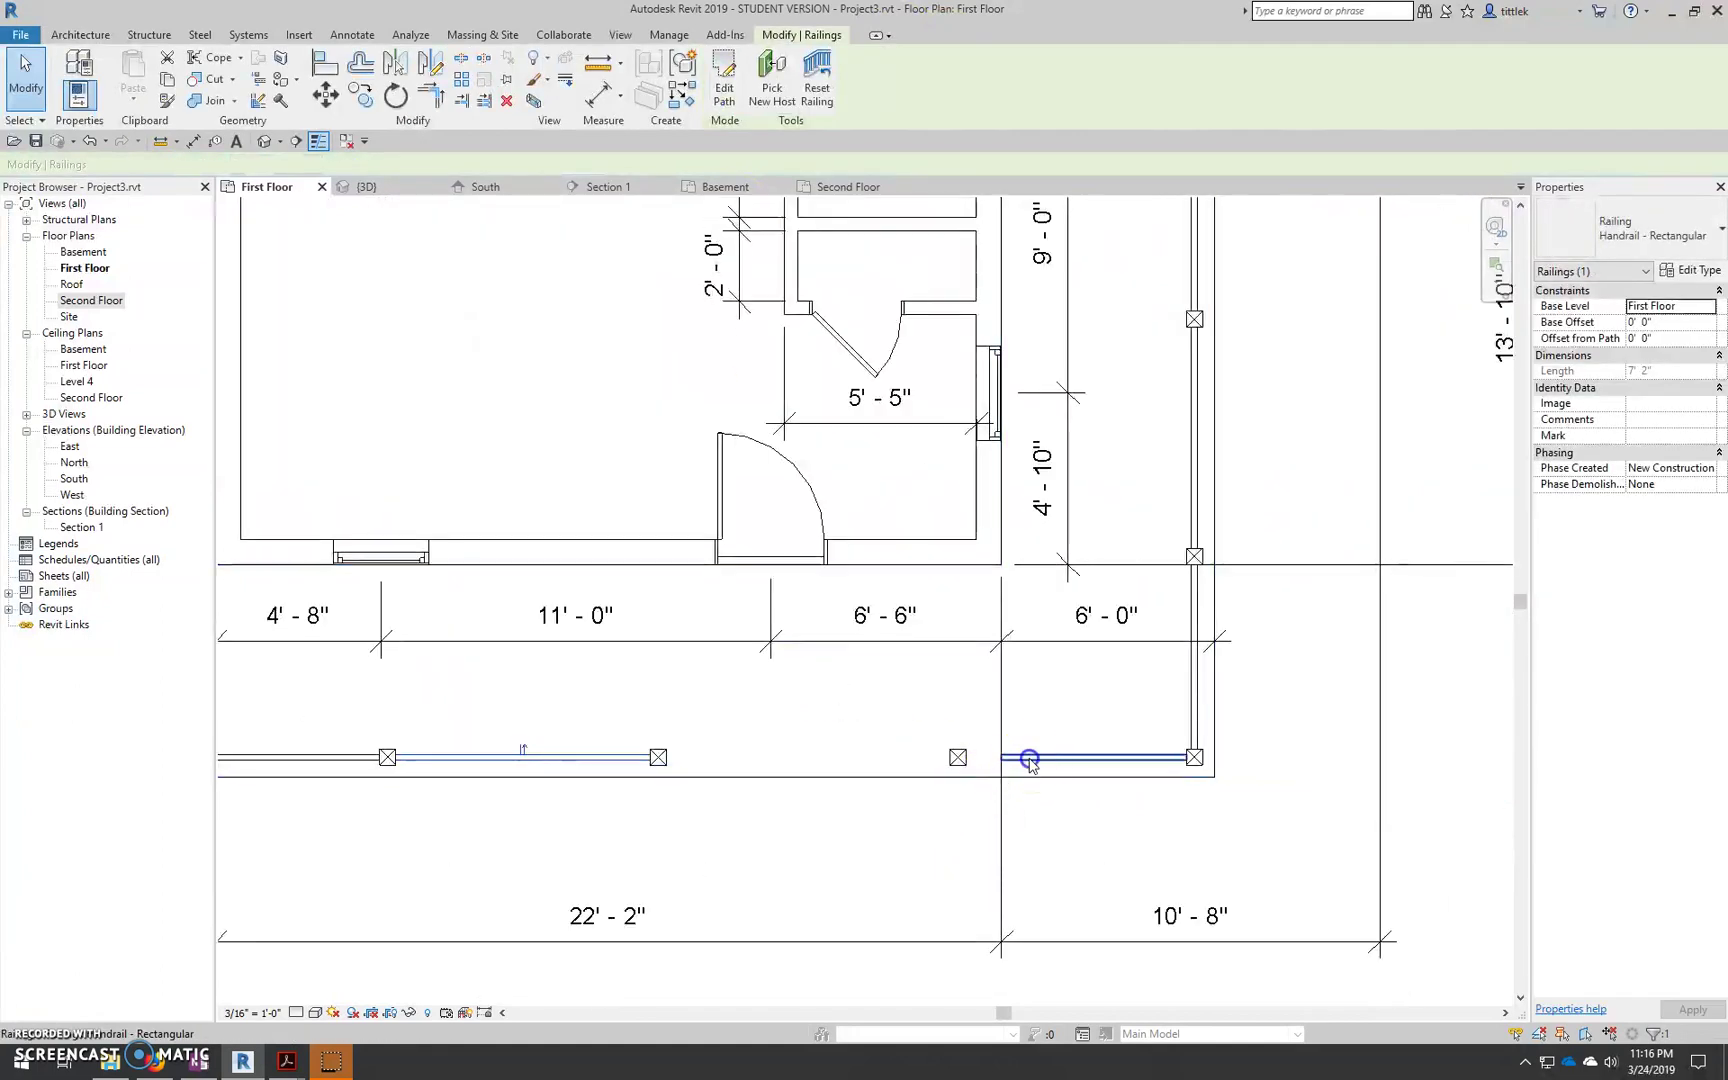
left_click(724, 88)
left_click(1006, 757)
left_click_drag(1002, 757, 965, 757)
left_click(720, 97)
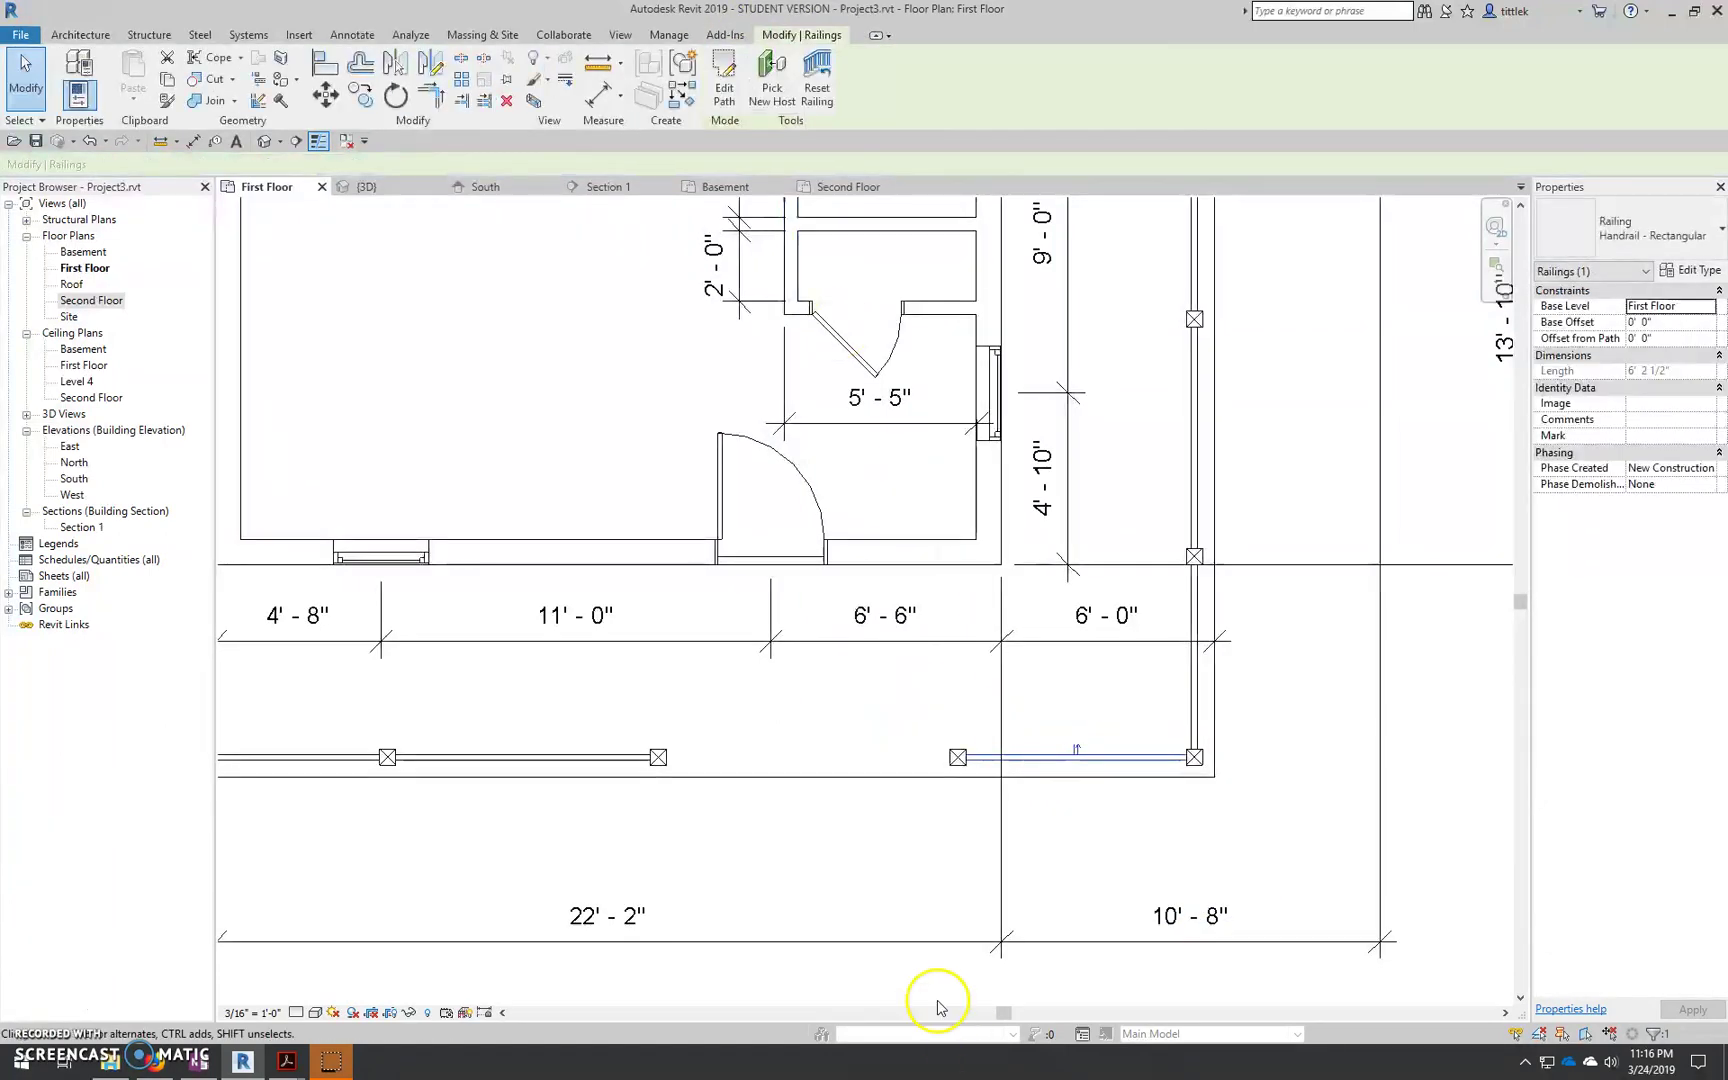
left_click(856, 891)
Dimension the entry opening between the front columns and the right entry column's offset from the house's exterior wall face
scroll(918, 945, "down", 3)
scroll(1035, 835, "up", 2)
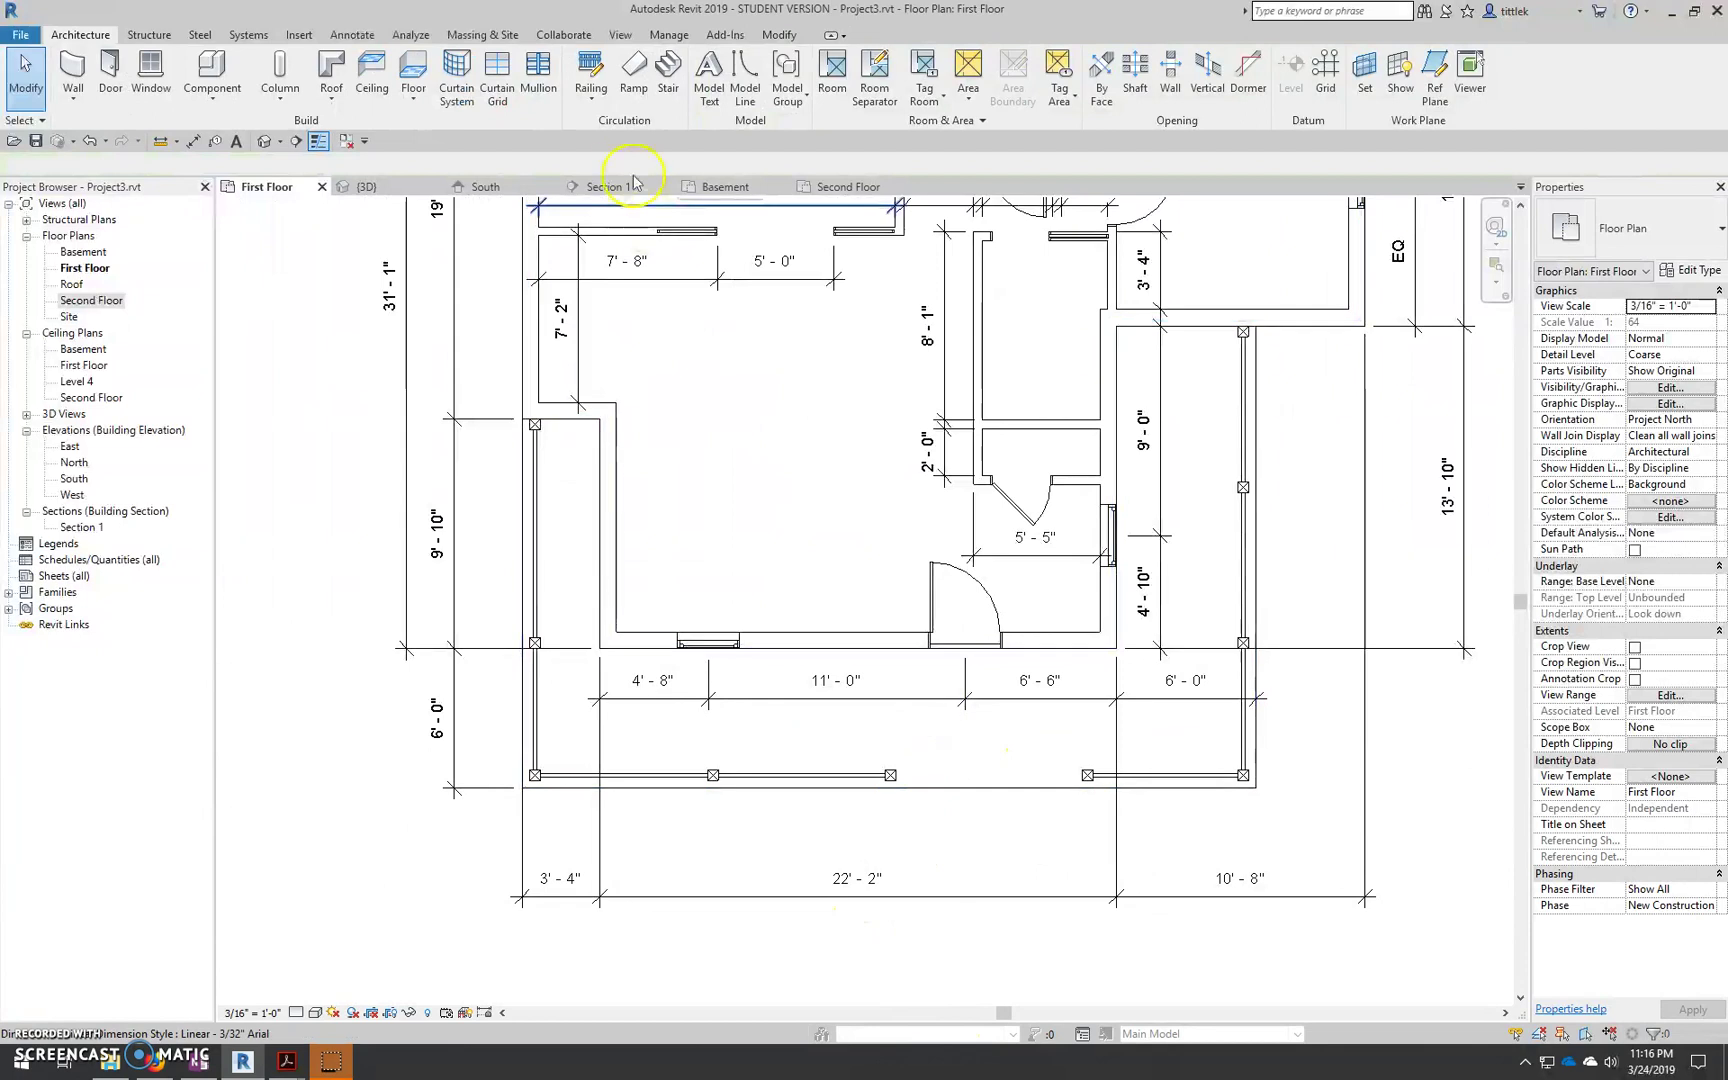
left_click(212, 143)
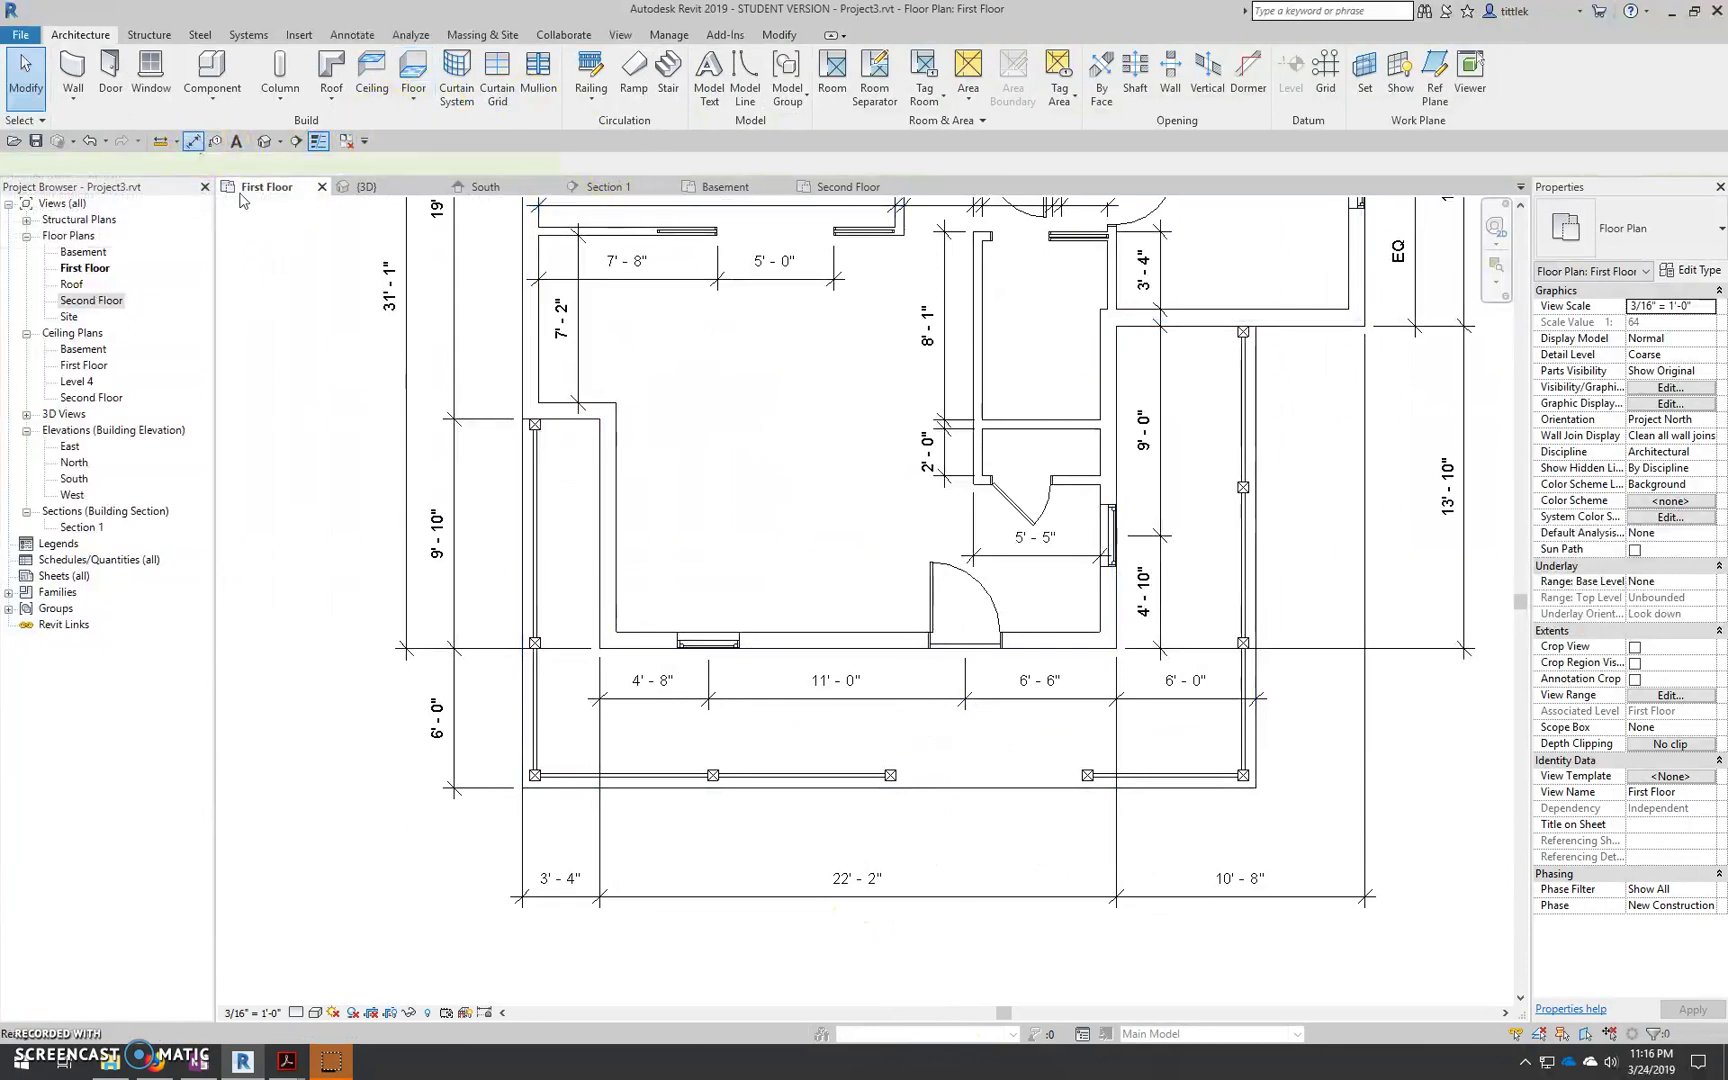
scroll(1037, 835, "up", 5)
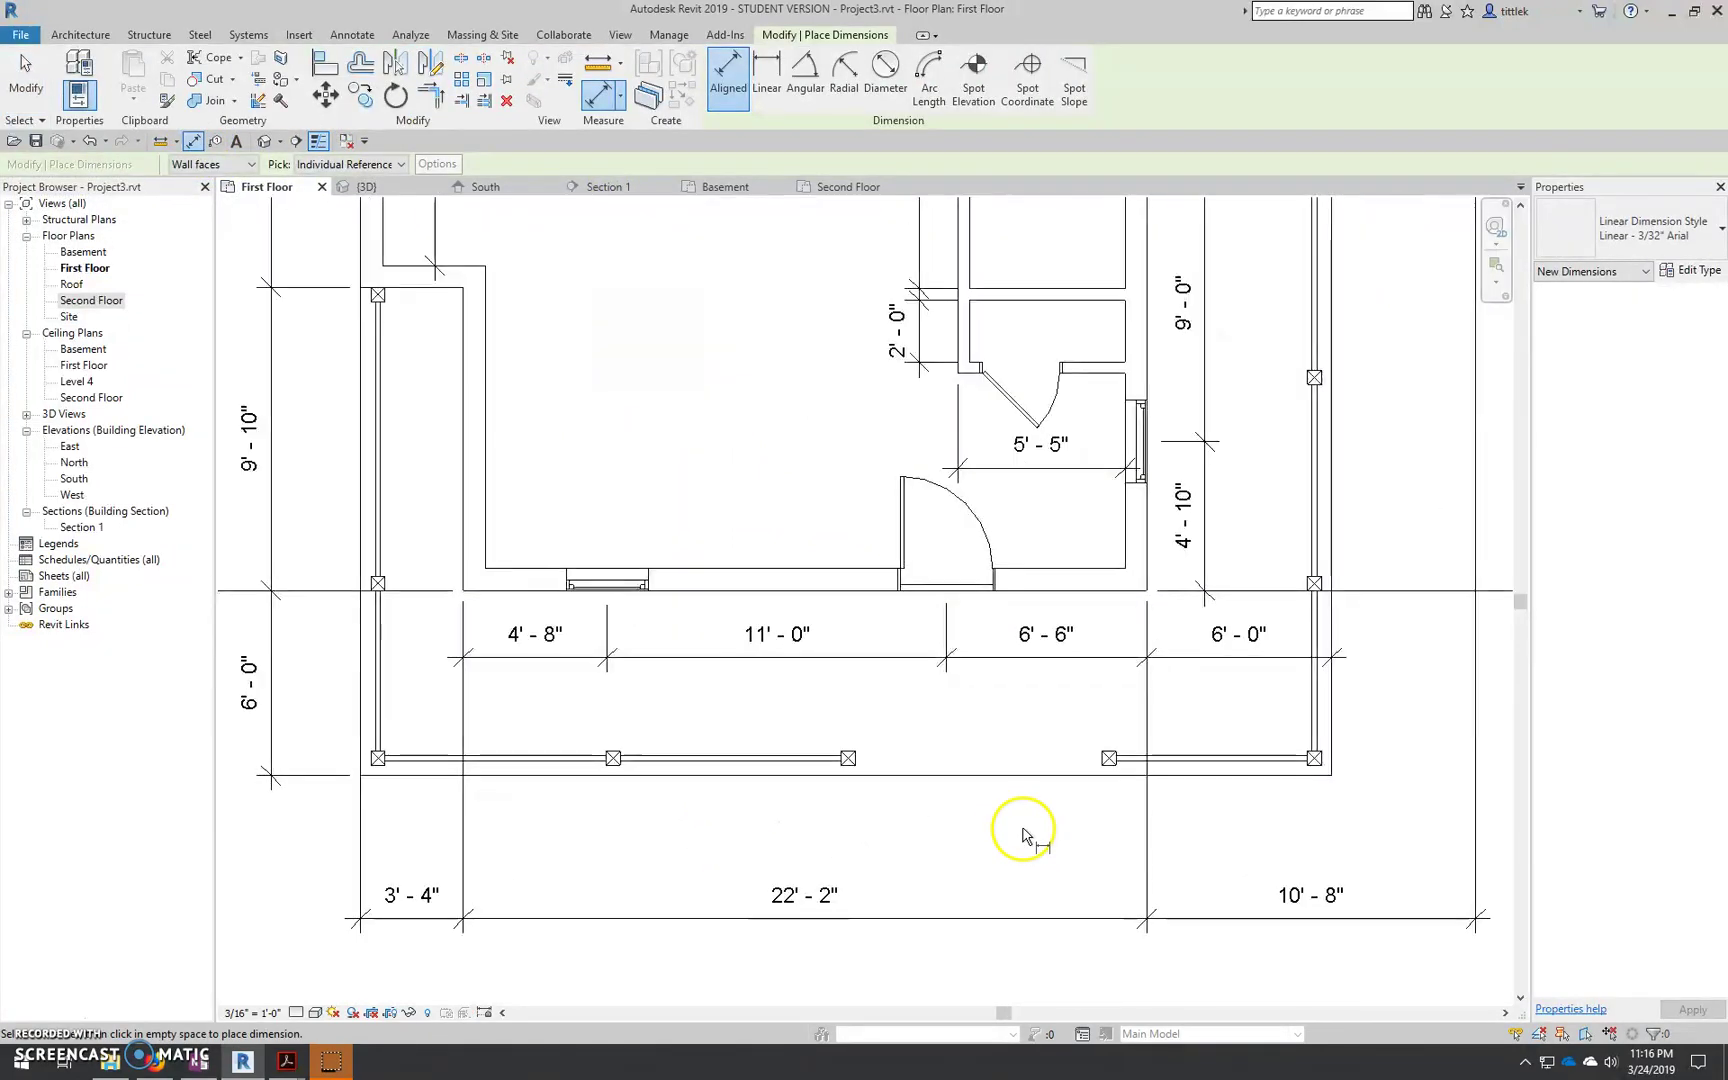
left_click(757, 704)
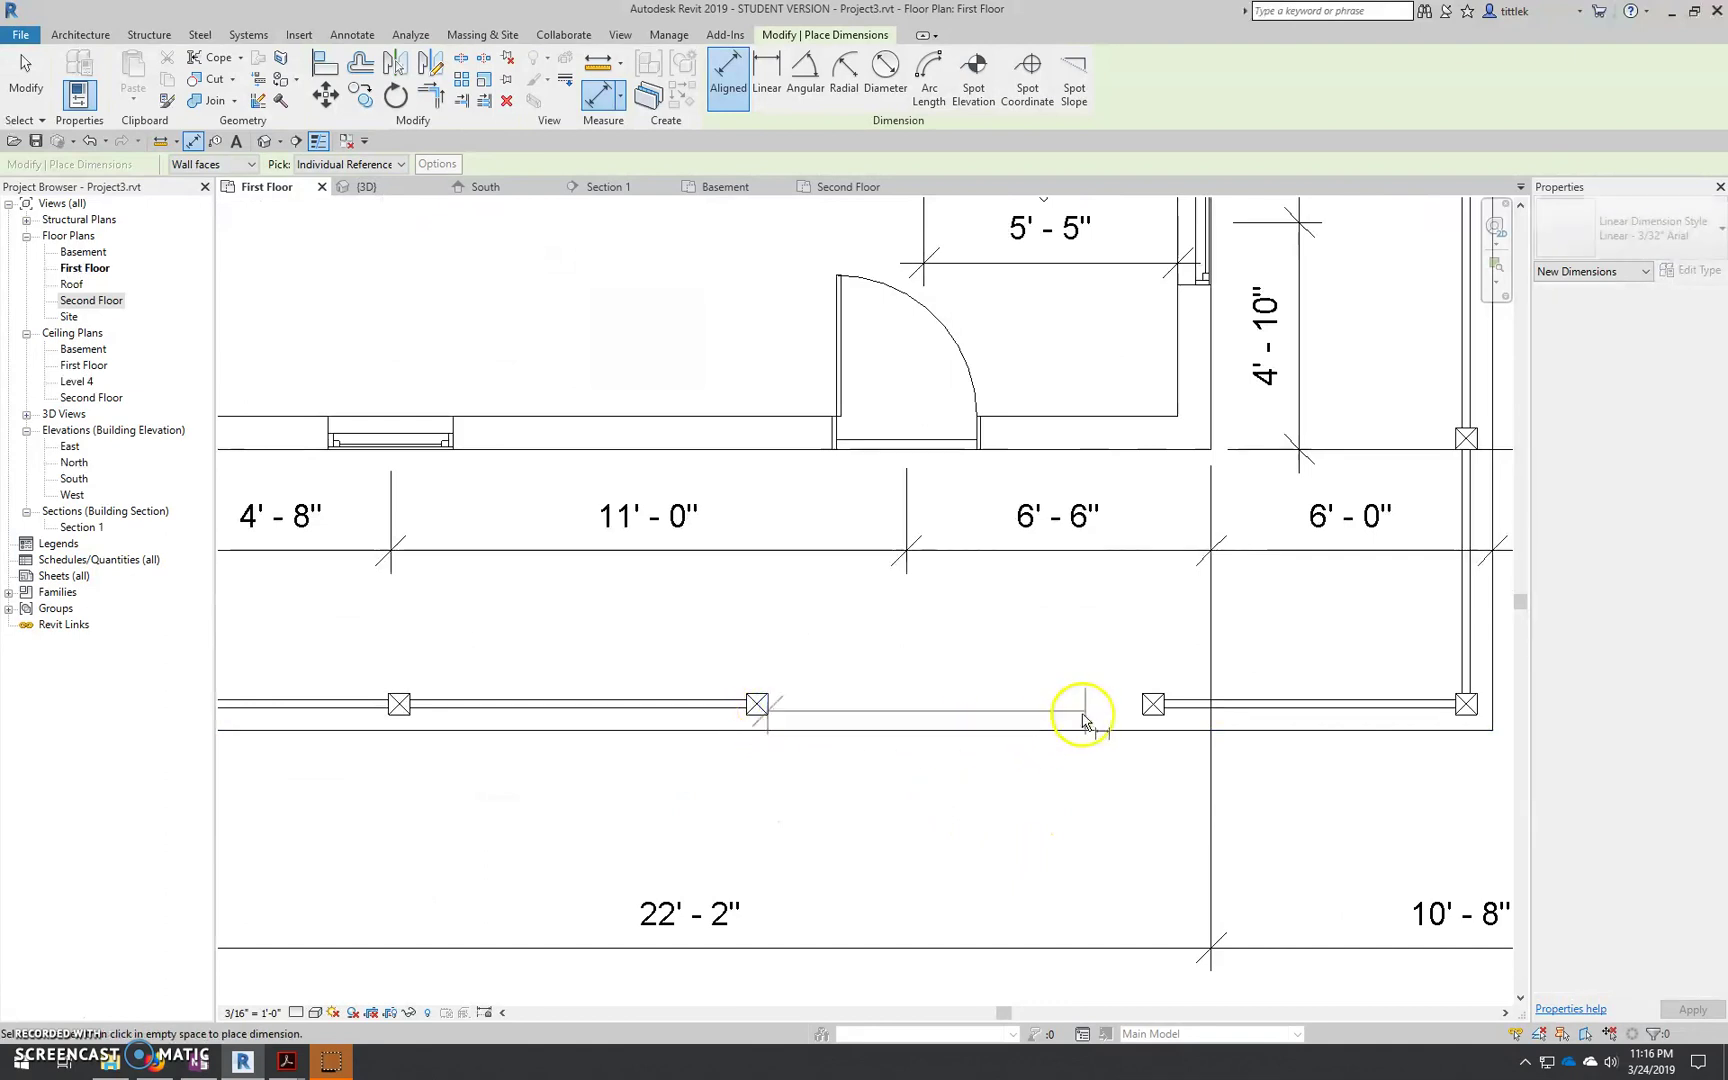
left_click(1150, 704)
left_click(1209, 410)
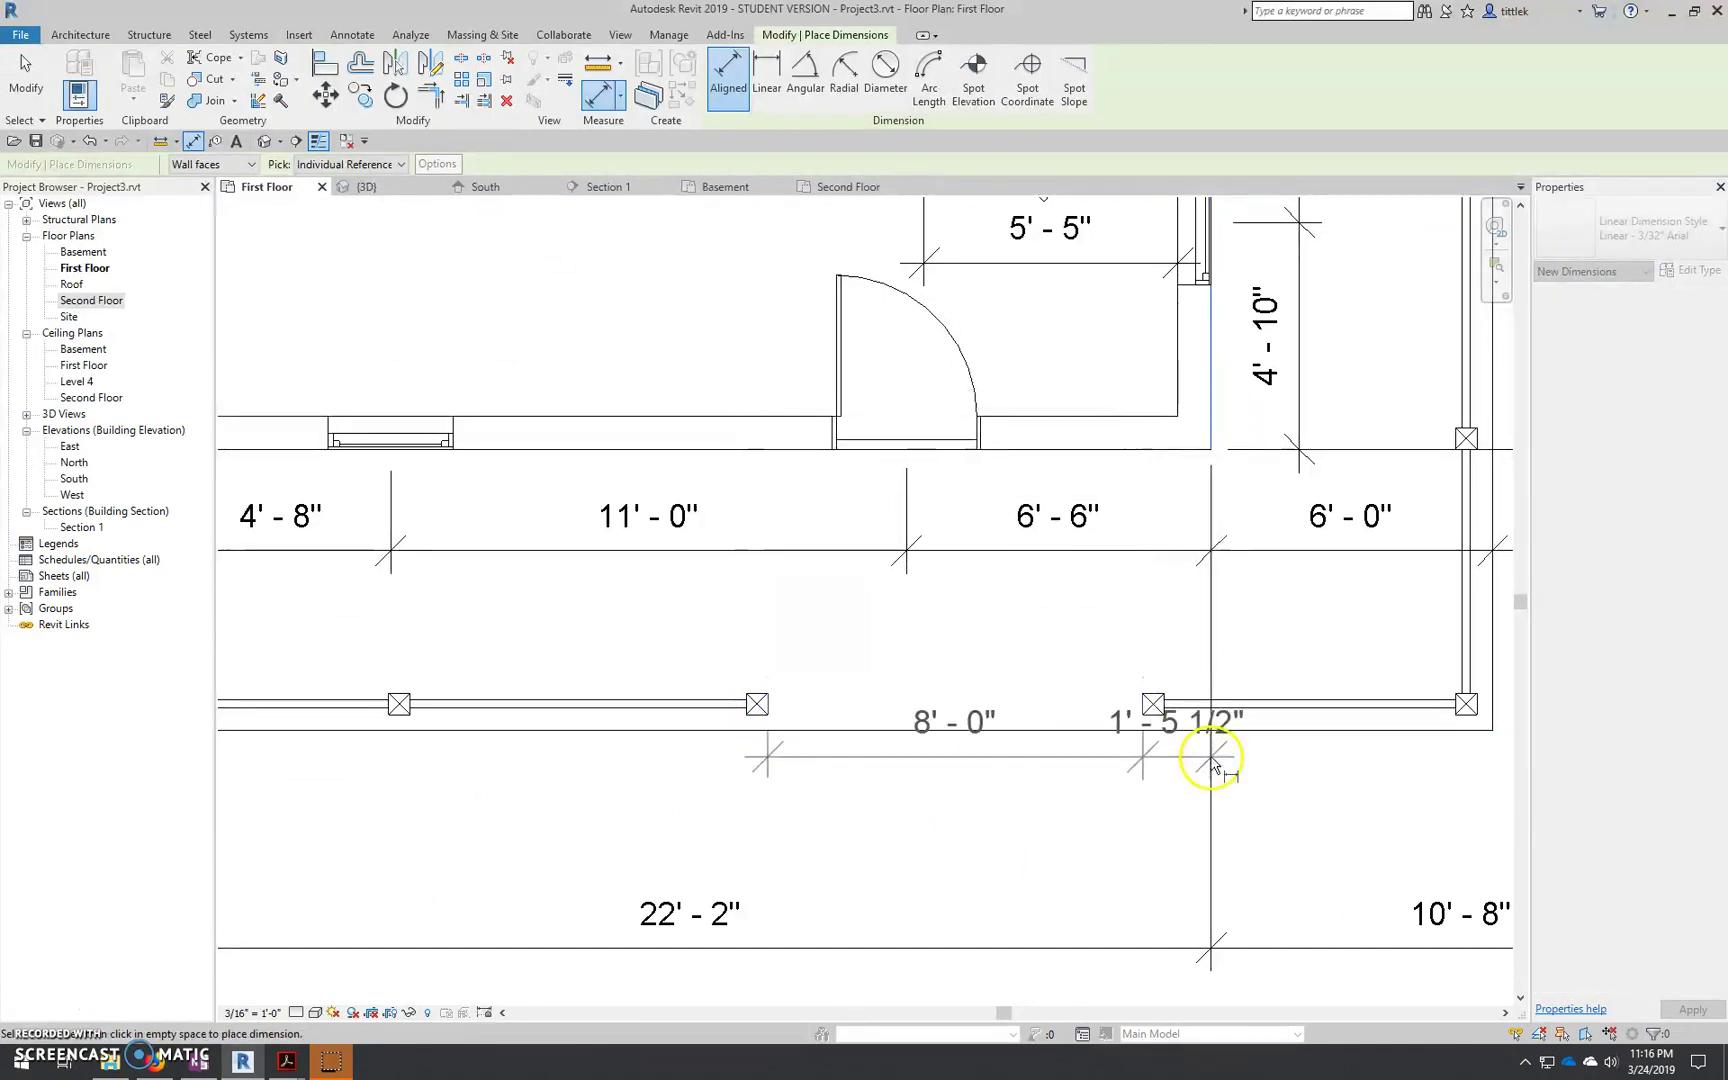
left_click(1199, 812)
key("Escape")
Reposition the entry columns so the right one's opening-side face is 1'-0" from the exterior wall line, keeping the opening 8'-0" wide
left_click(1157, 690)
left_click(1154, 703)
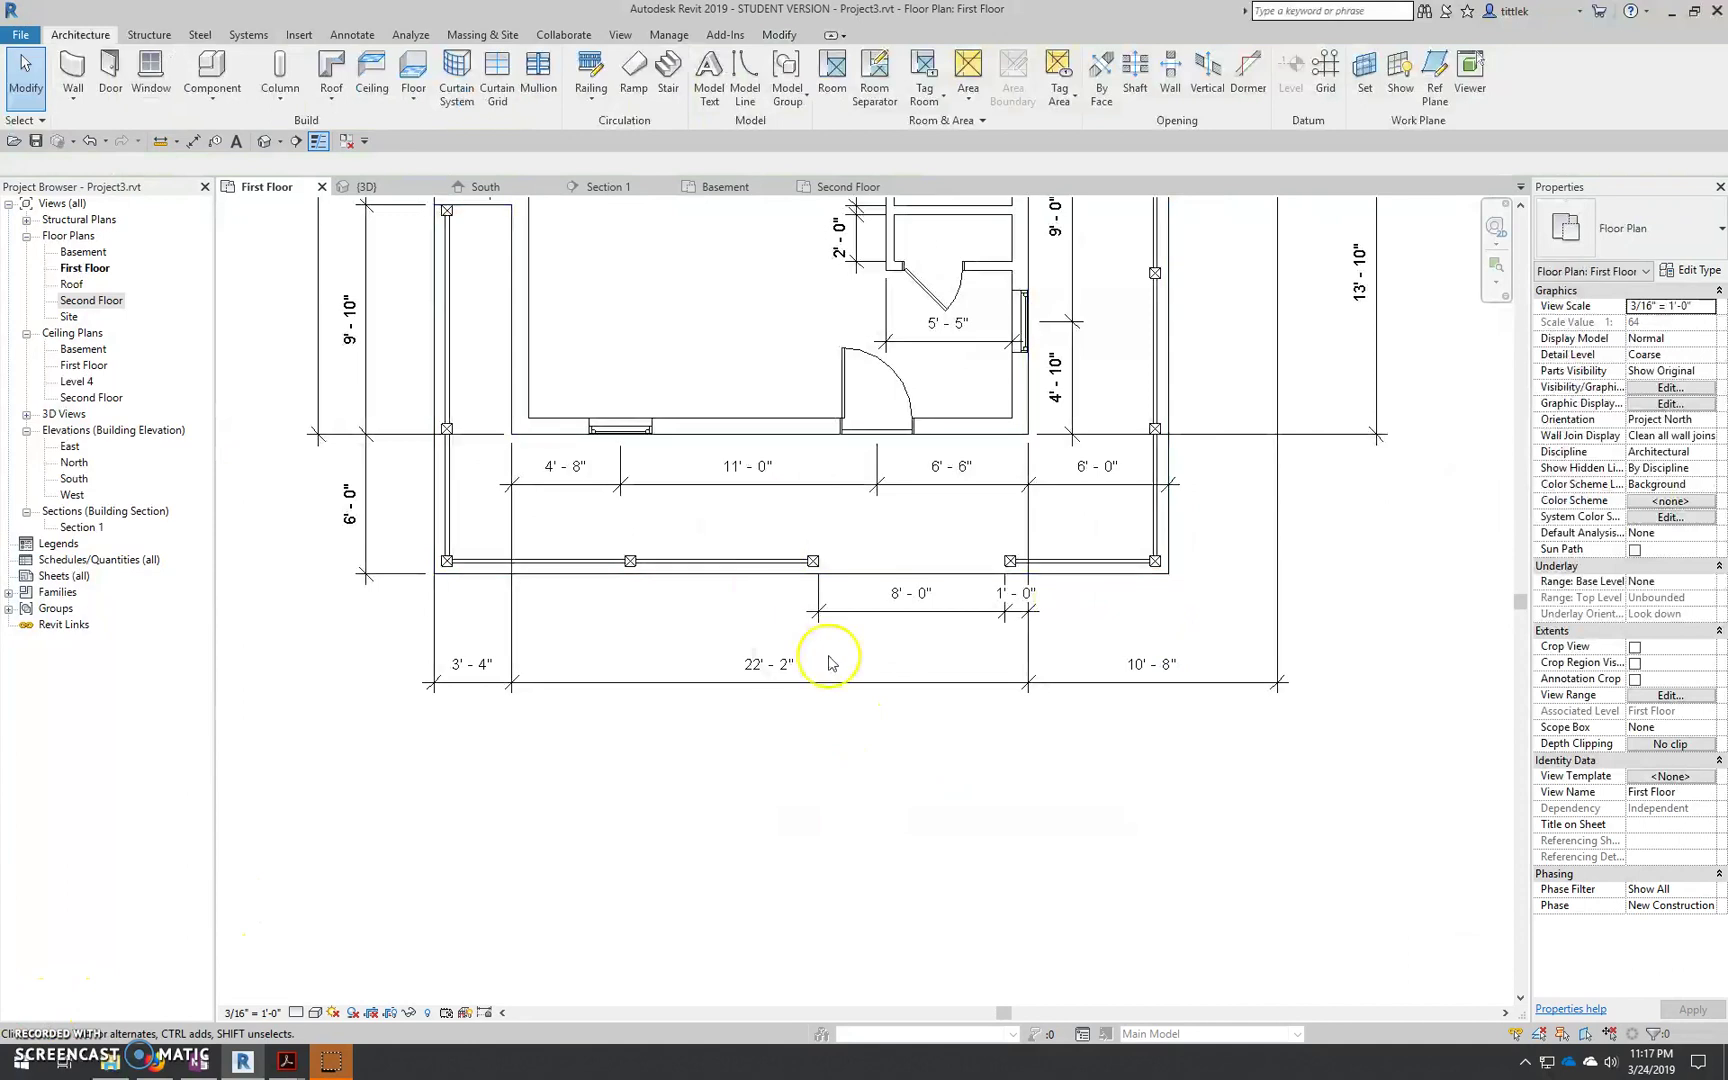
Move the 1'-0" entry column offset dimension's text clear of its witness lines, beyond the exterior wall line on a leader
left_click(1020, 586)
scroll(983, 706, "up", 4)
left_click(950, 640)
left_click(883, 729)
left_click(937, 733)
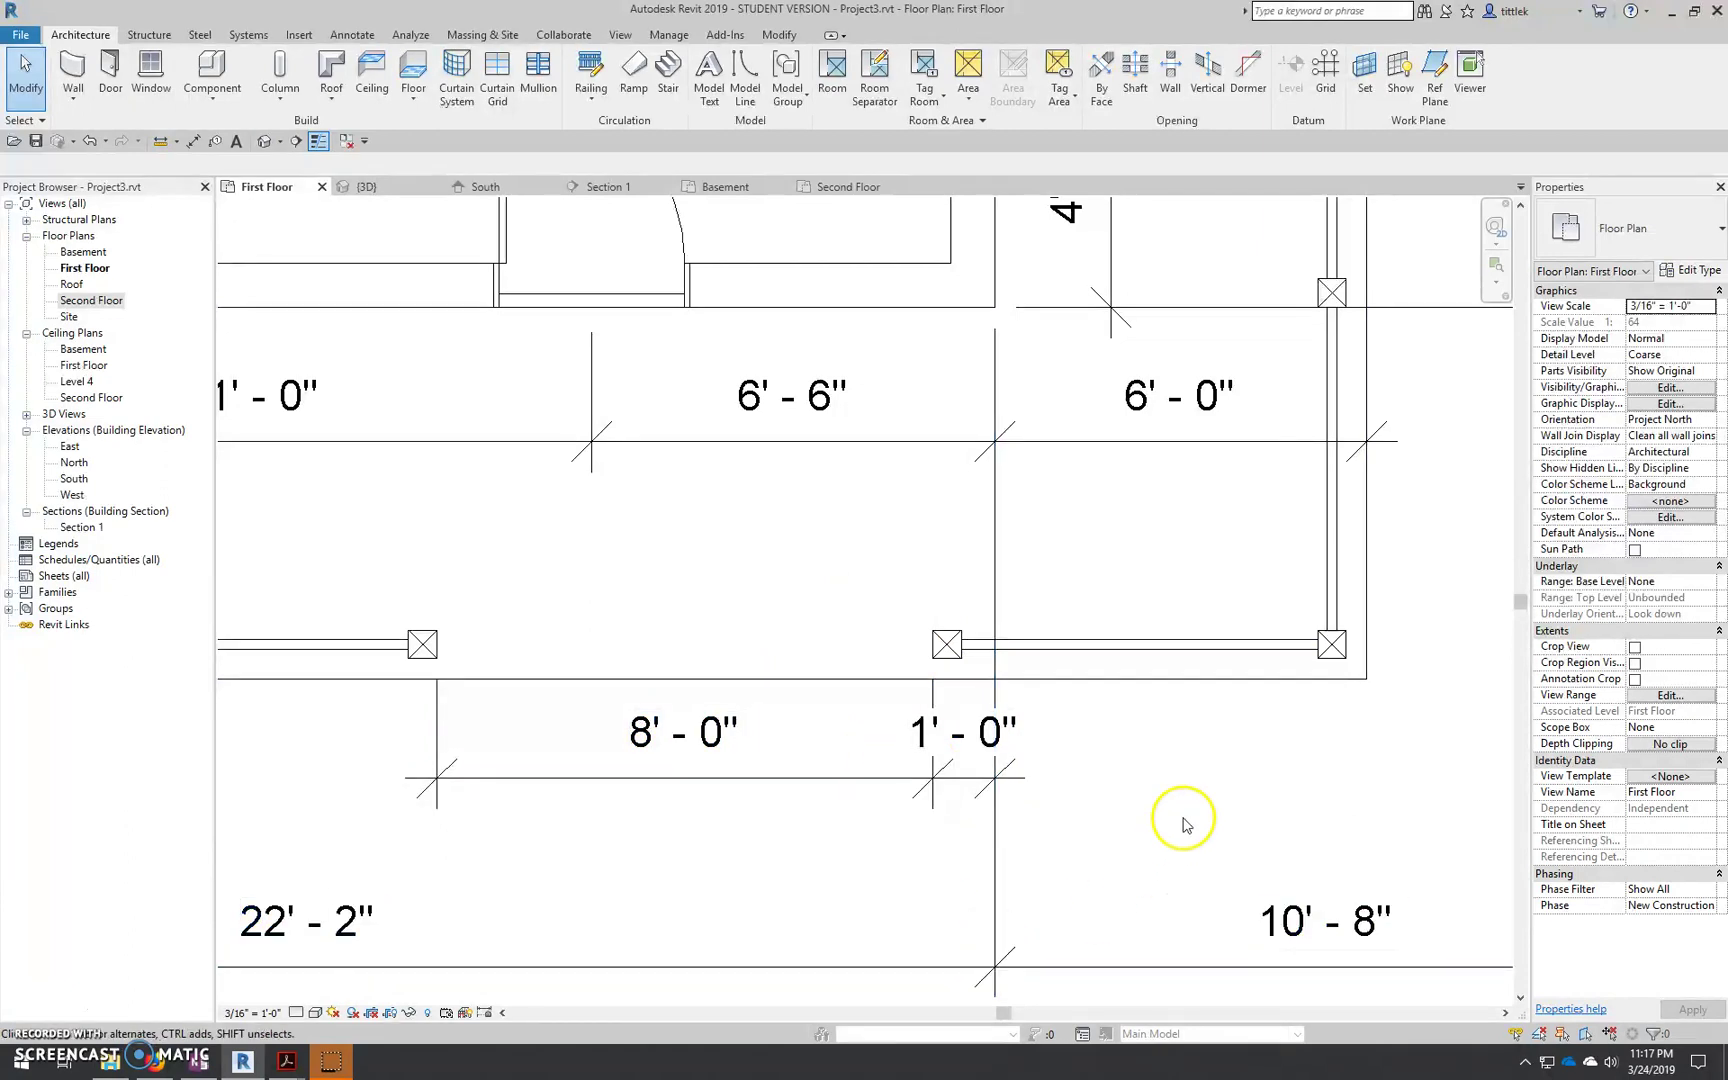
left_click(1013, 728)
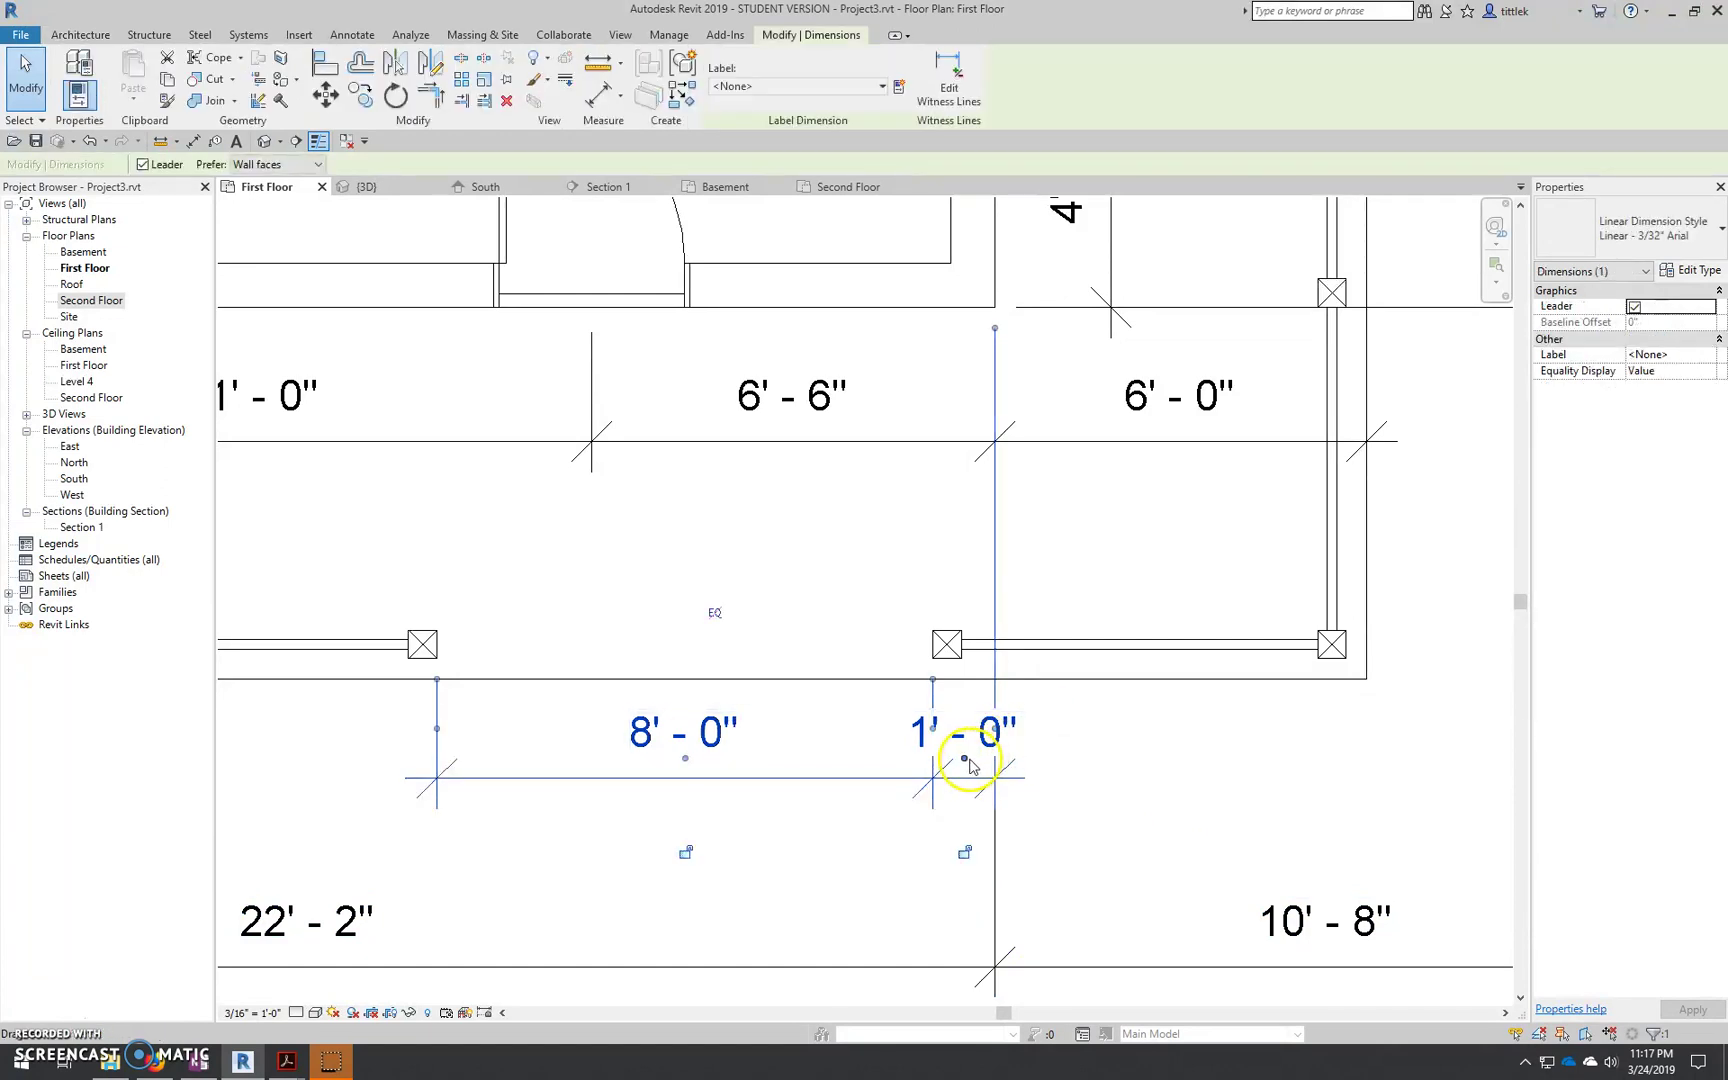
left_click_drag(966, 761, 967, 763)
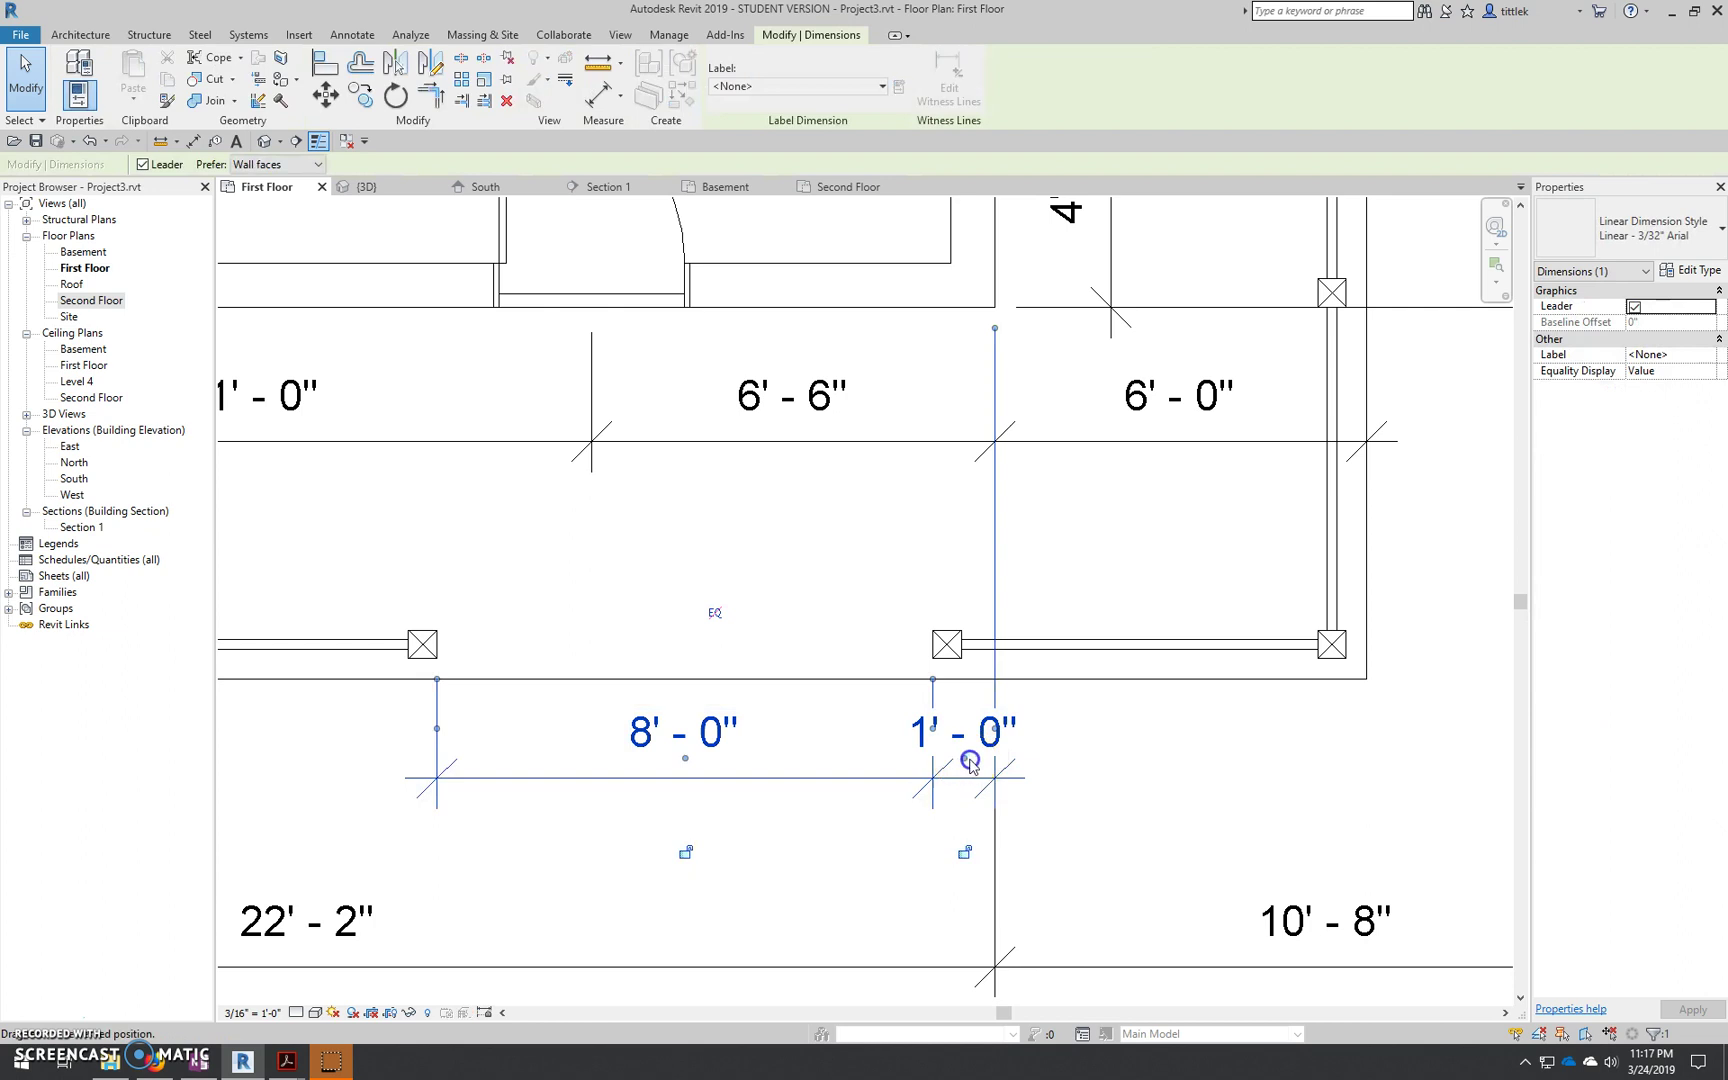
left_click_drag(1075, 746, 1089, 747)
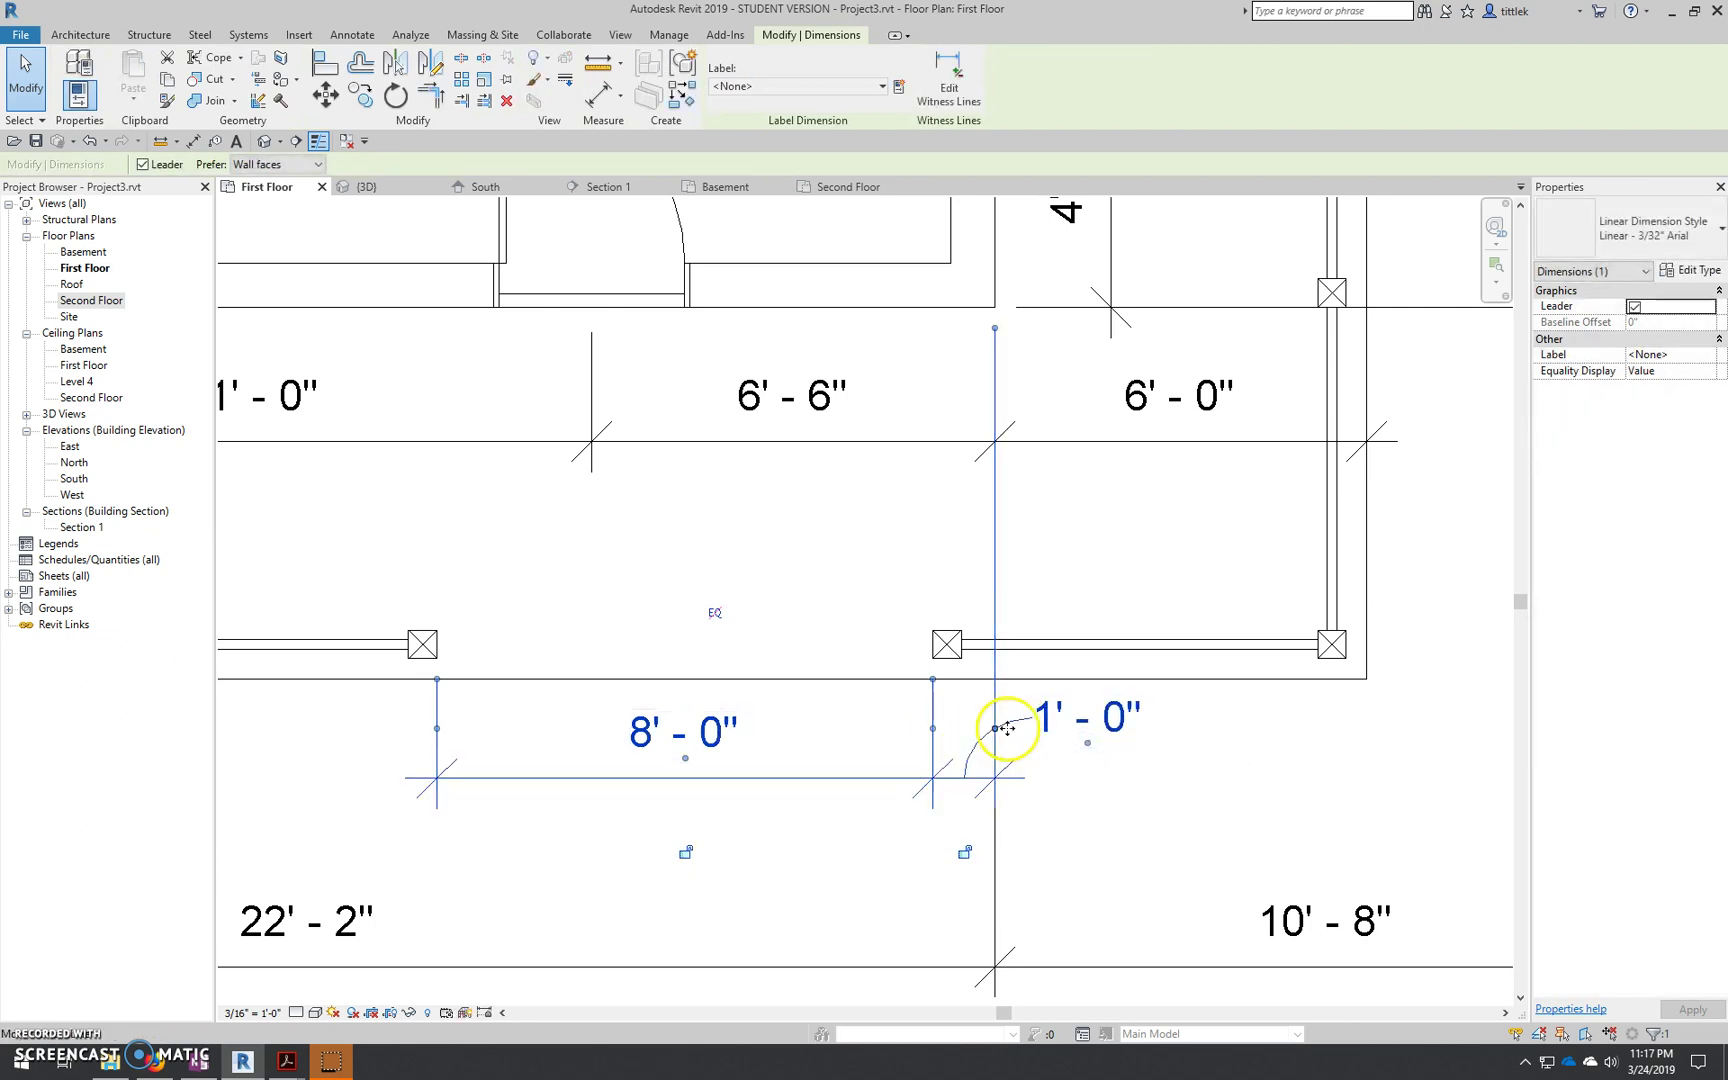
left_click(1163, 833)
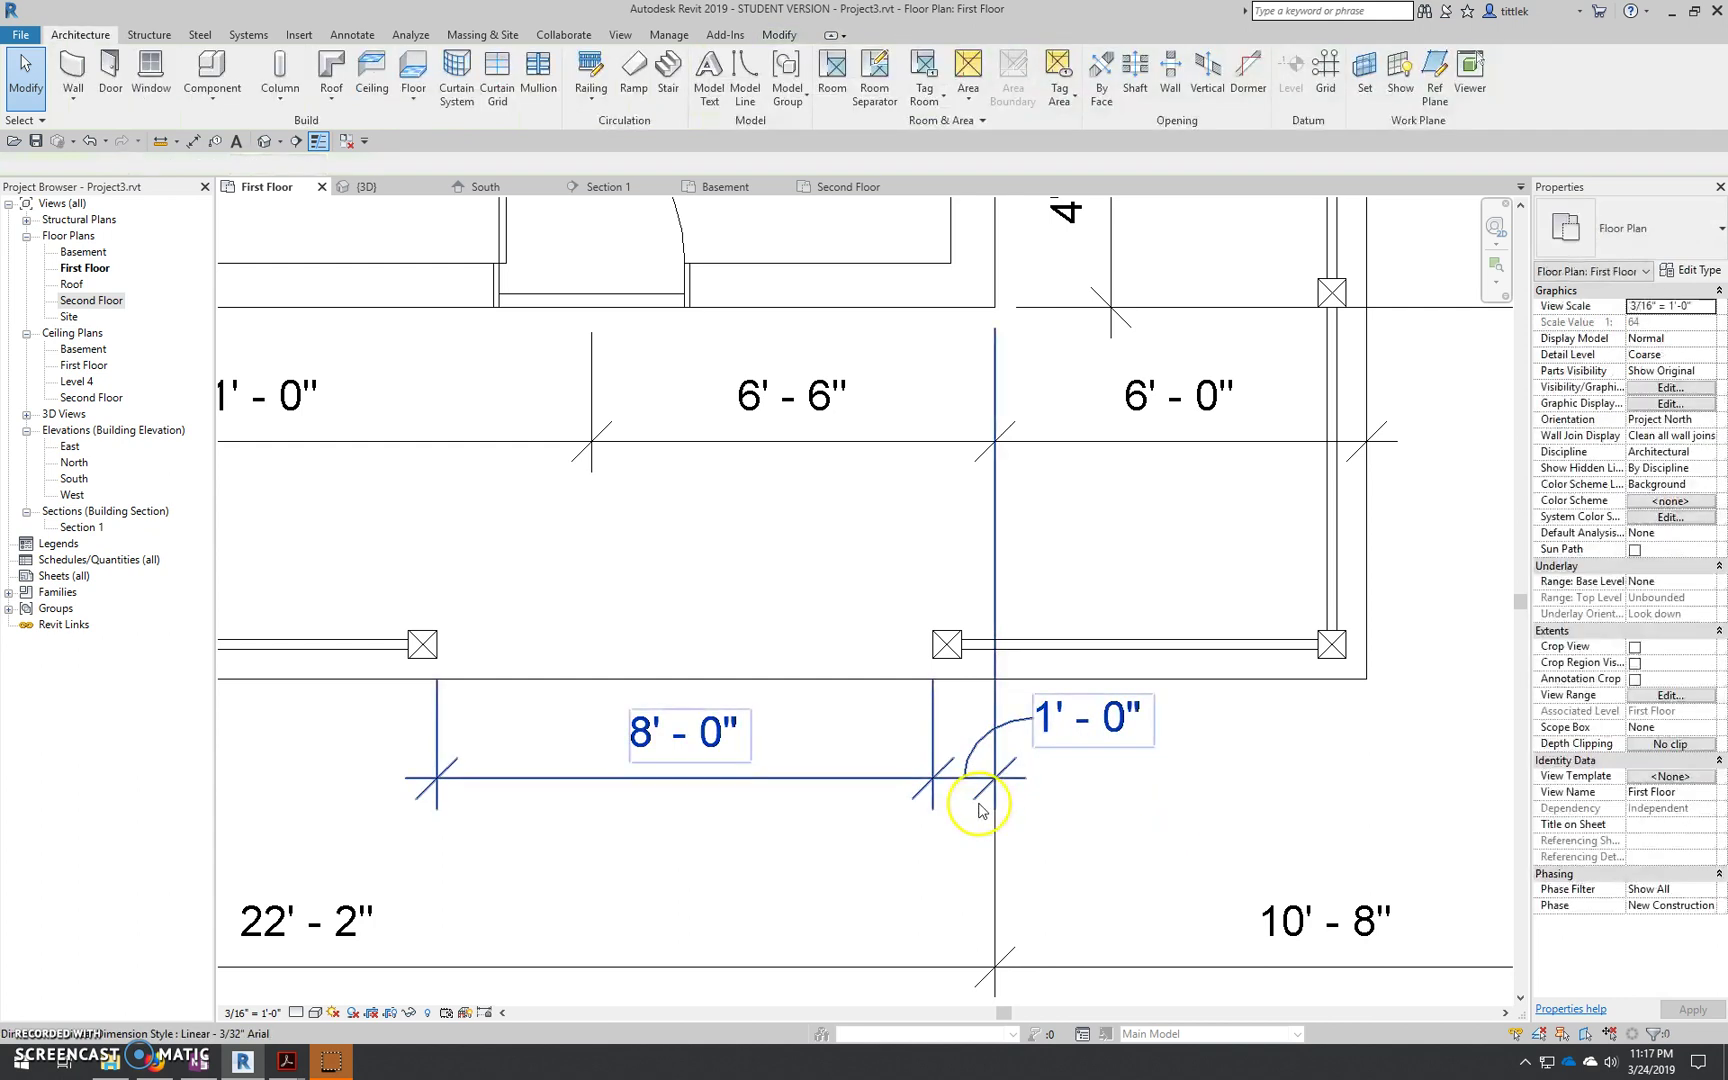
Lower the 1'-0" dimension text to line up with the 8'-0" text in the same string
scroll(983, 700, "down", 3)
scroll(980, 800, "up", 1)
scroll(980, 808, "up", 3)
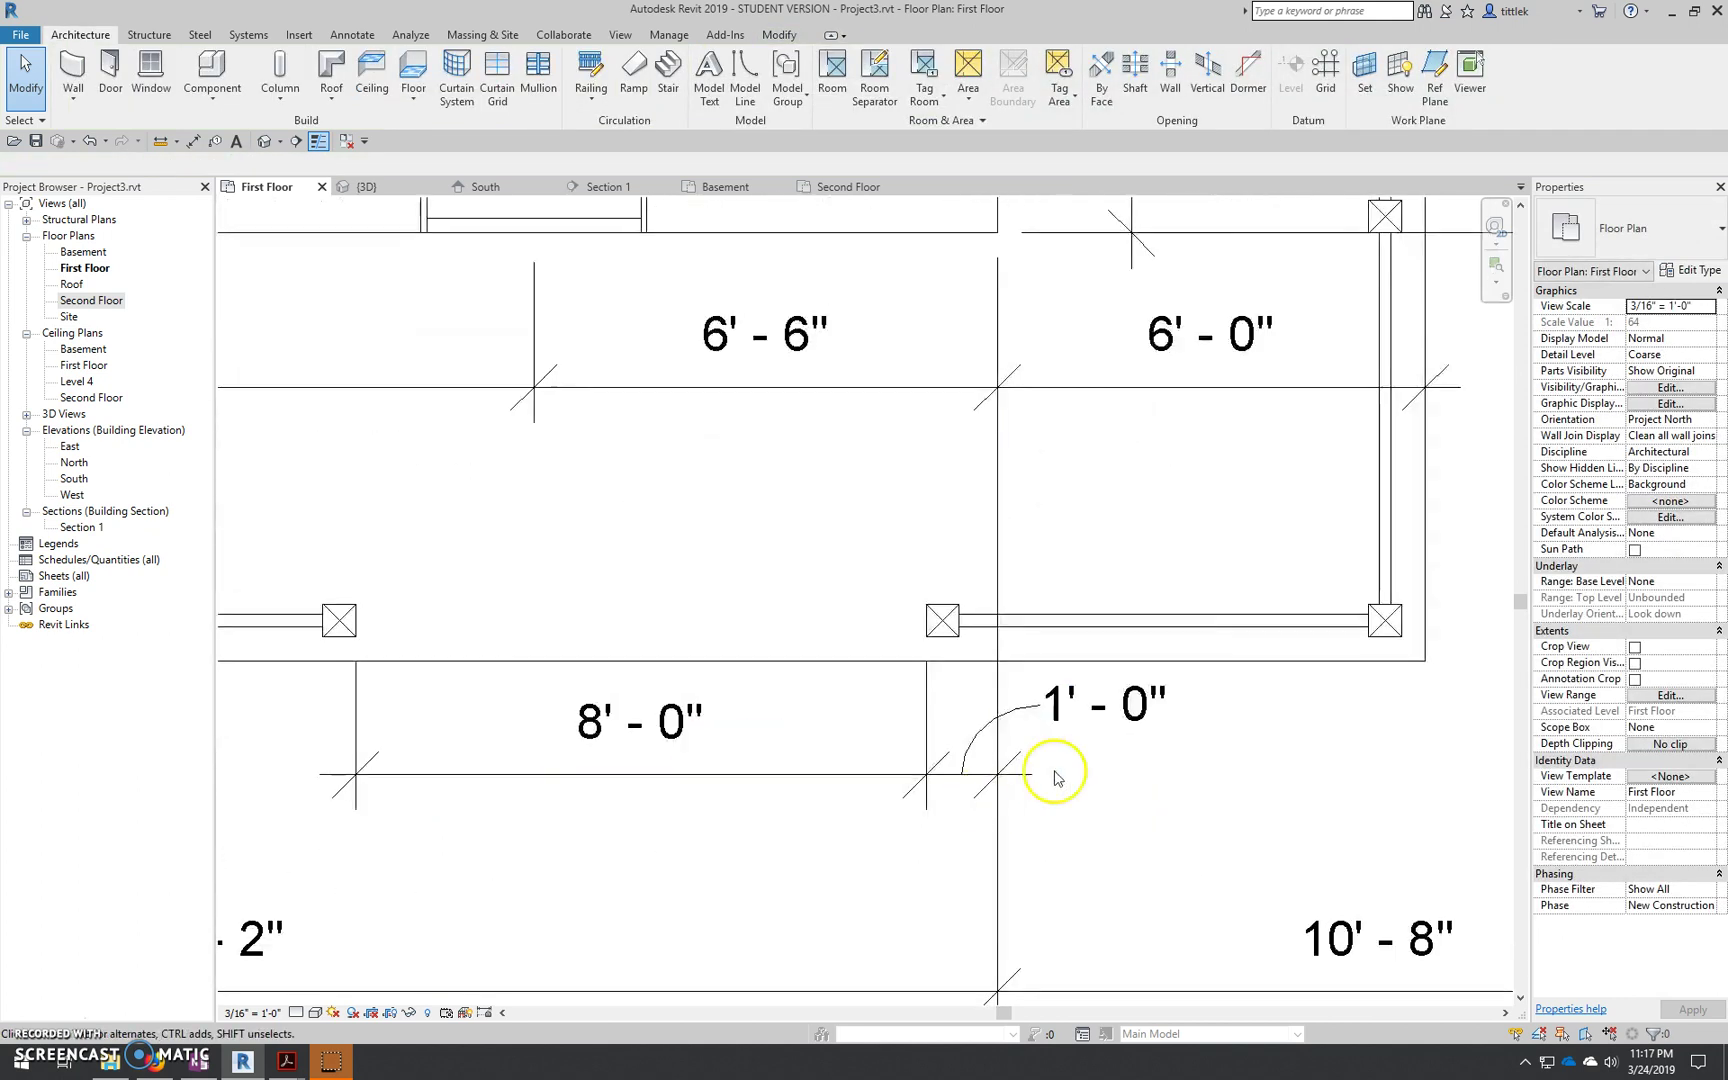
left_click(1107, 720)
left_click_drag(1105, 734, 1104, 753)
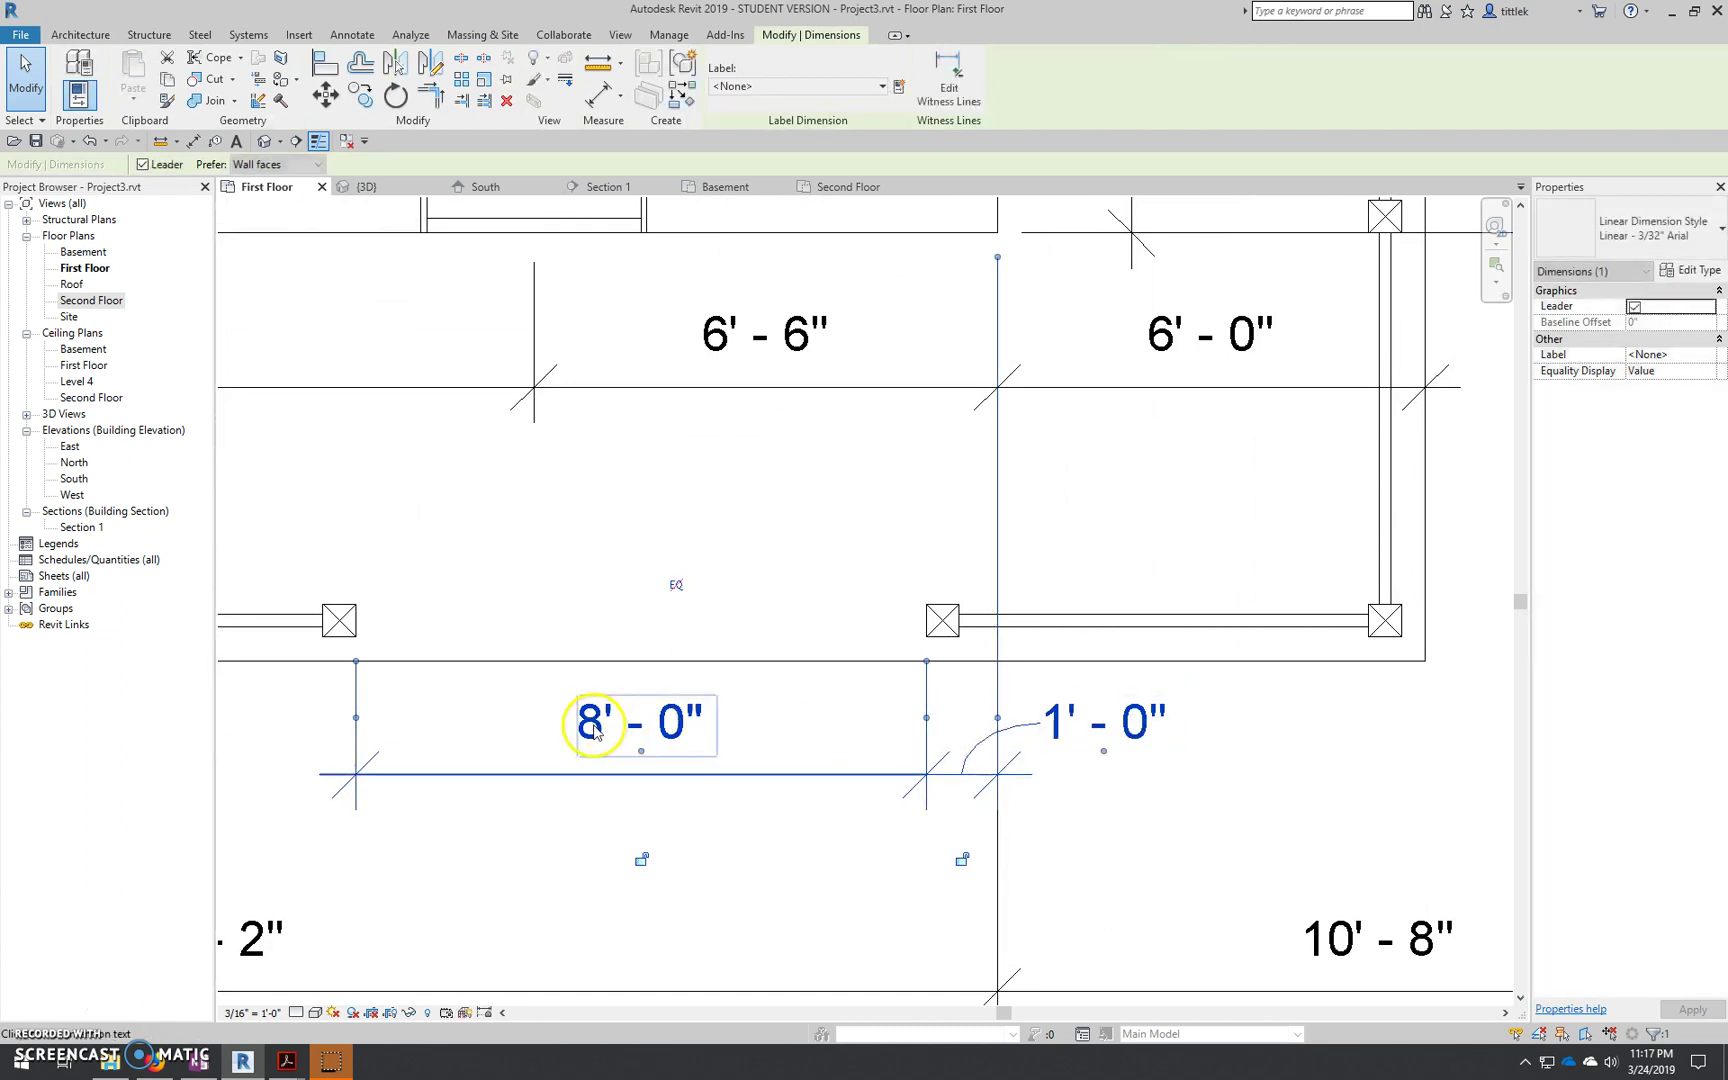
Dimension the gap between the front-right corner column's outer side face and the porch floor's side edge
scroll(590, 745, "down", 3)
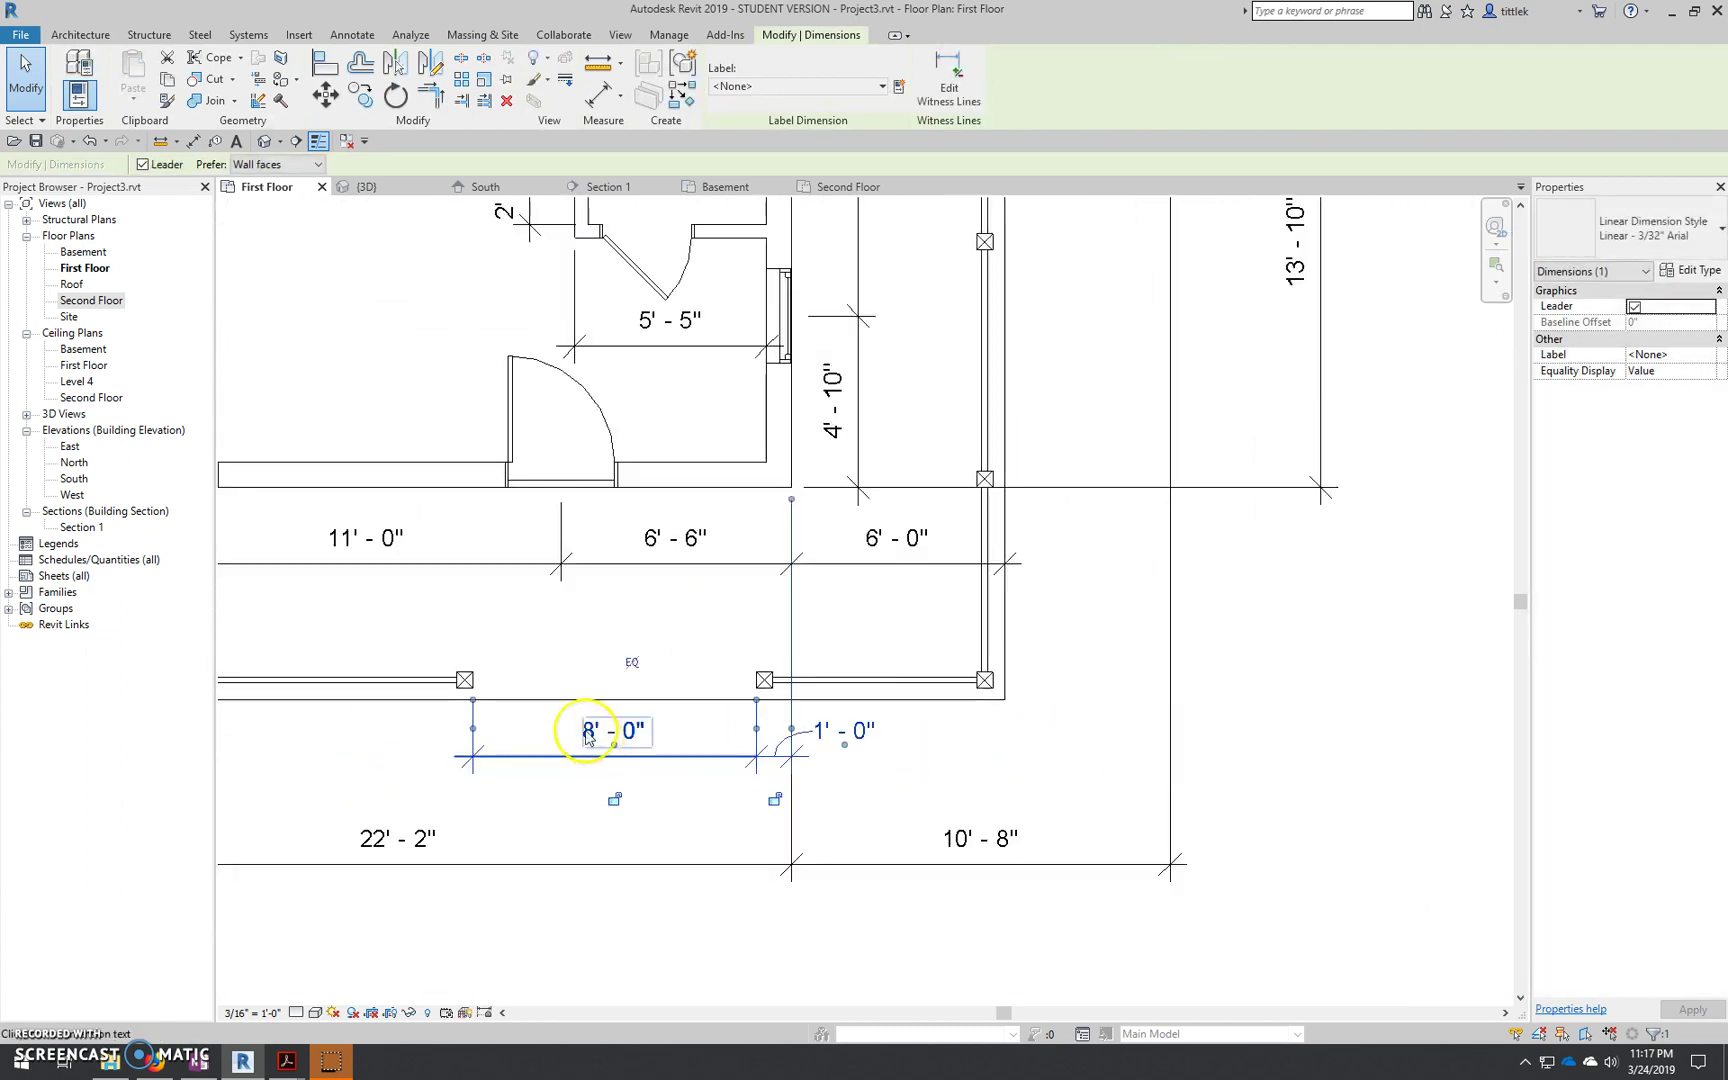
scroll(818, 752, "down", 2)
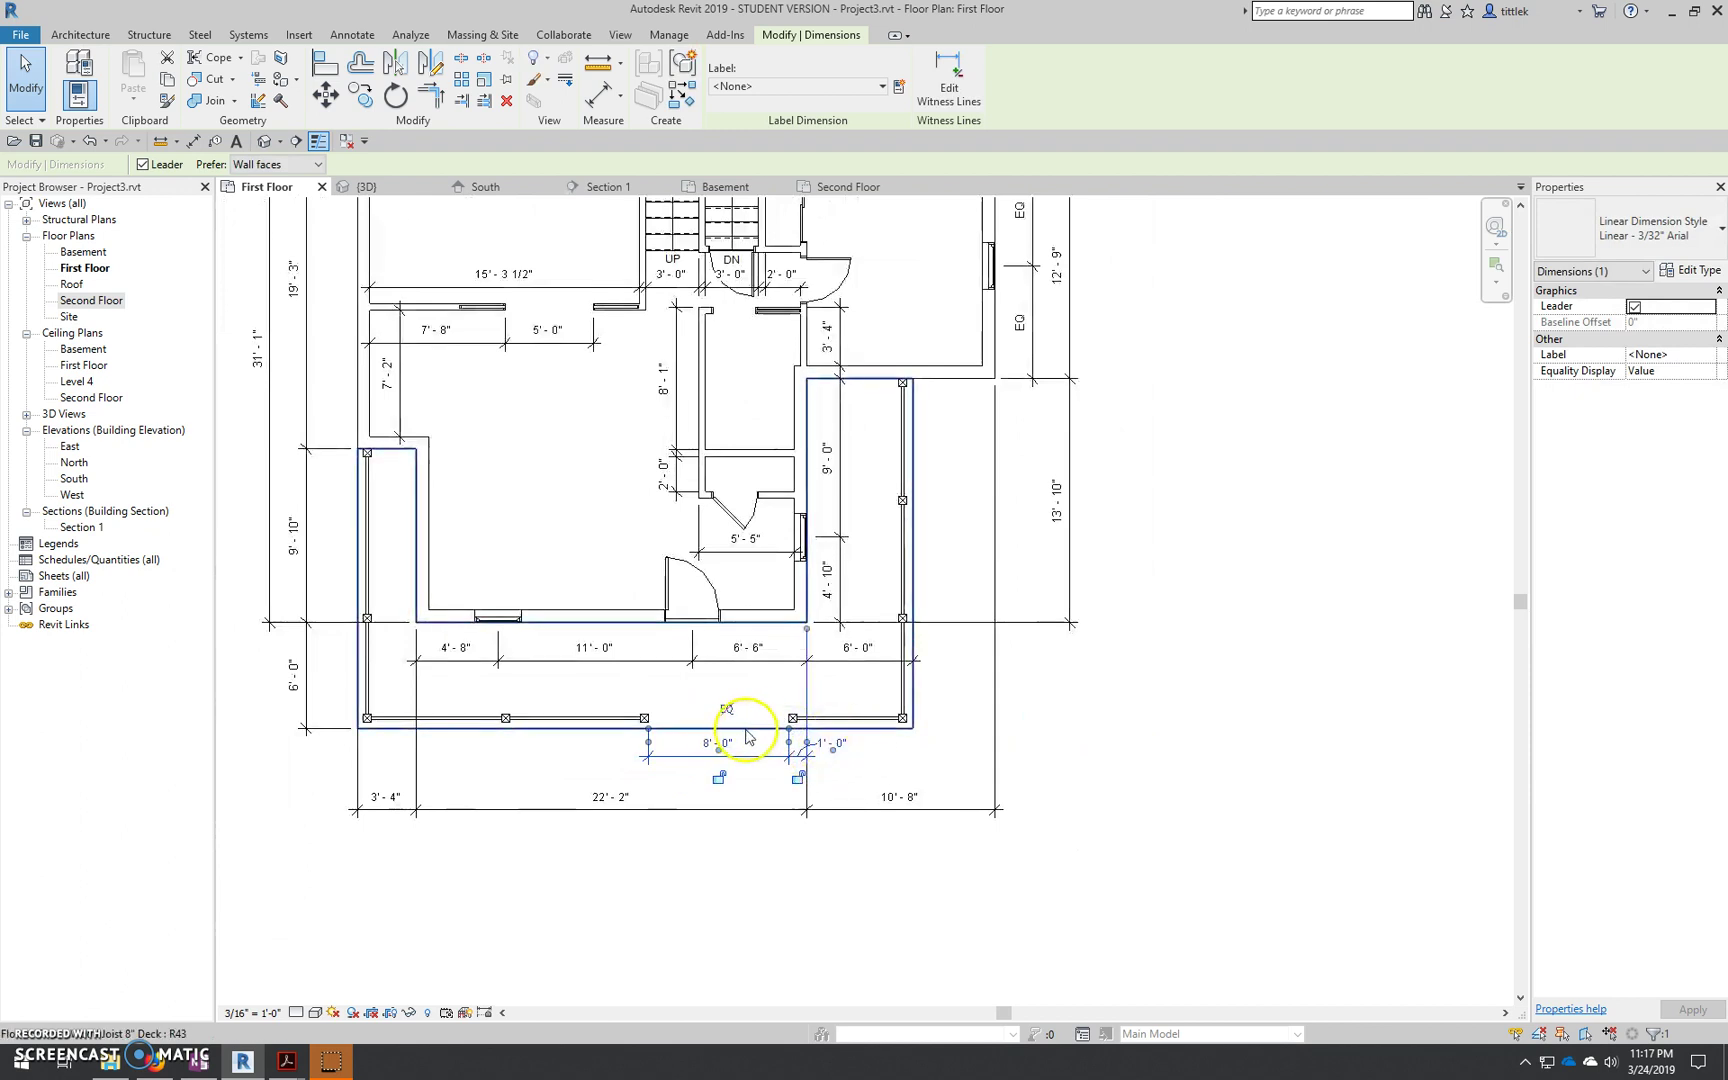
middle_click_drag(764, 729, 810, 748)
scroll(926, 706, "up", 6)
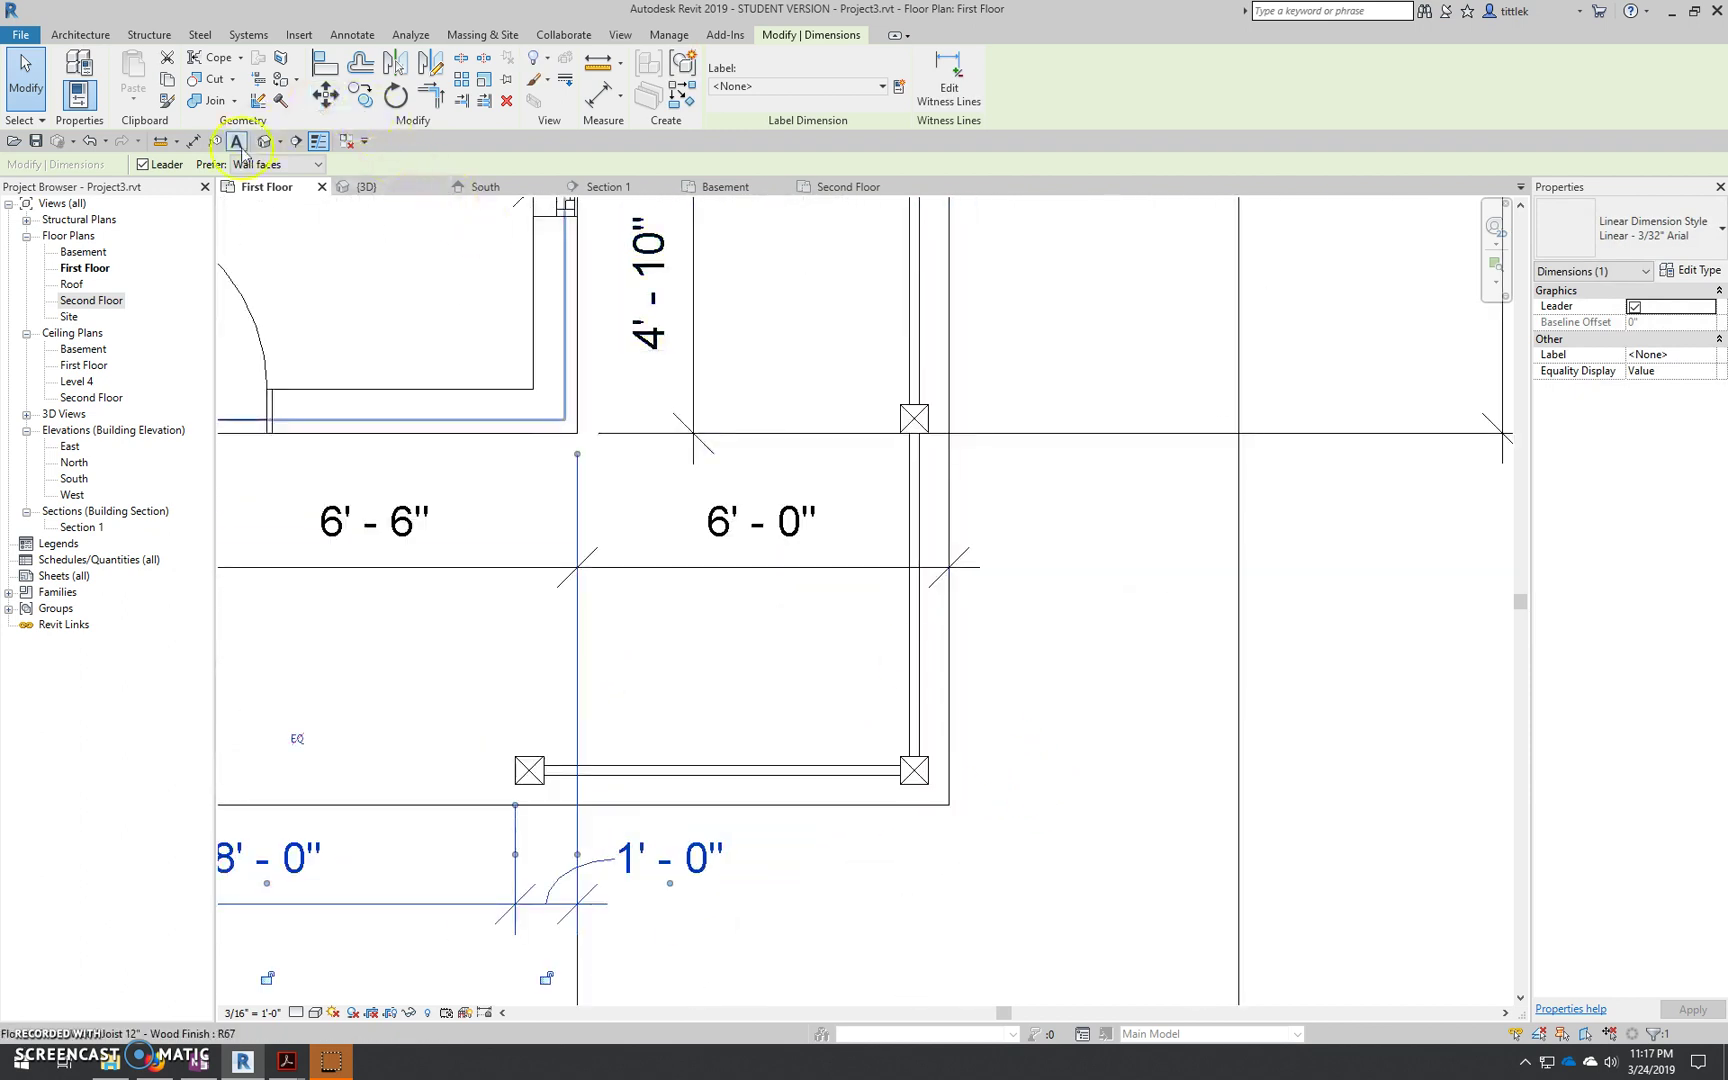
left_click(195, 146)
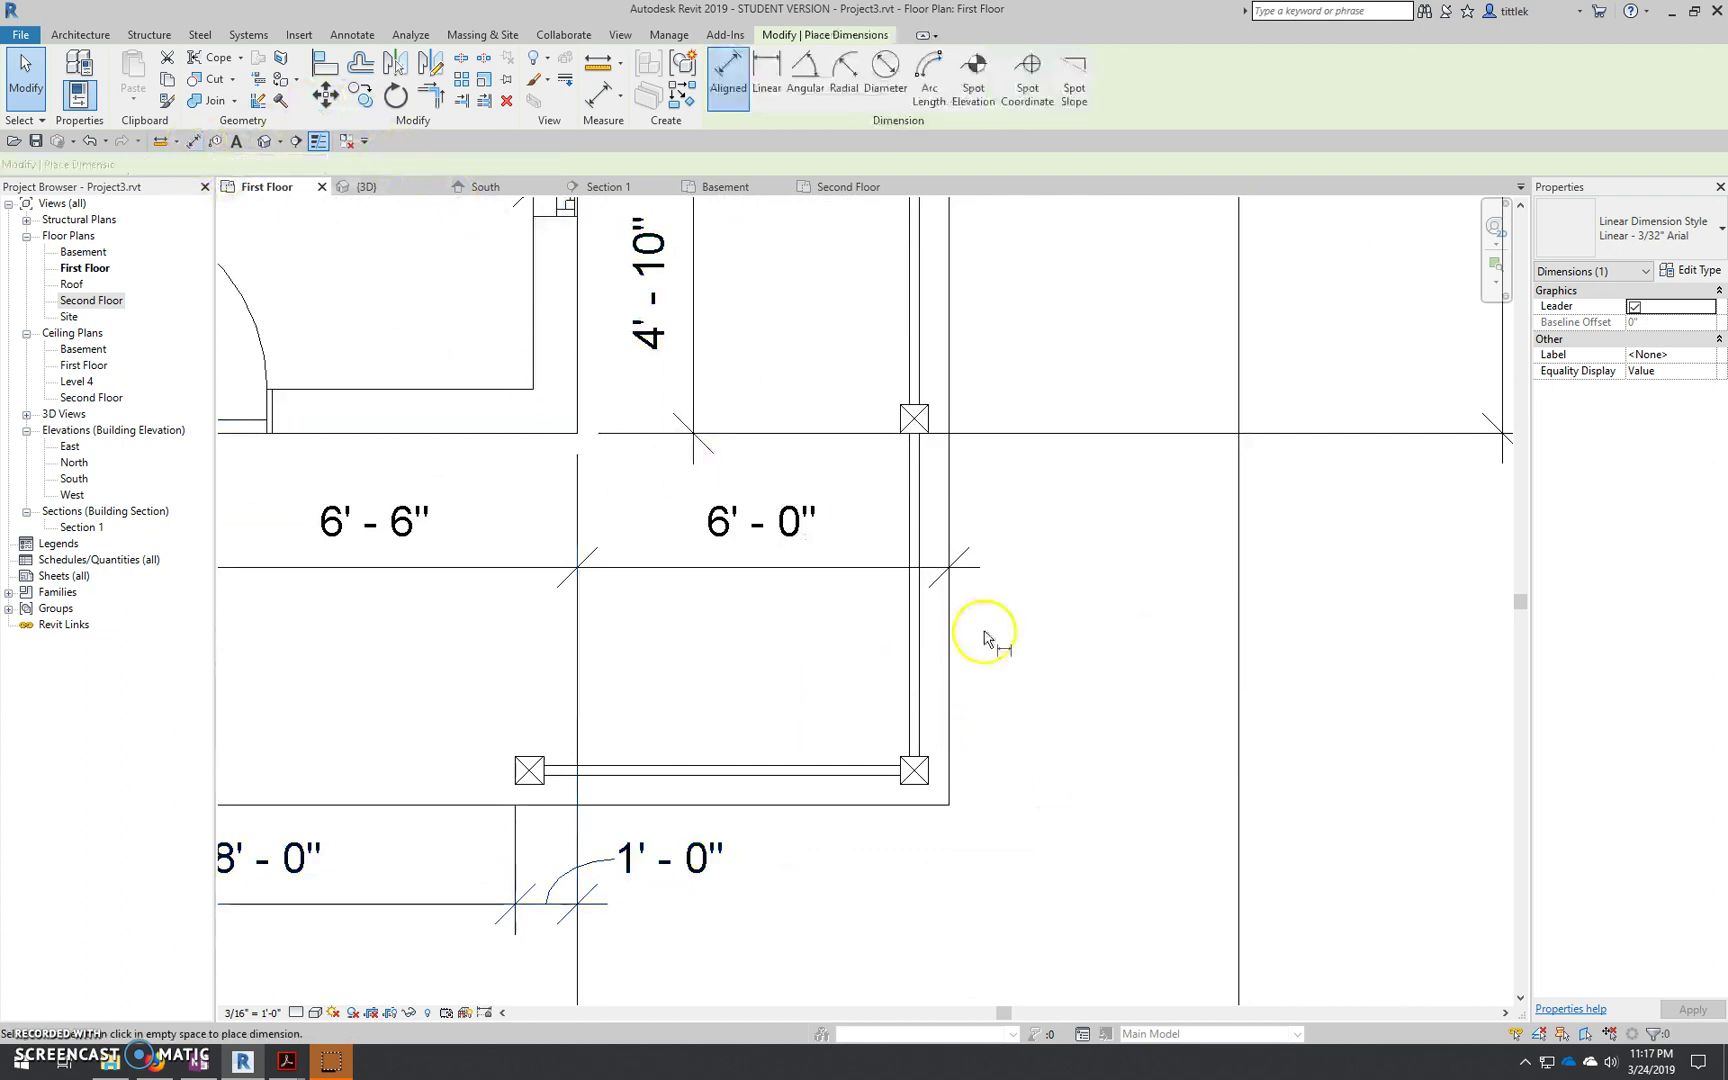
left_click(929, 773)
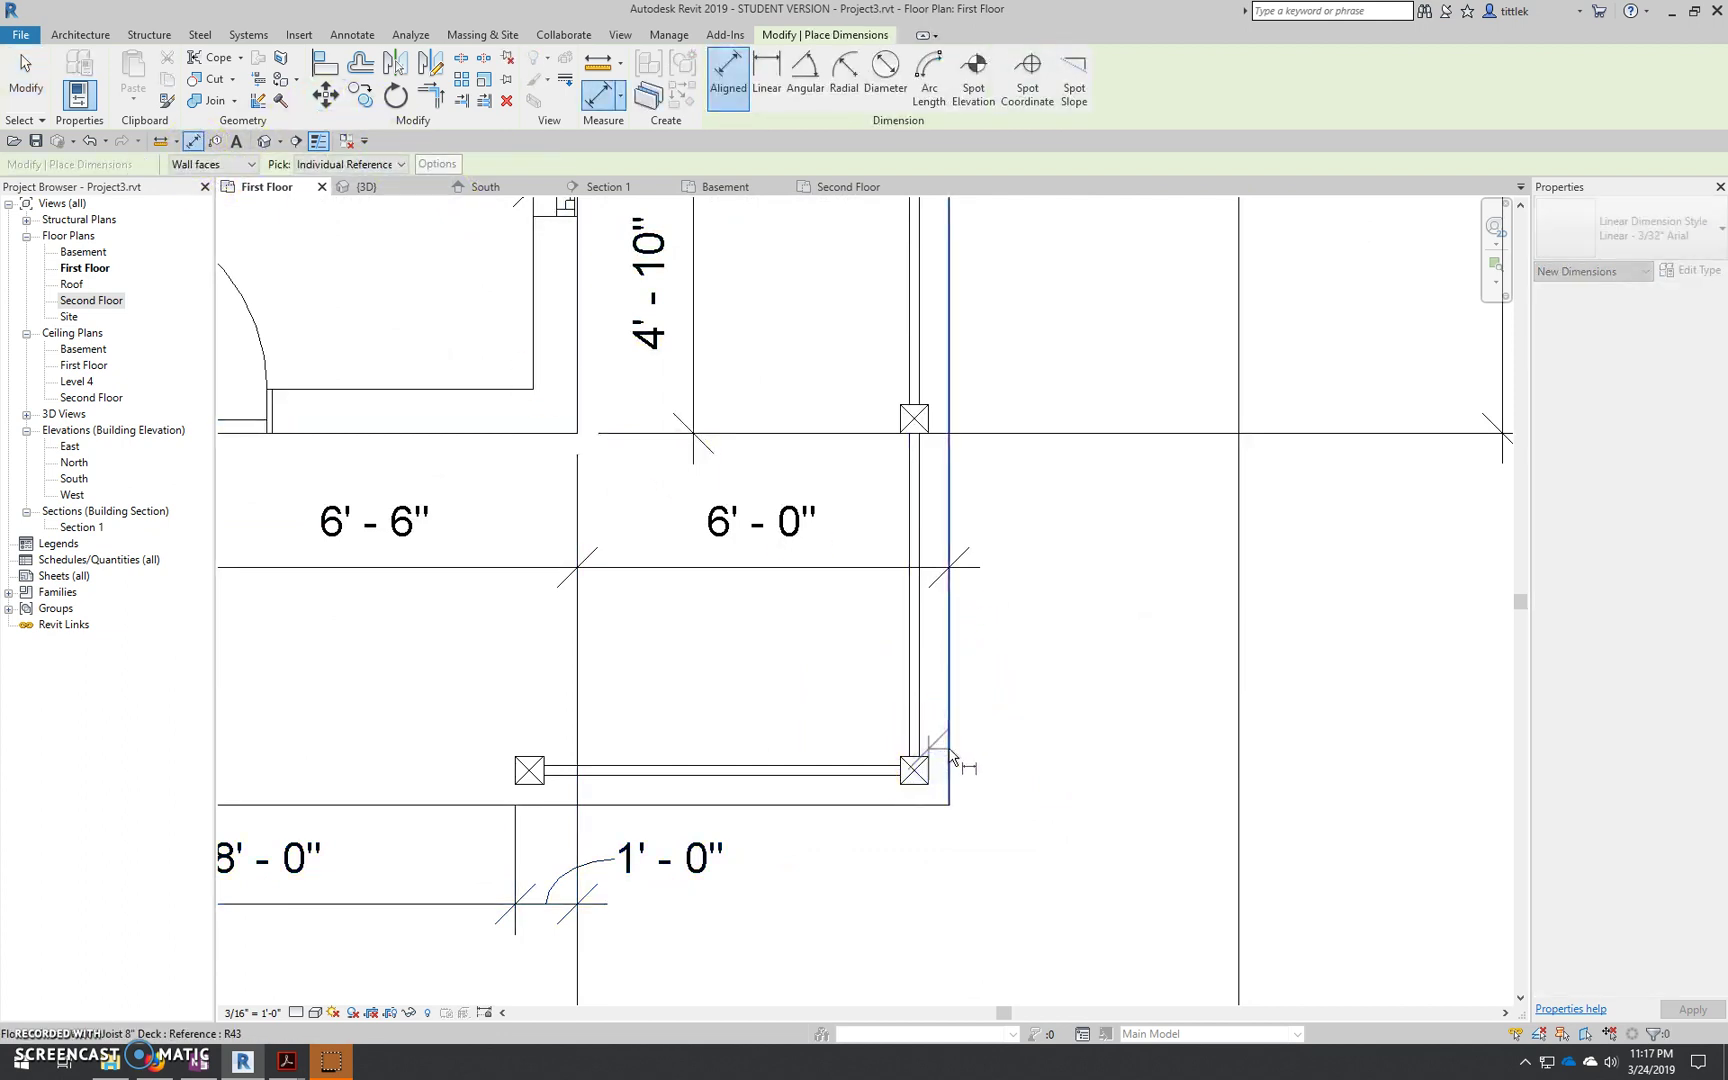
left_click(955, 745)
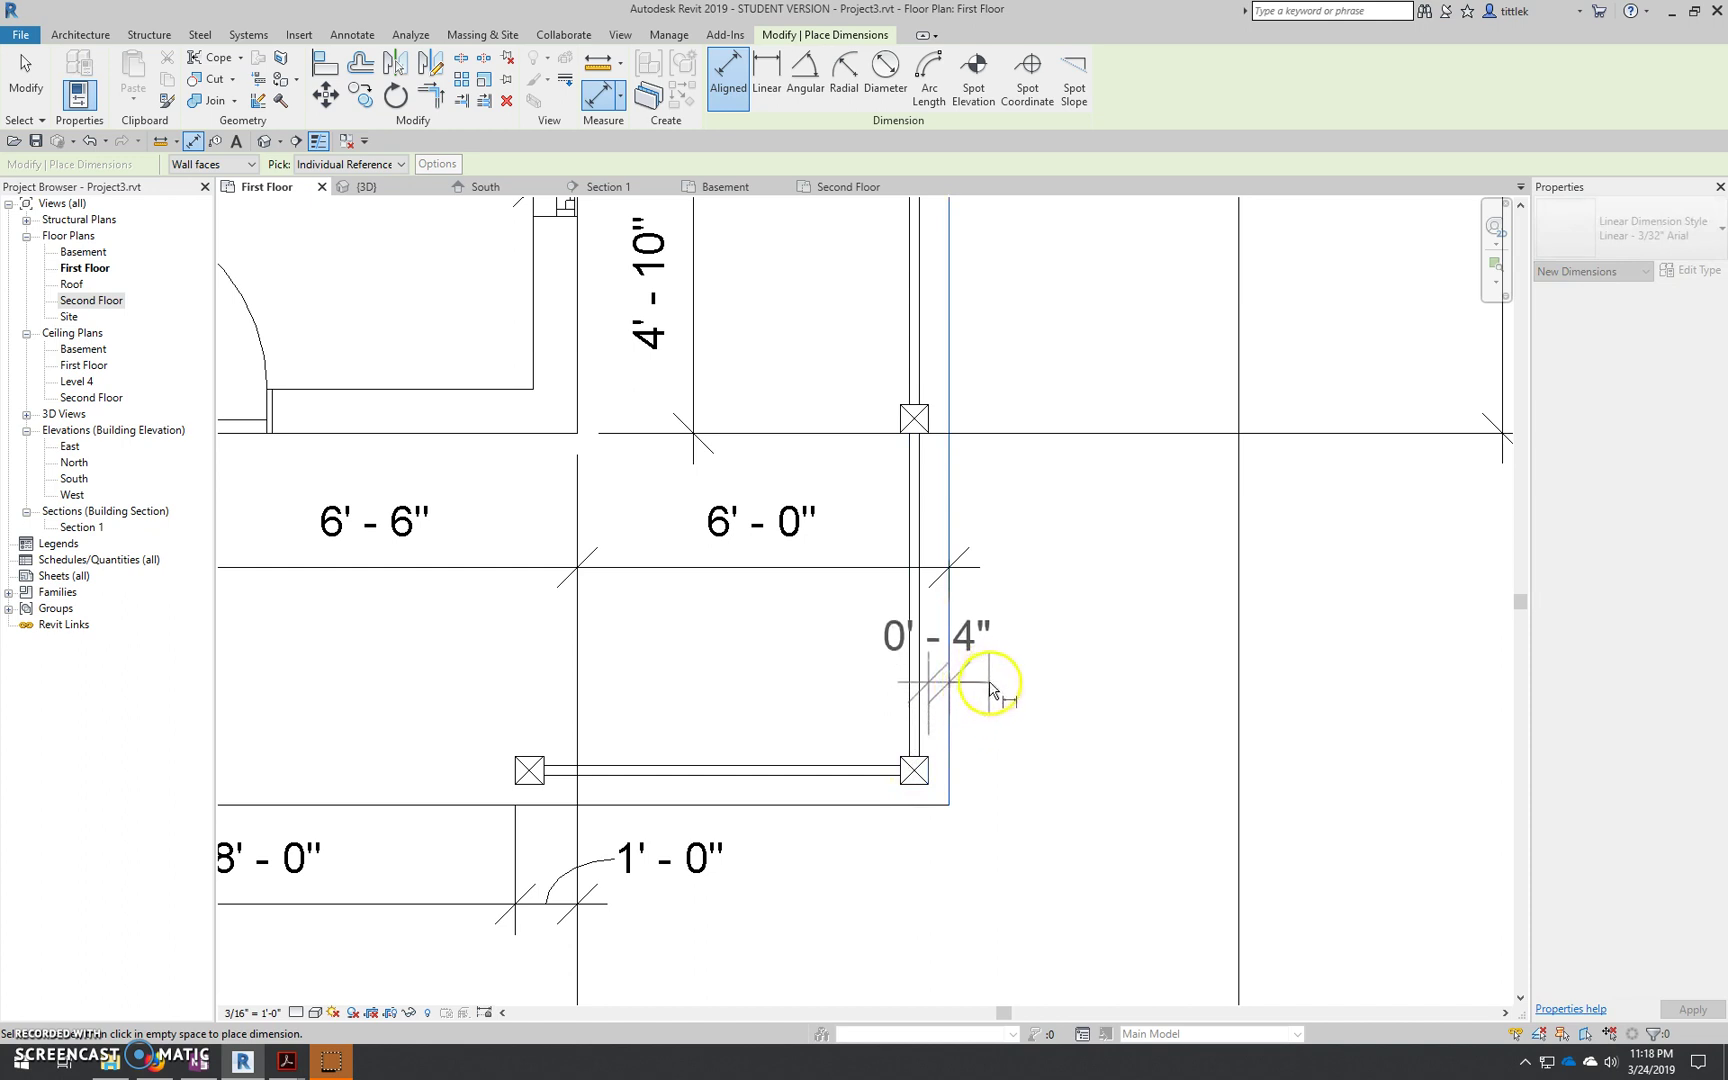
left_click(990, 686)
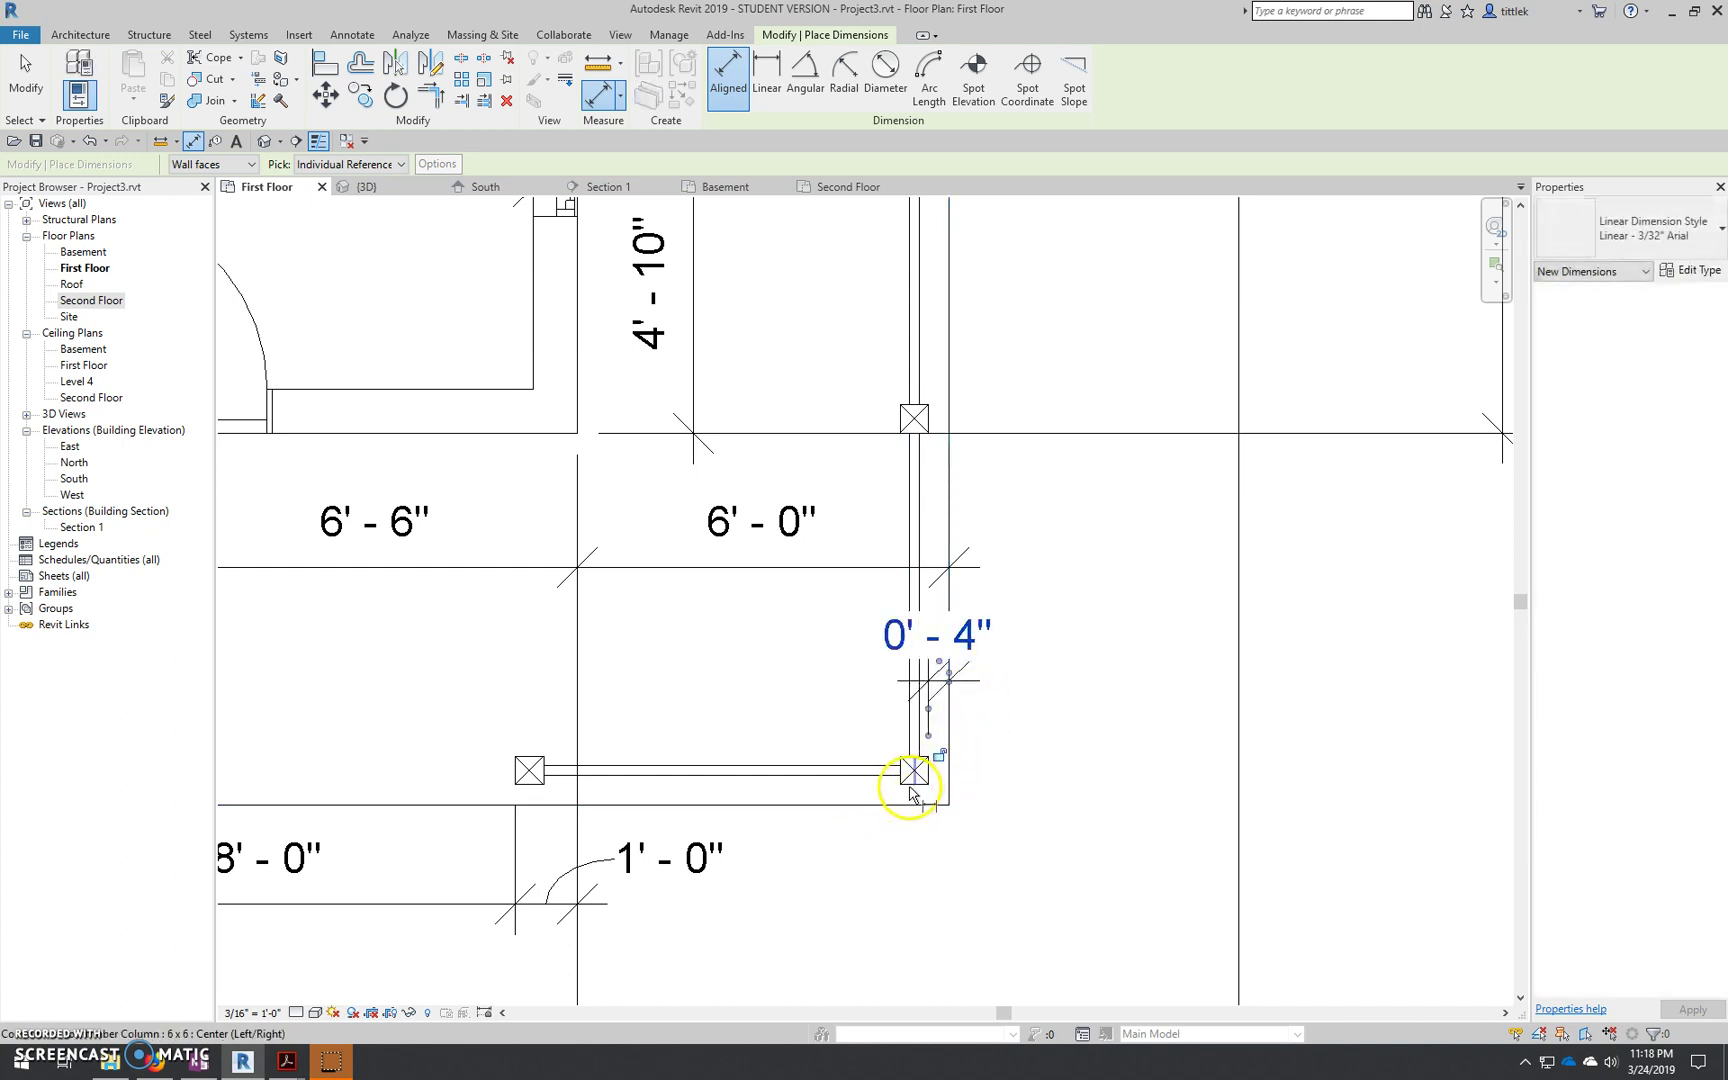
Dimension the gap between the front-right corner column's front face and the porch floor's front edge
scroll(904, 792, "up", 3)
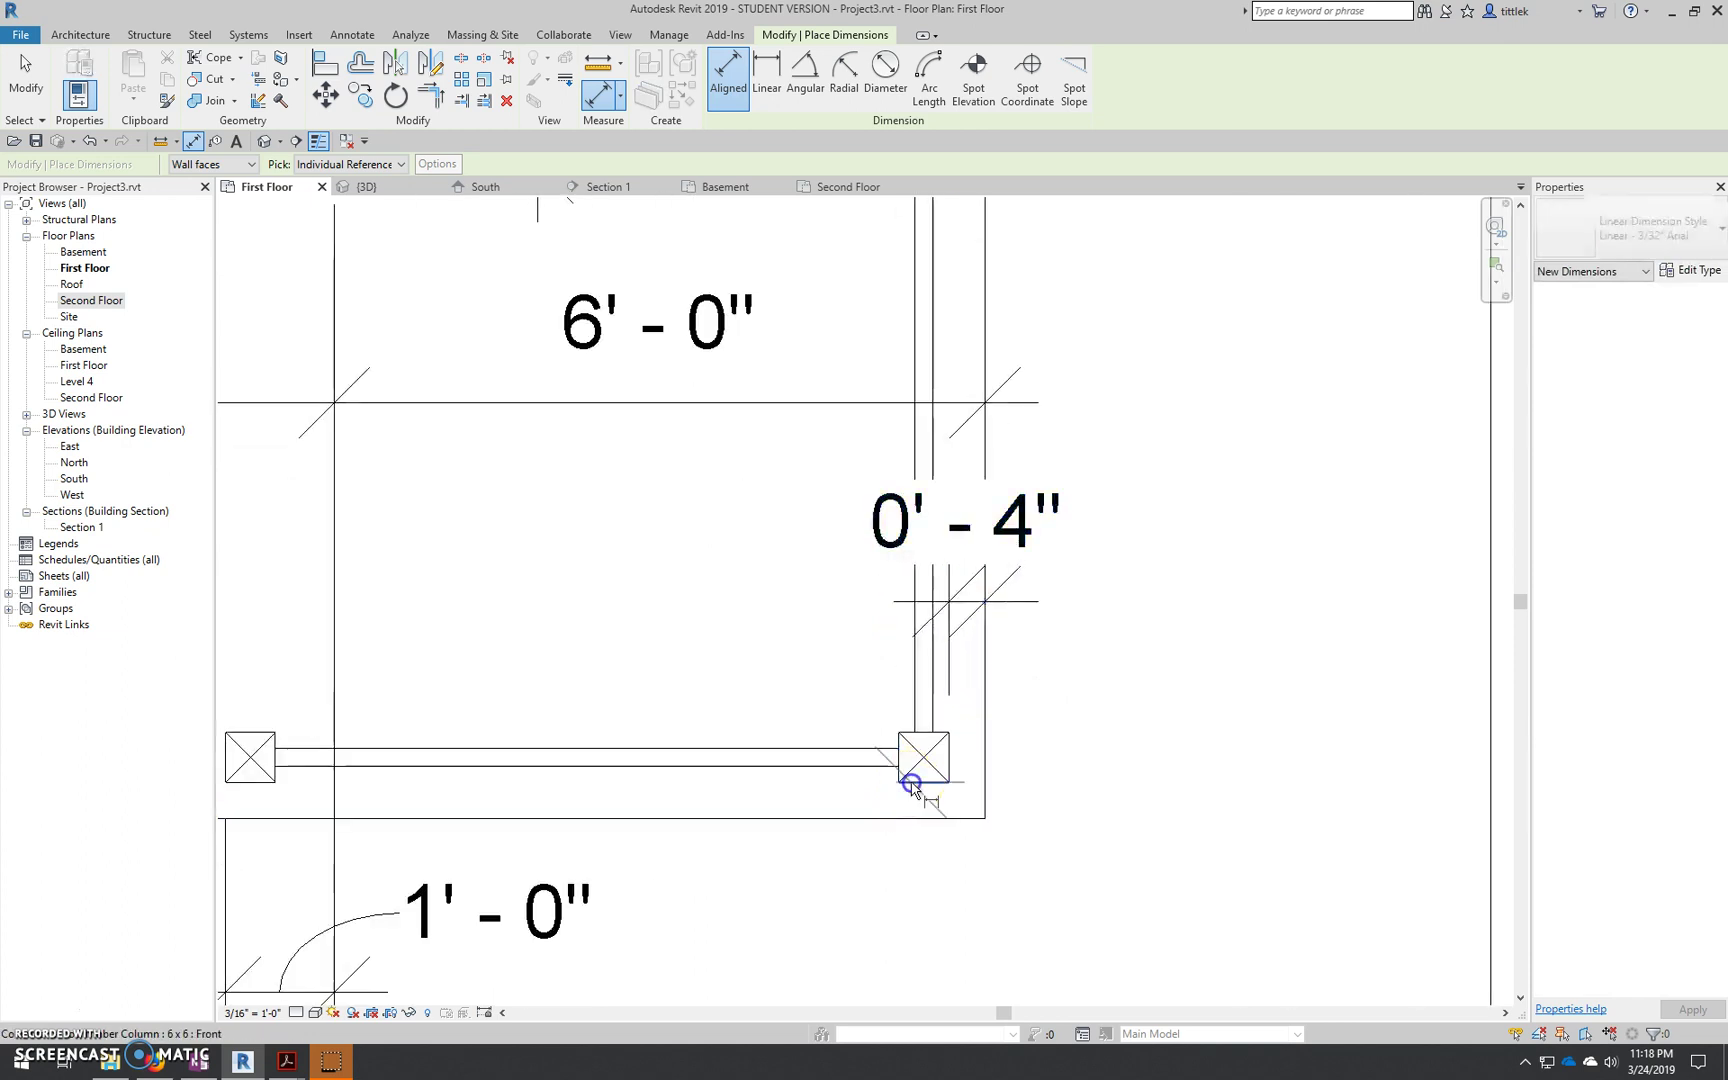
left_click(914, 824)
scroll(912, 822, "down", 2)
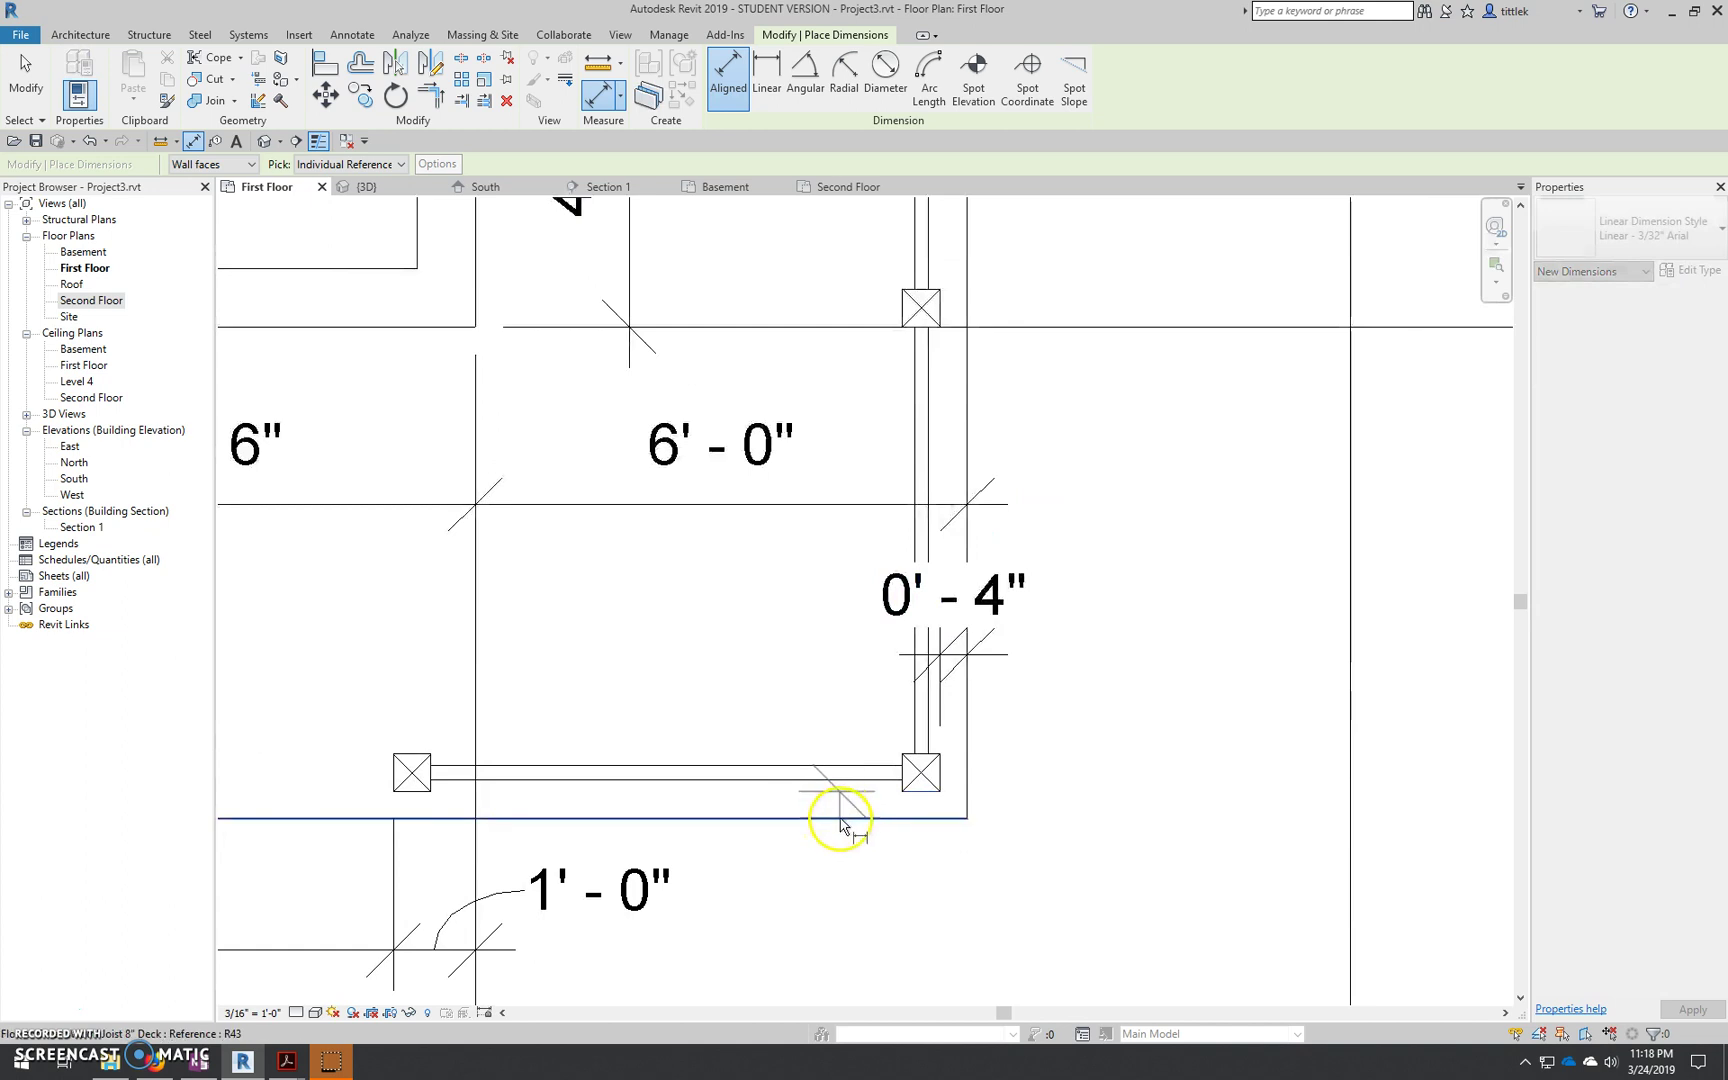
left_click(834, 816)
left_click(841, 815)
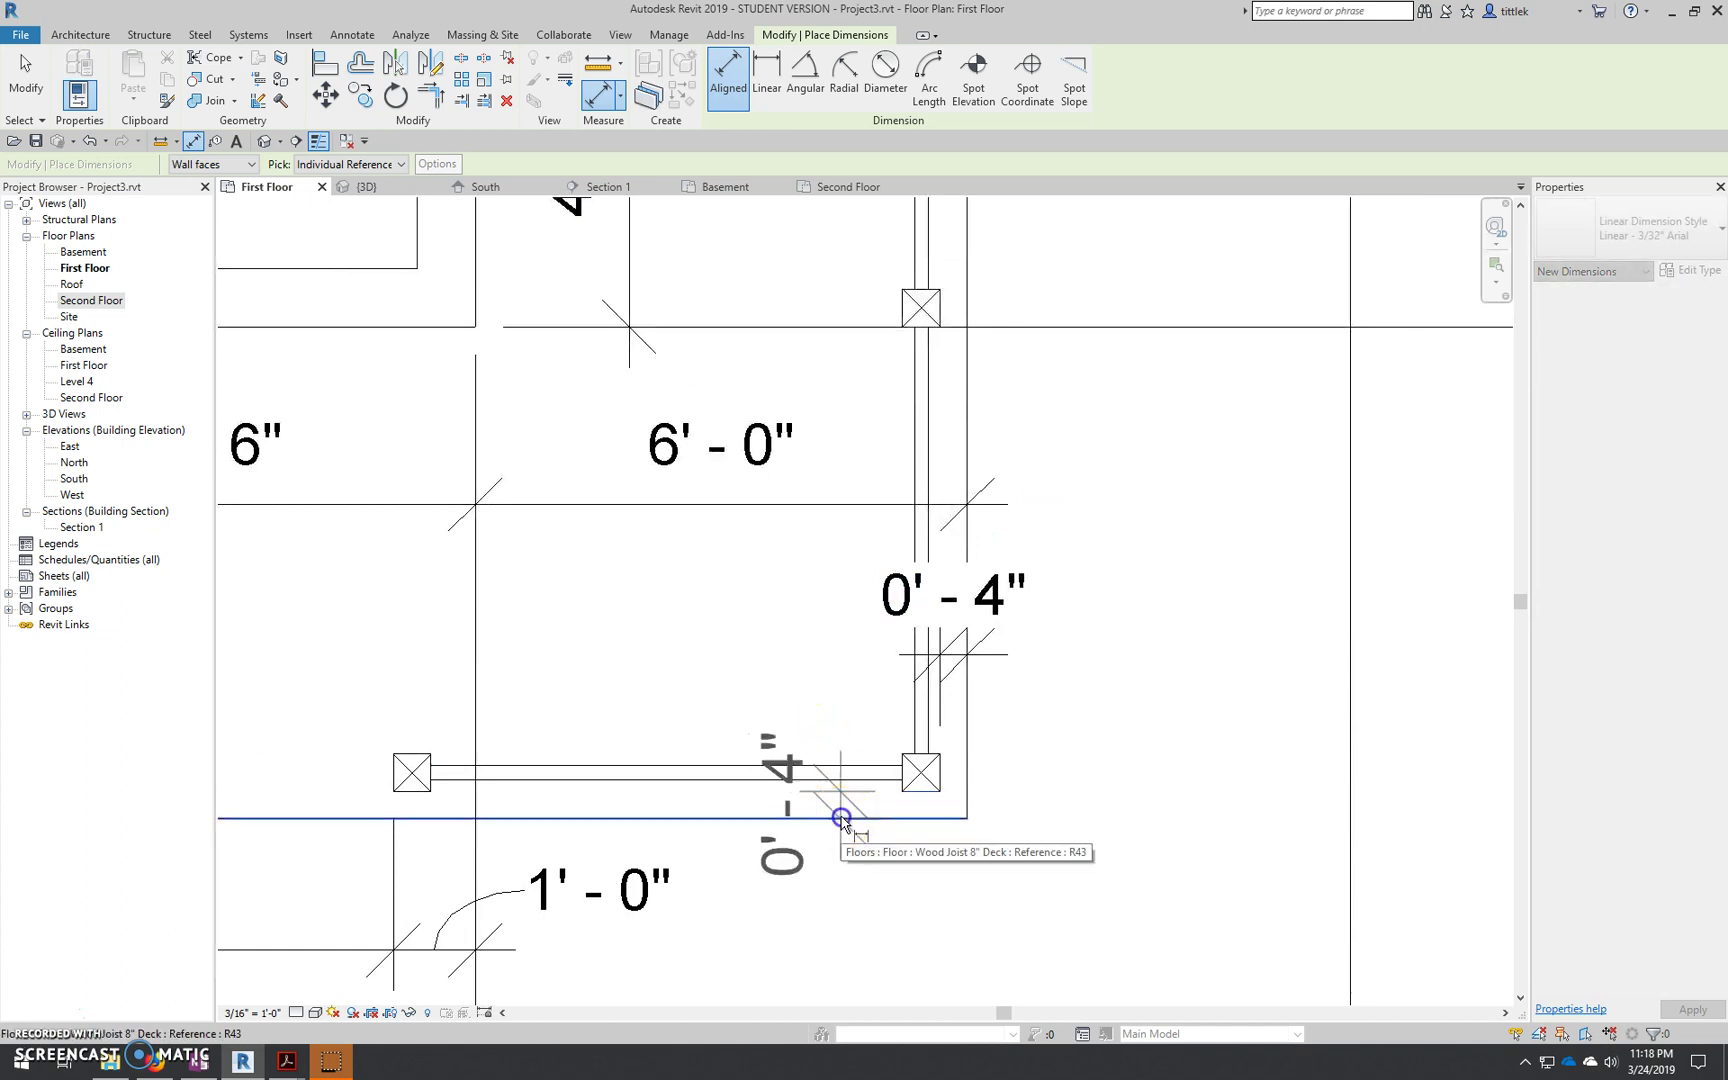
left_click(826, 718)
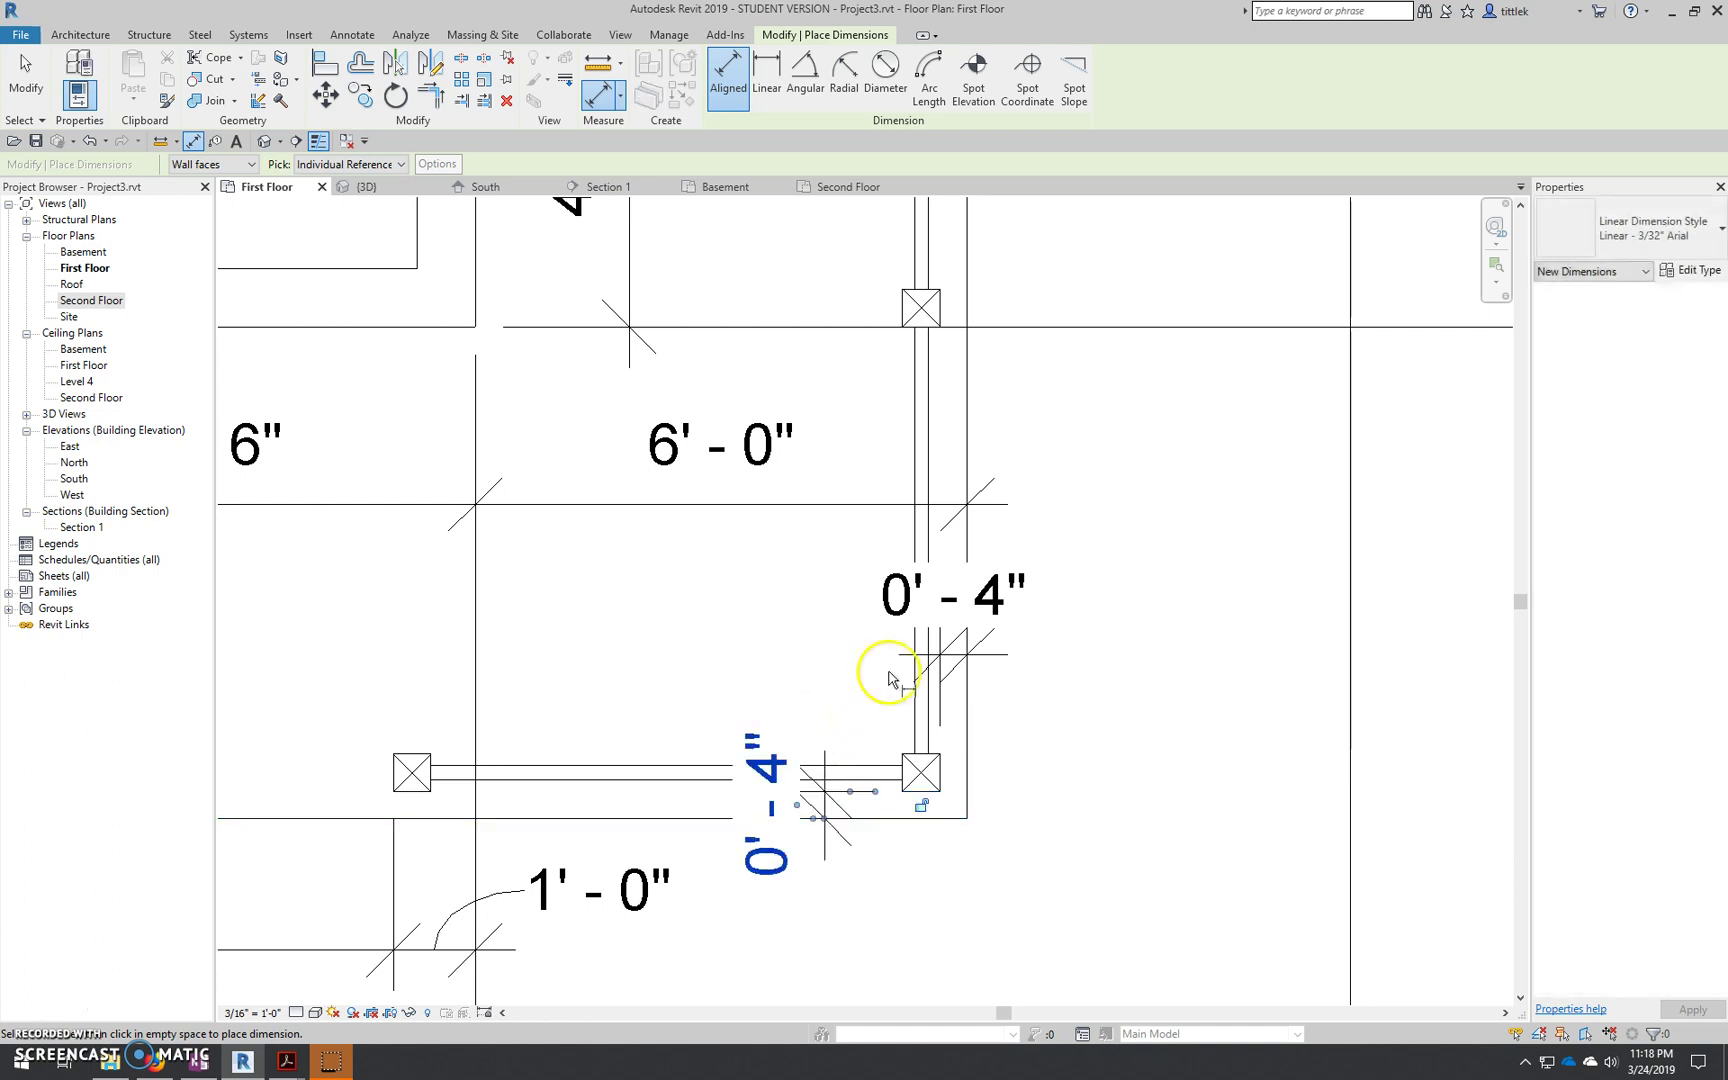
key("Escape")
key("Escape")
Move both corner column dimension texts clear on leaders, the side one outside the porch and the front one inside above the railing
left_click(991, 611)
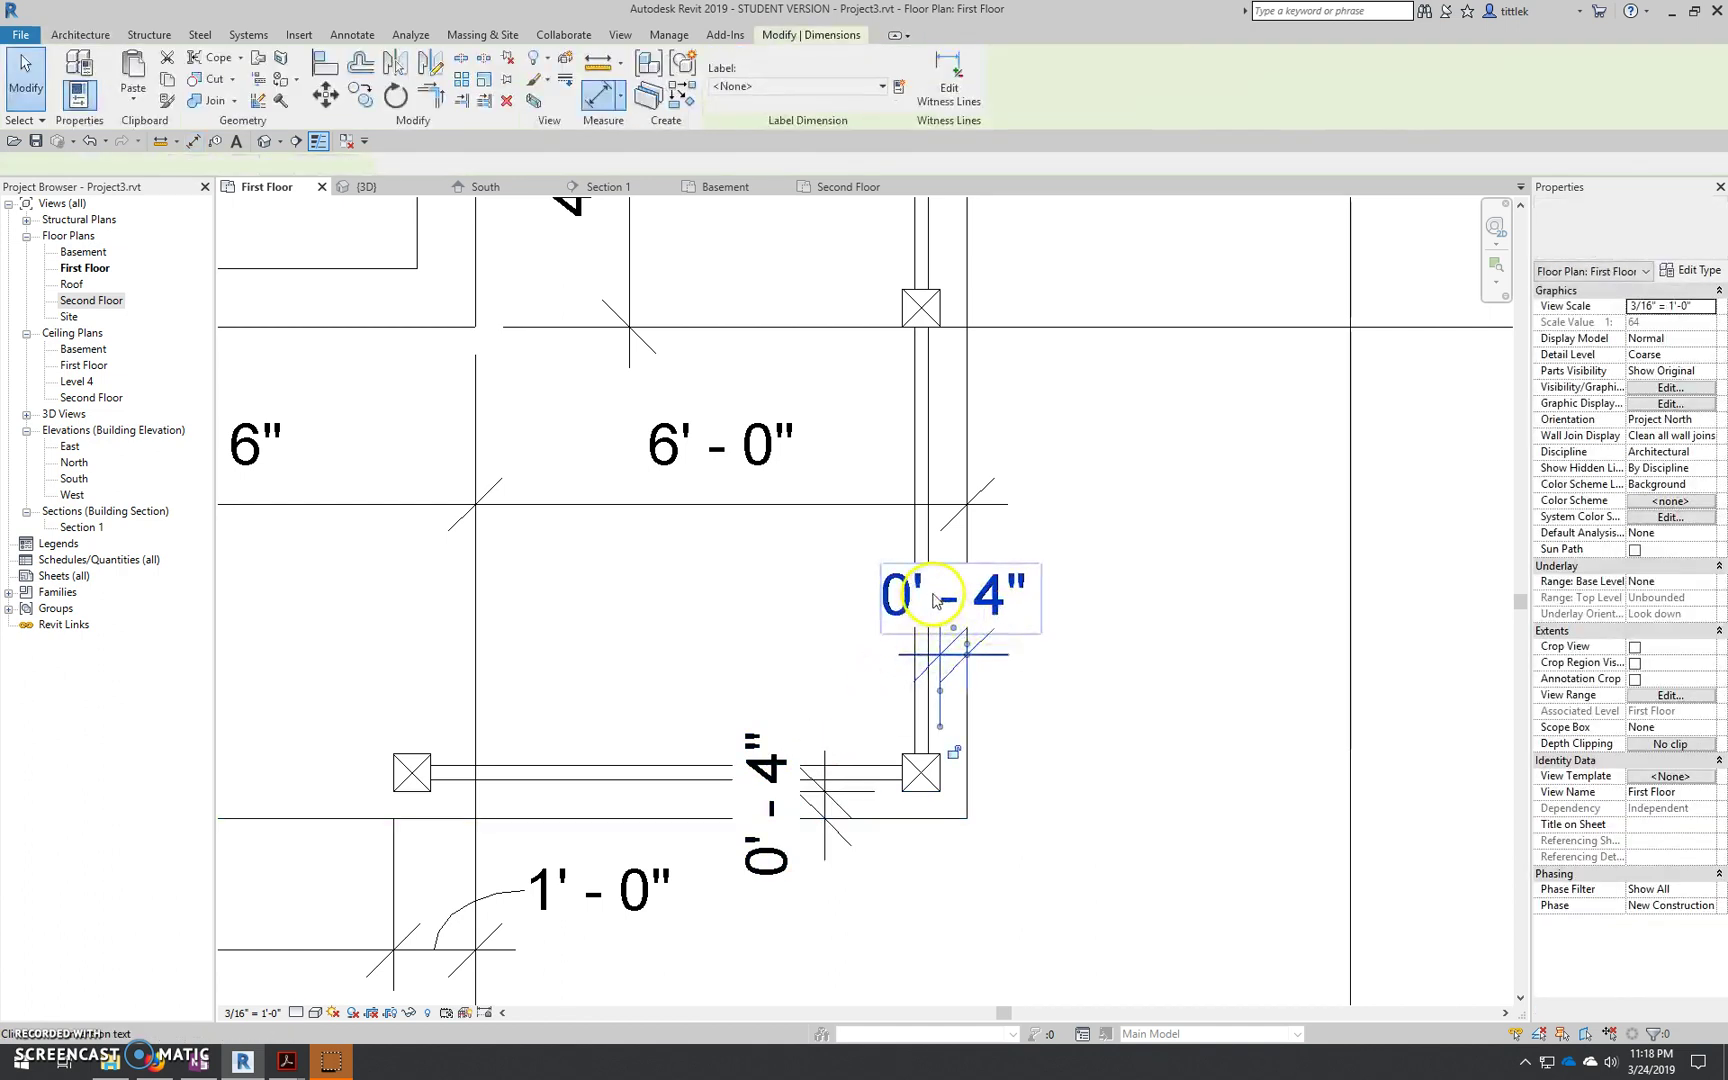
left_click_drag(953, 630, 1118, 609)
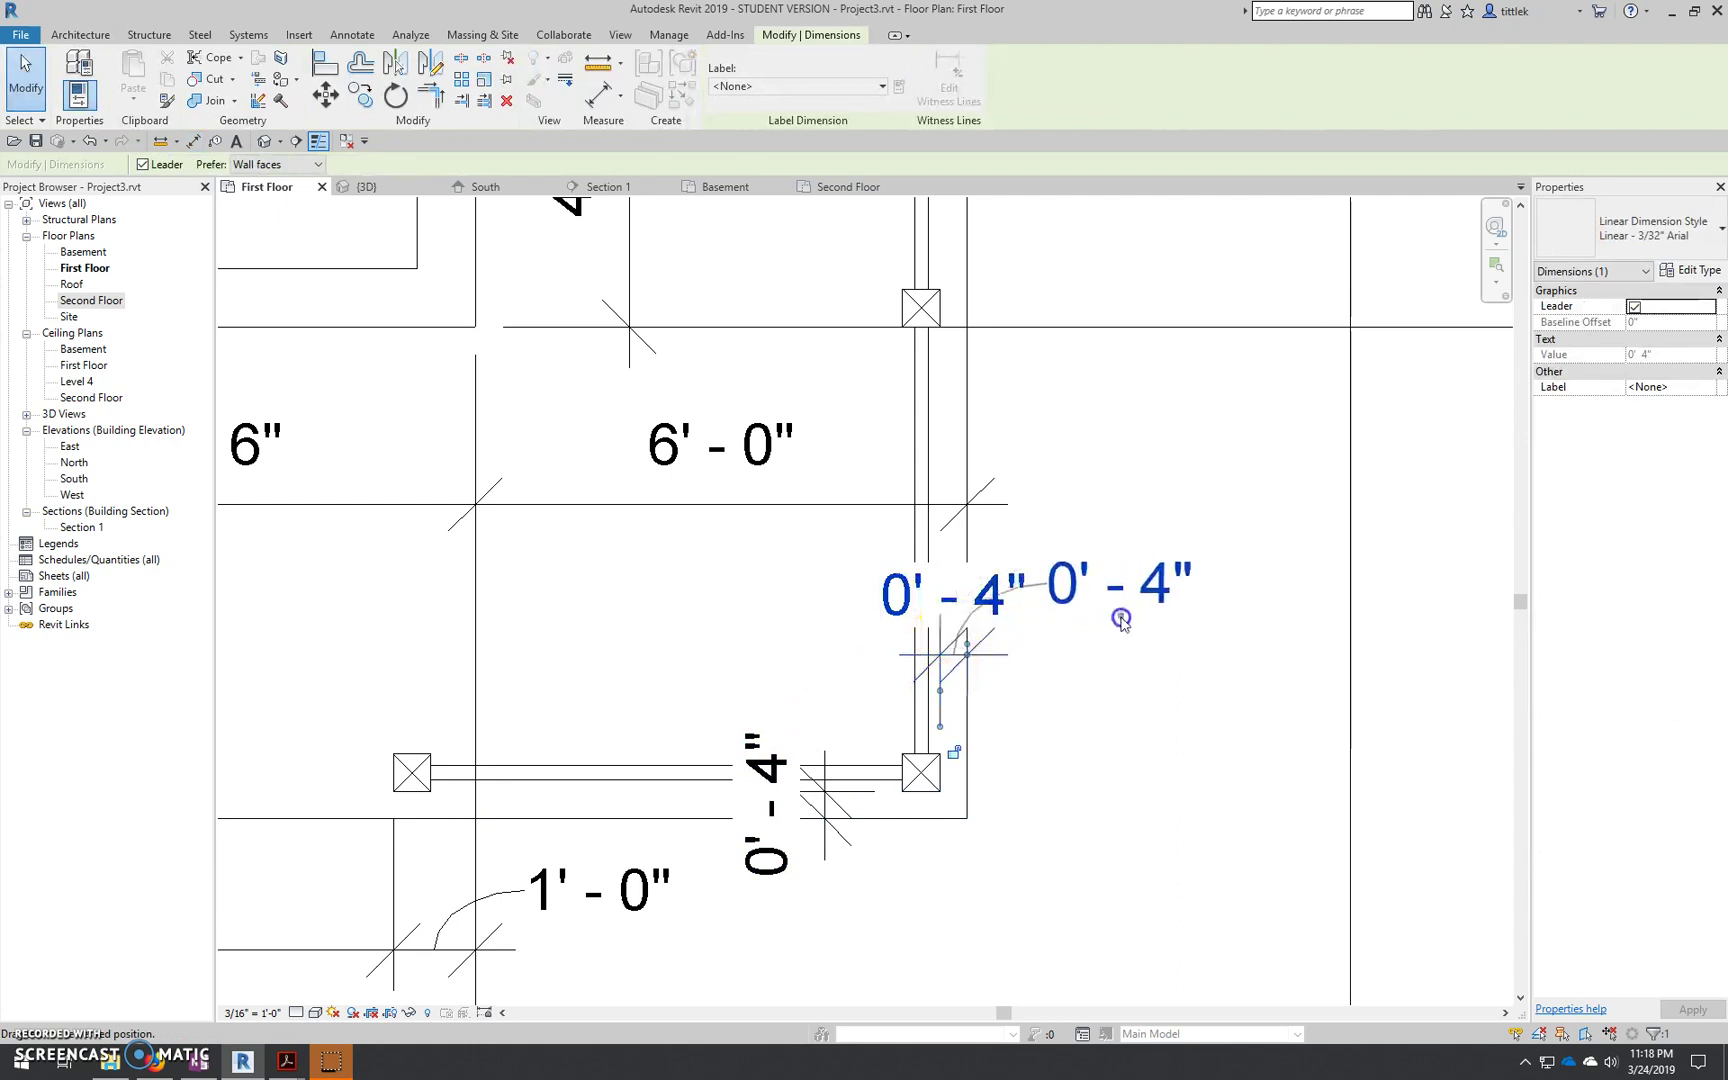
left_click(770, 828)
left_click(776, 860)
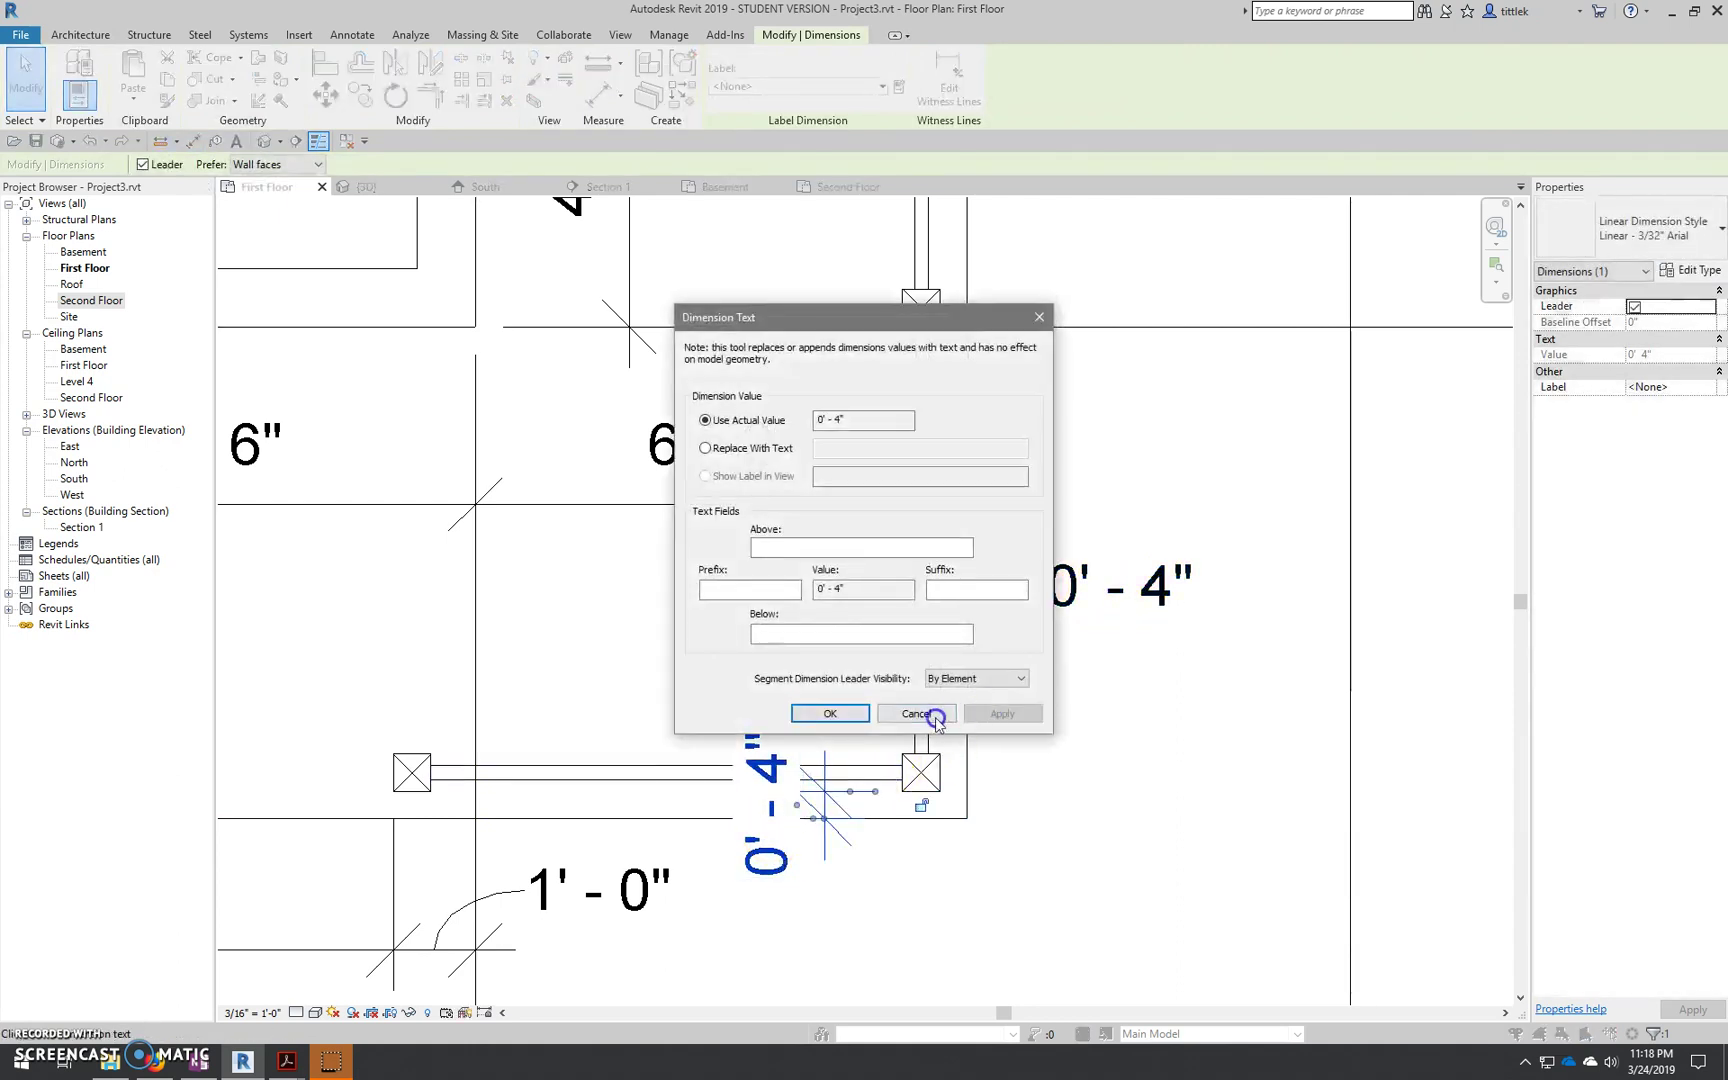
left_click(945, 716)
left_click_drag(798, 806, 747, 676)
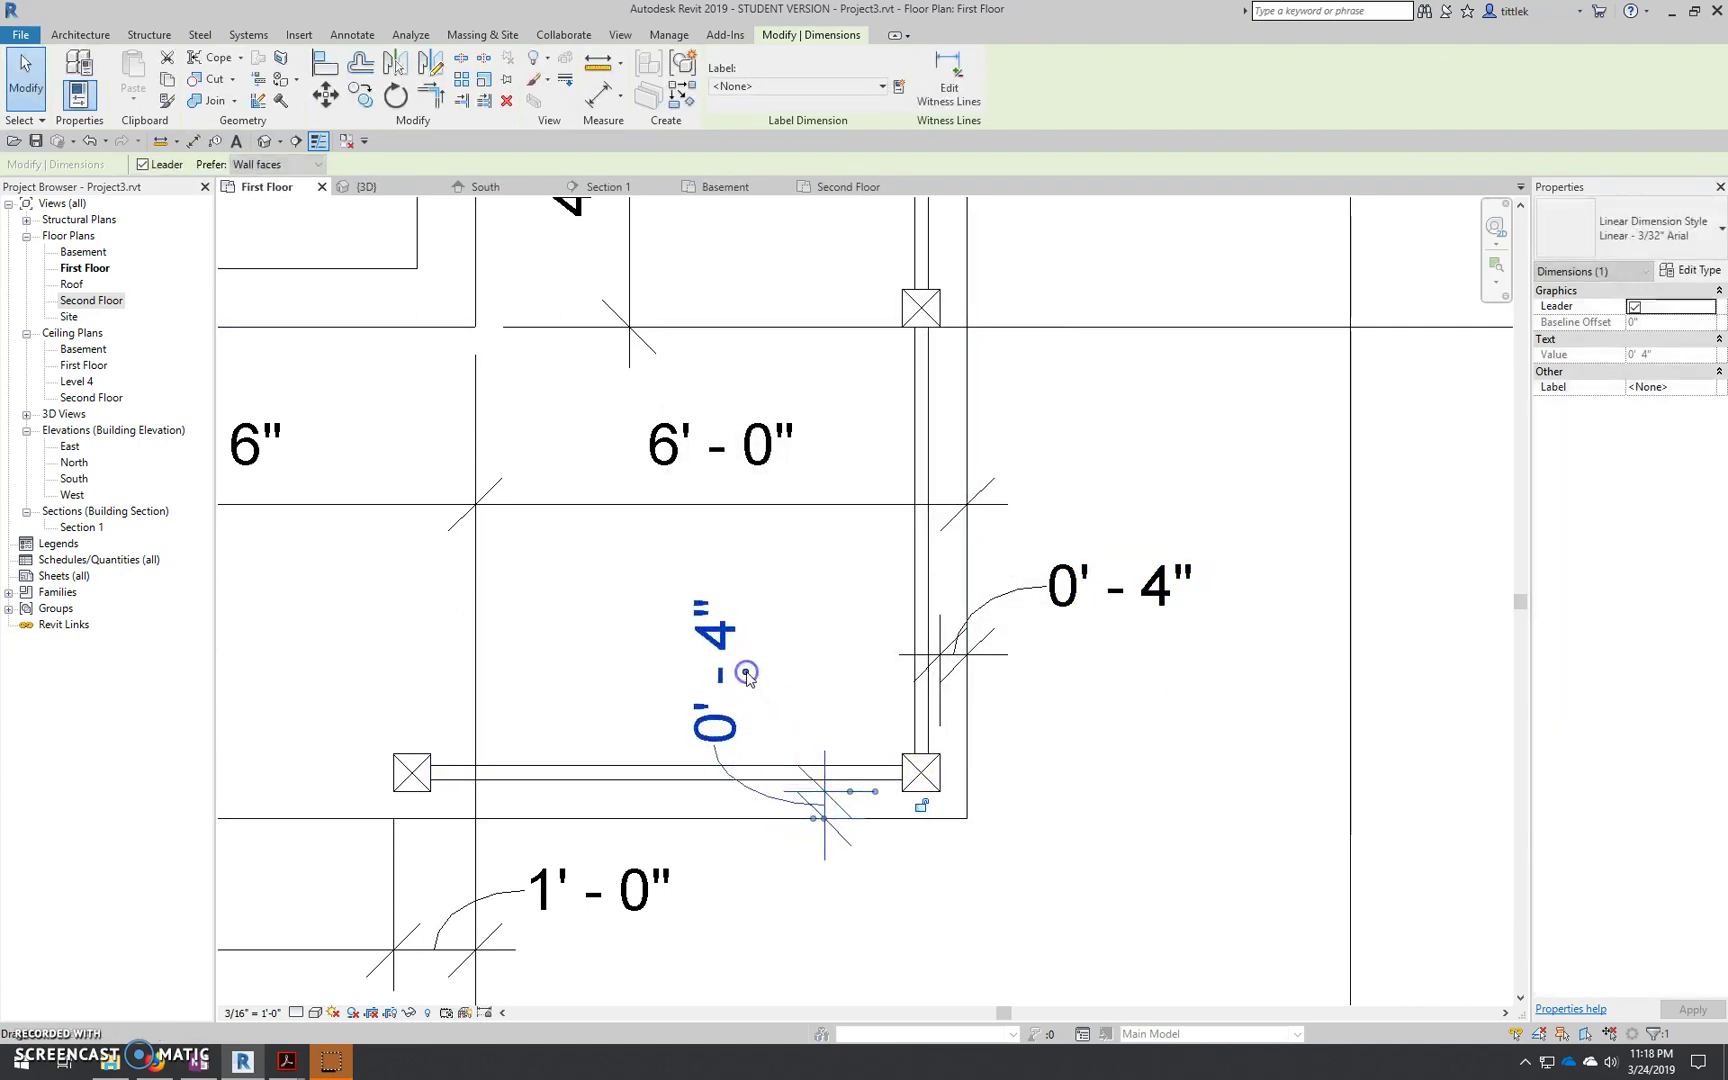
Add "(TYP.)" below the value of the corner column's side offset dimension
left_click(1129, 604)
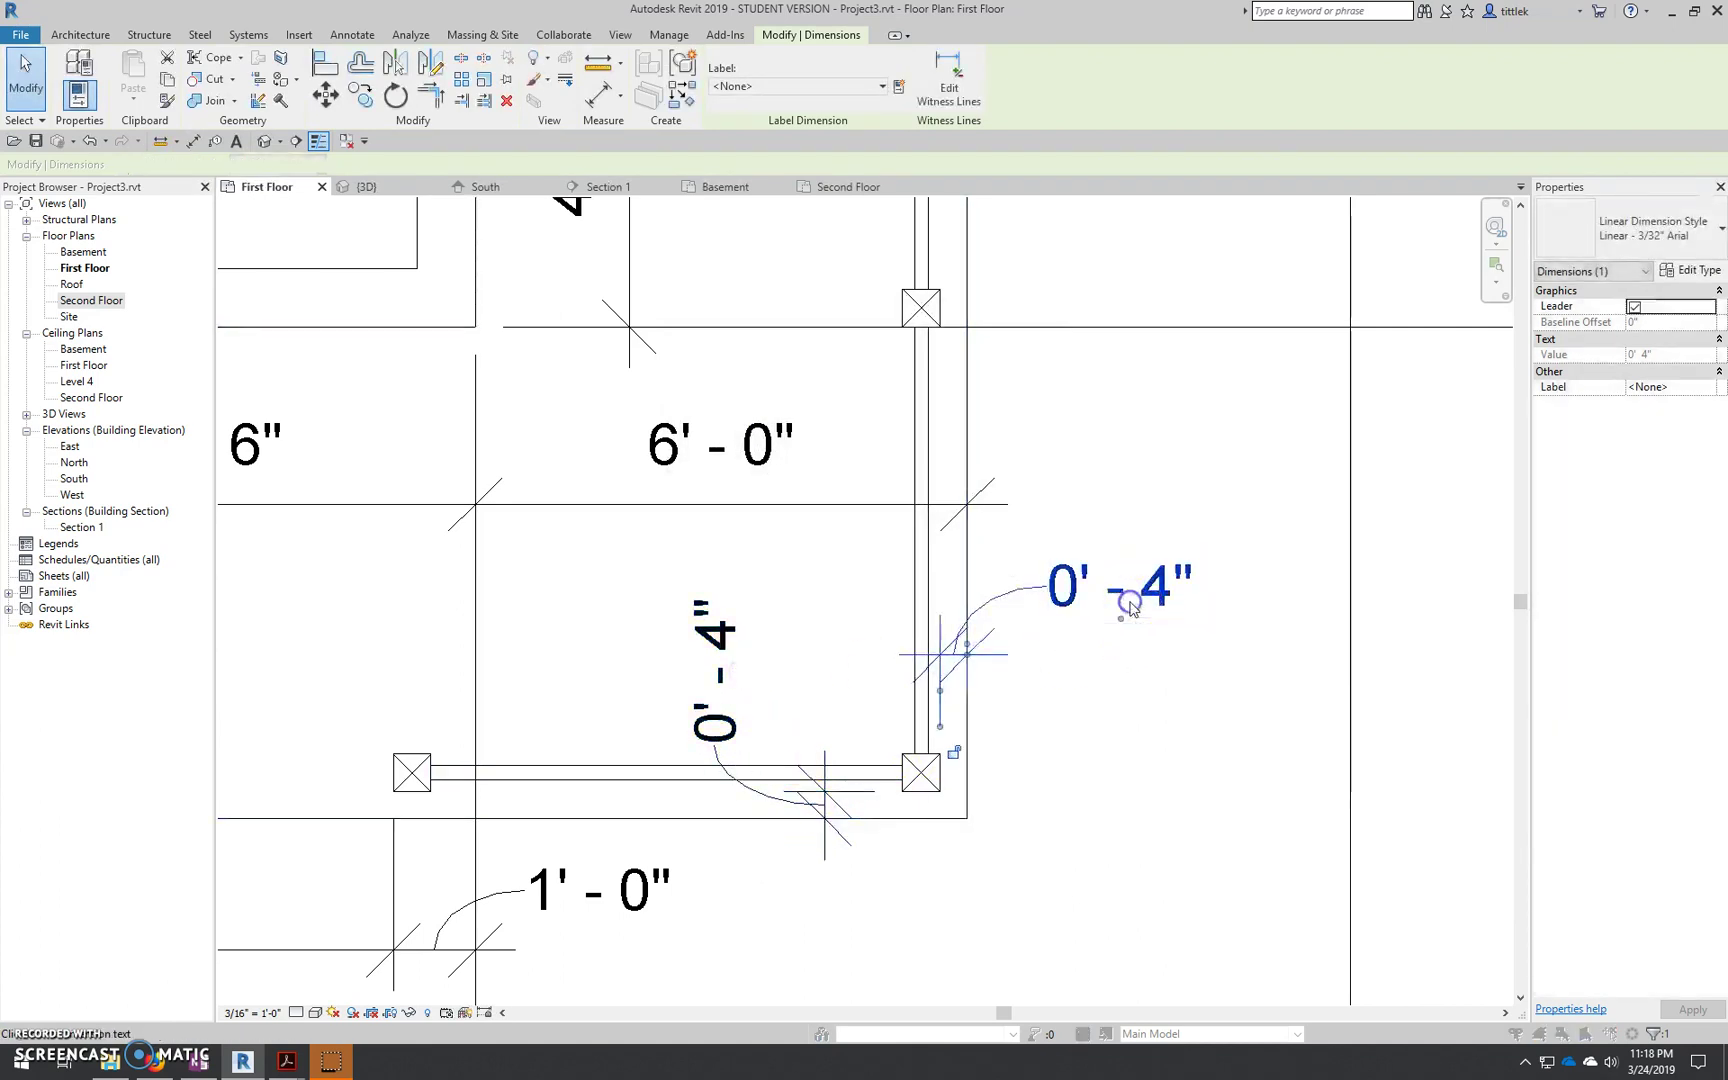
double_click(1129, 604)
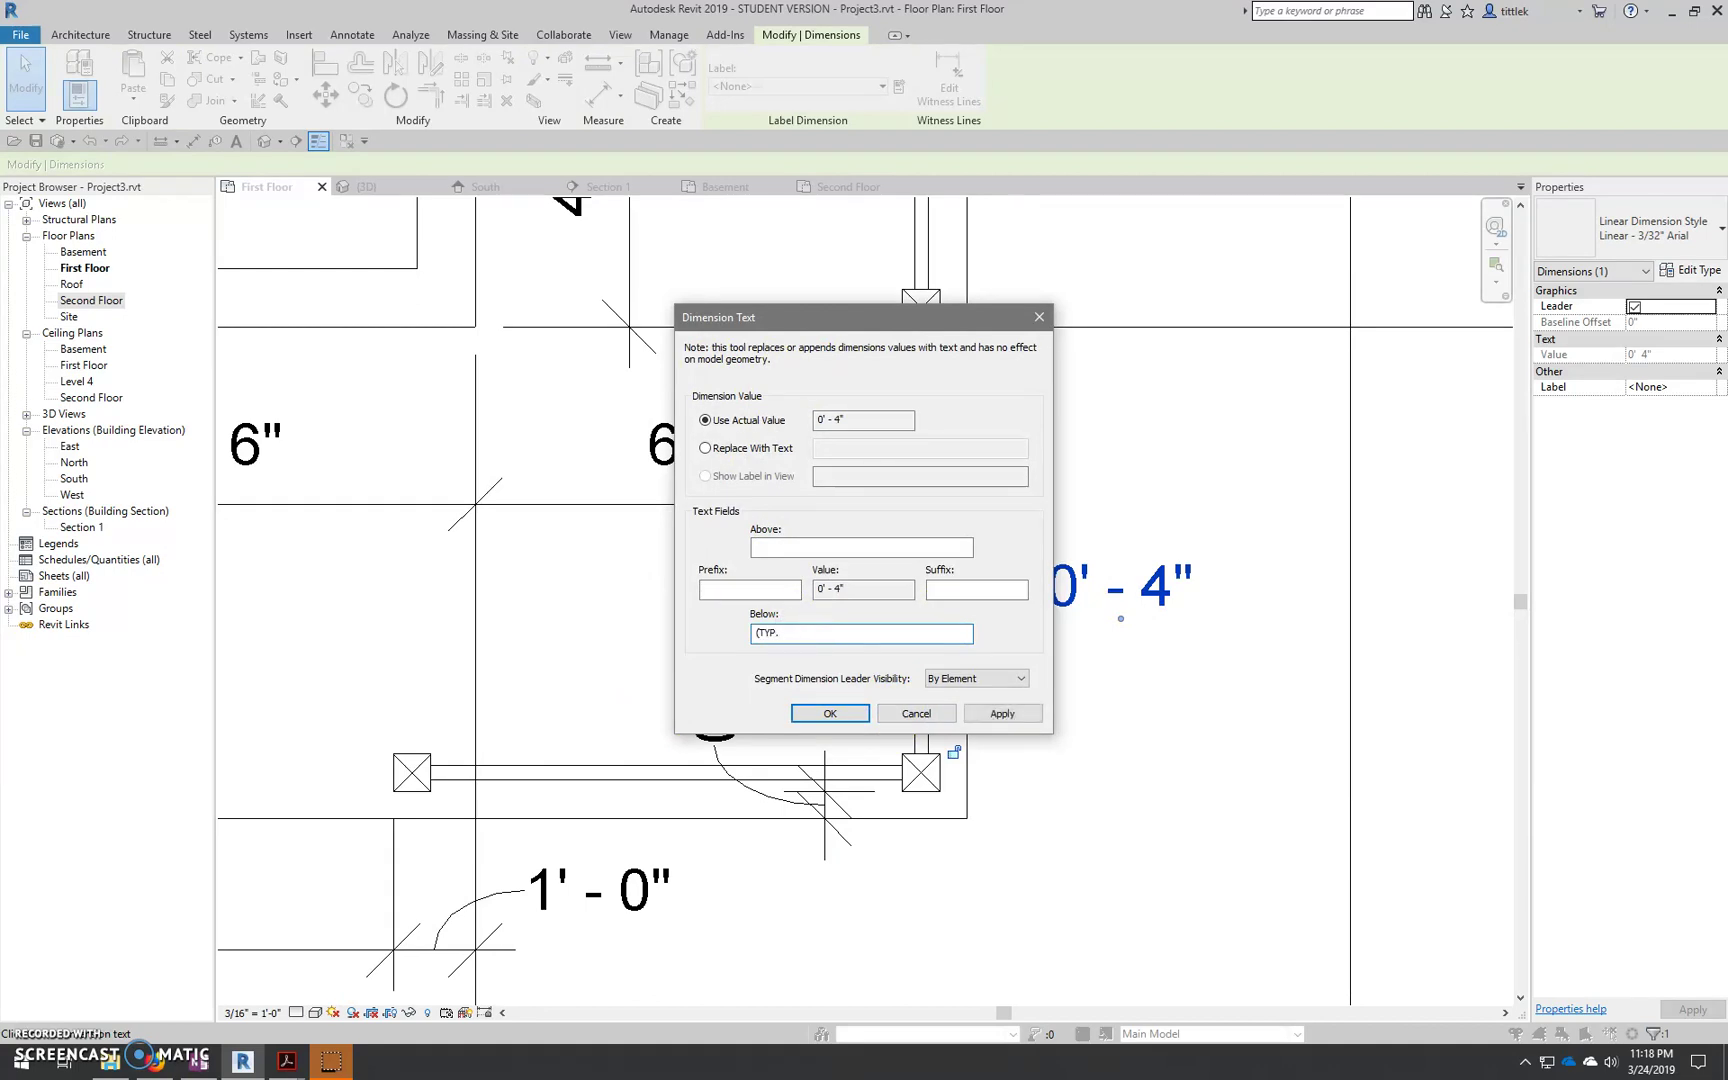
left_click(822, 714)
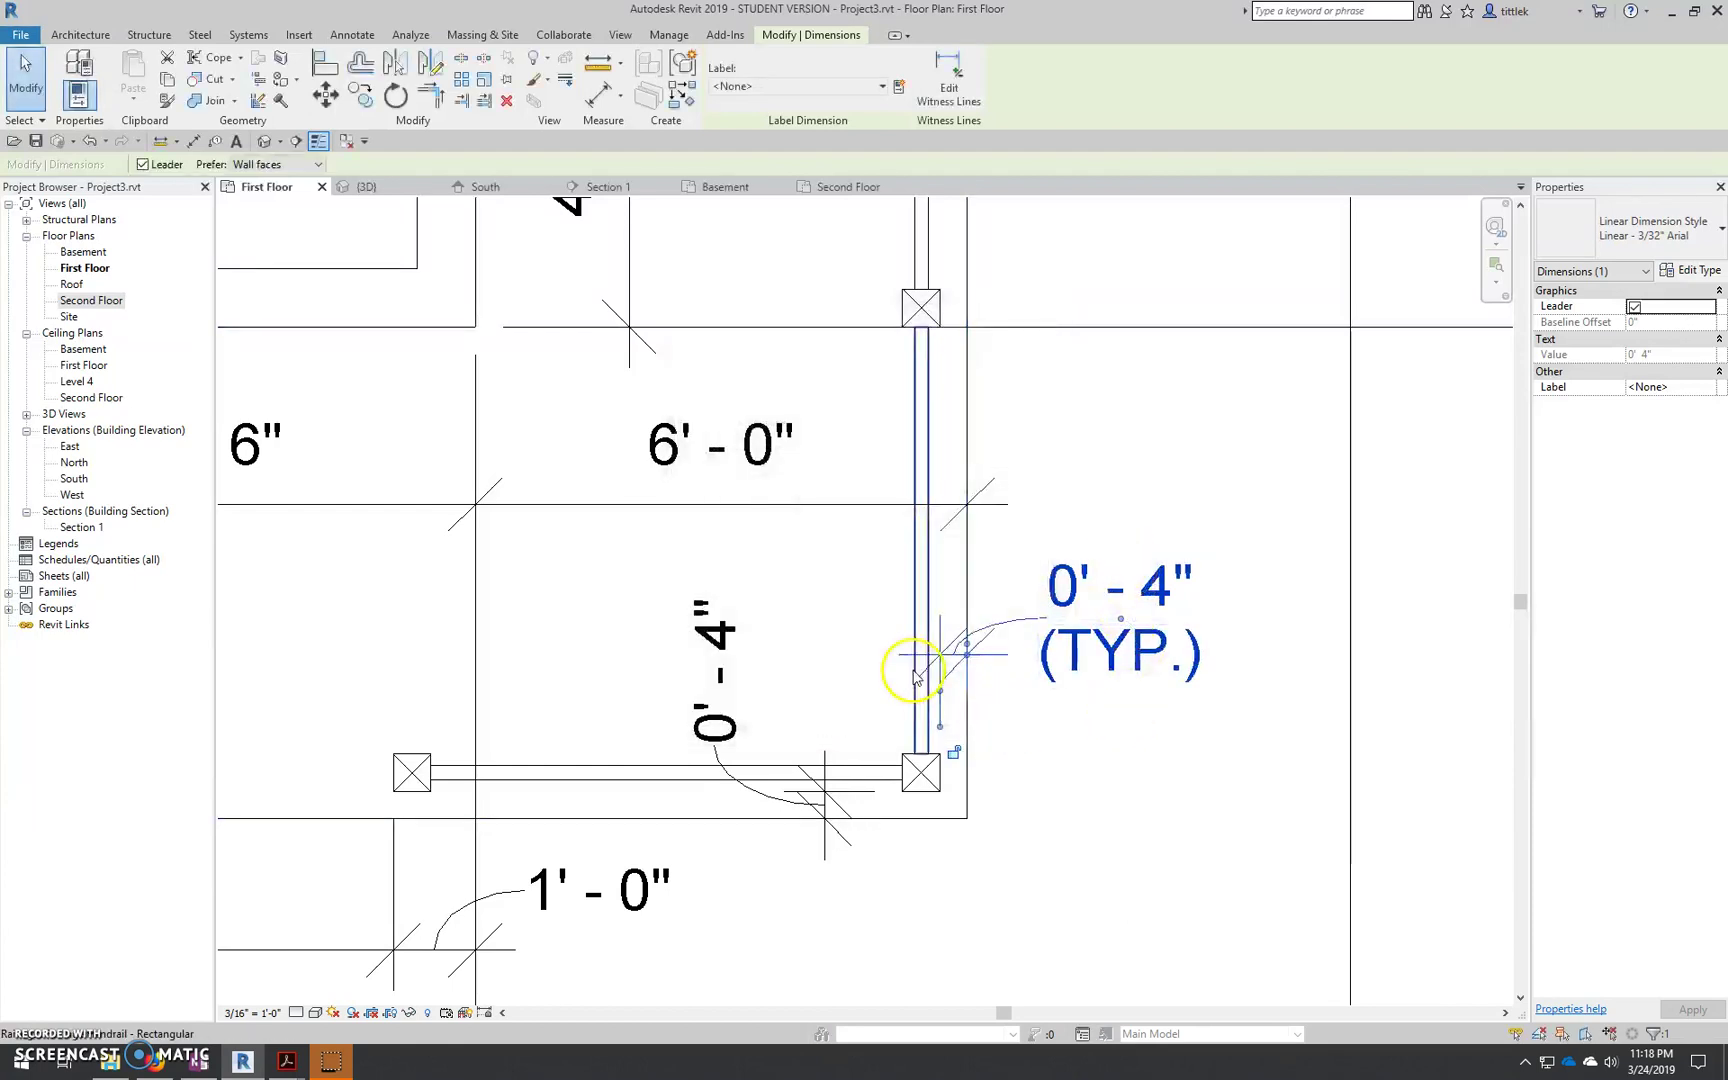
Add "(TYP.)" below the value of the corner column's front offset dimension
scroll(860, 785, "down", 4)
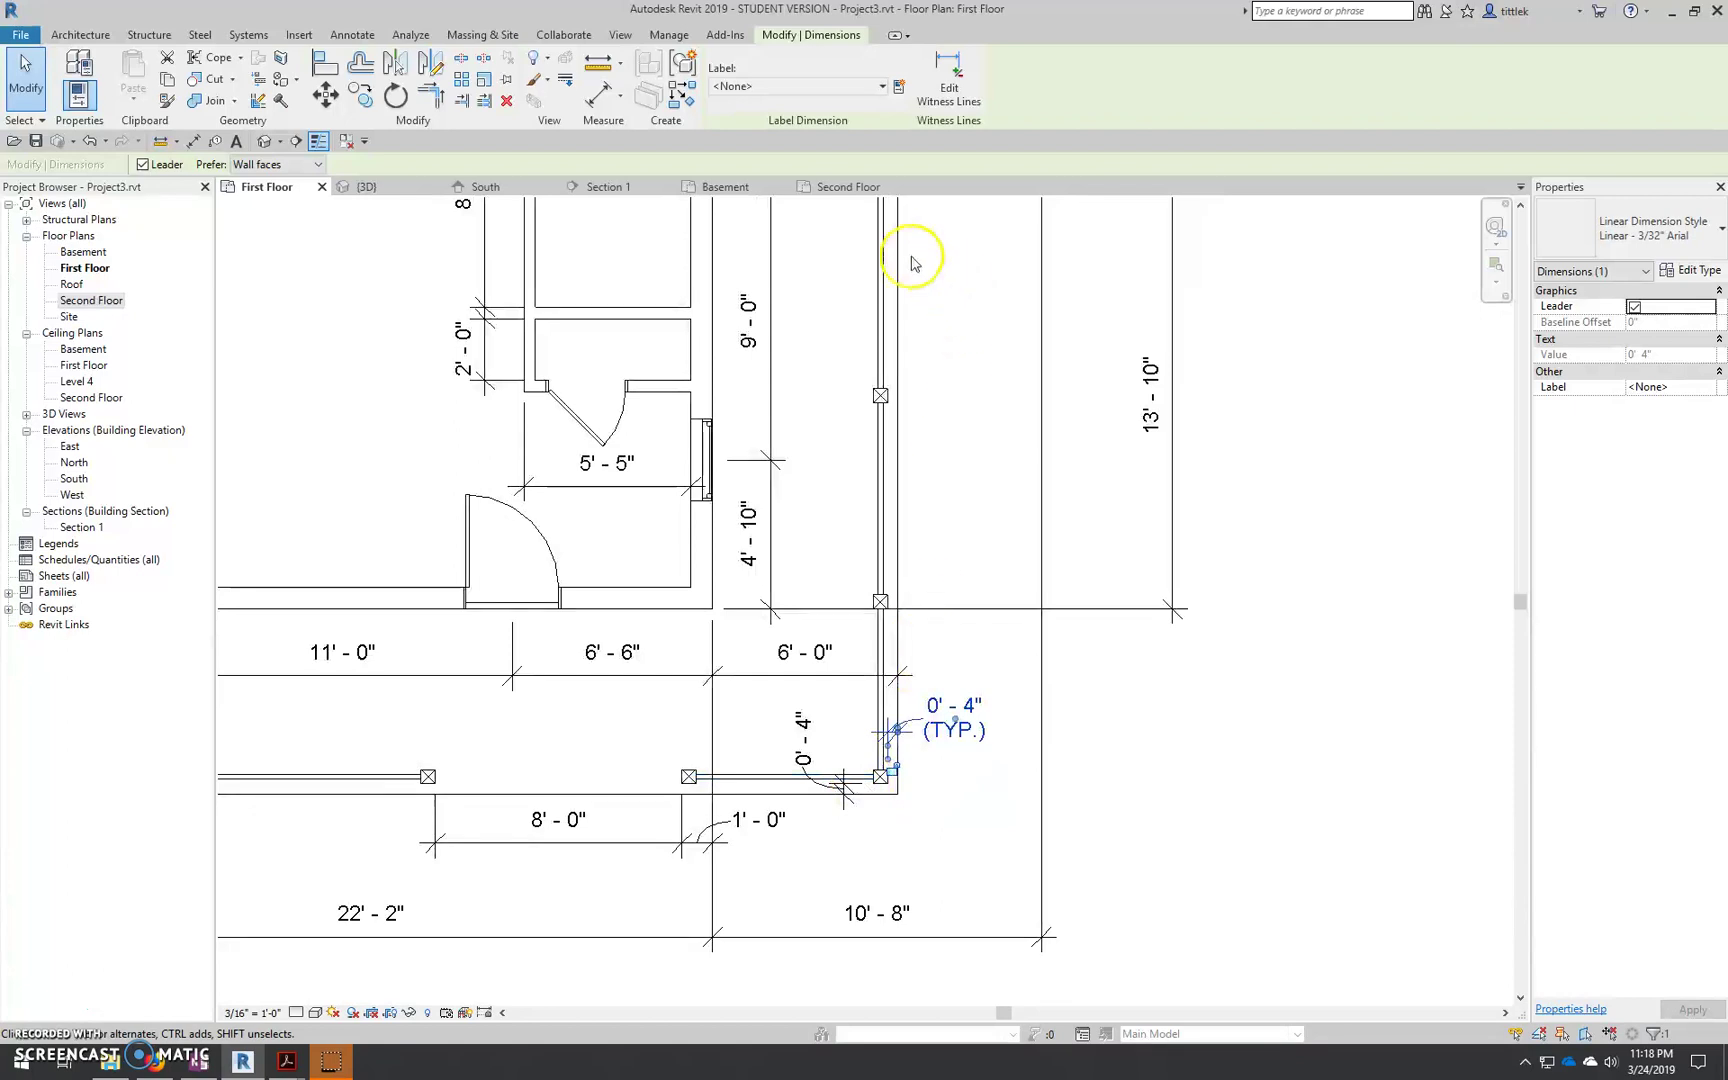
scroll(791, 700, "up", 4)
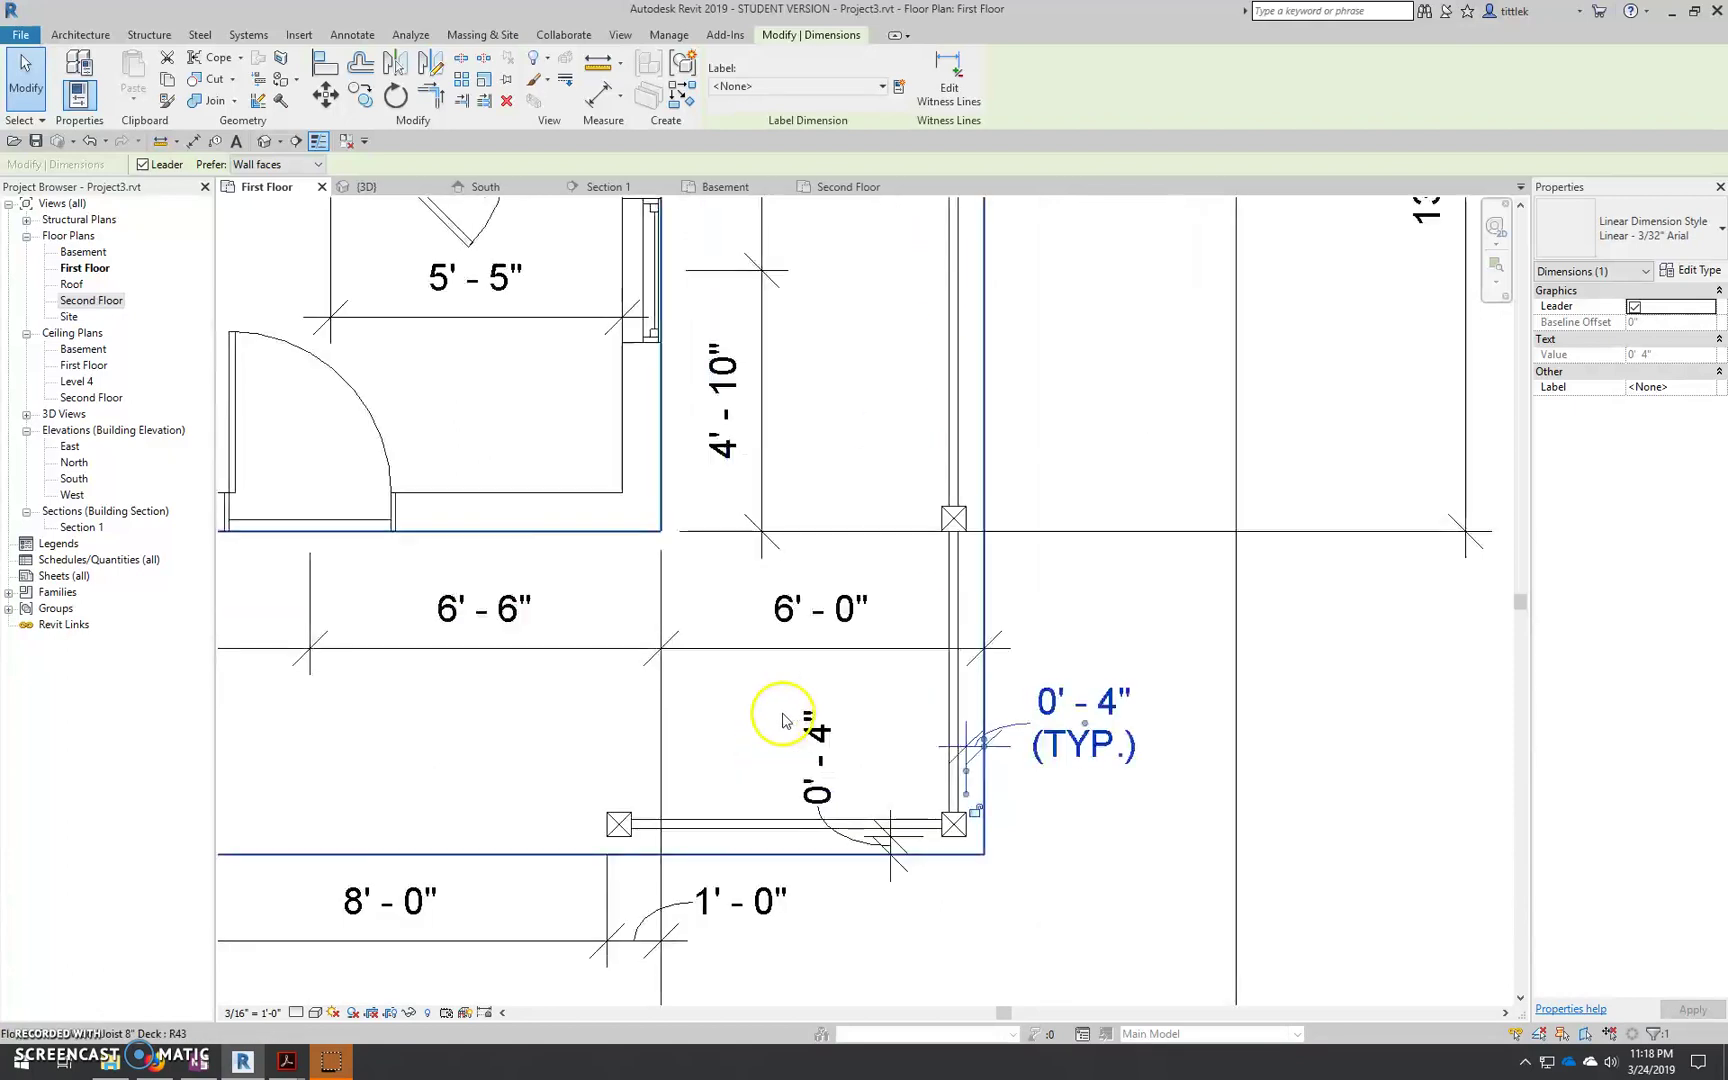
double_click(823, 778)
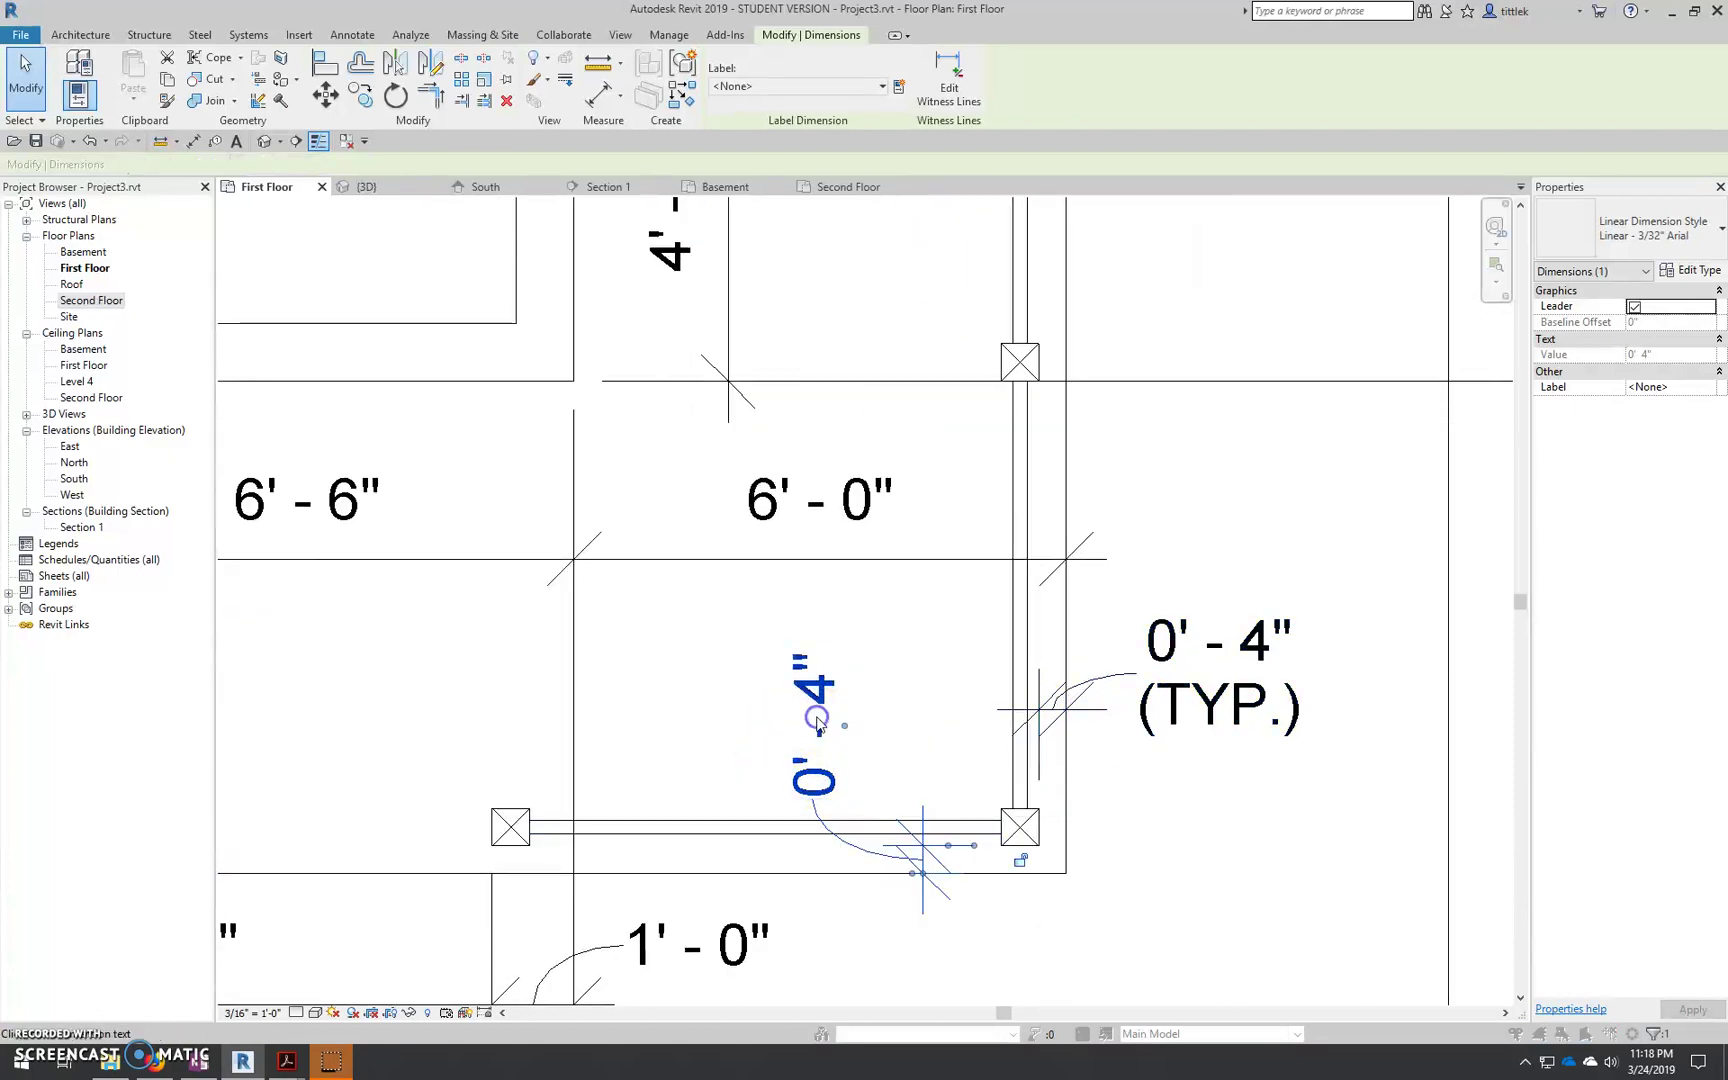
left_click(810, 630)
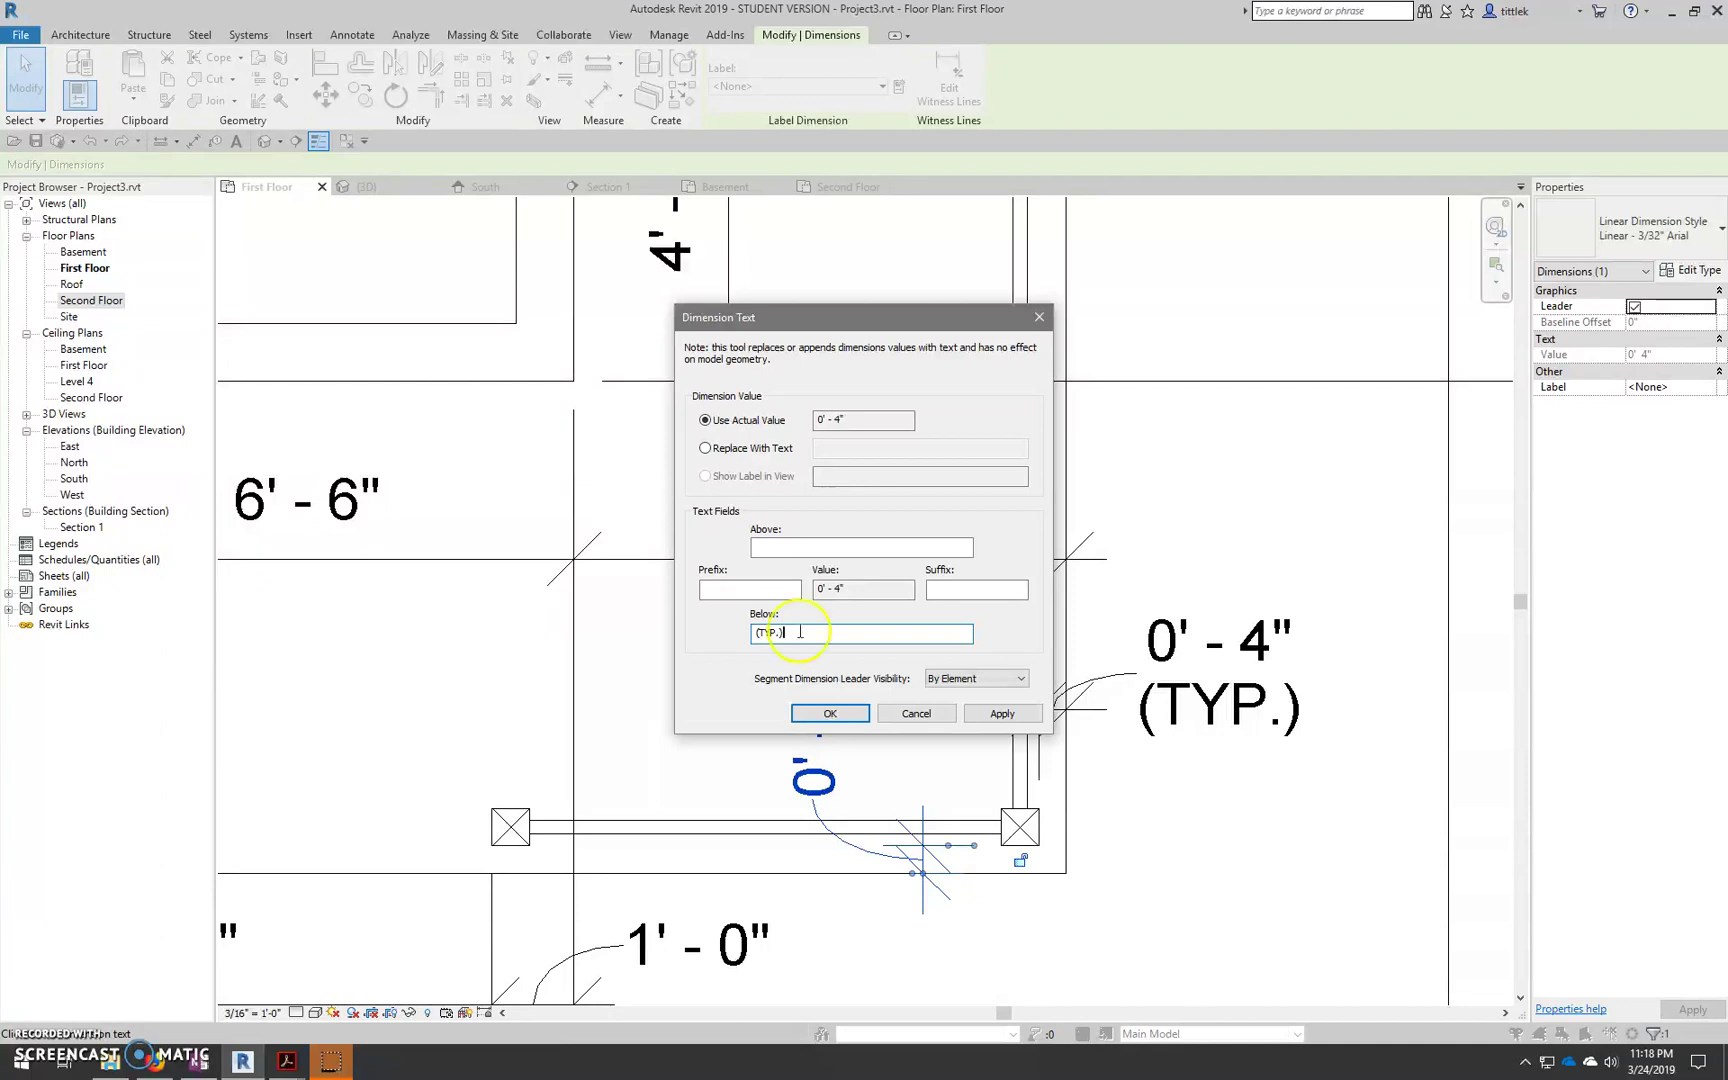
left_click(830, 713)
left_click(1200, 868)
Dimension the stair landing's depth from the inside face of the back exterior wall to the end of the partition between the stair runs
scroll(910, 698, "down", 5)
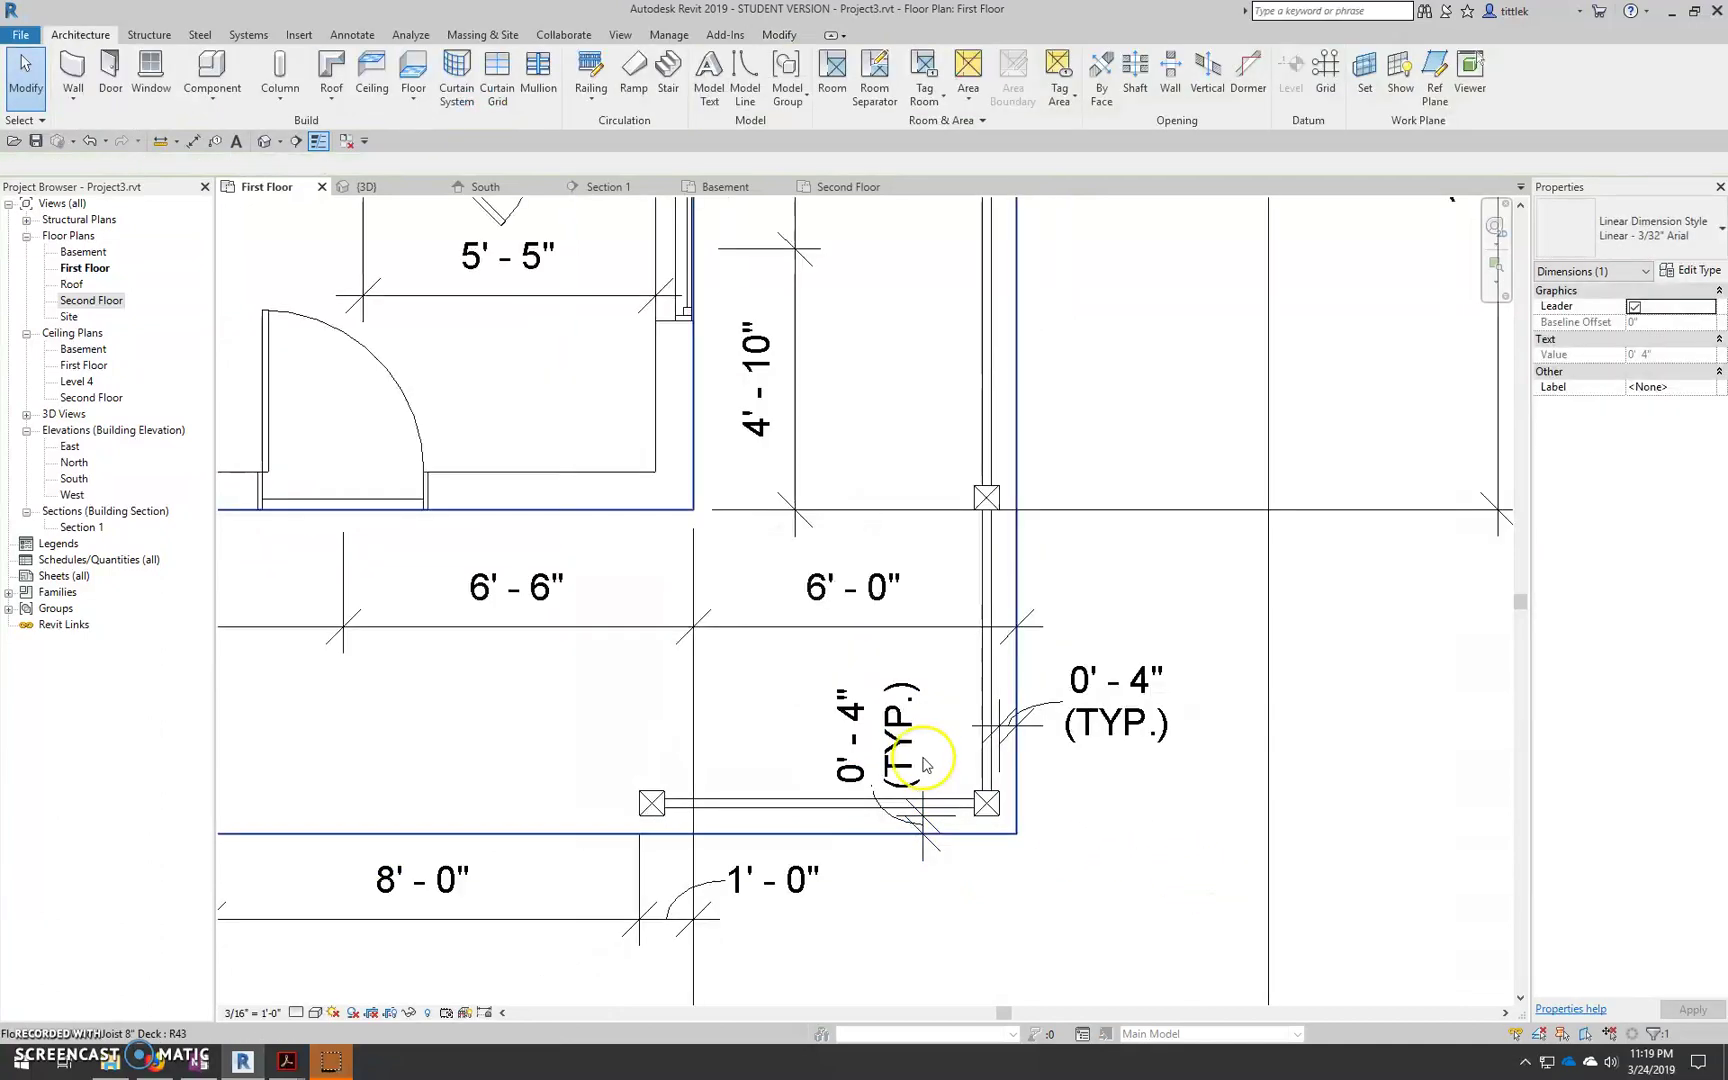
middle_click_drag(738, 648, 878, 793)
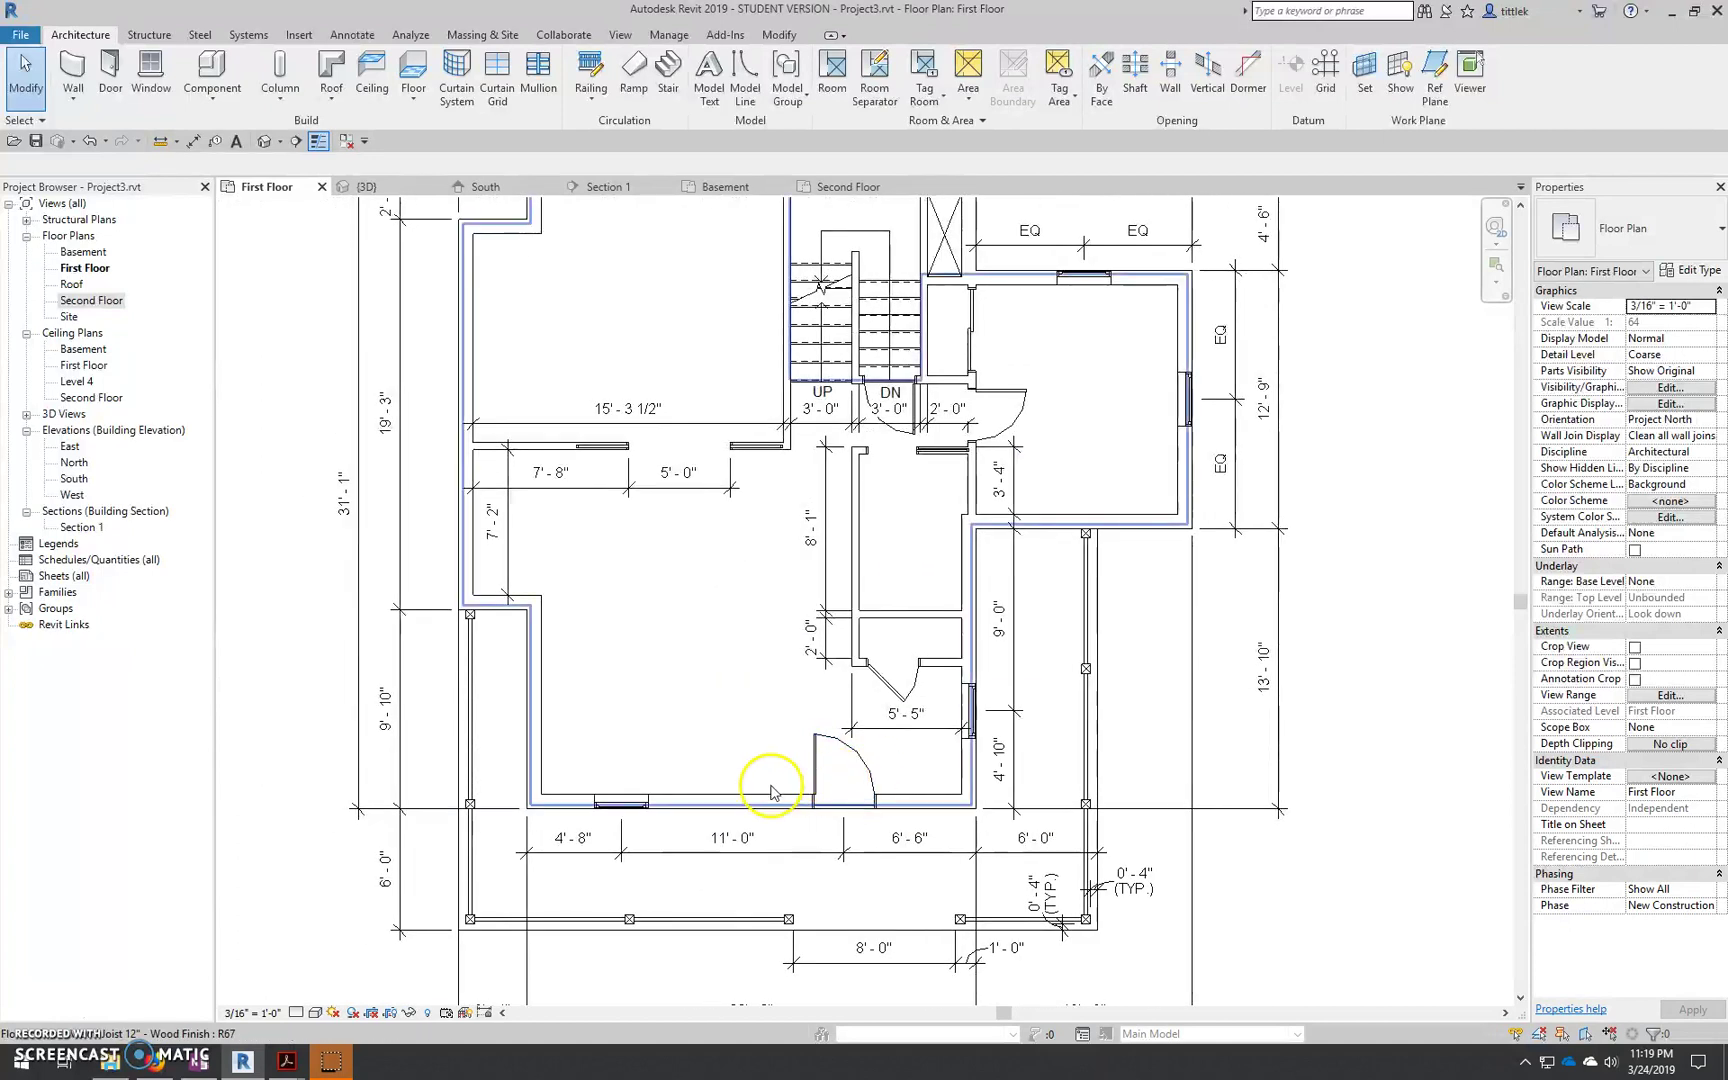
middle_click_drag(760, 798, 791, 694)
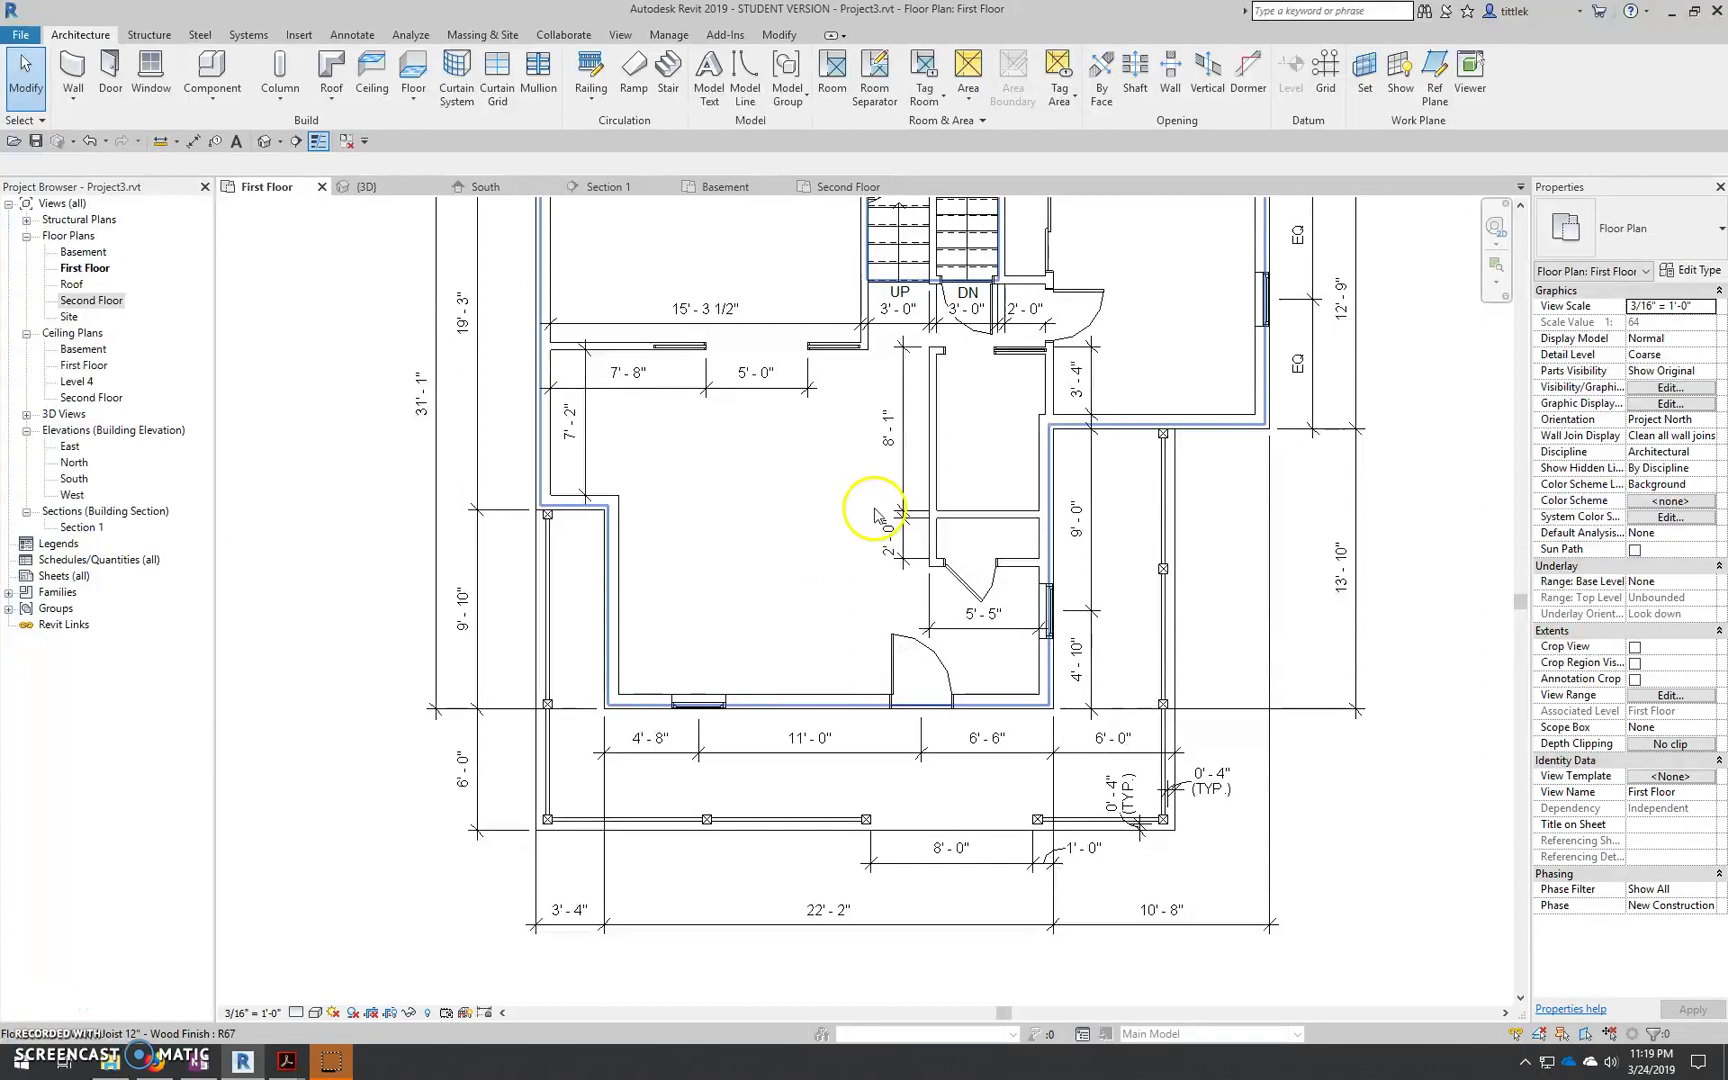
middle_click_drag(760, 390, 930, 610)
scroll(932, 605, "up", 4)
scroll(932, 605, "up", 2)
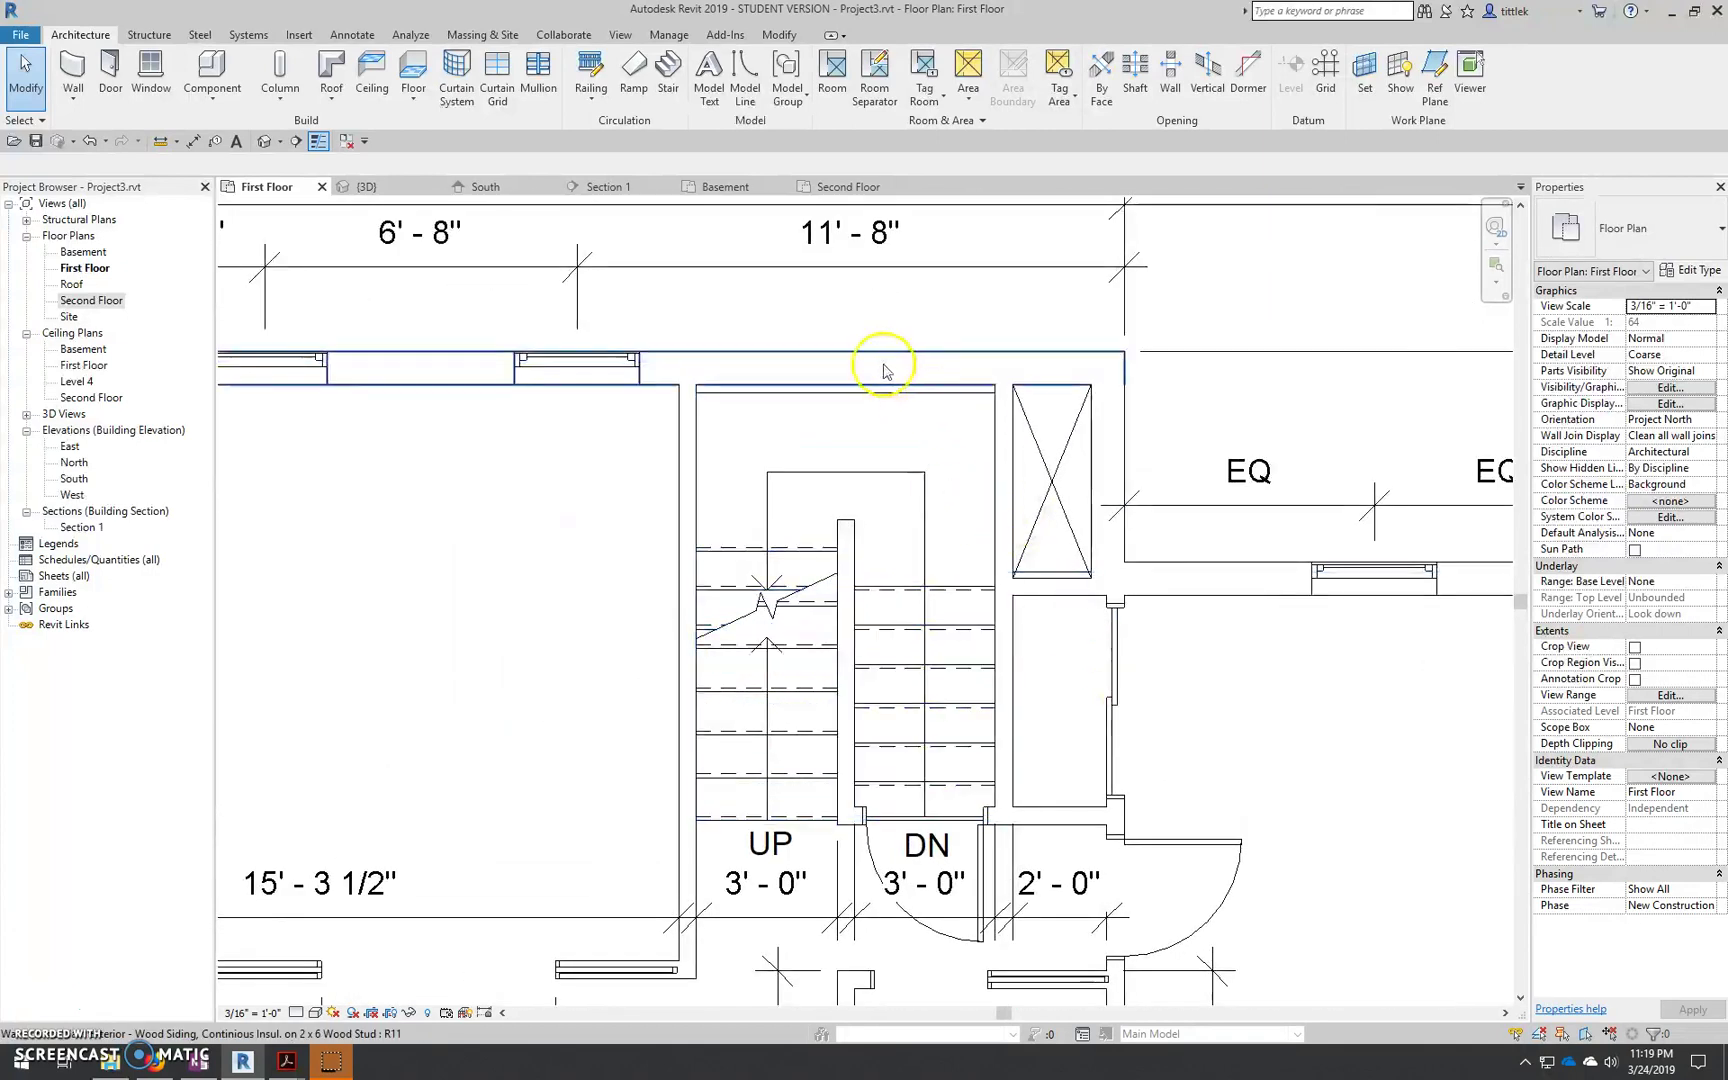
left_click(190, 146)
left_click(869, 385)
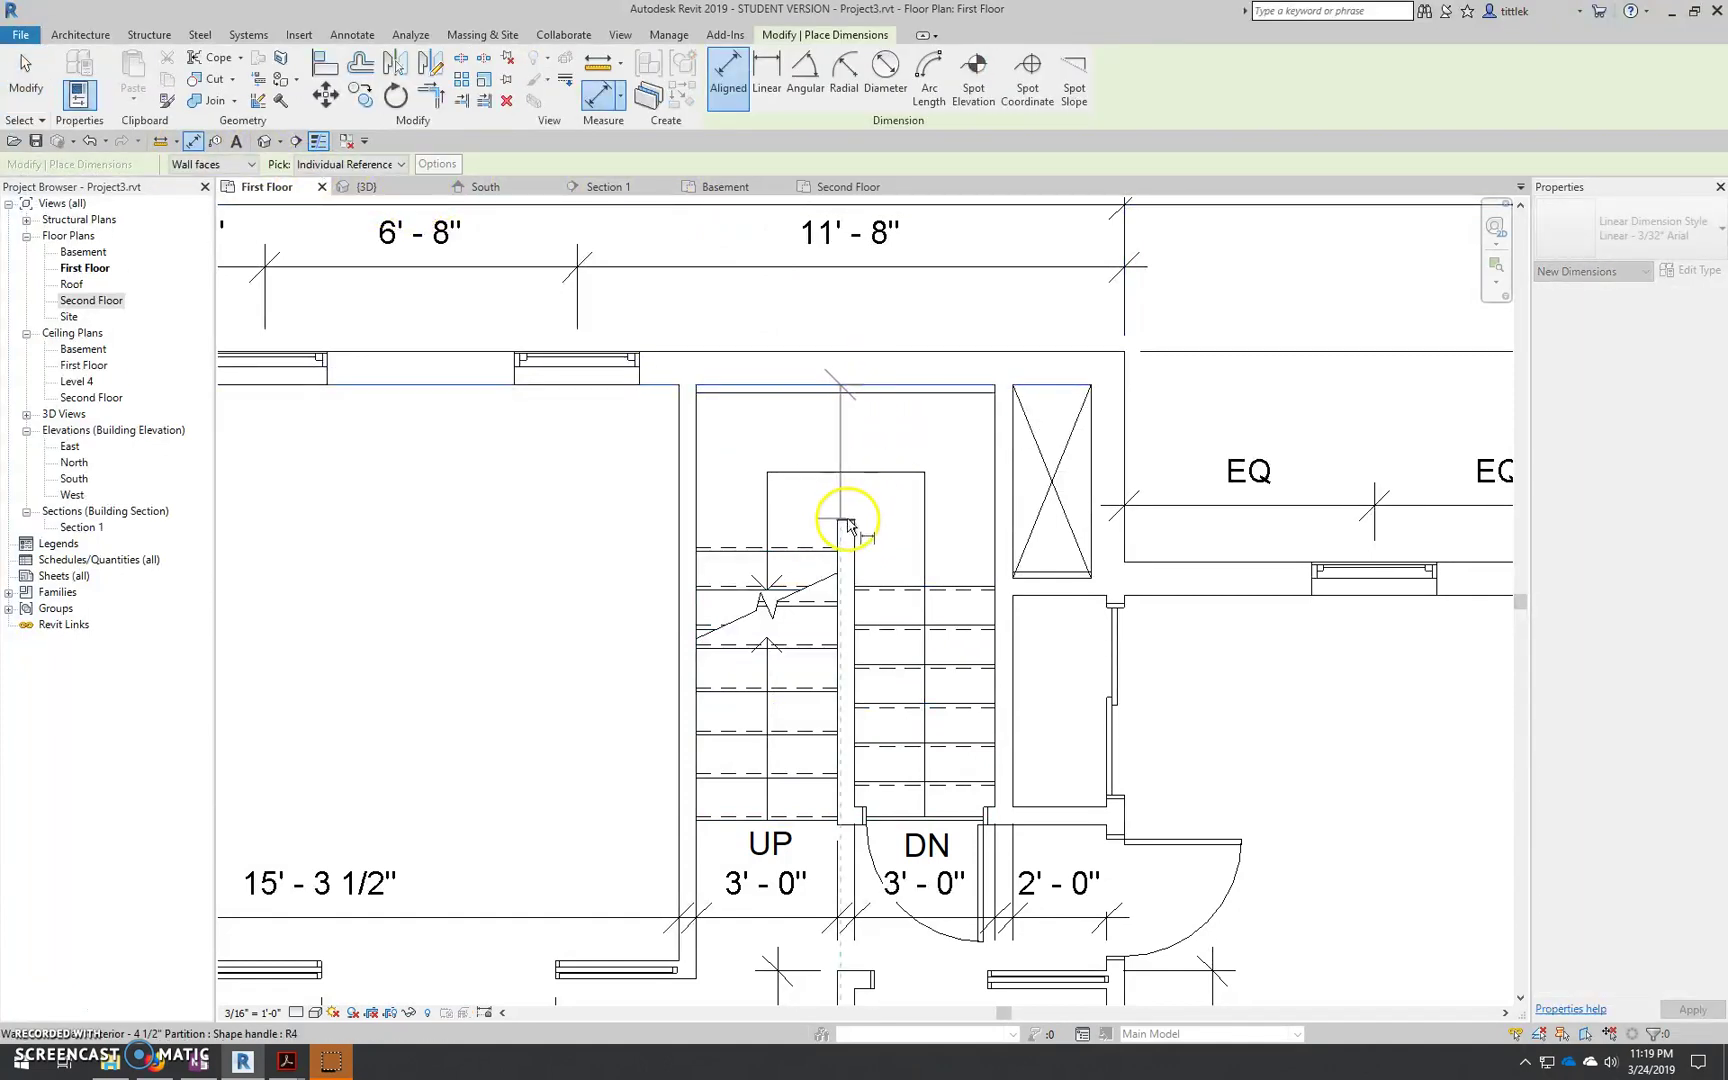
left_click(847, 525)
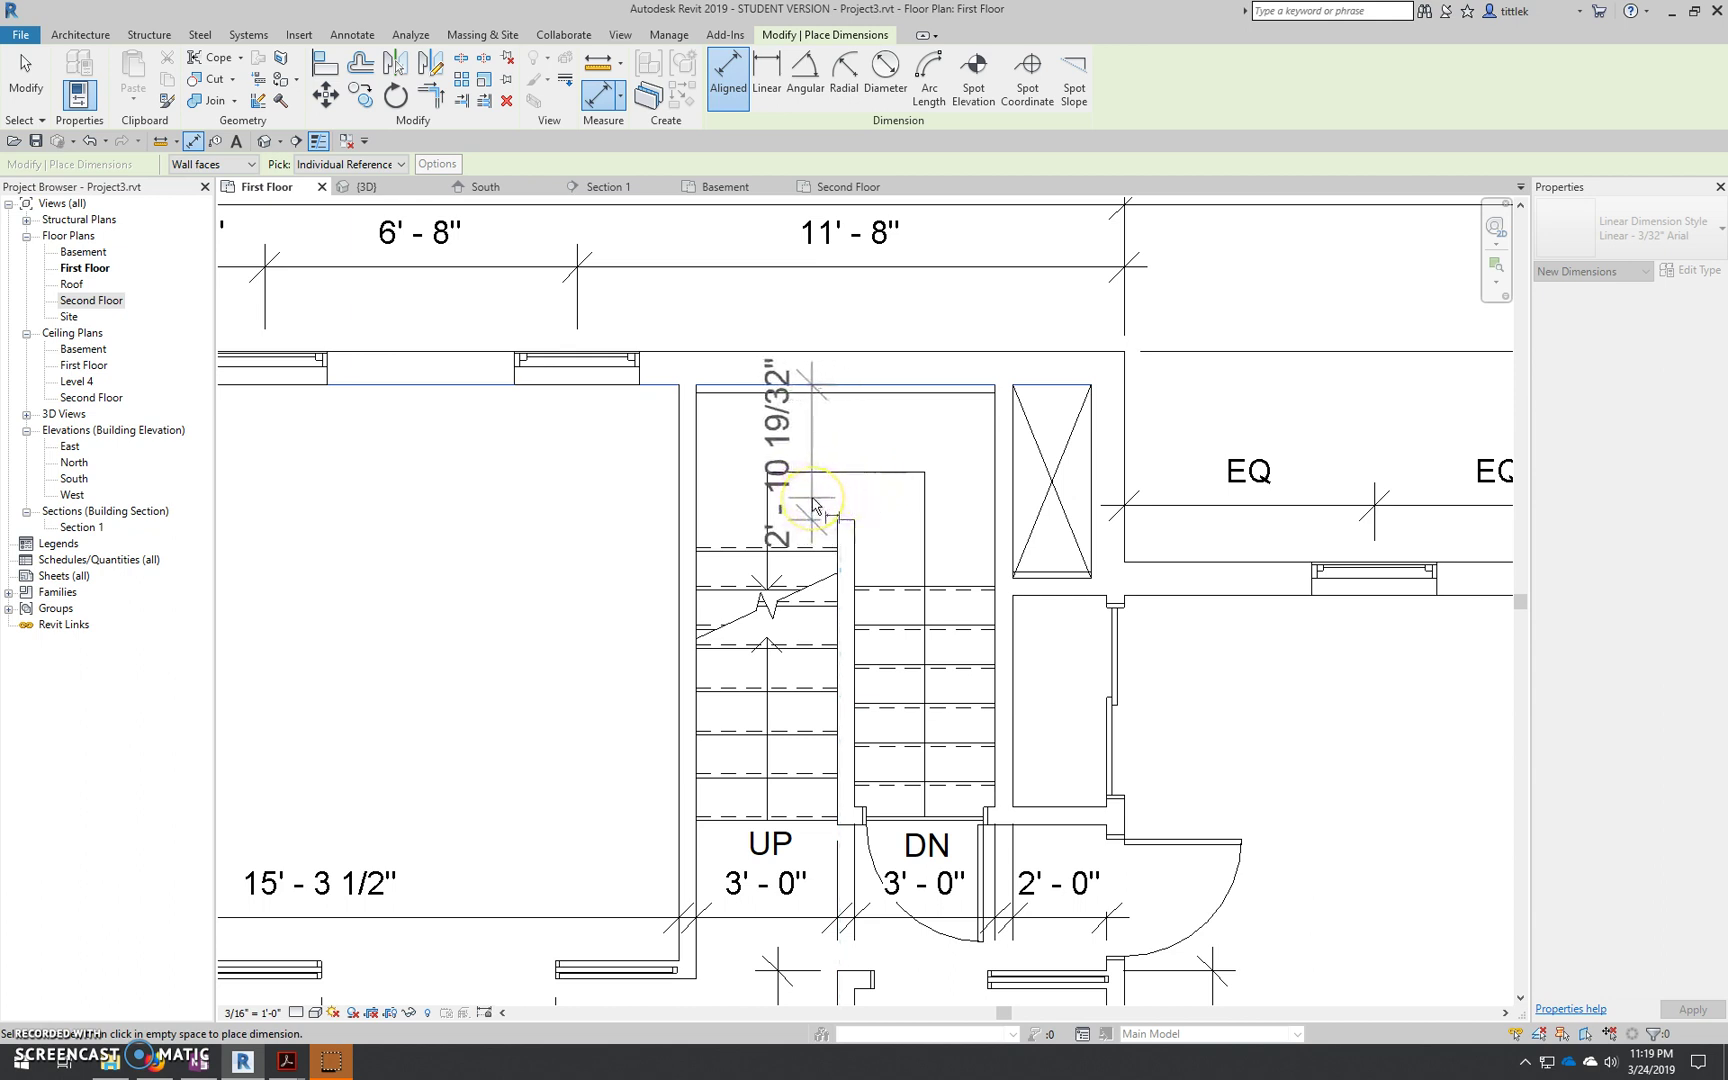
left_click(815, 505)
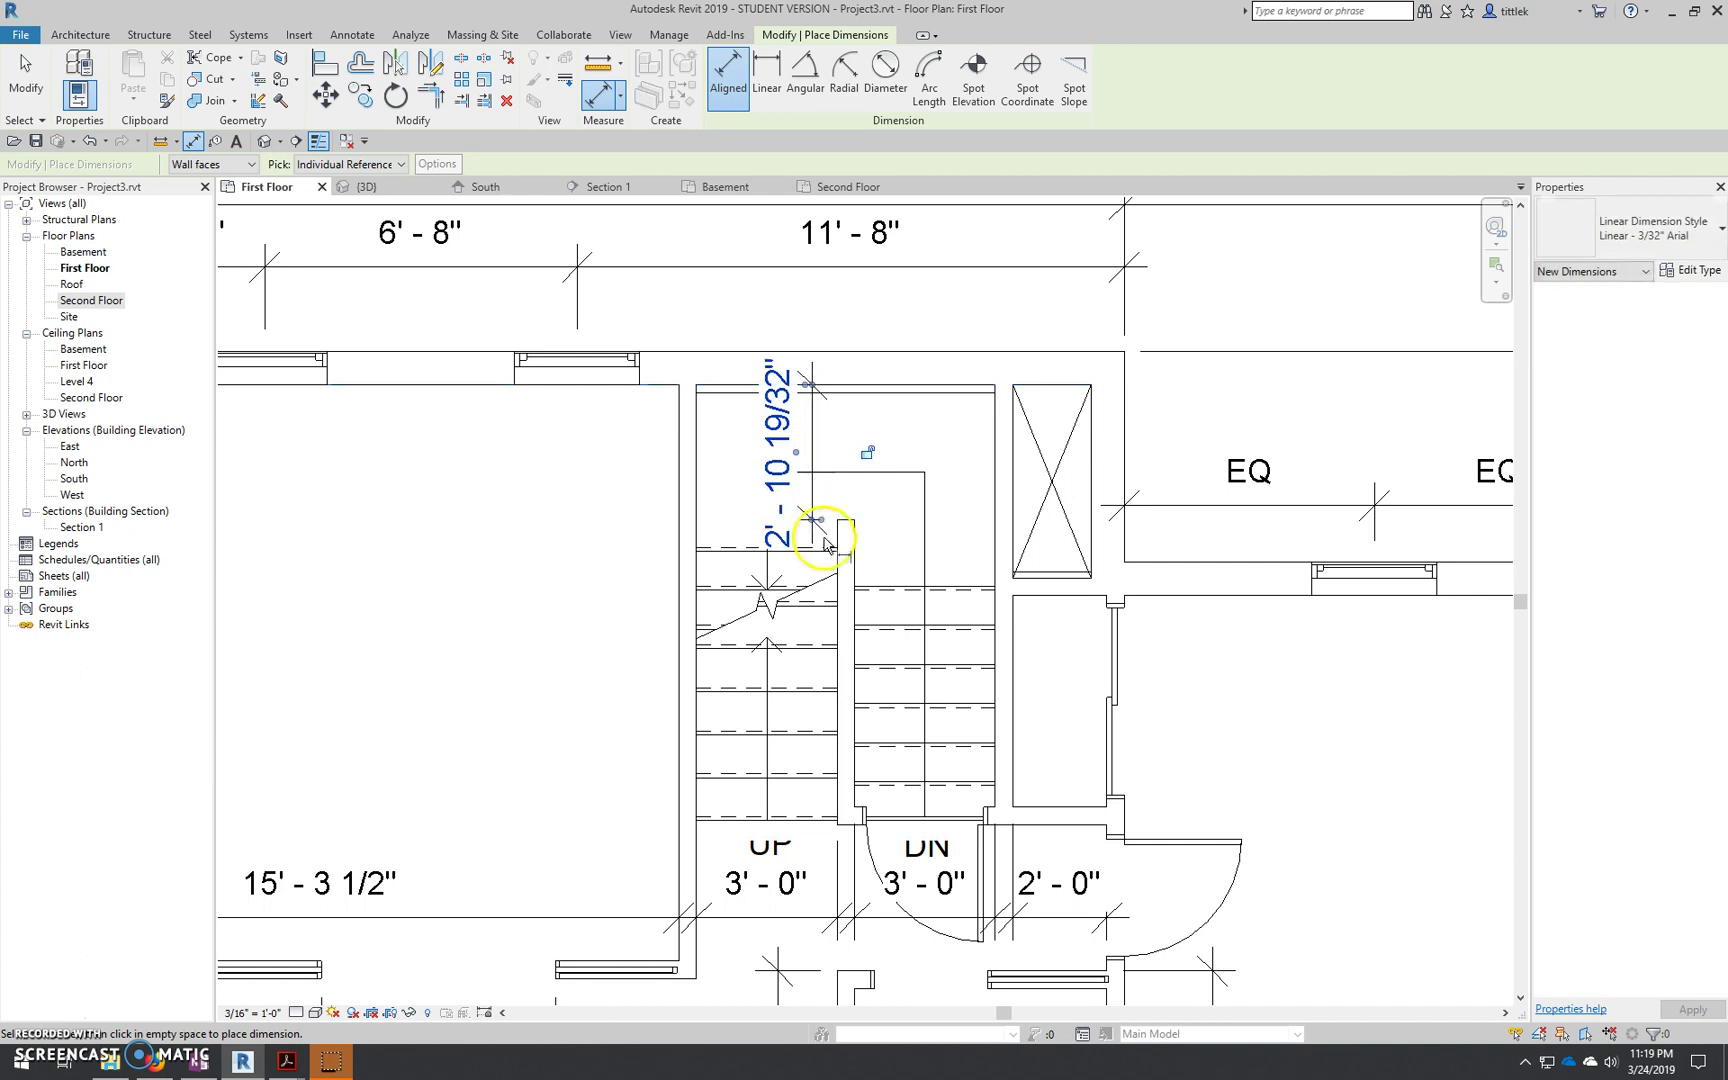
key("Escape")
key("Escape")
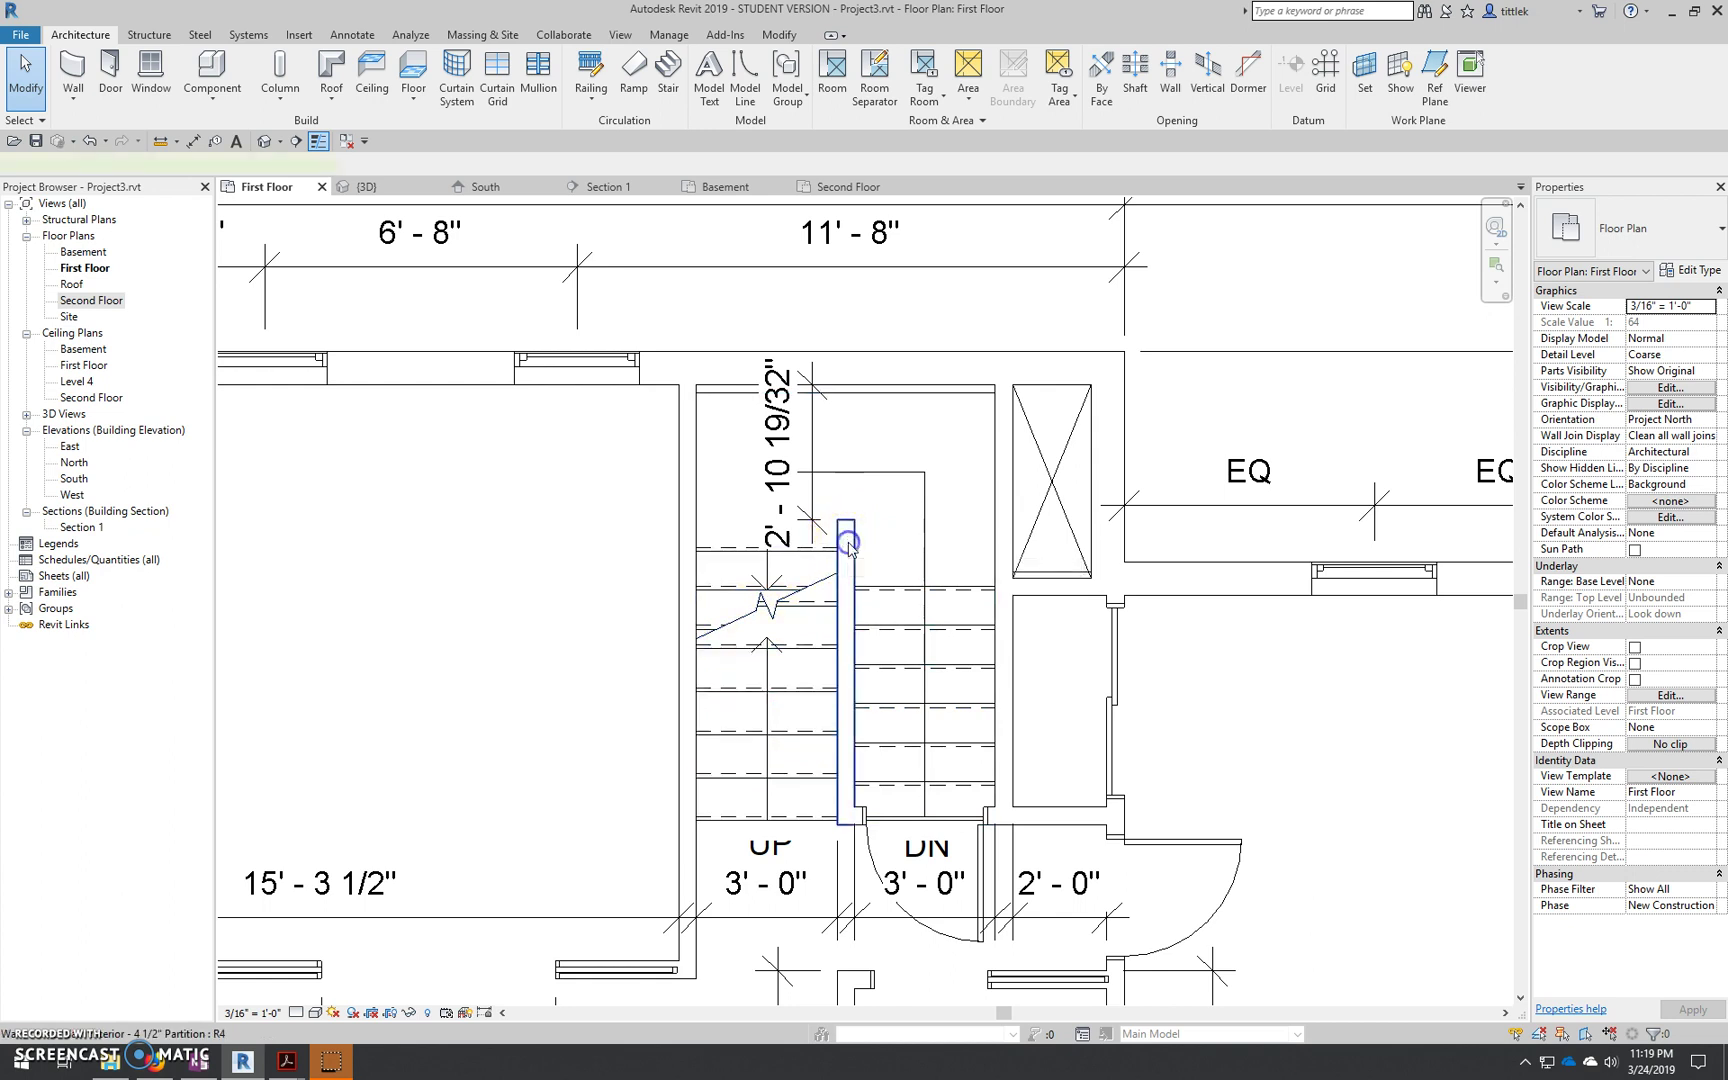
Adjust the end of the partition between the stair runs so the landing depth is 3'
left_click(848, 545)
left_click(789, 440)
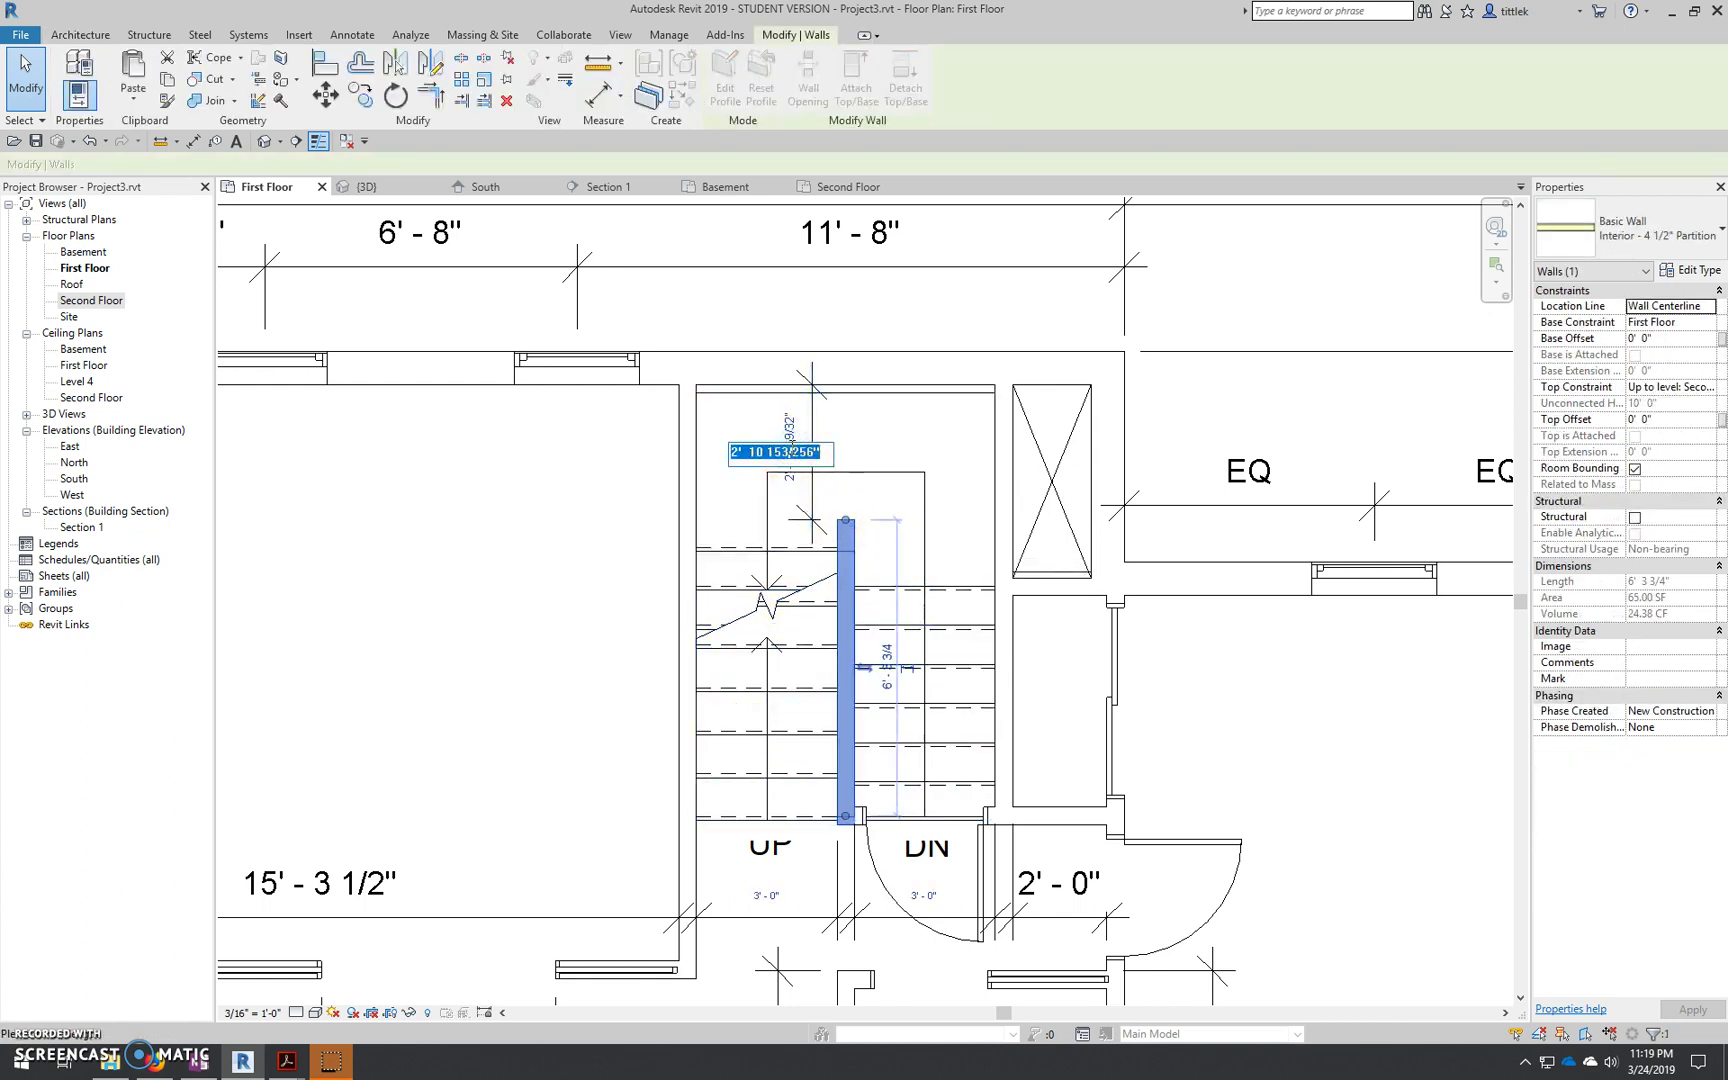
type("3")
key("Return")
left_click(838, 515)
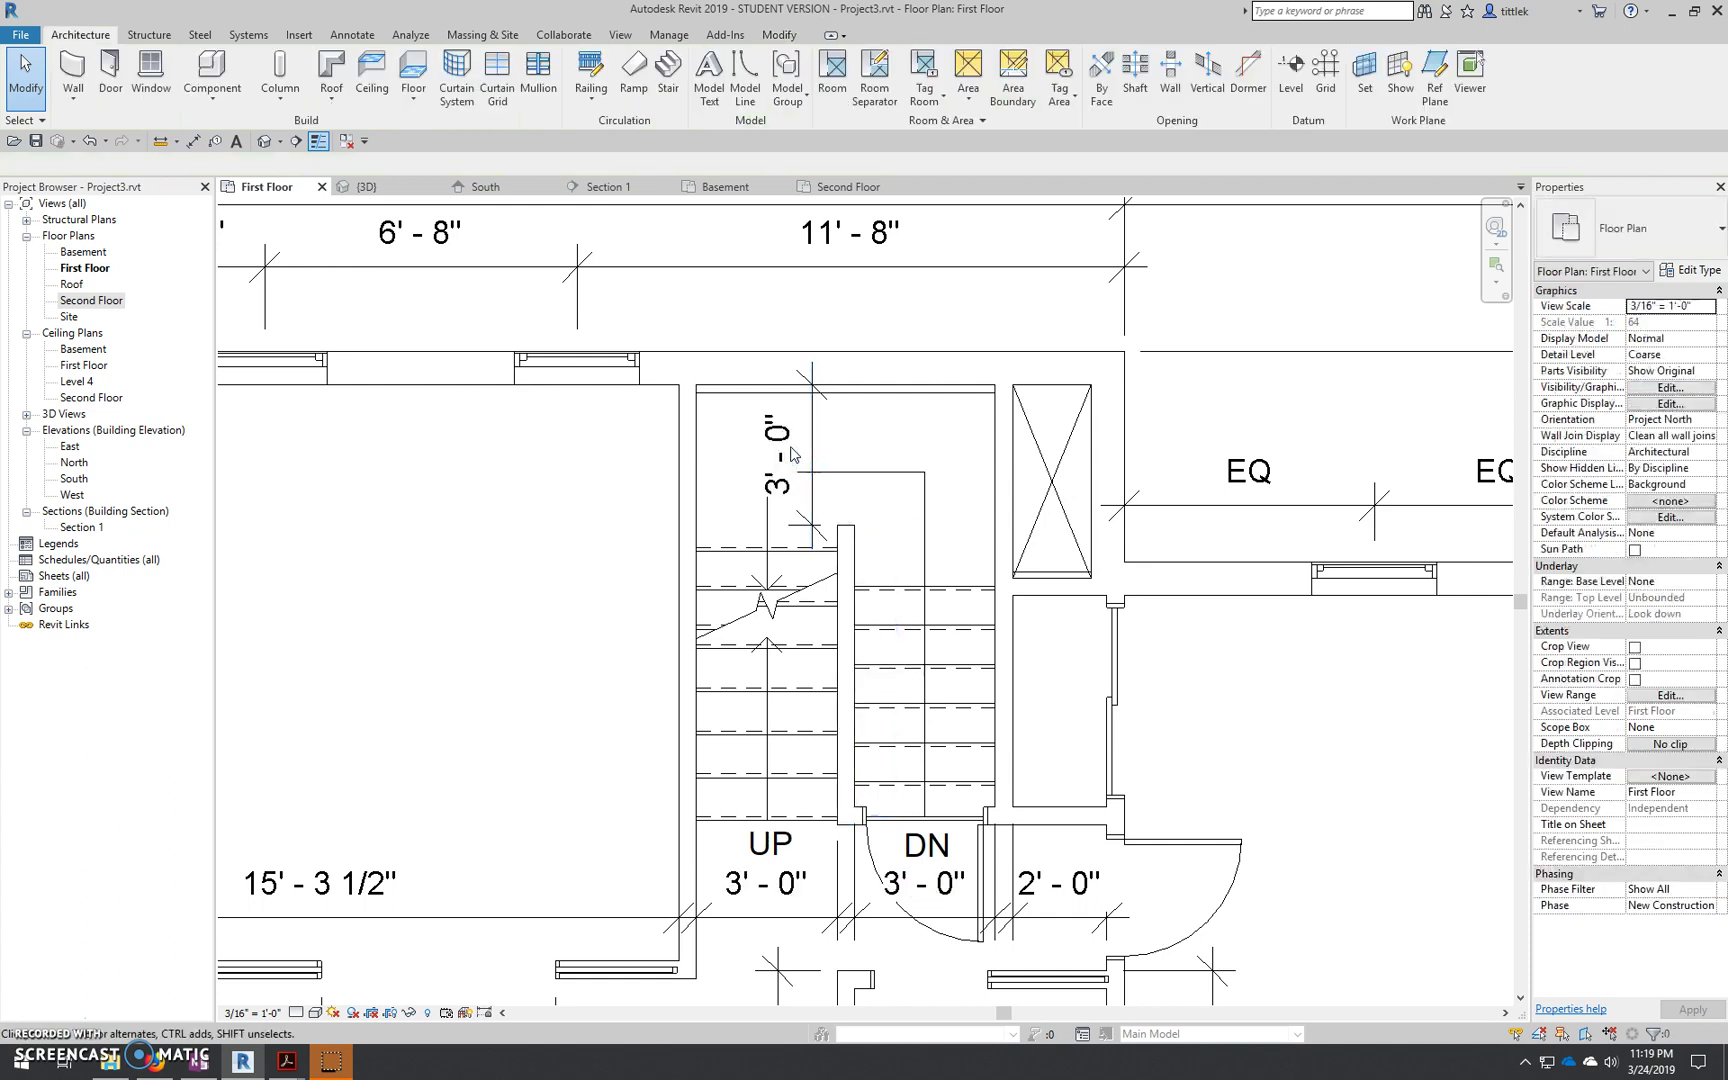
scroll(838, 515, "down", 2)
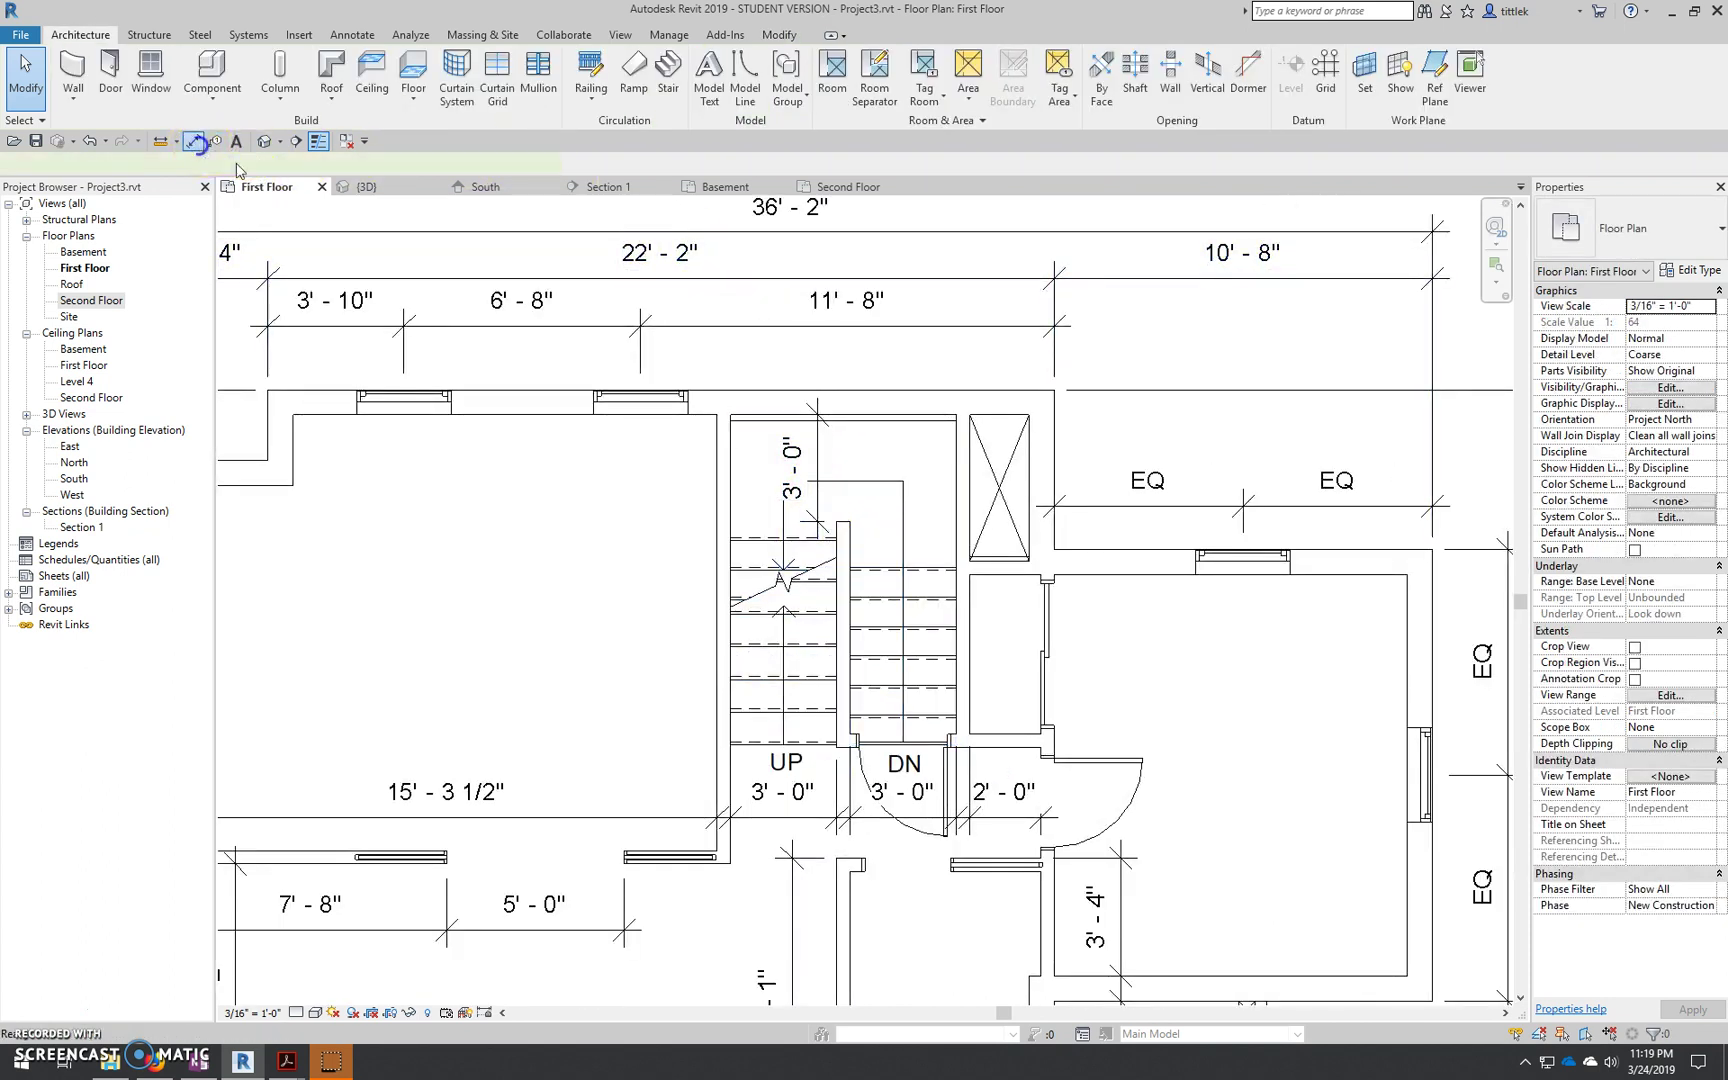
left_click(193, 141)
key("Escape")
key("Escape")
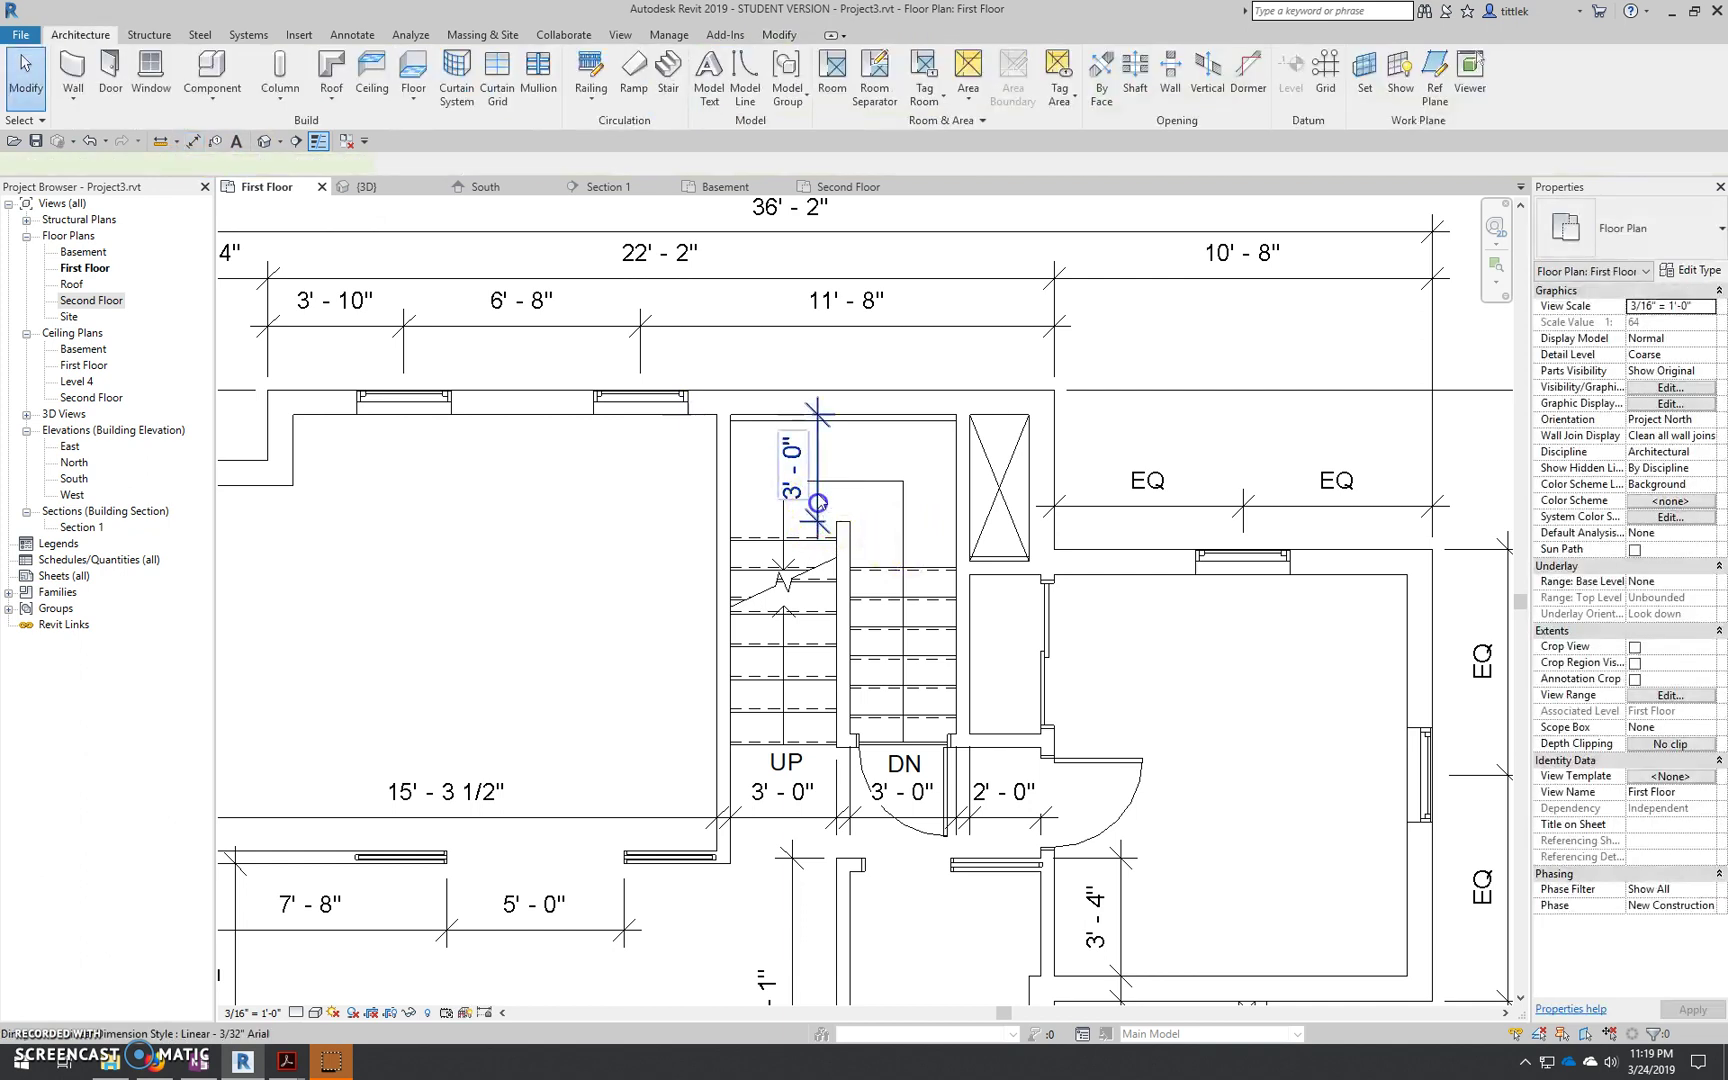
Extend the landing dimension string with a witness line at the hall-side end of the partition between the stair runs
left_click(815, 490)
left_click(952, 76)
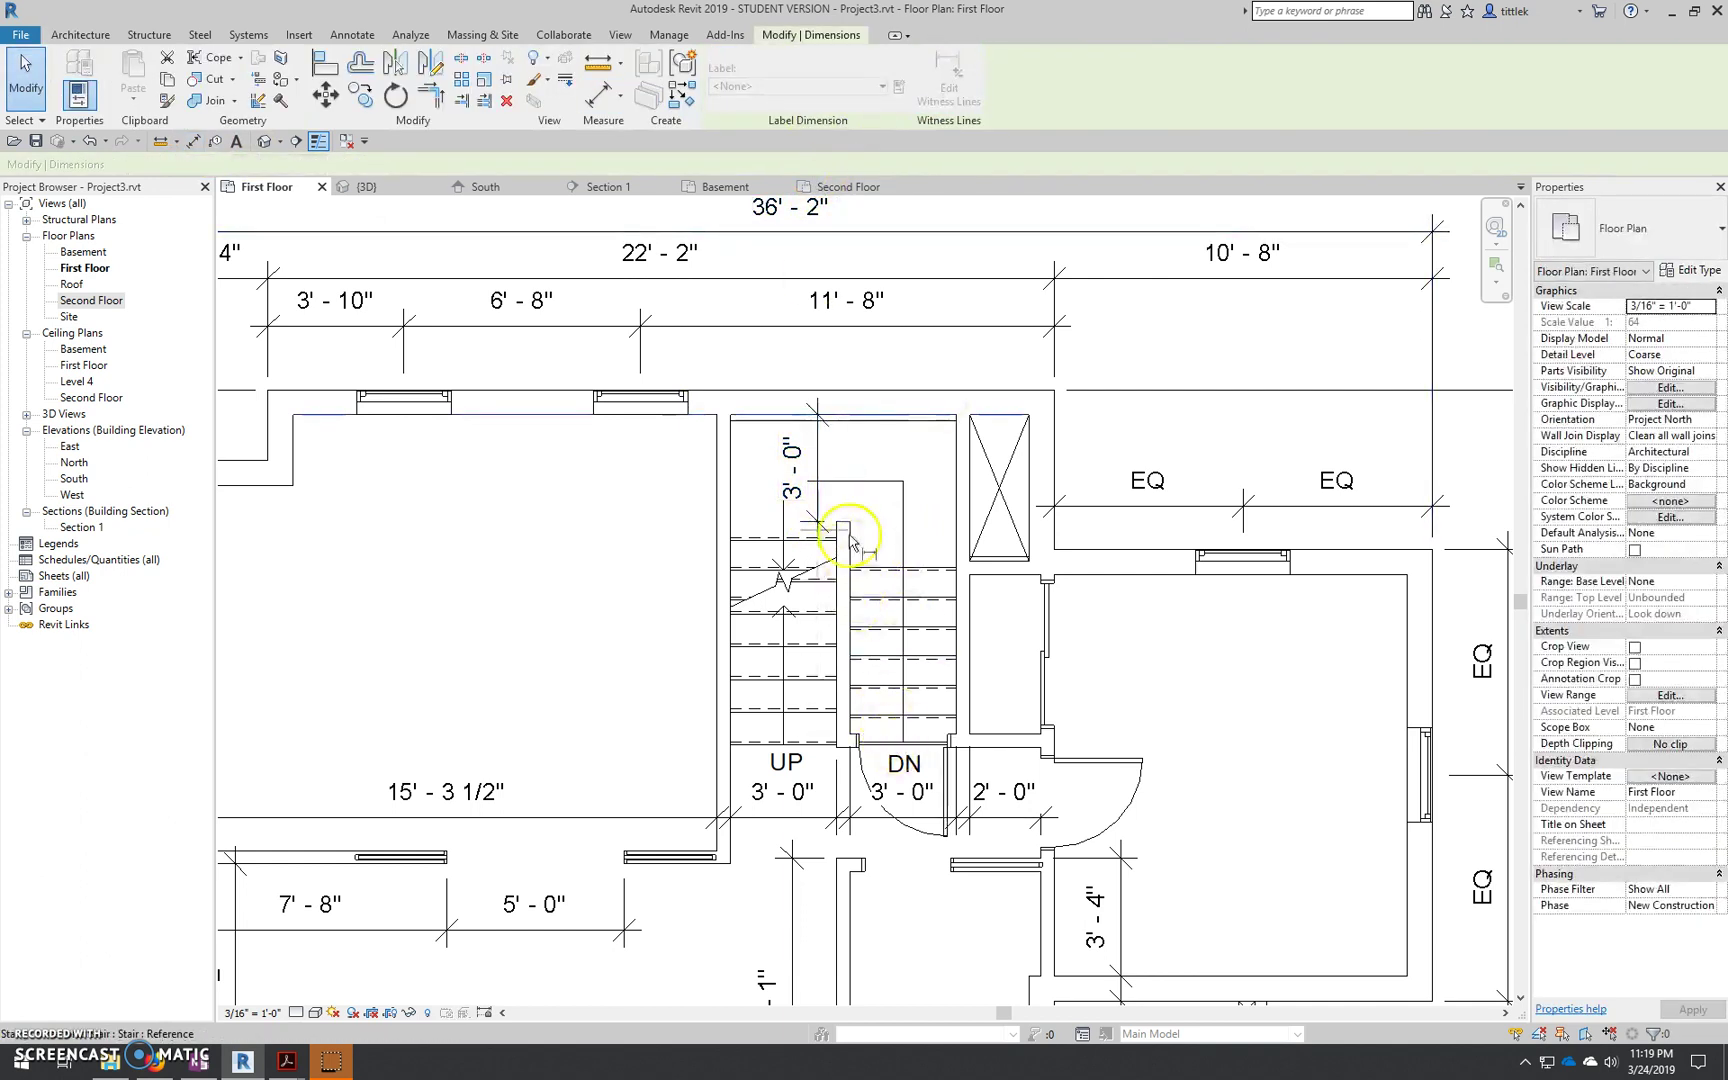
scroll(830, 760, "up", 1)
scroll(830, 760, "up", 3)
left_click(850, 746)
scroll(850, 748, "down", 1)
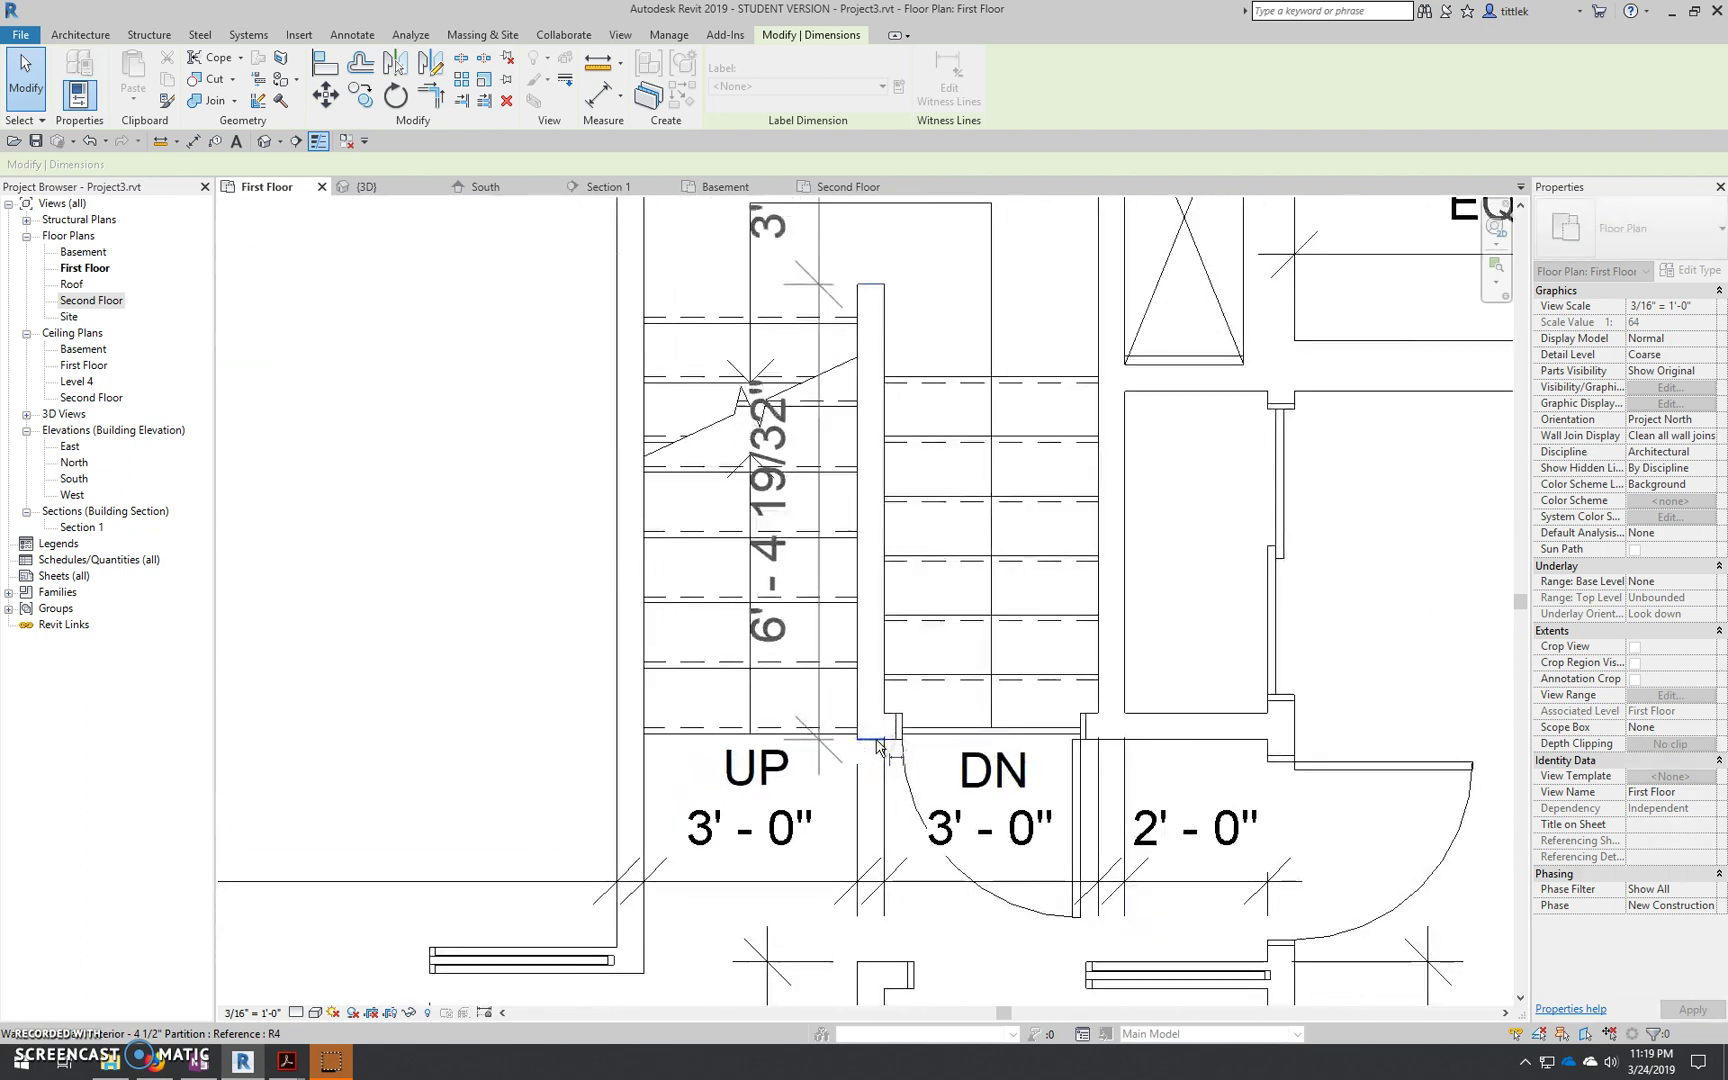
left_click(824, 760)
left_click(836, 787)
scroll(836, 787, "down", 1)
scroll(949, 690, "up", 2)
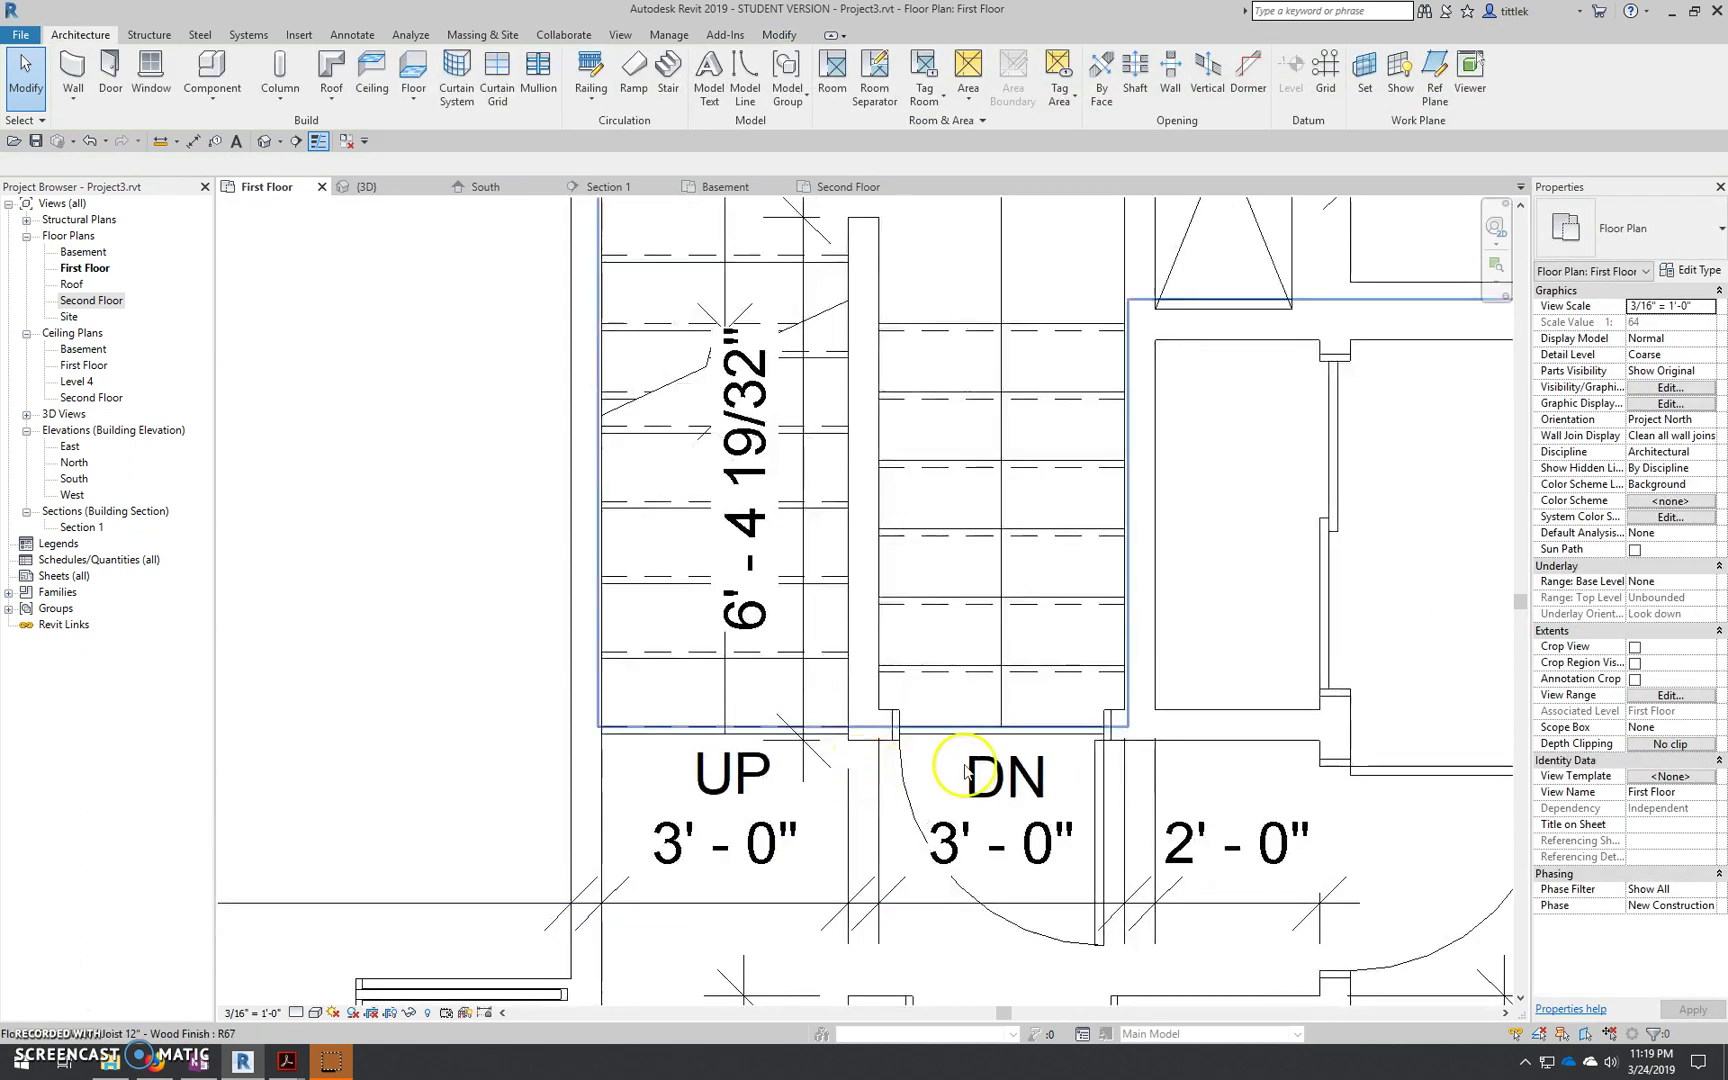
Move the wall containing the basement stair door so the length of the partition between the stair runs is 6' 6"
left_click(1243, 738)
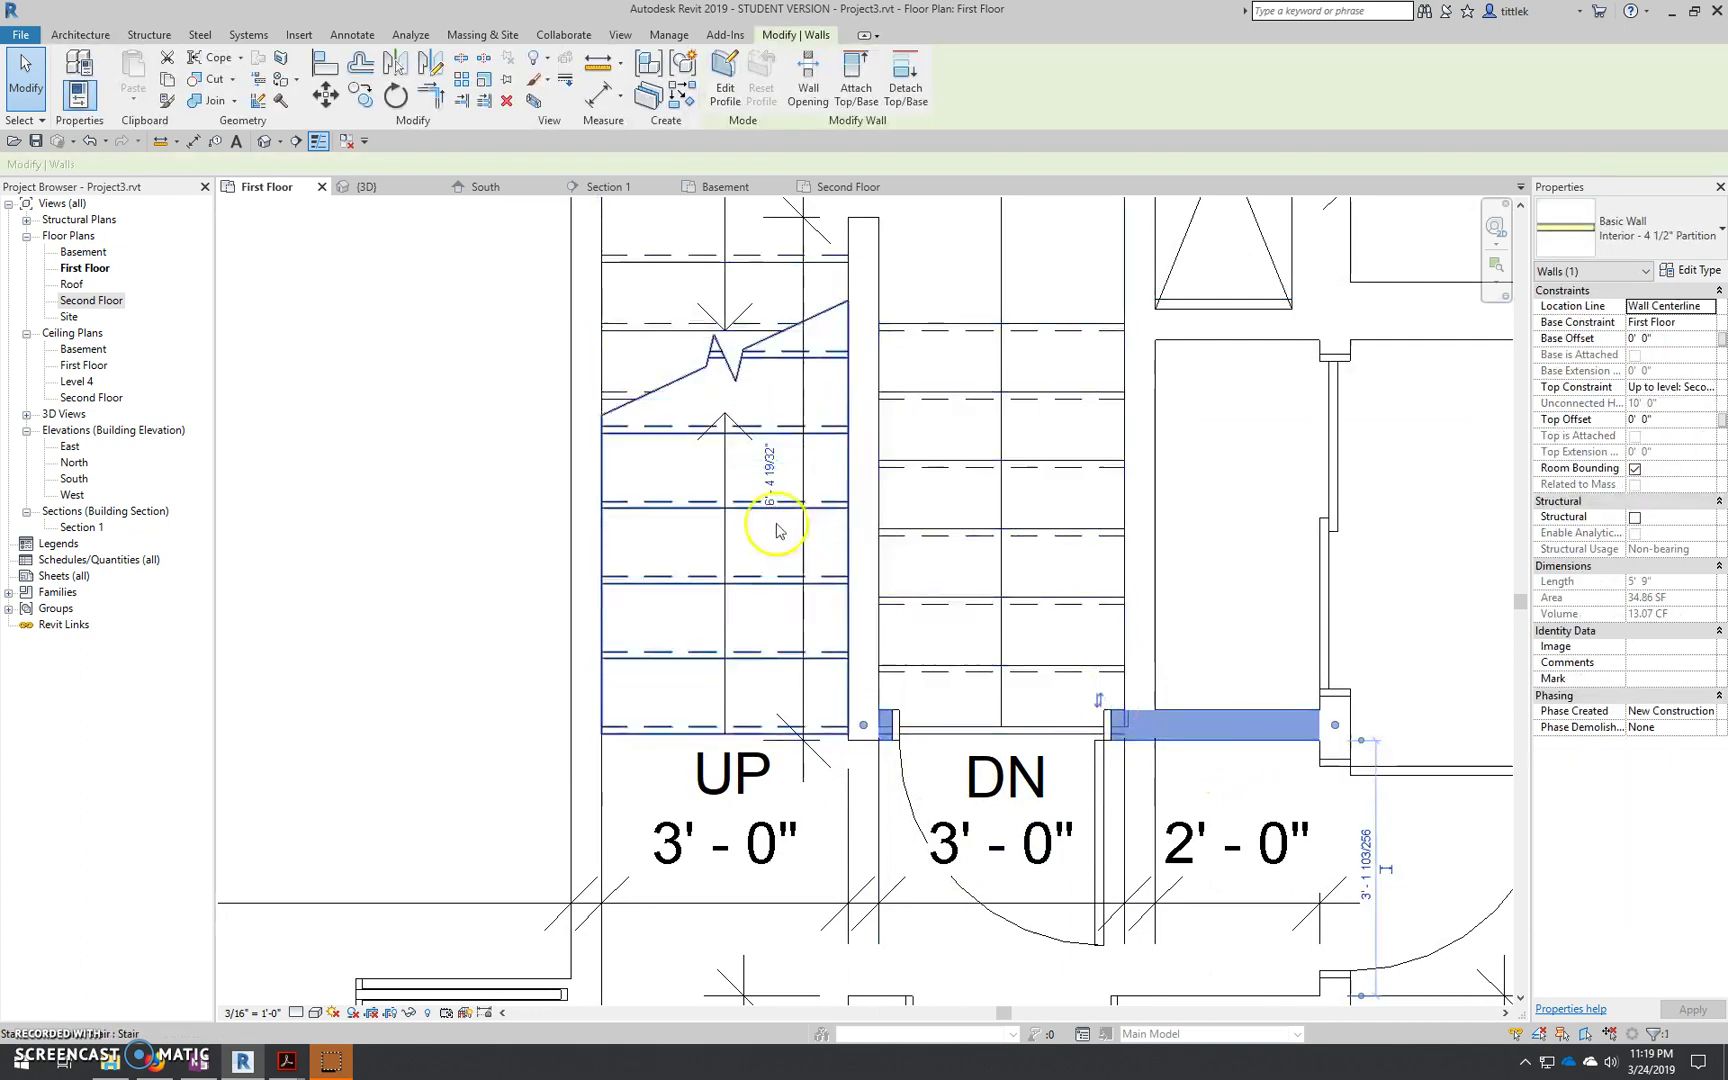
left_click(771, 480)
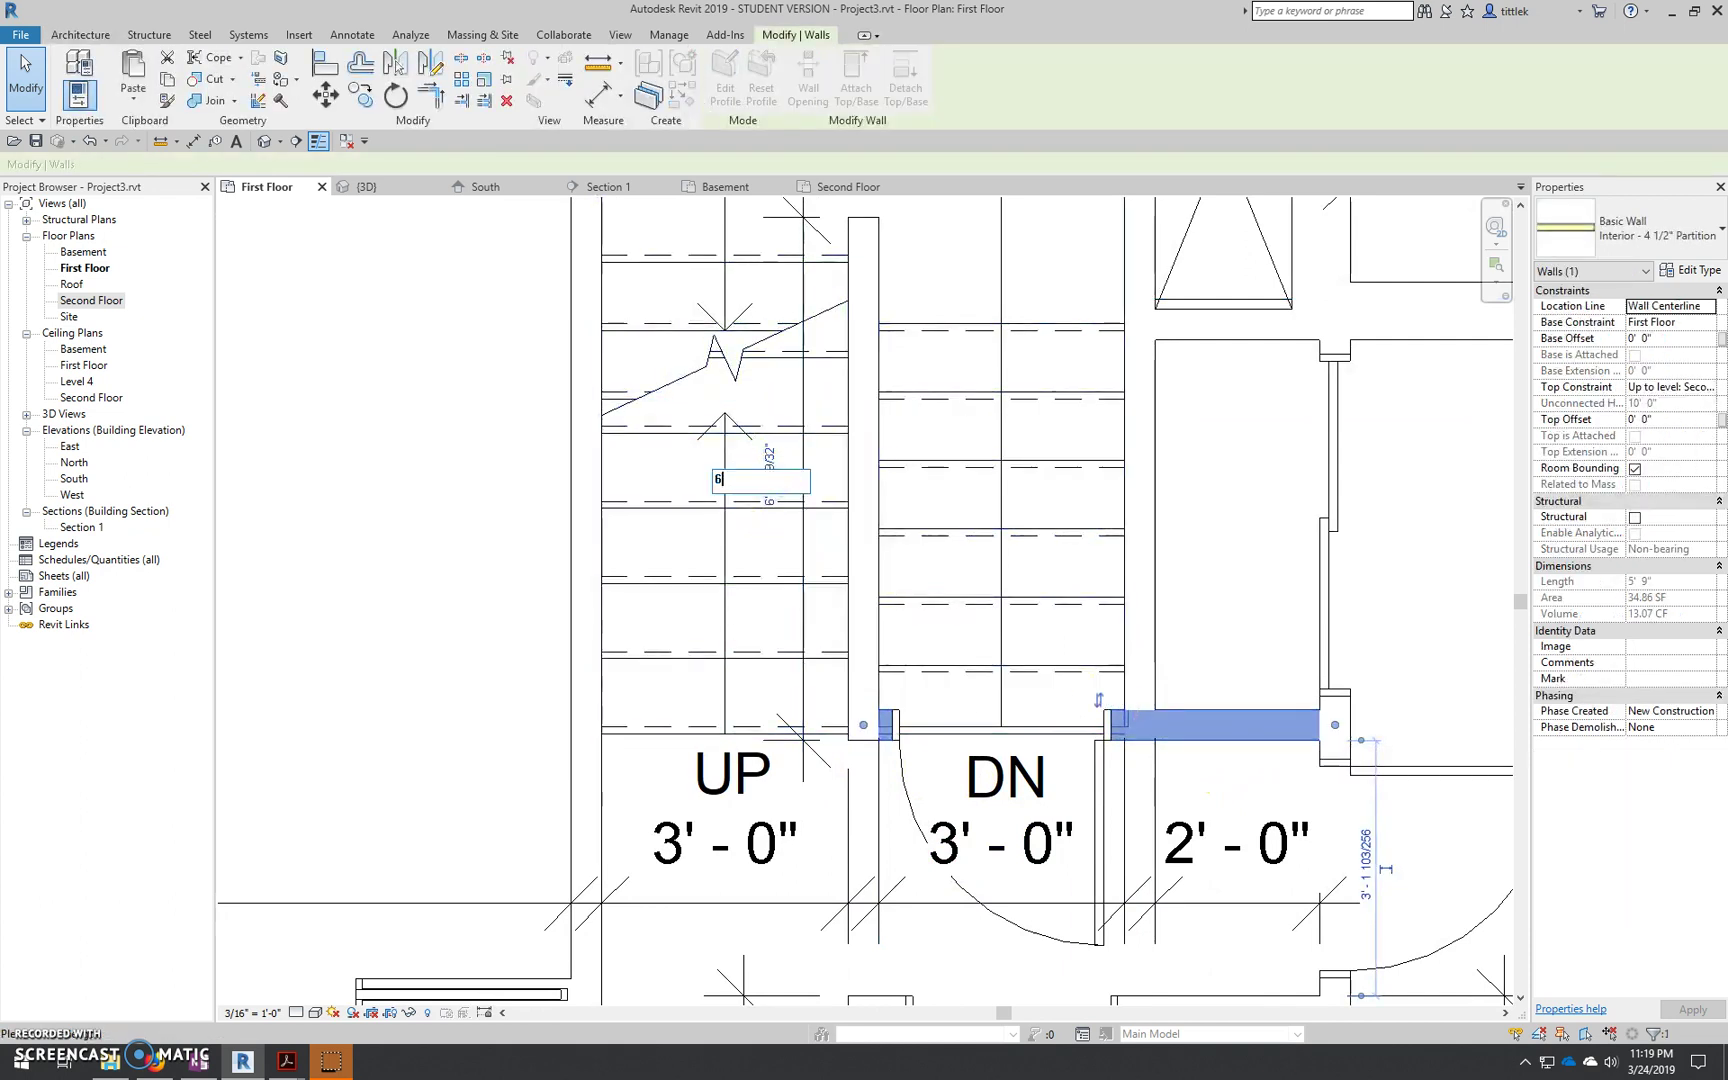
key("Return")
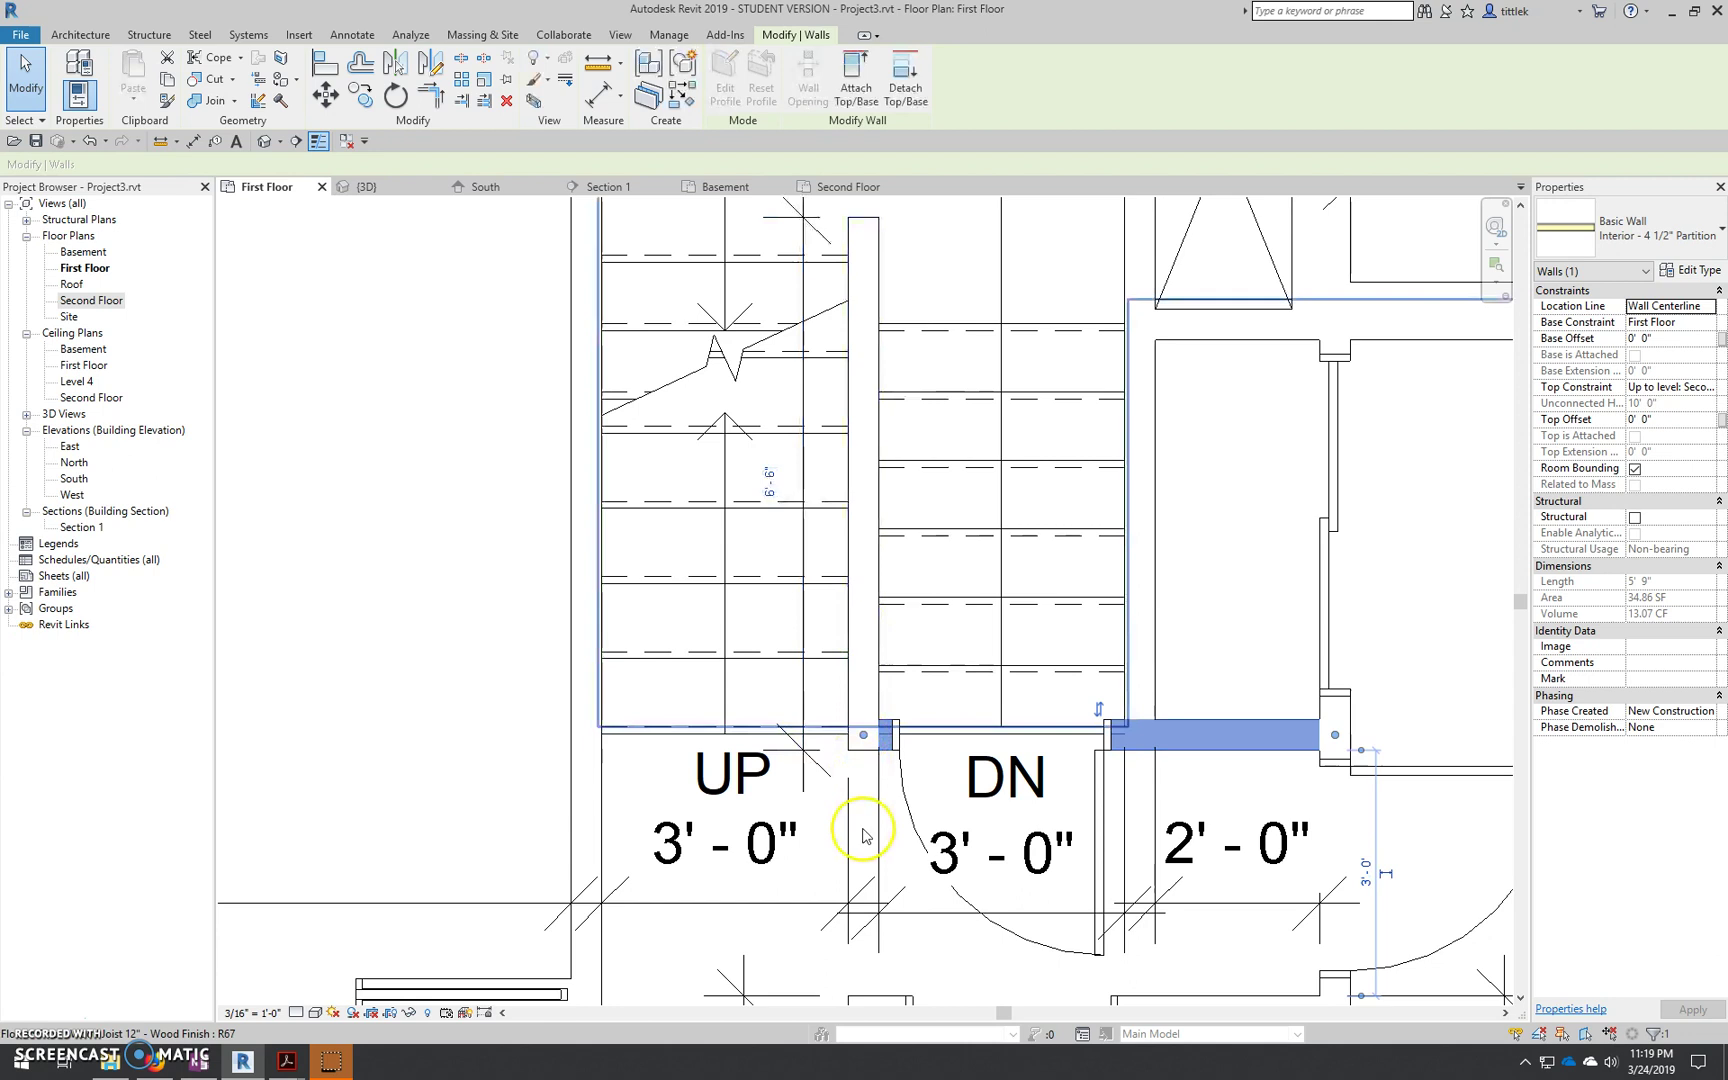
left_click(1422, 845)
scroll(1010, 740, "down", 8)
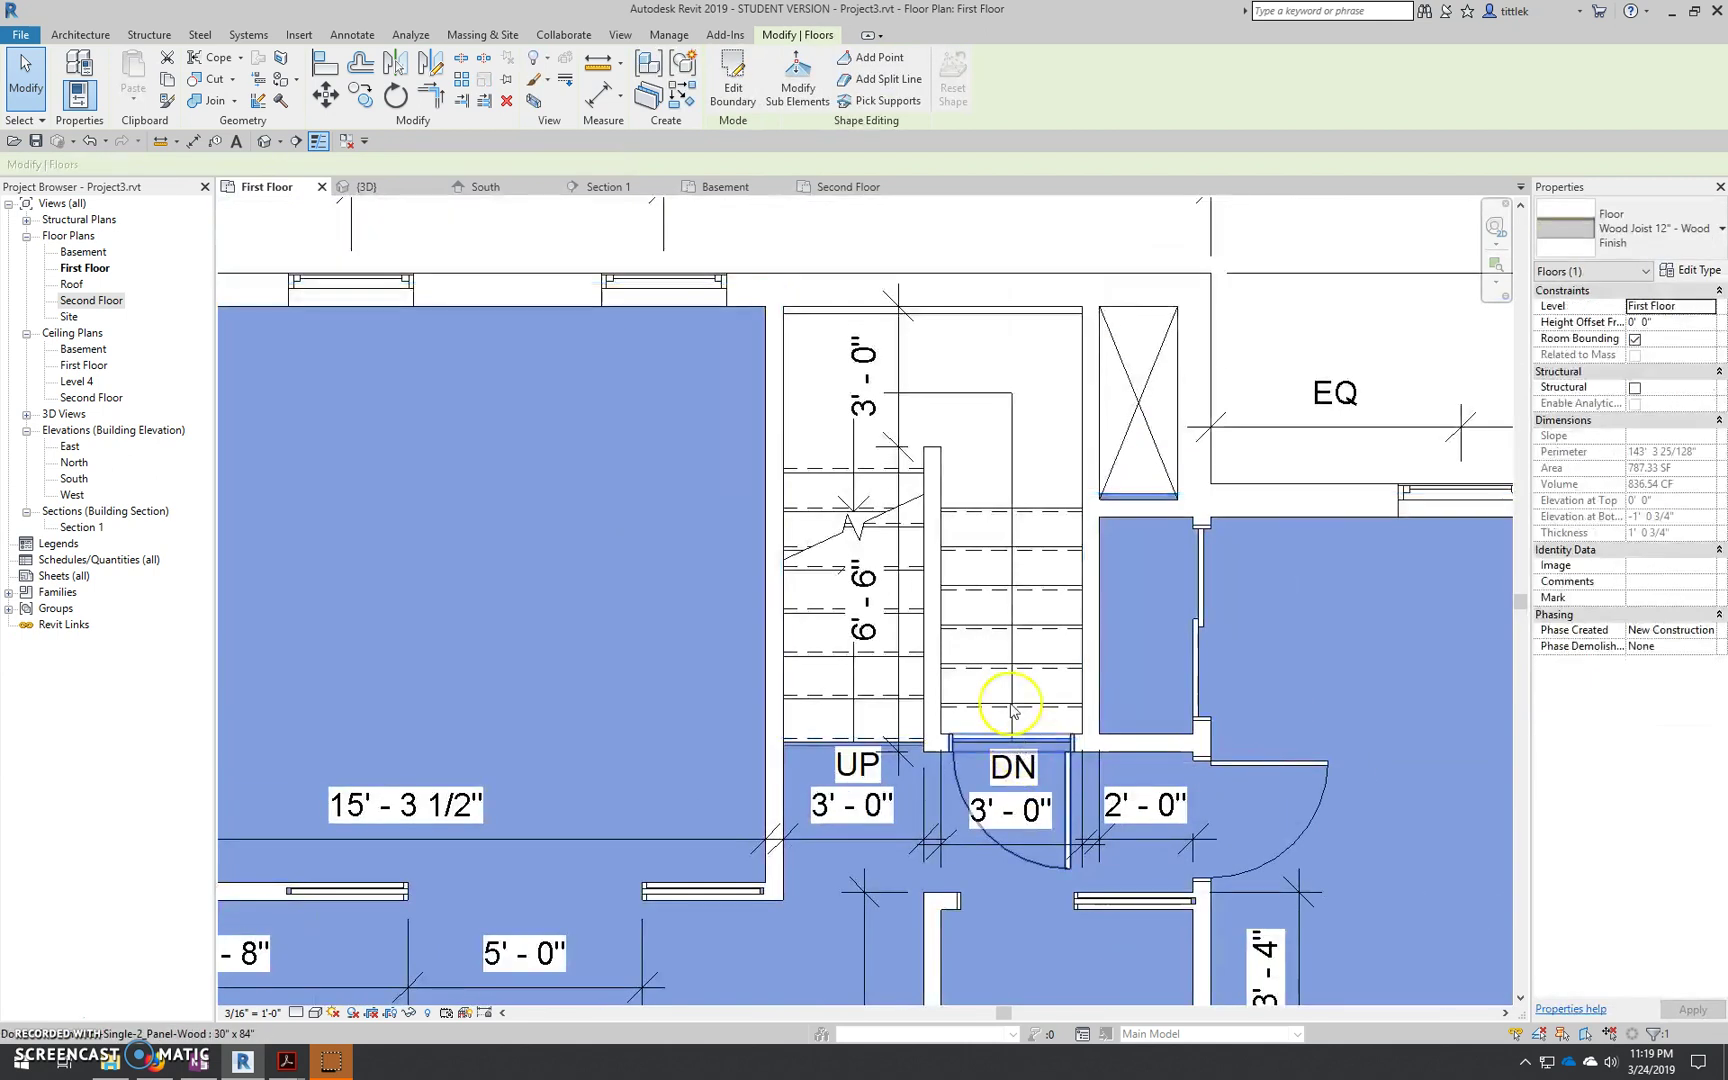
left_click(1408, 690)
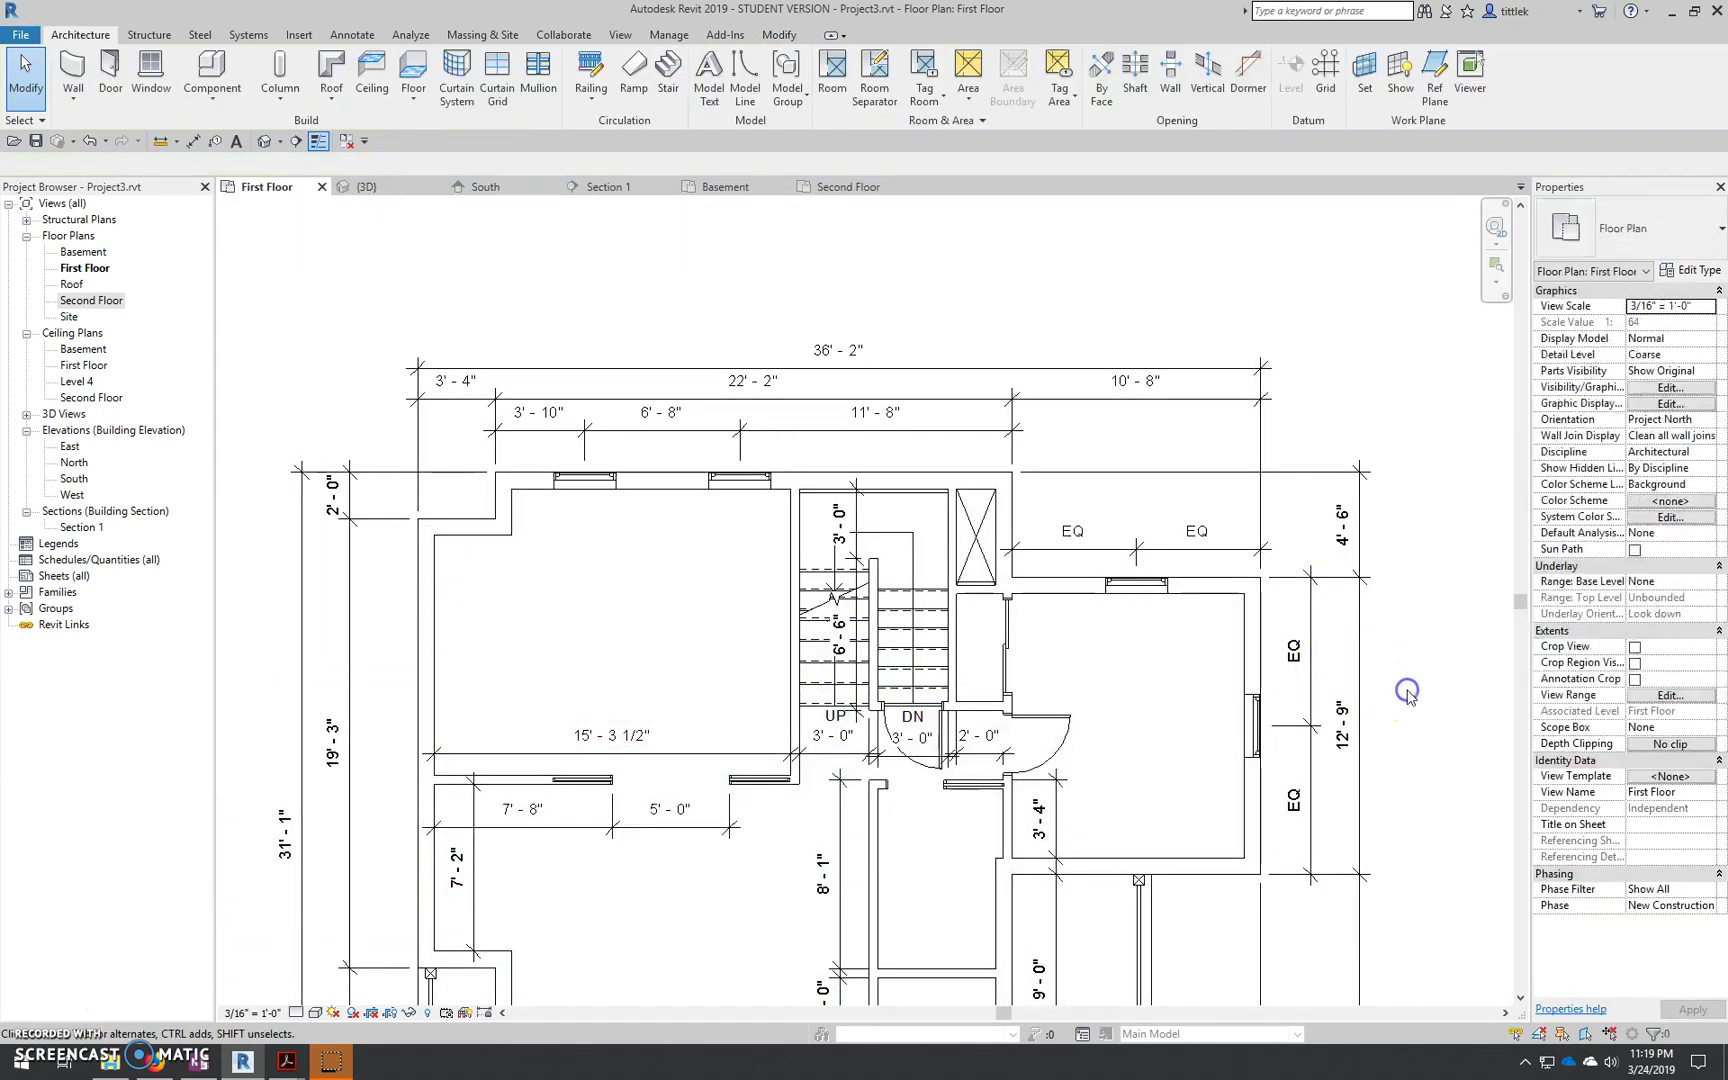
Shift the stair dimension string toward the stairwell's left wall so its text clears the stair direction arrow
middle_click_drag(813, 648, 840, 648)
scroll(870, 583, "up", 3)
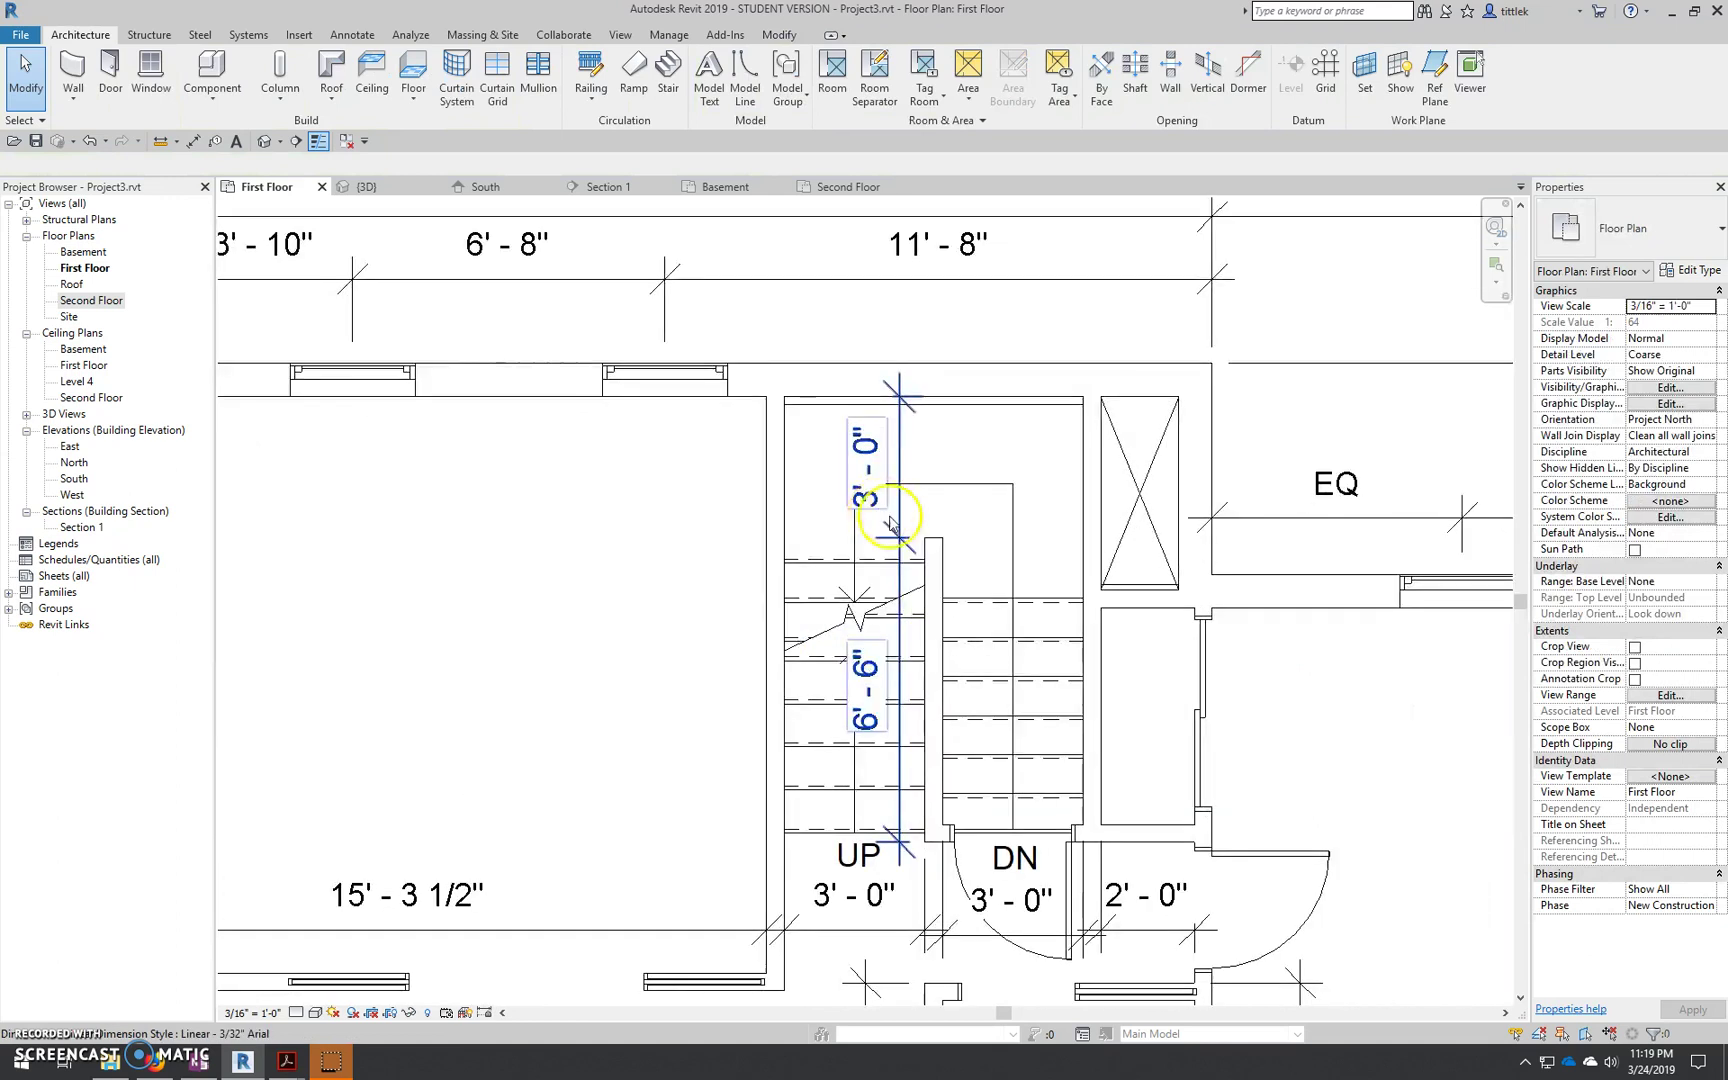
left_click(898, 527)
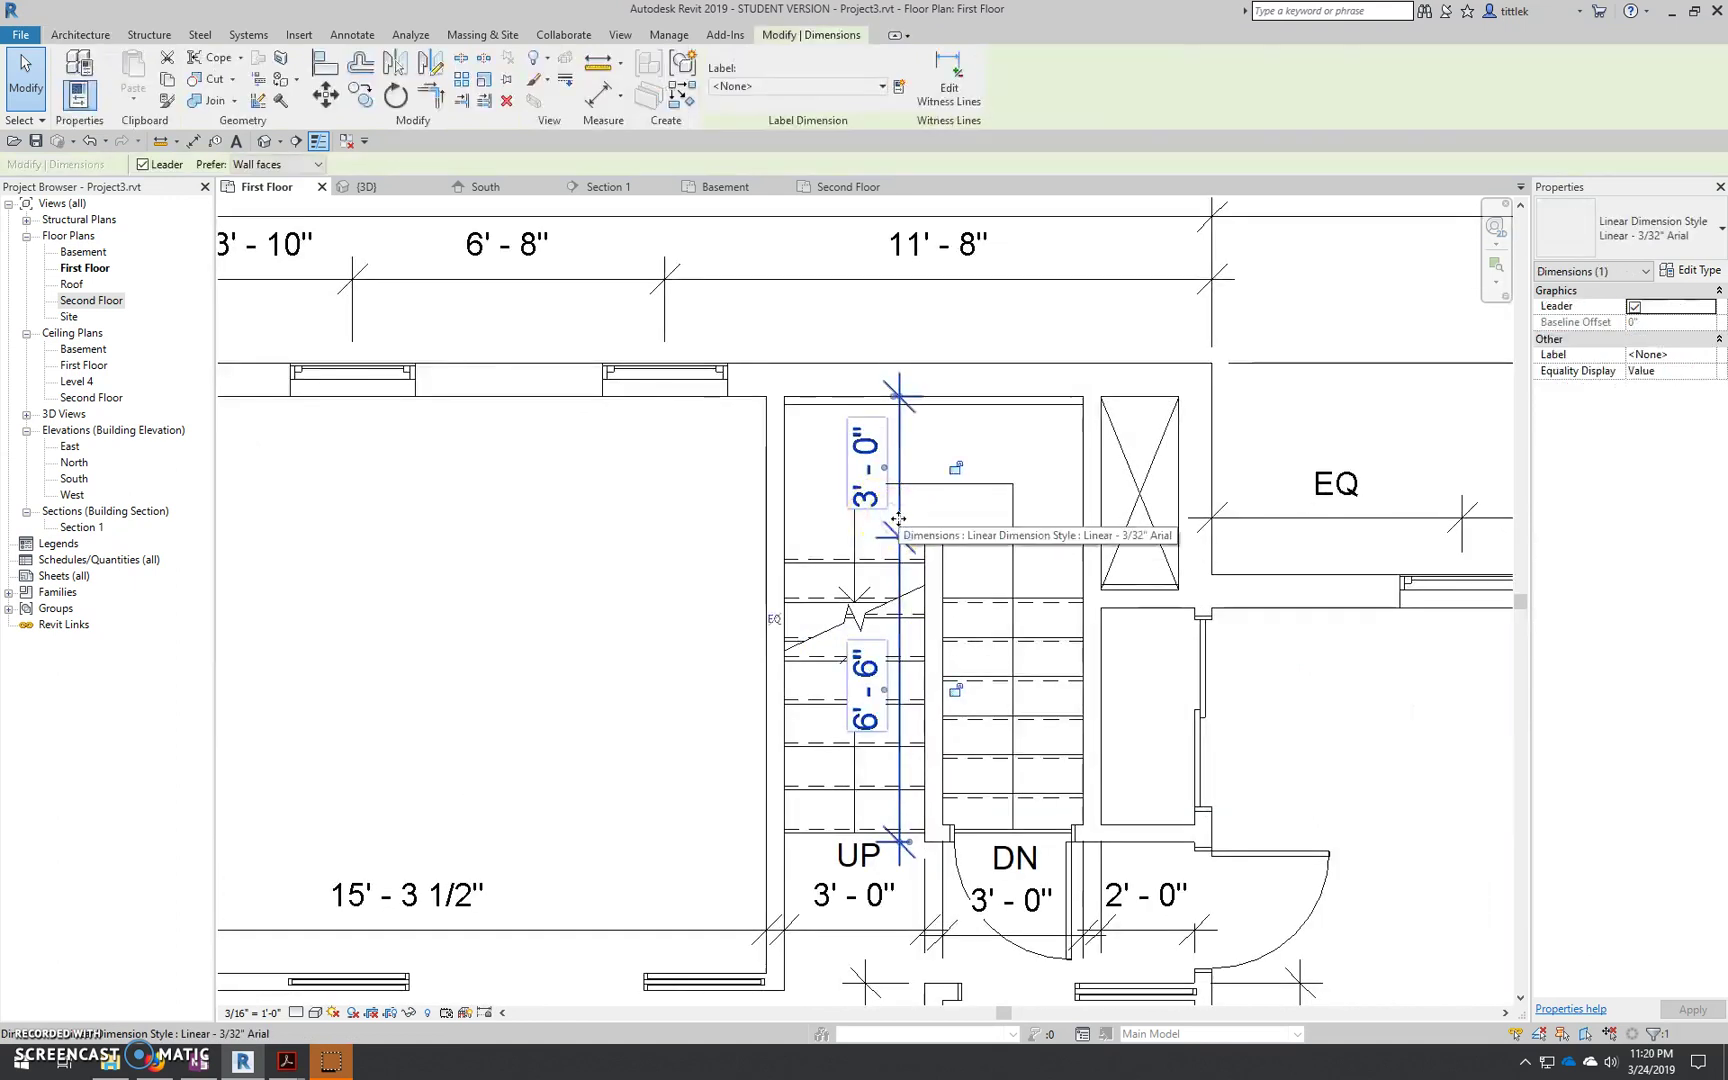
left_click_drag(912, 522, 840, 543)
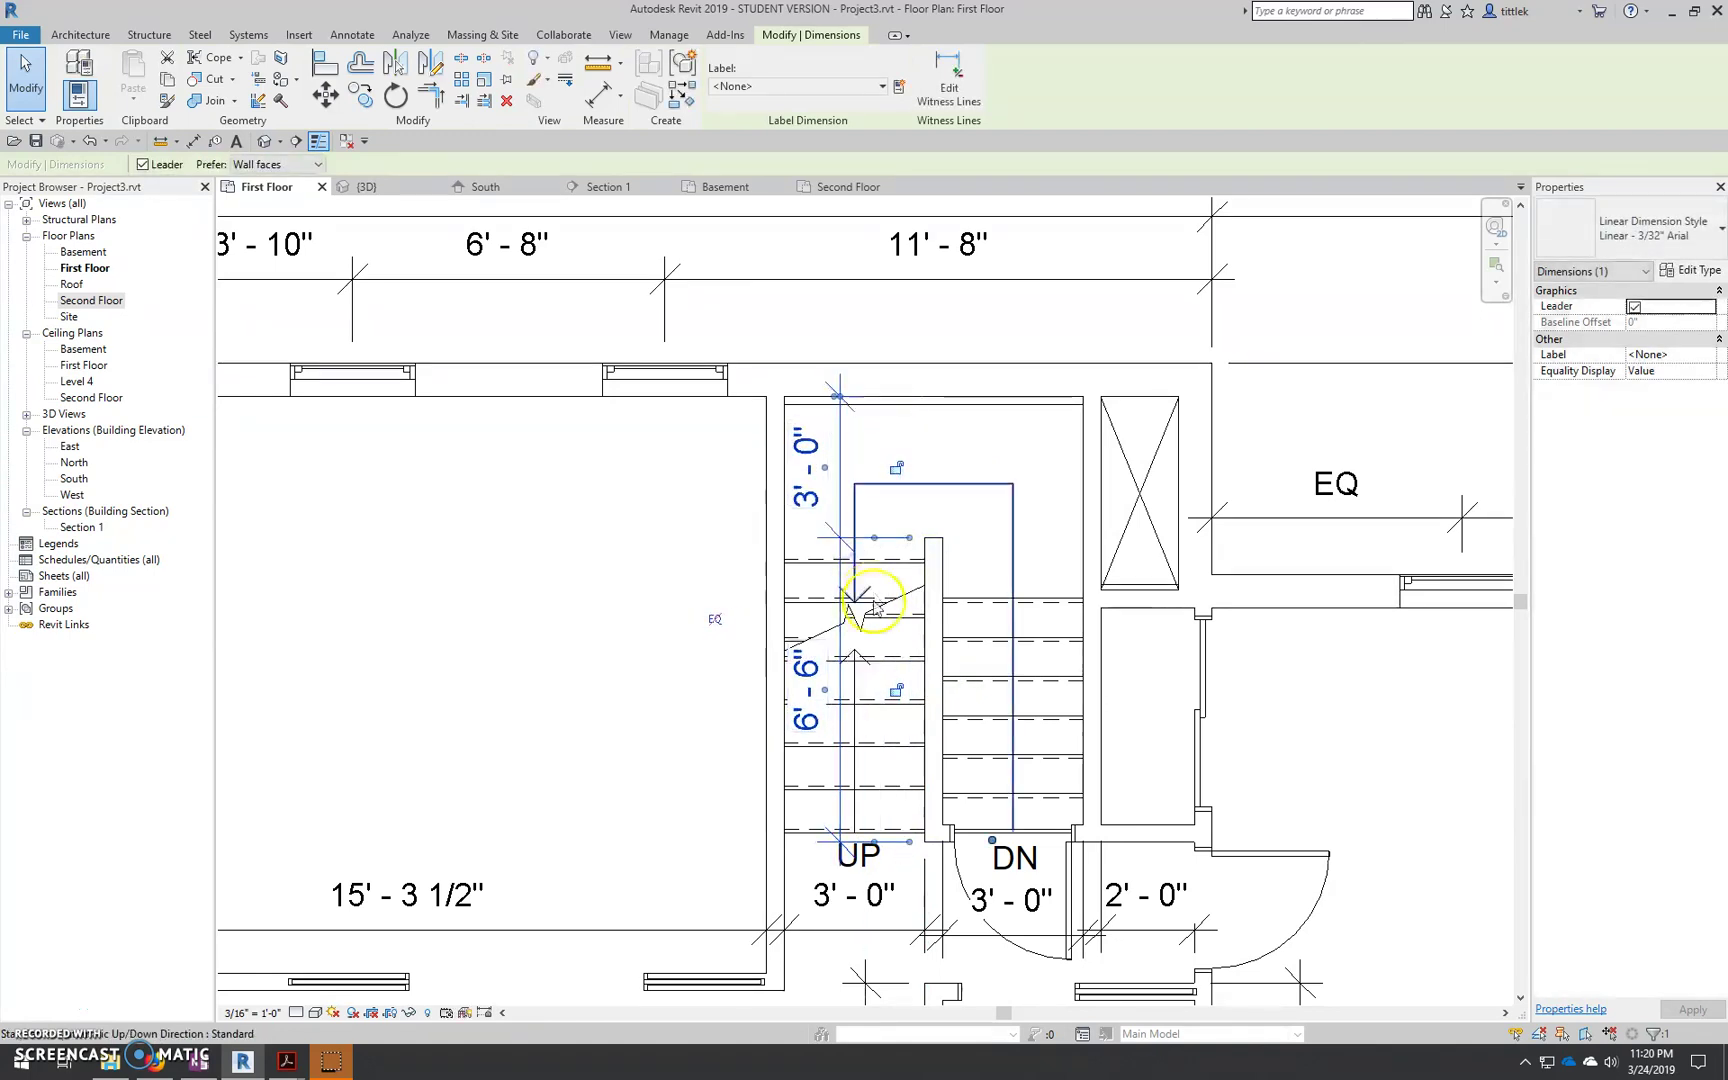
left_click(1010, 455)
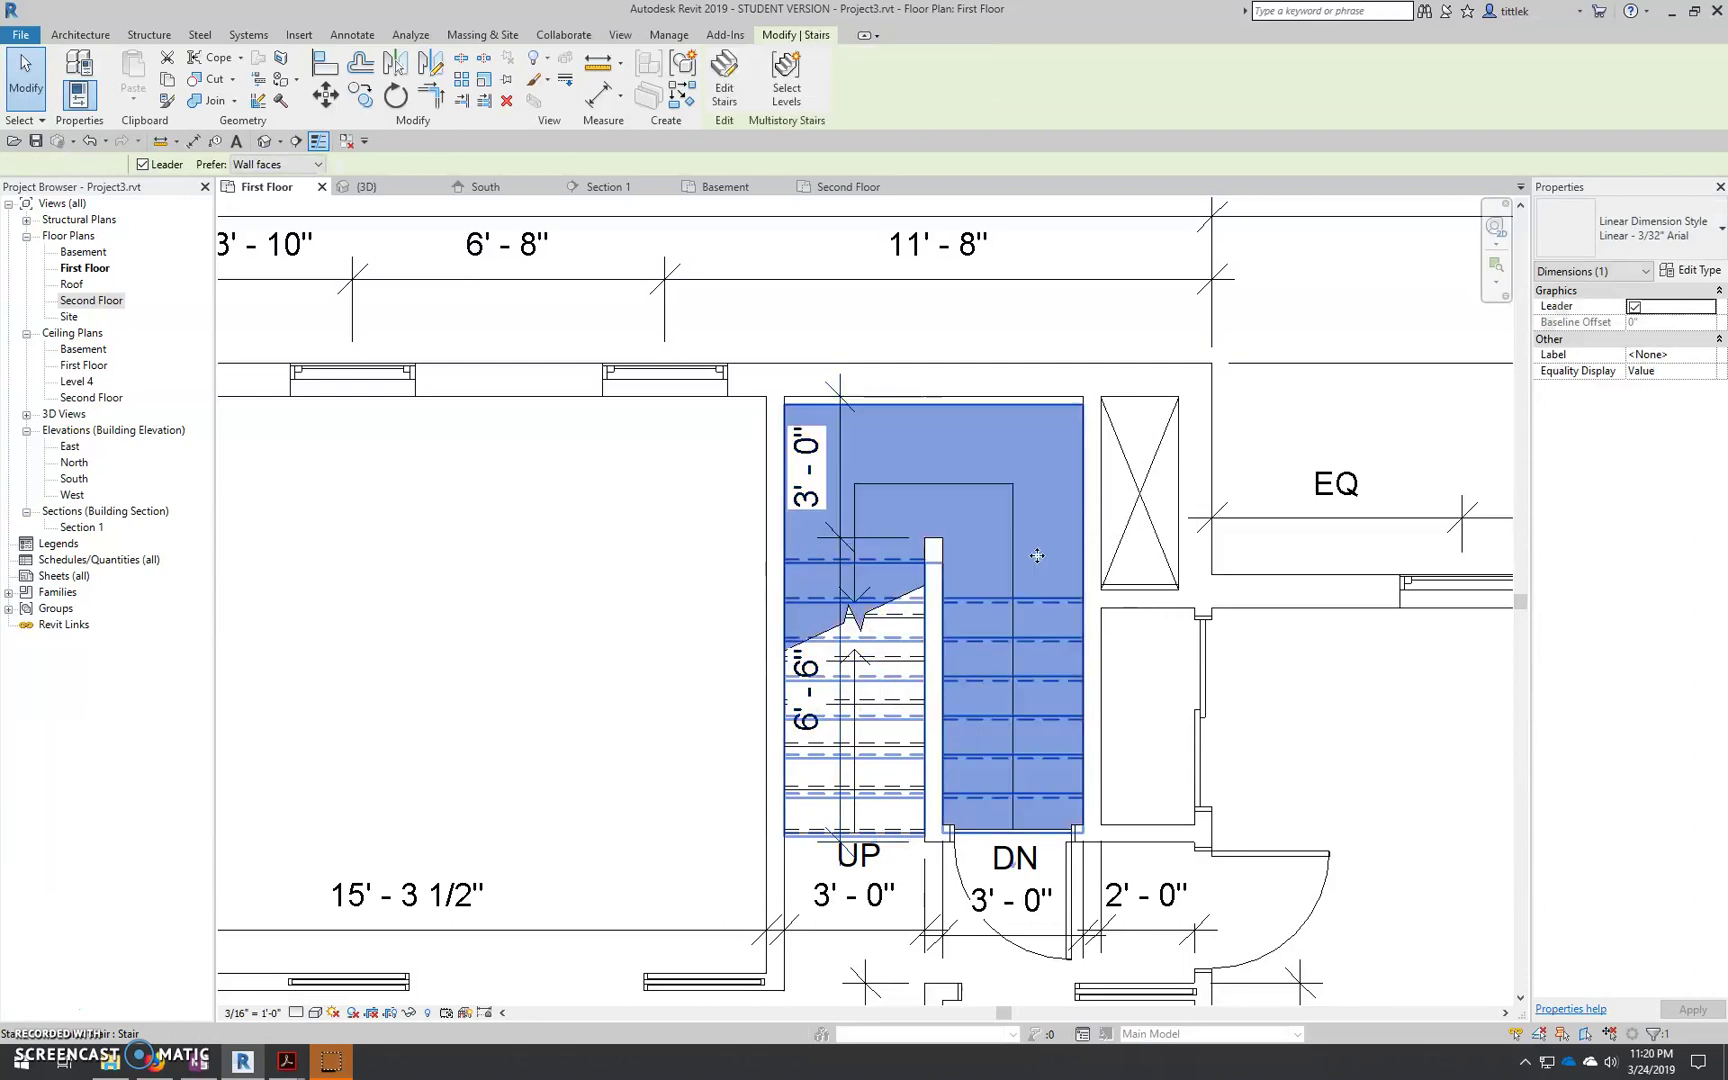
Review the whole first floor plan to check the interior, exterior and porch dimensions
scroll(1041, 808, "down", 2)
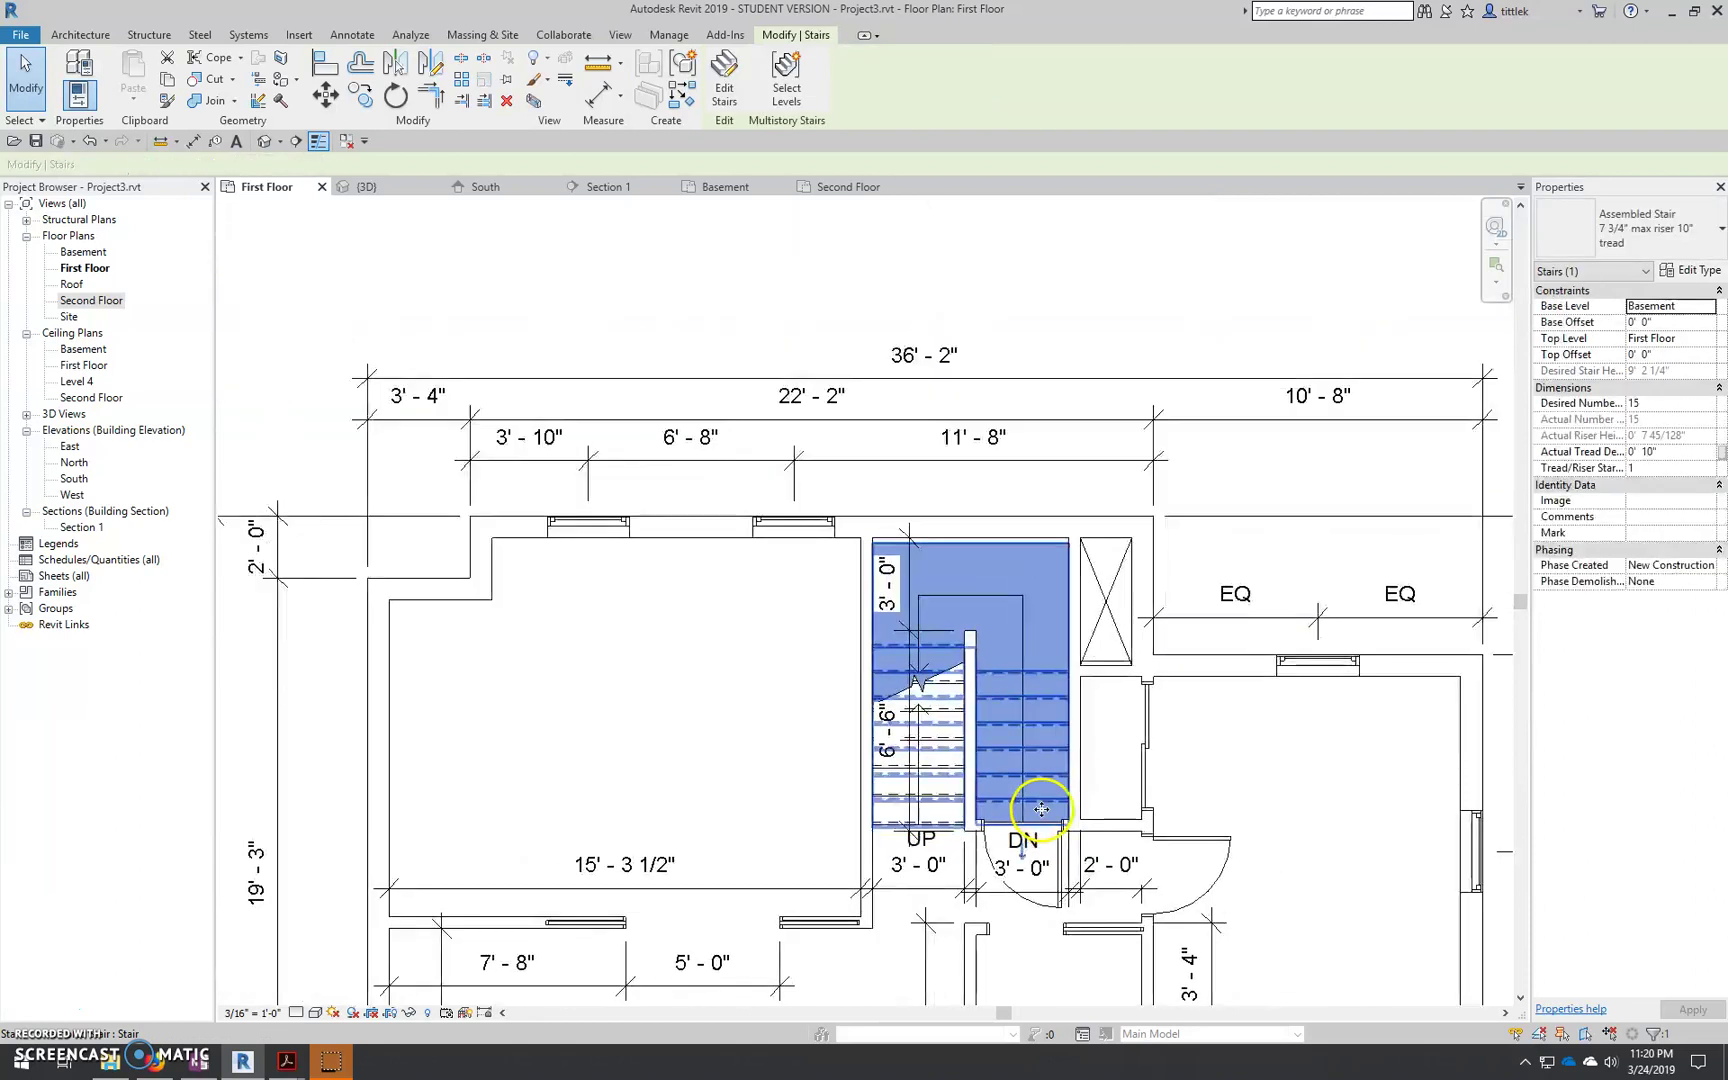
left_click(1252, 805)
scroll(629, 760, "down", 2)
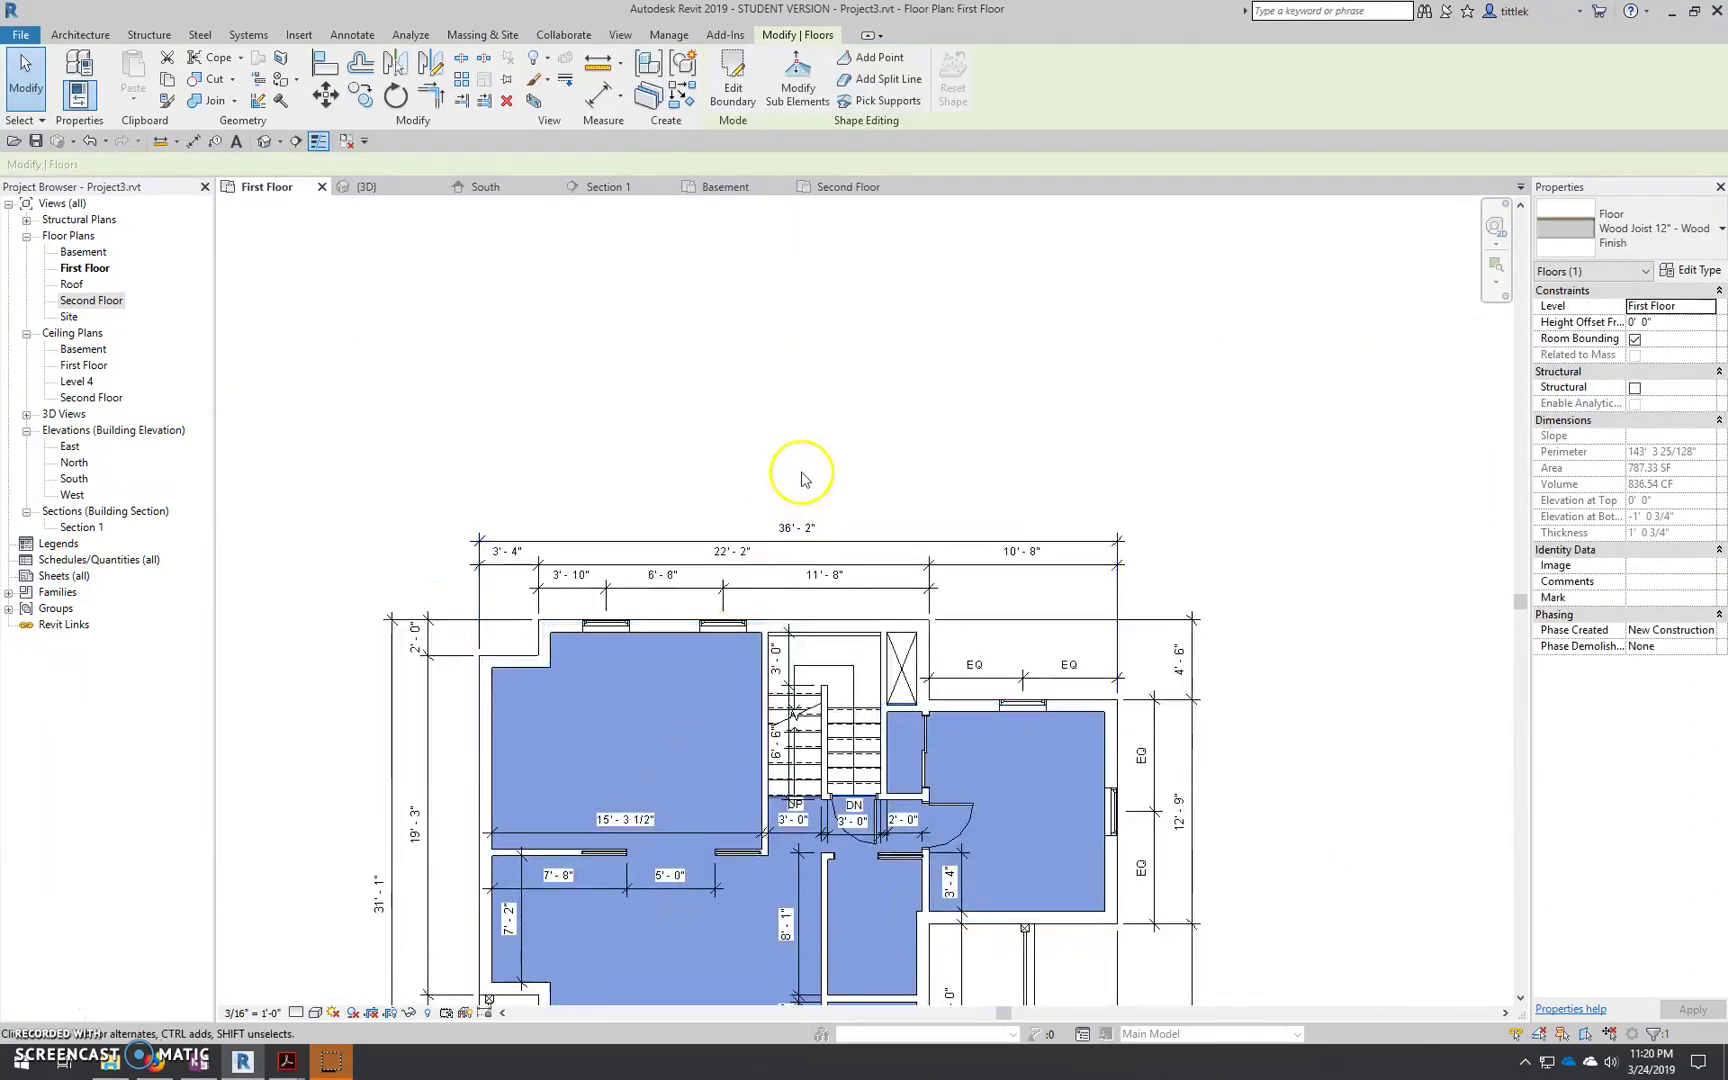
left_click(803, 476)
scroll(656, 848, "down", 2)
middle_click_drag(657, 828, 767, 592)
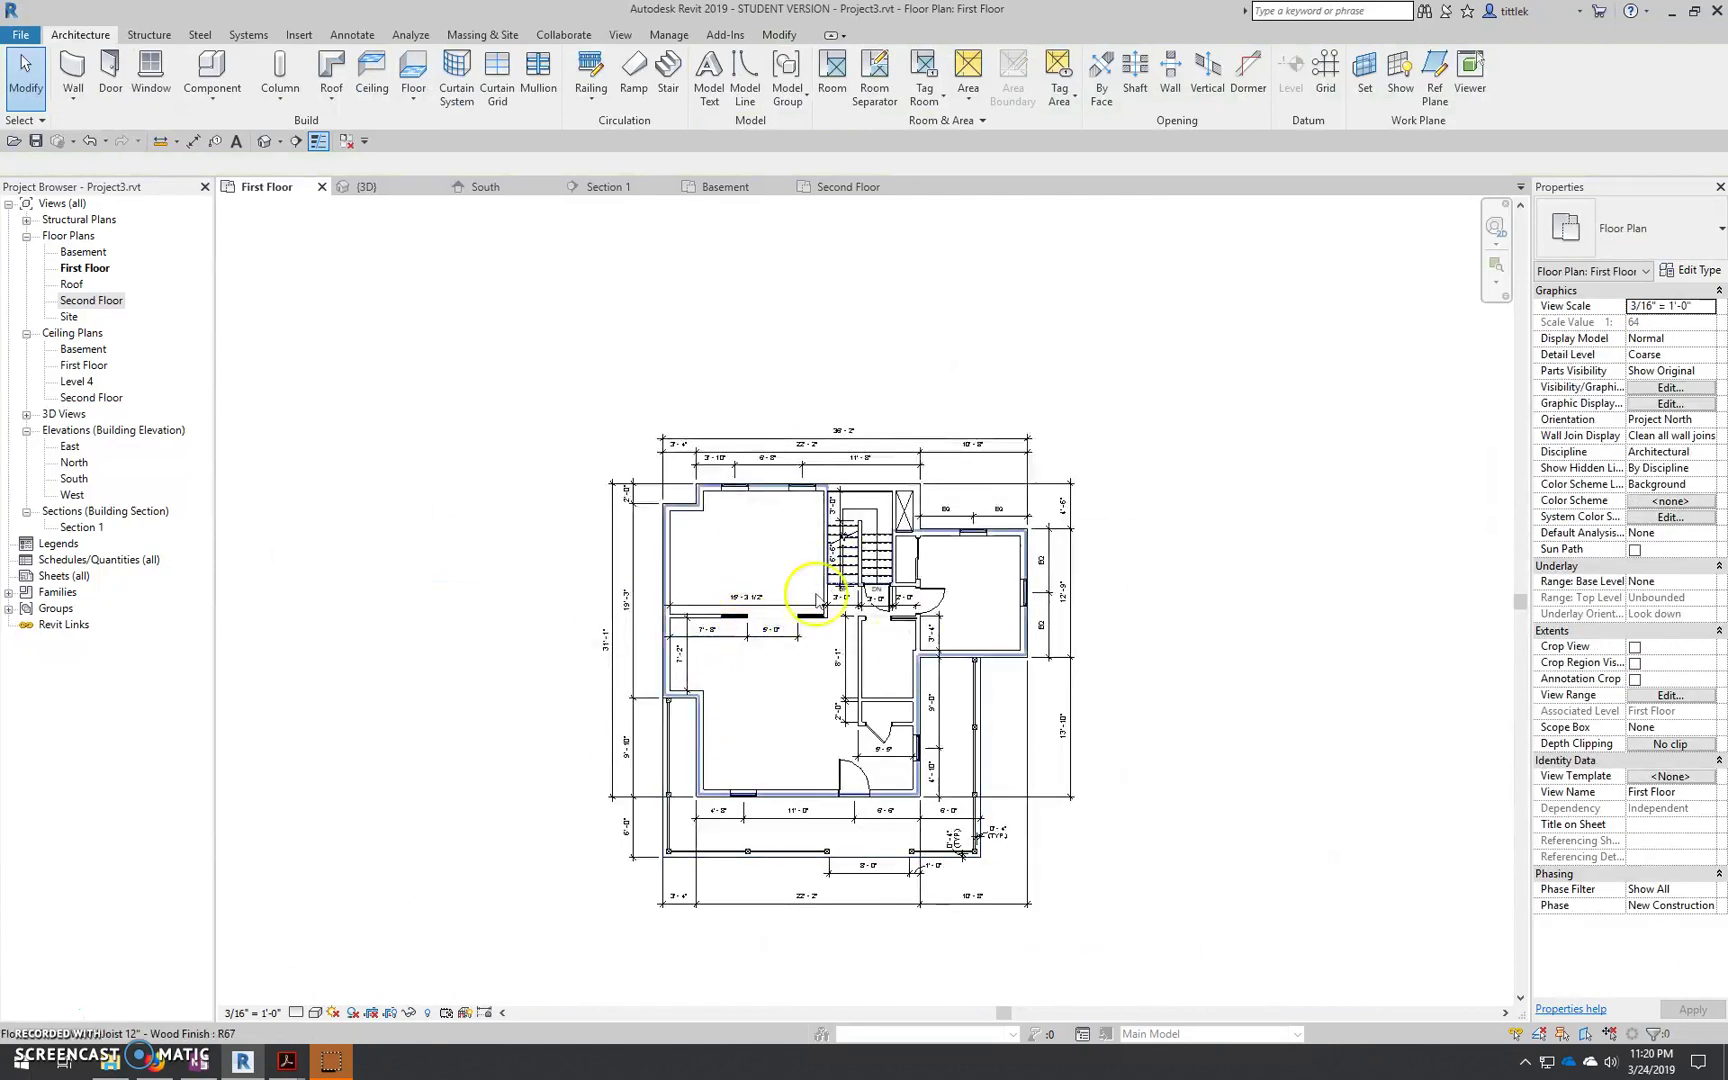
scroll(895, 752, "up", 1)
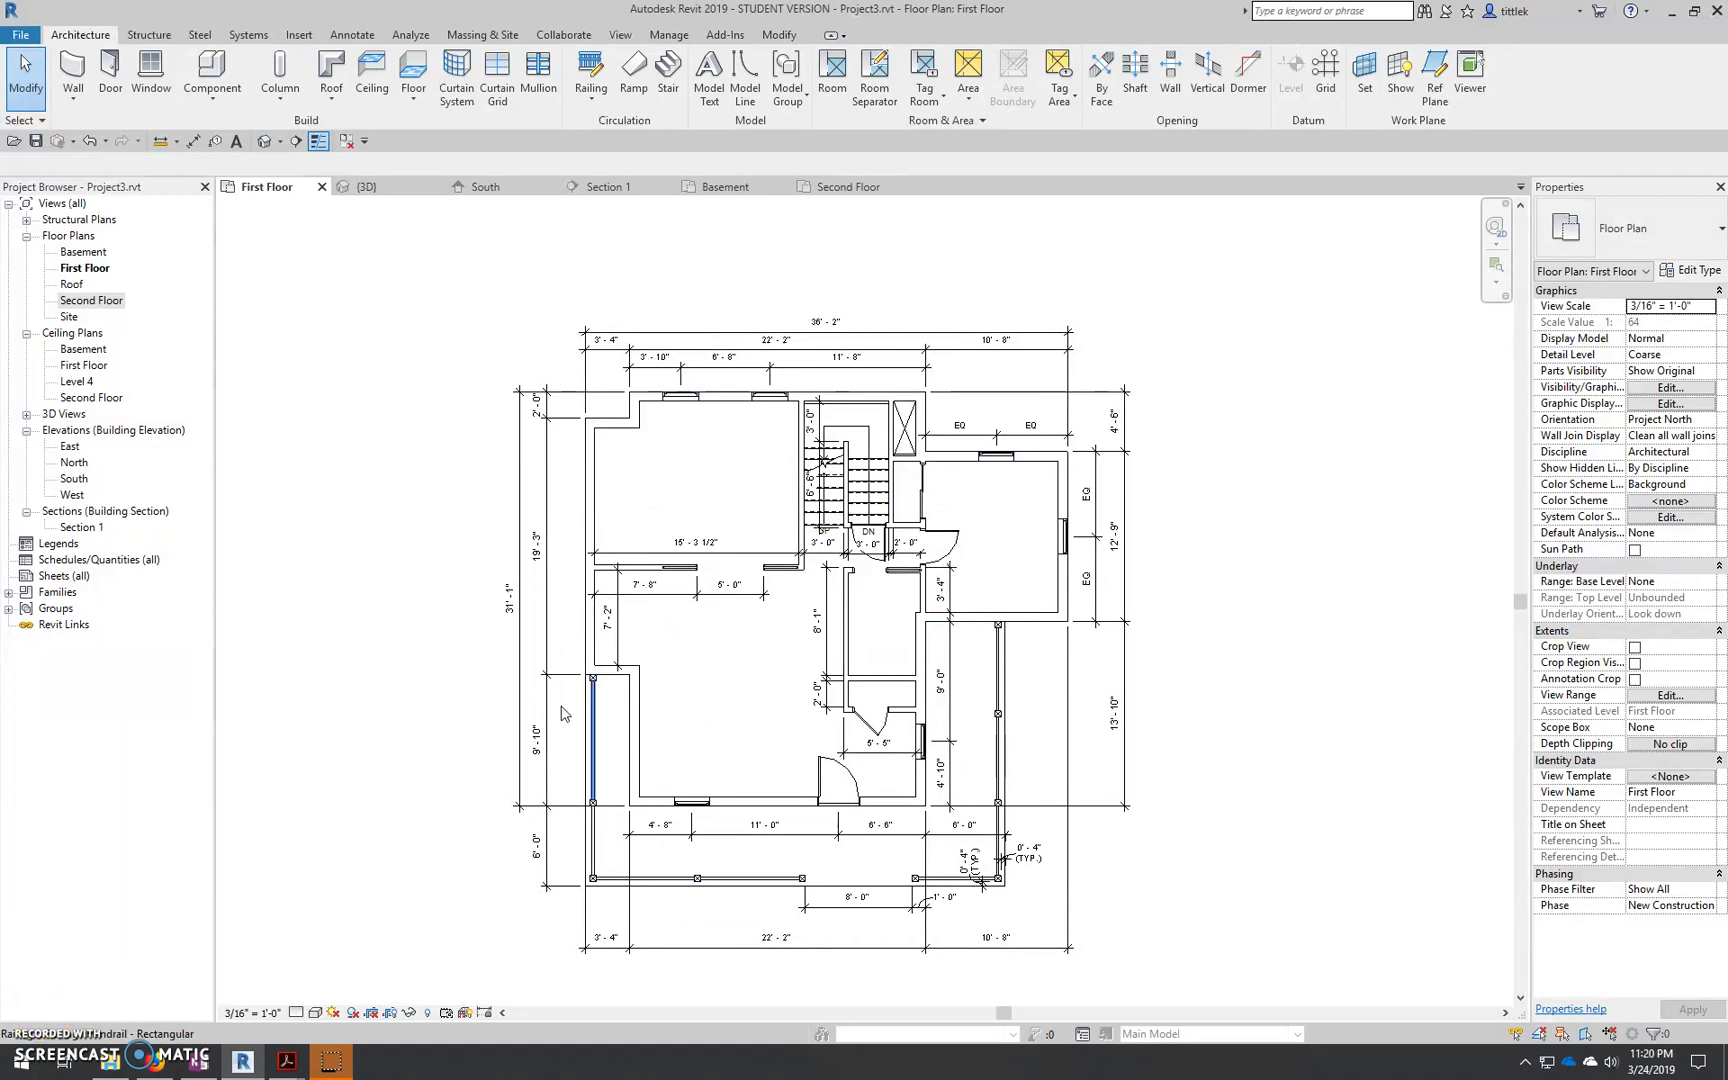
middle_click_drag(729, 695, 803, 640)
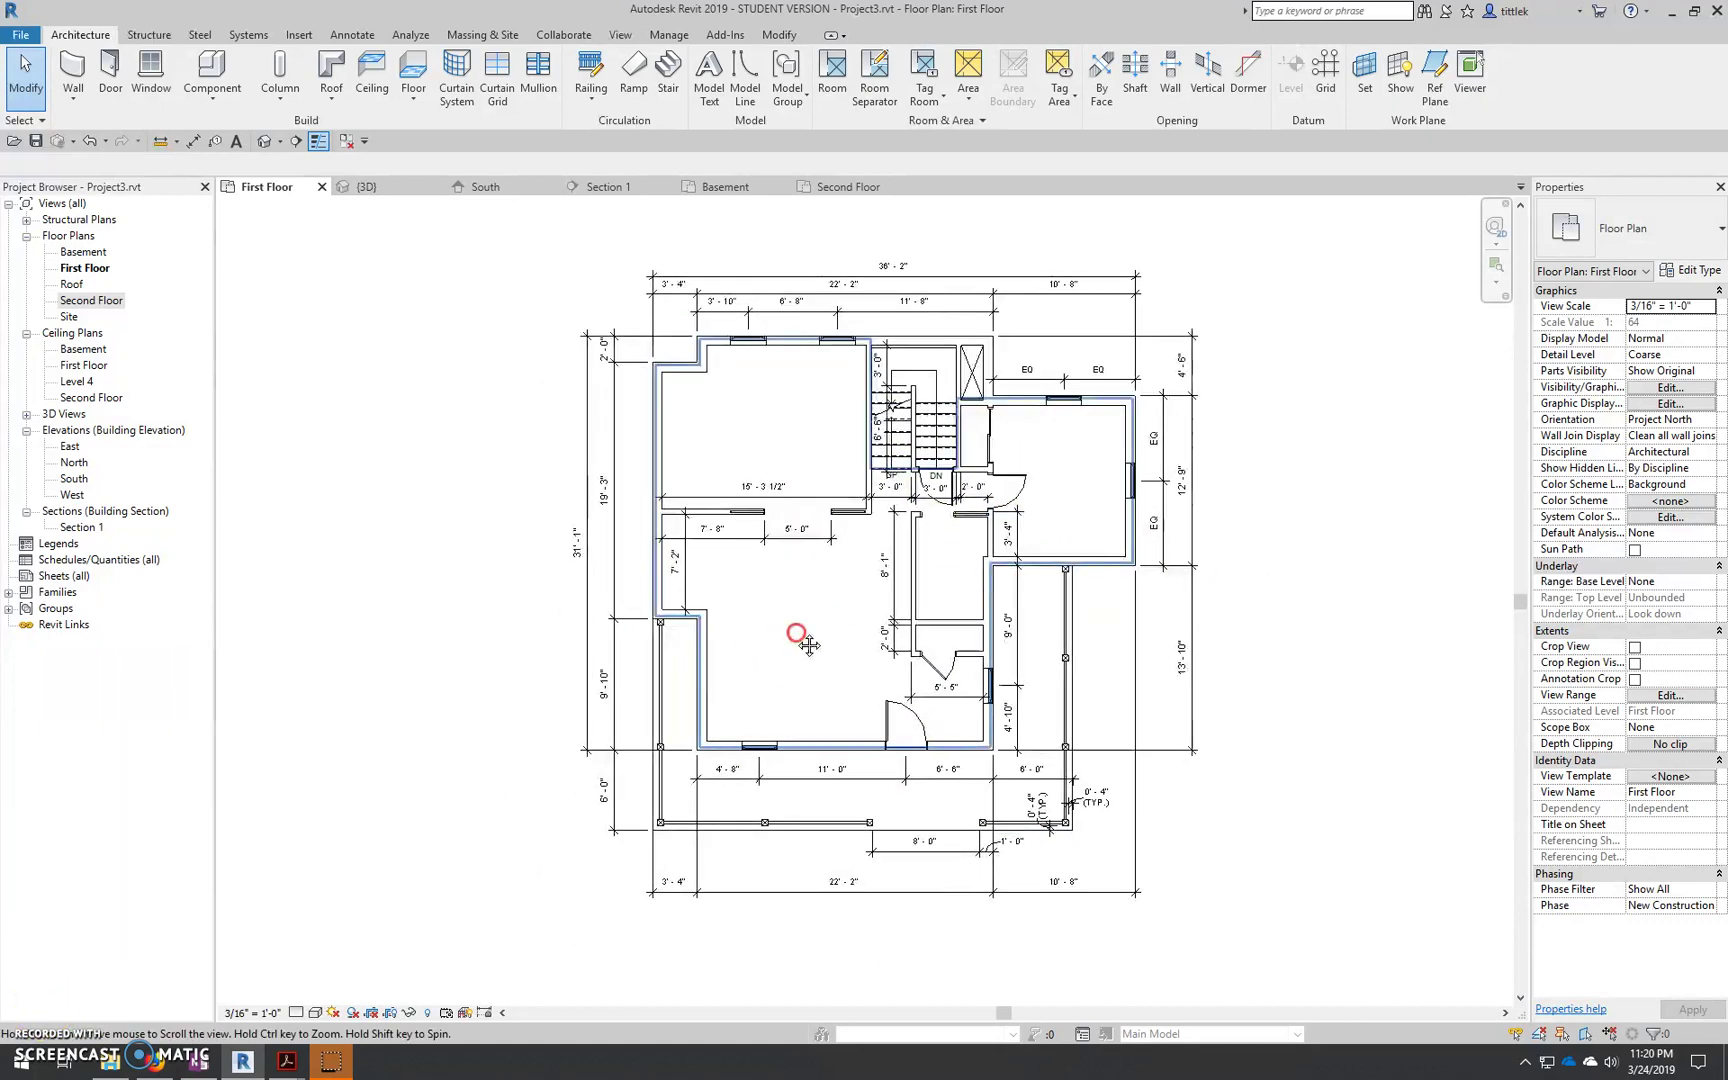
middle_click_drag(982, 592, 960, 608)
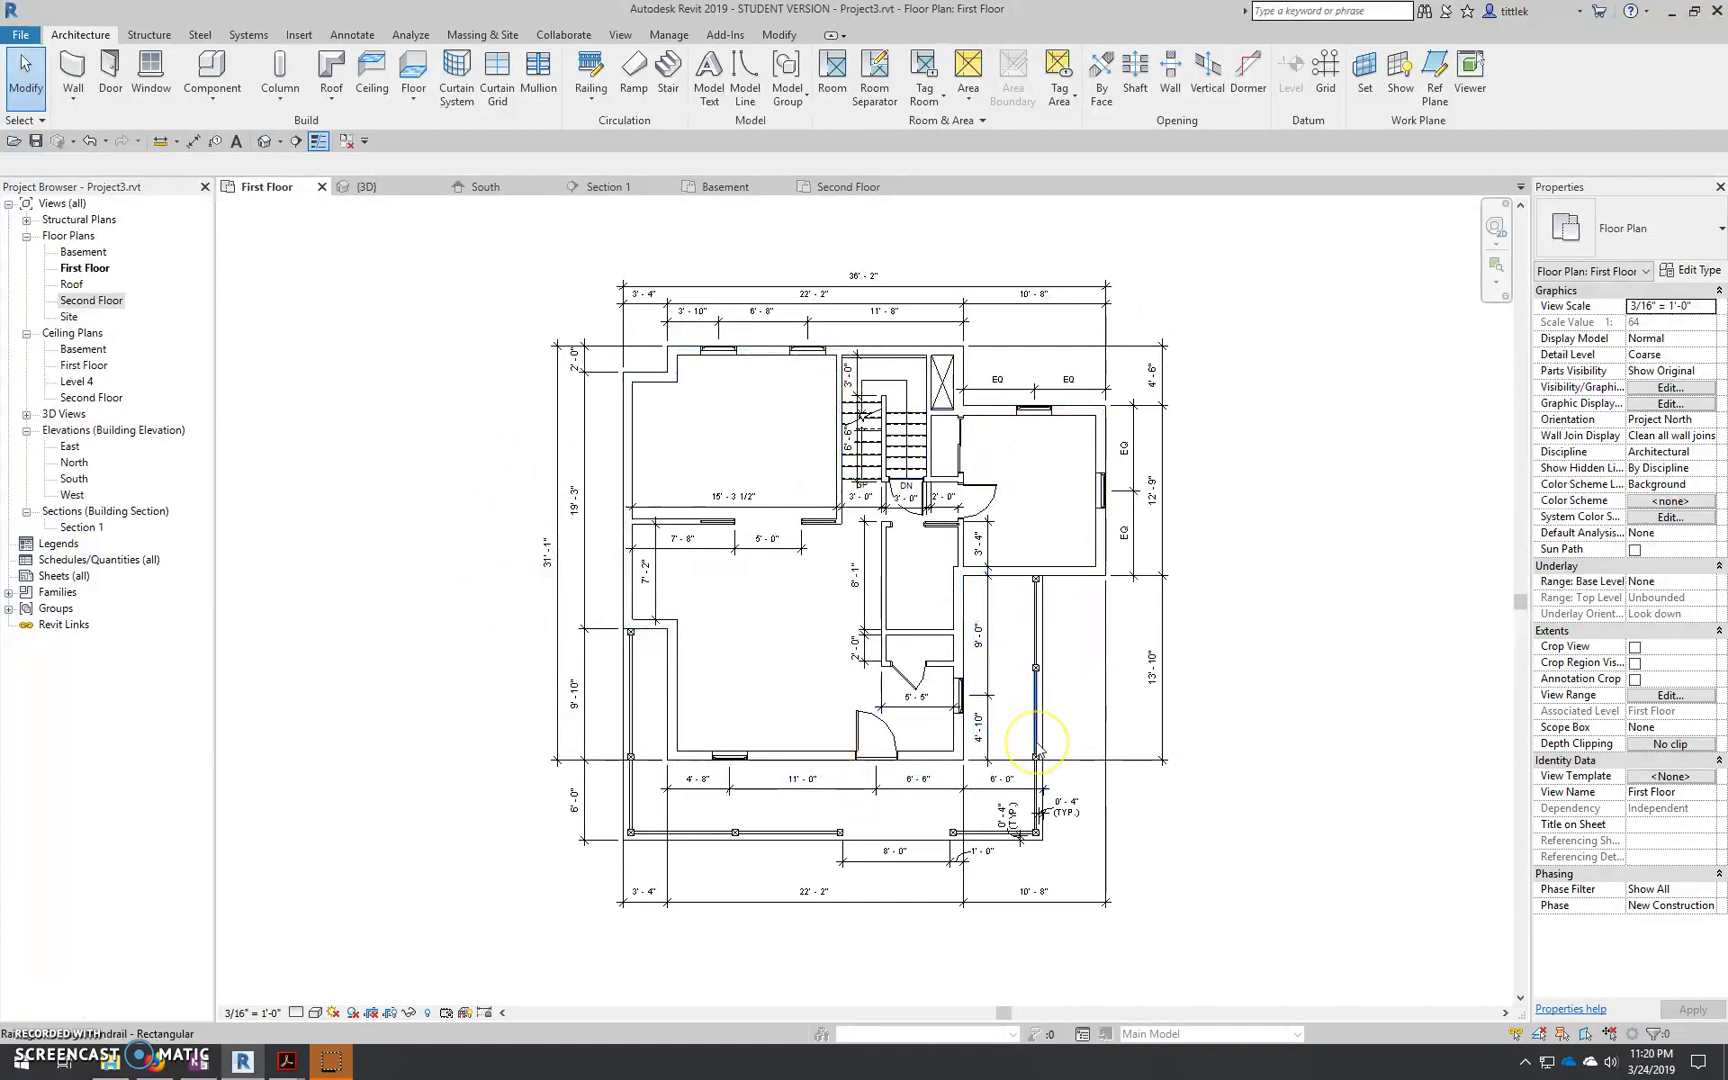
Open the 3D view, turn off its section box, and orient the model to the front-right isometric corner
left_click(367, 187)
scroll(1265, 822, "down", 6)
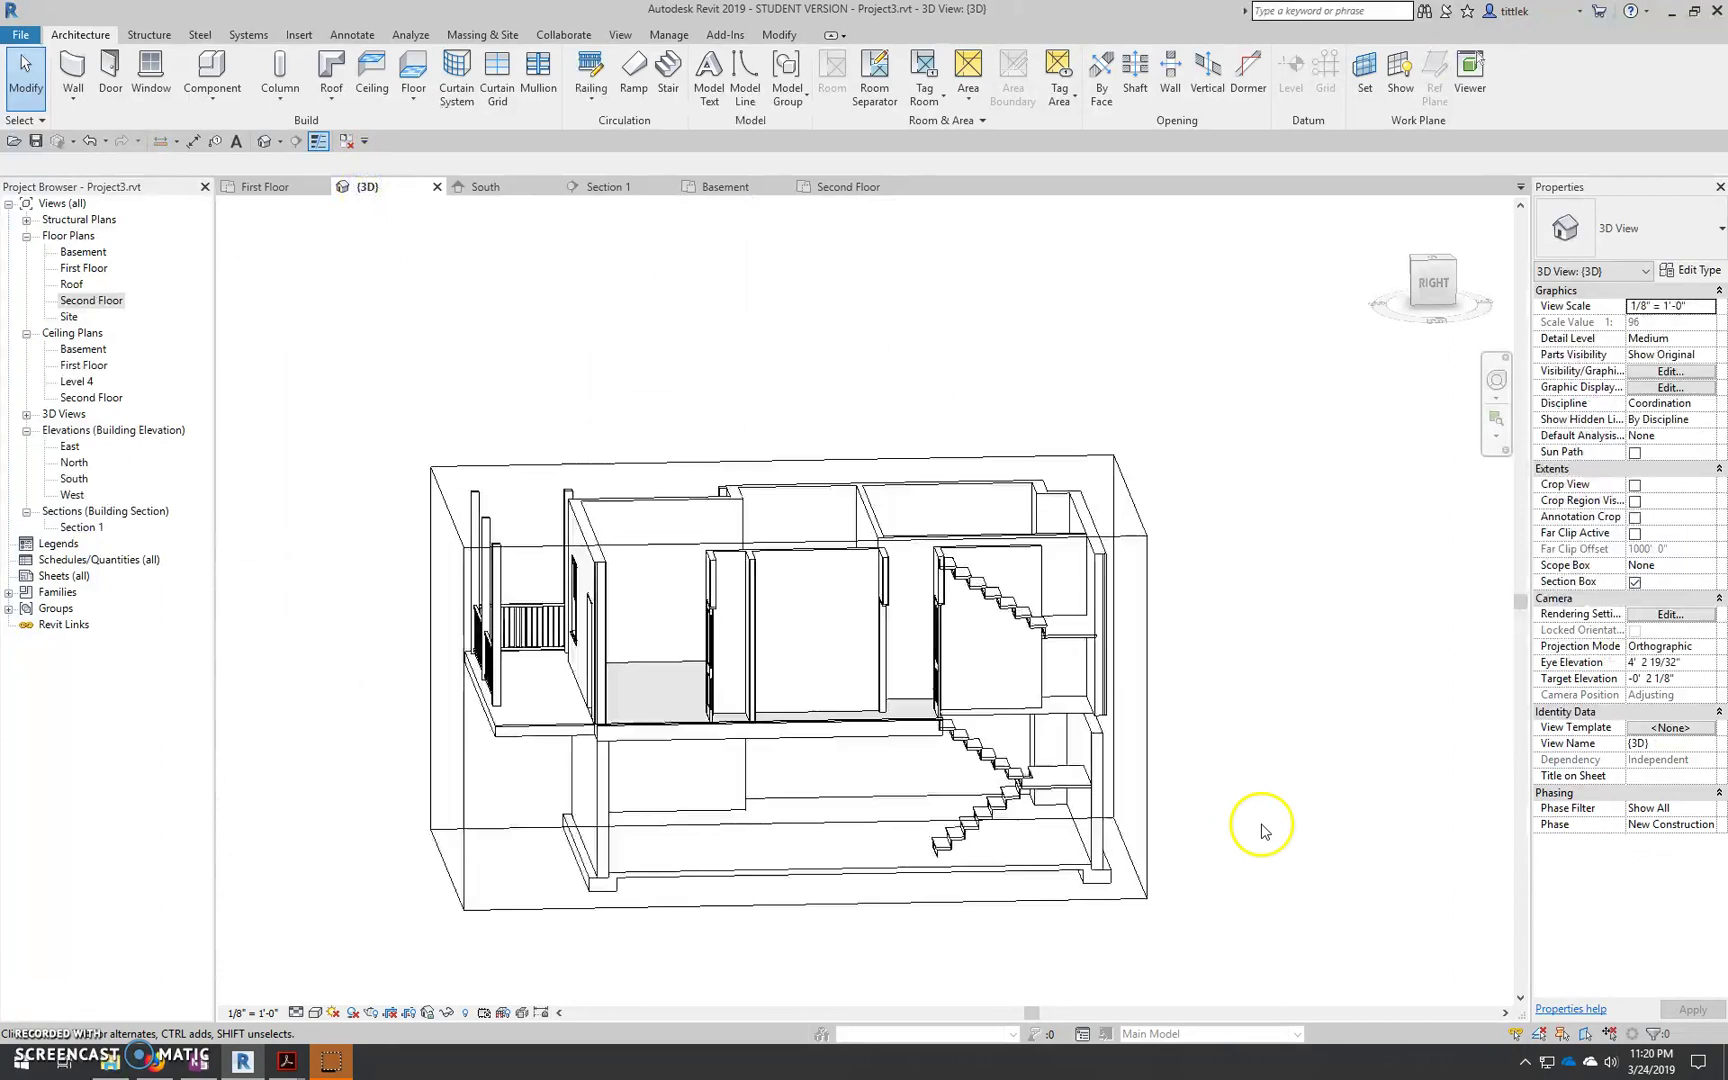
middle_click_drag(1265, 822, 1209, 855, "shift")
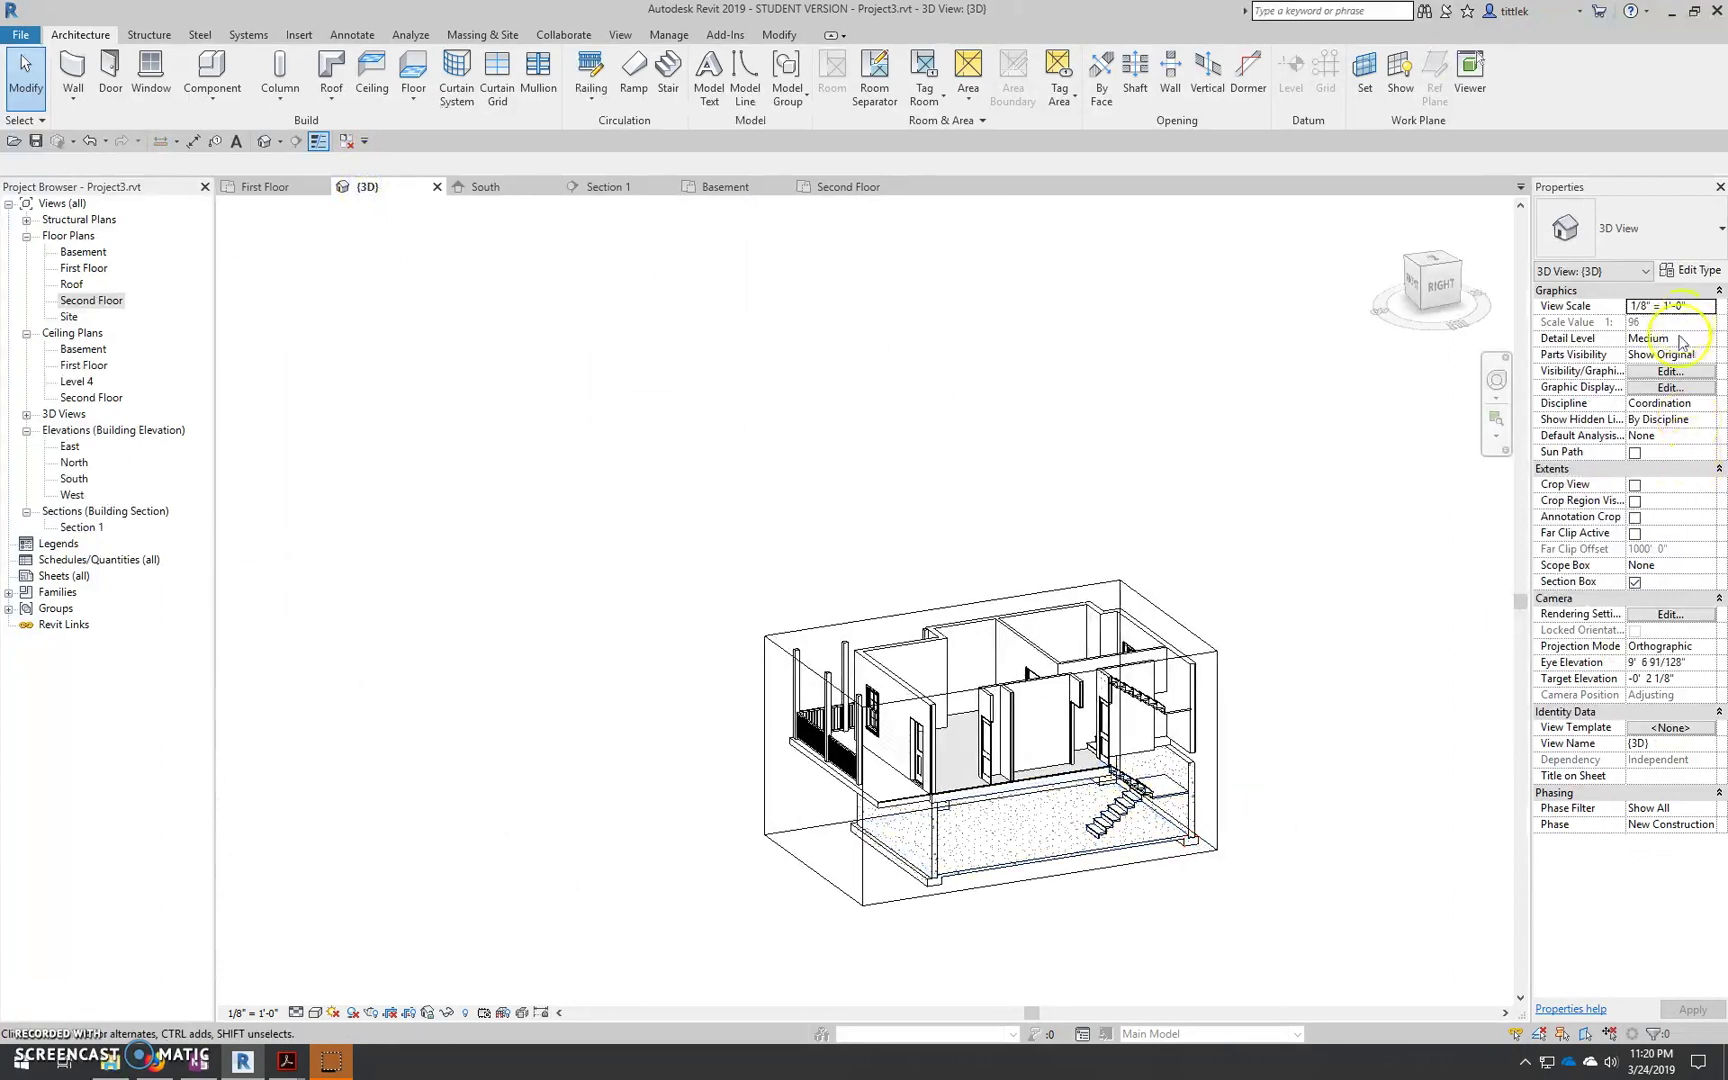
left_click(1635, 583)
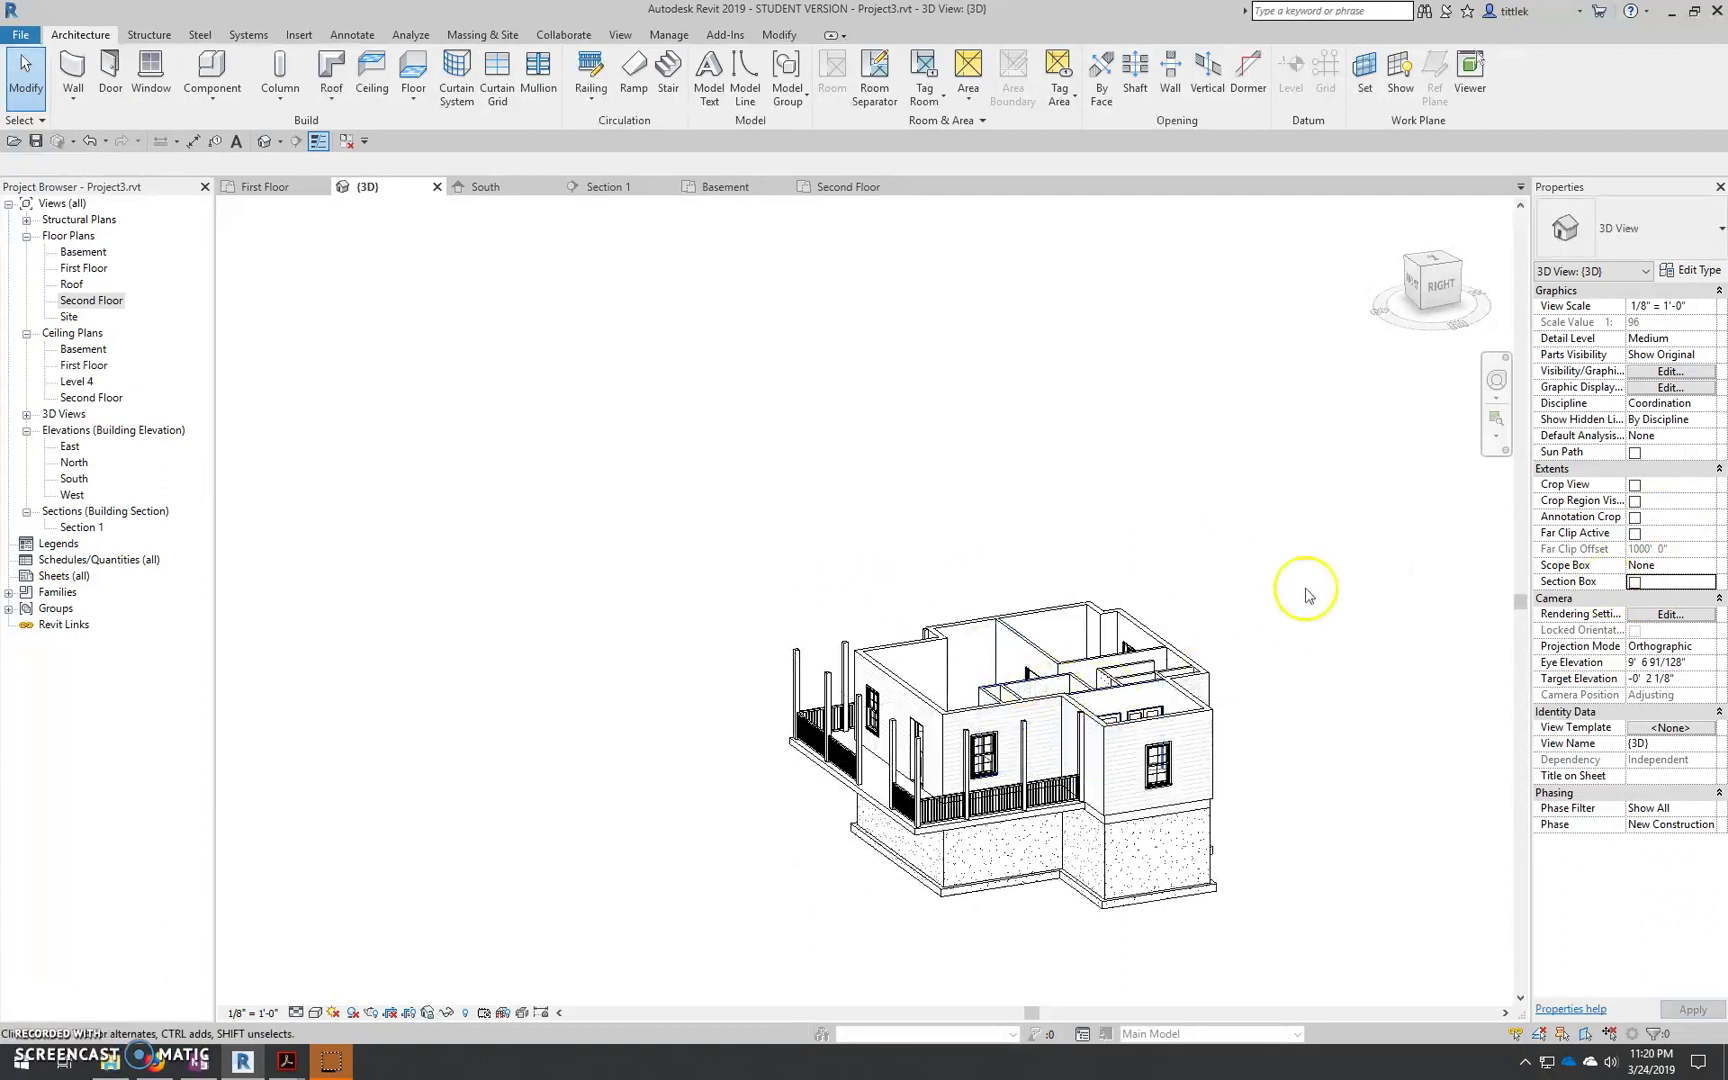
left_click(1424, 272)
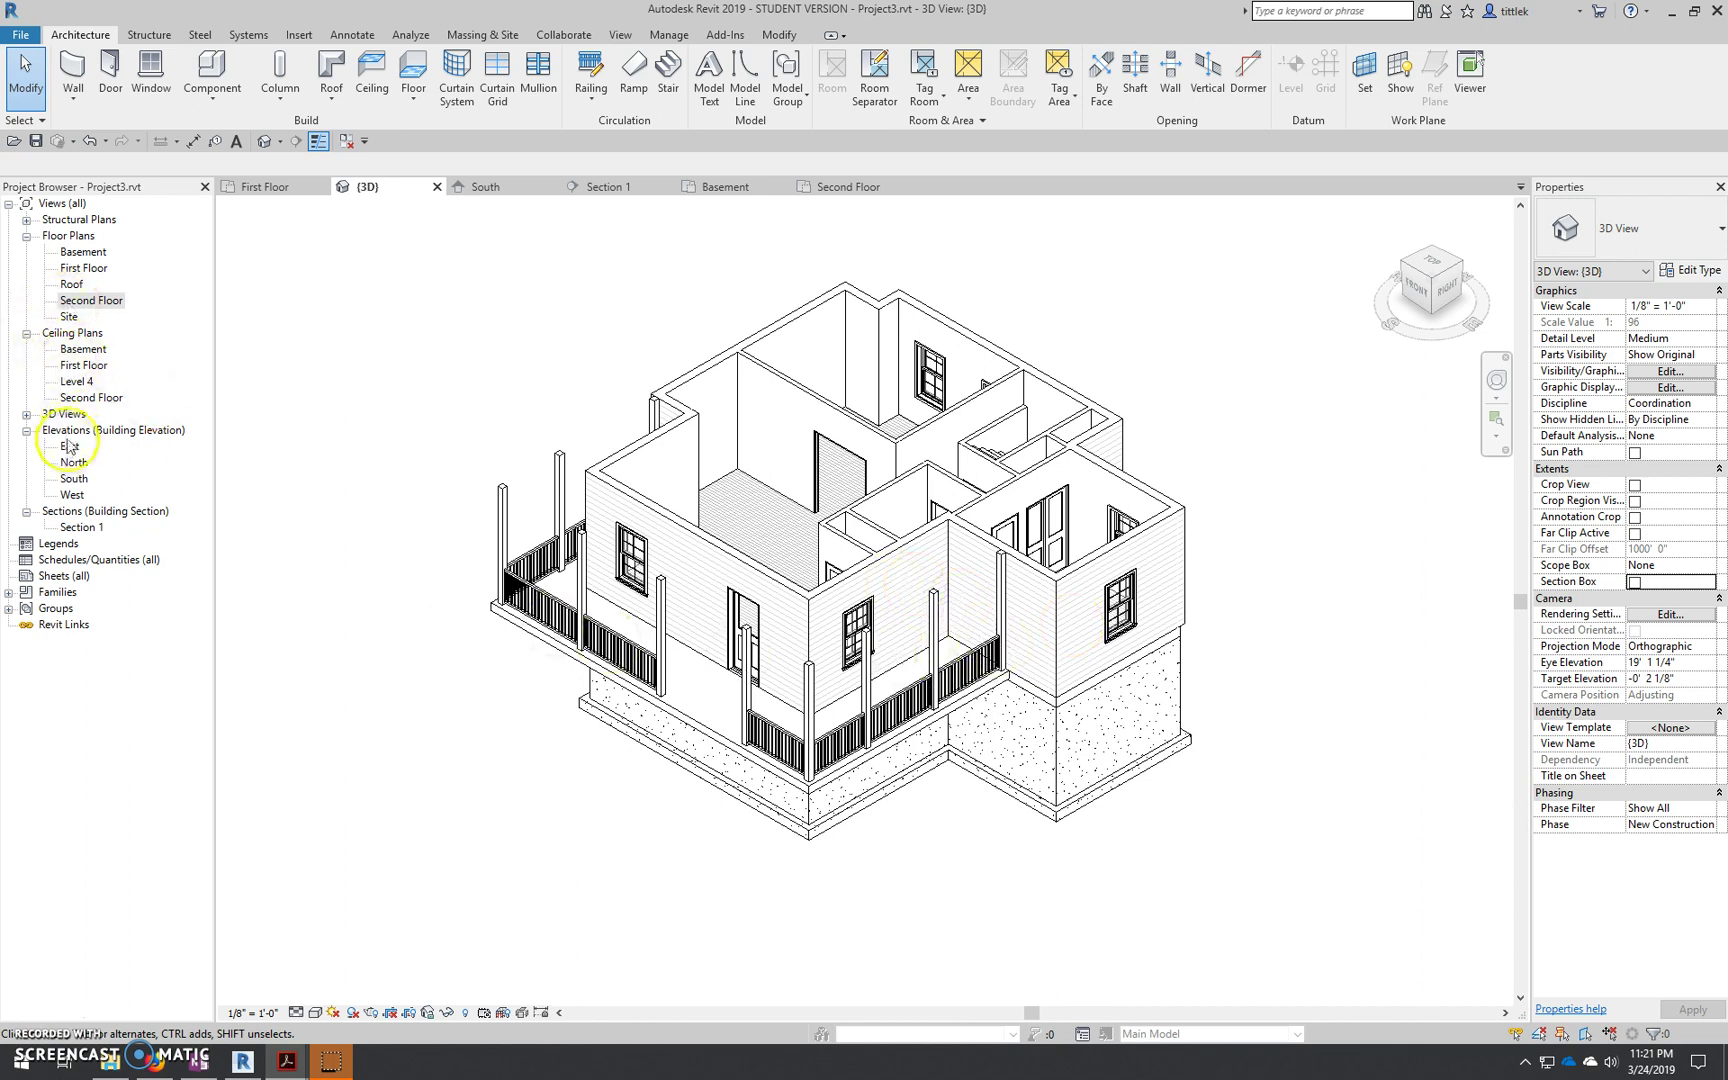
Rename the {3D} view of the whole house as Orthographic
left_click(26, 414)
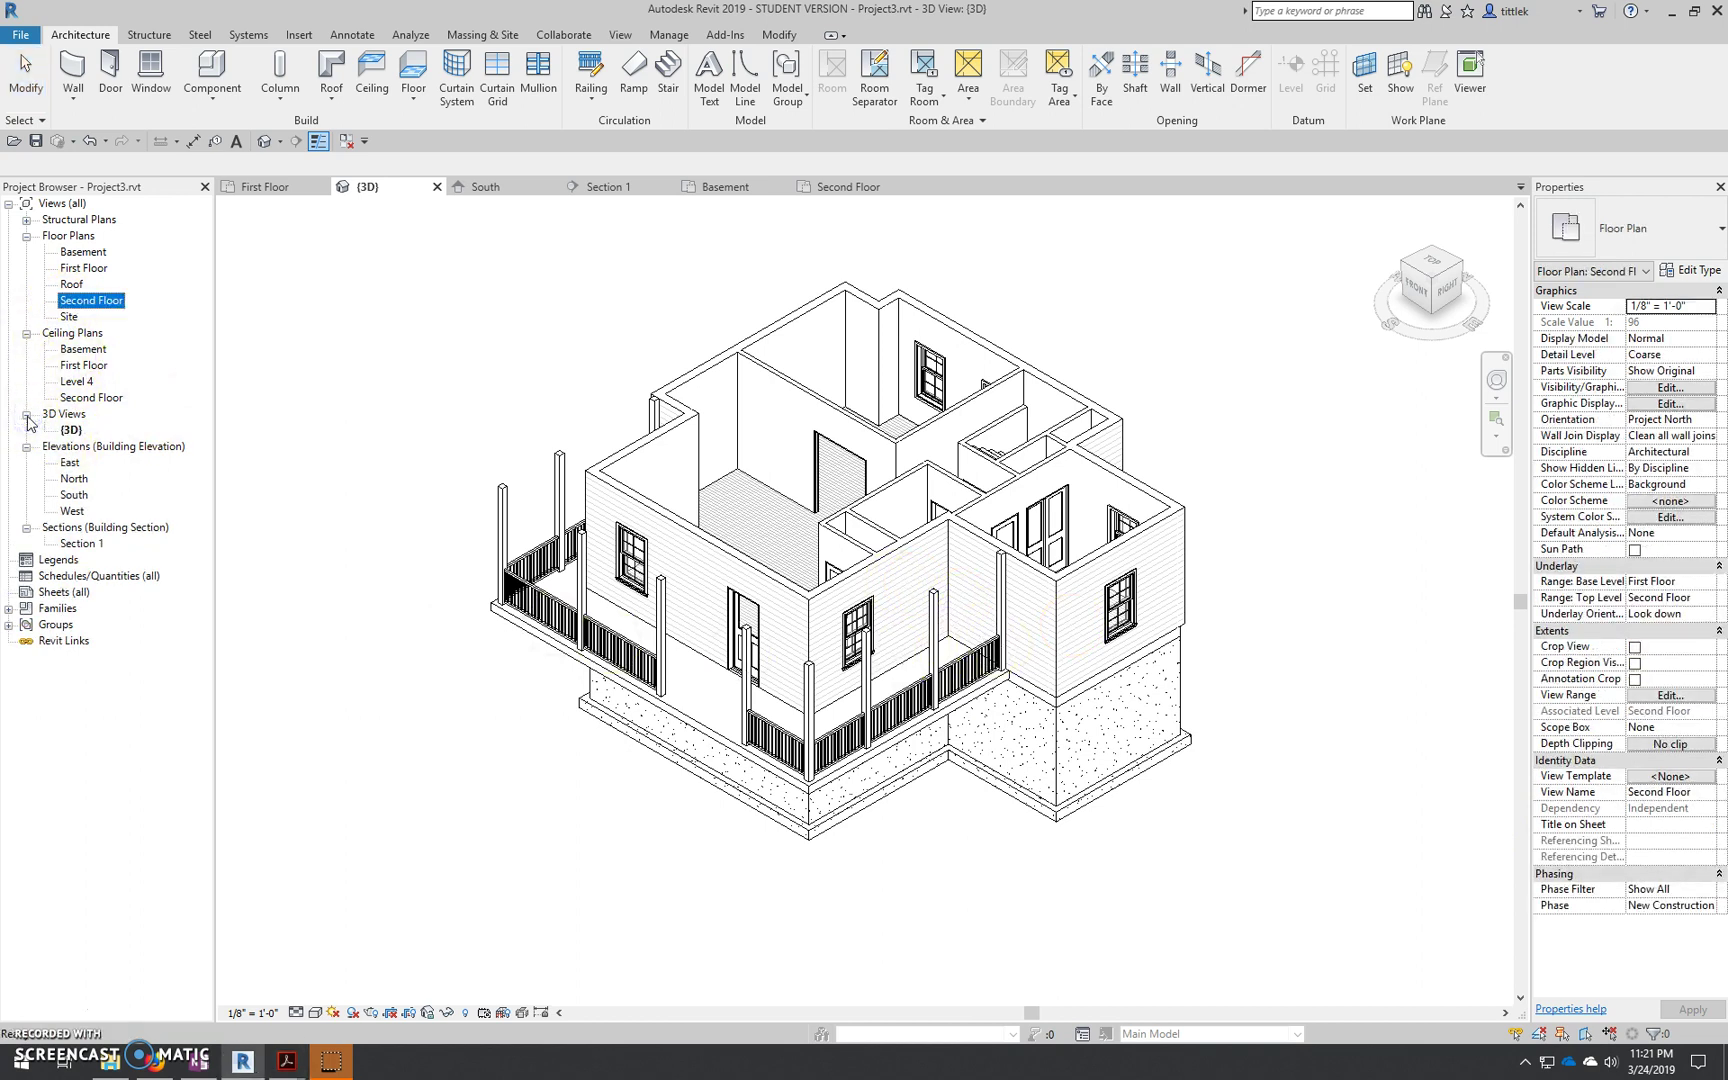
right_click(70, 430)
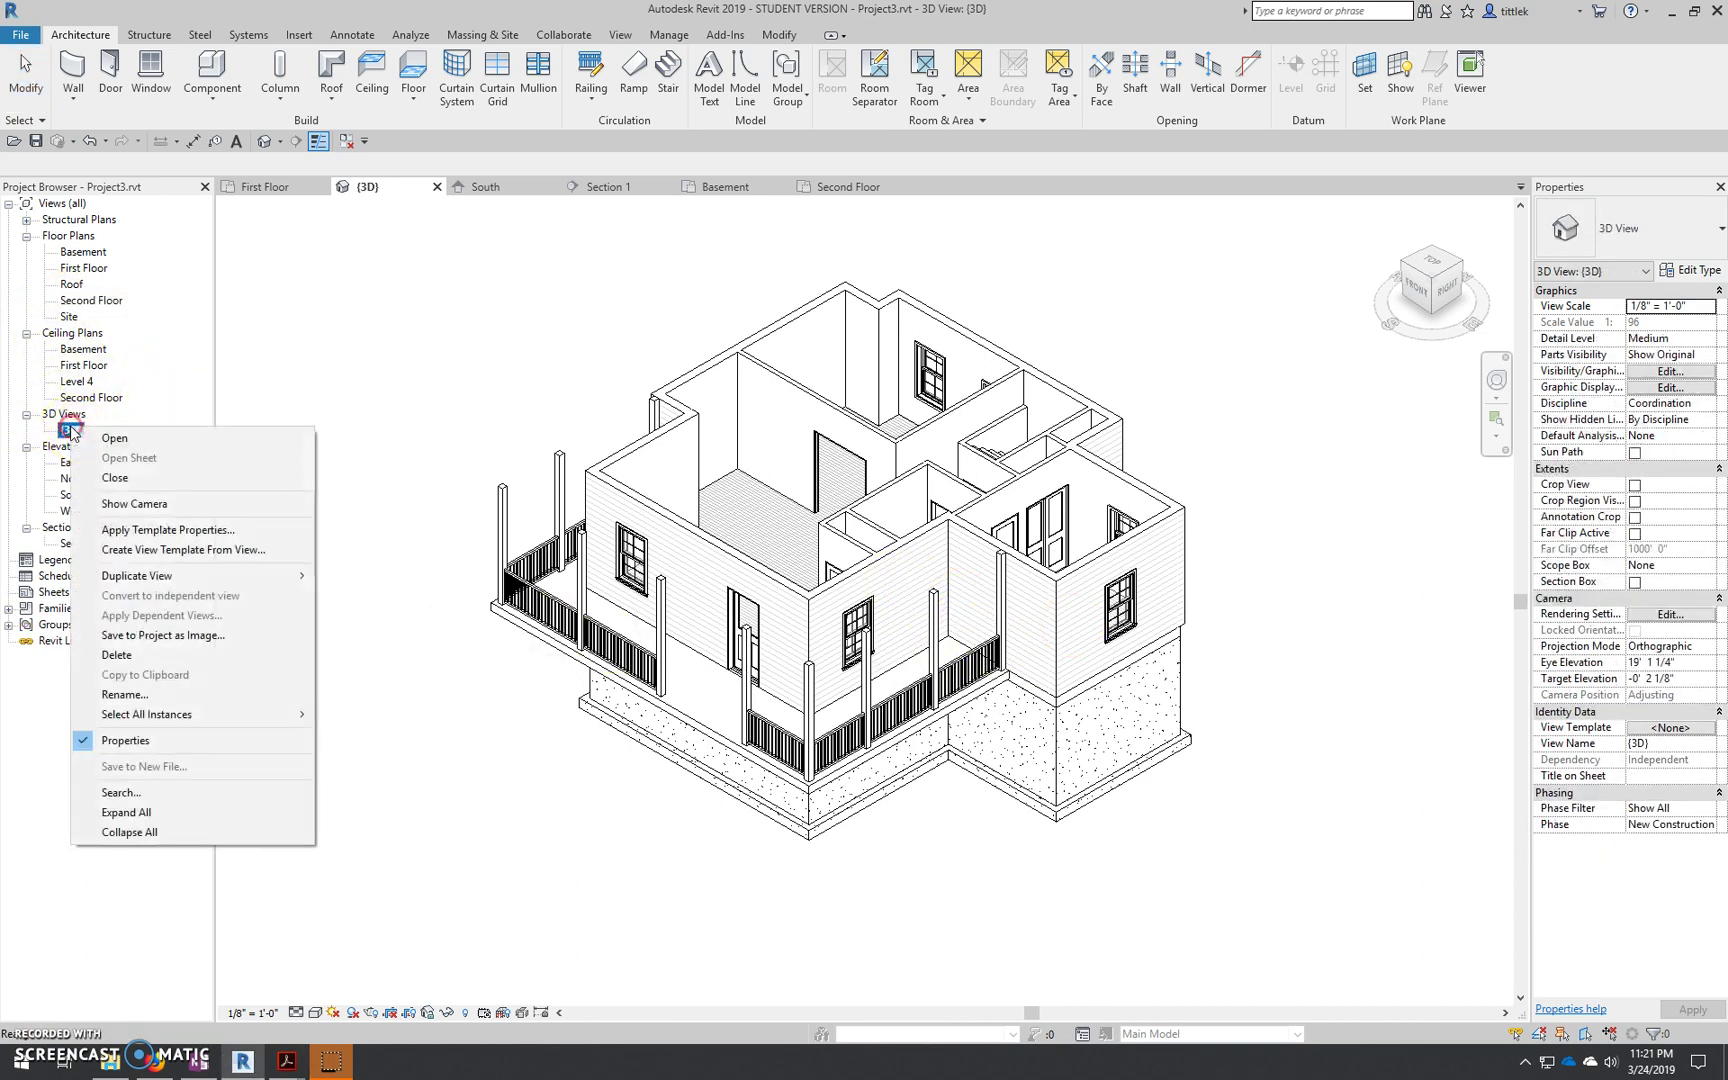
left_click(125, 694)
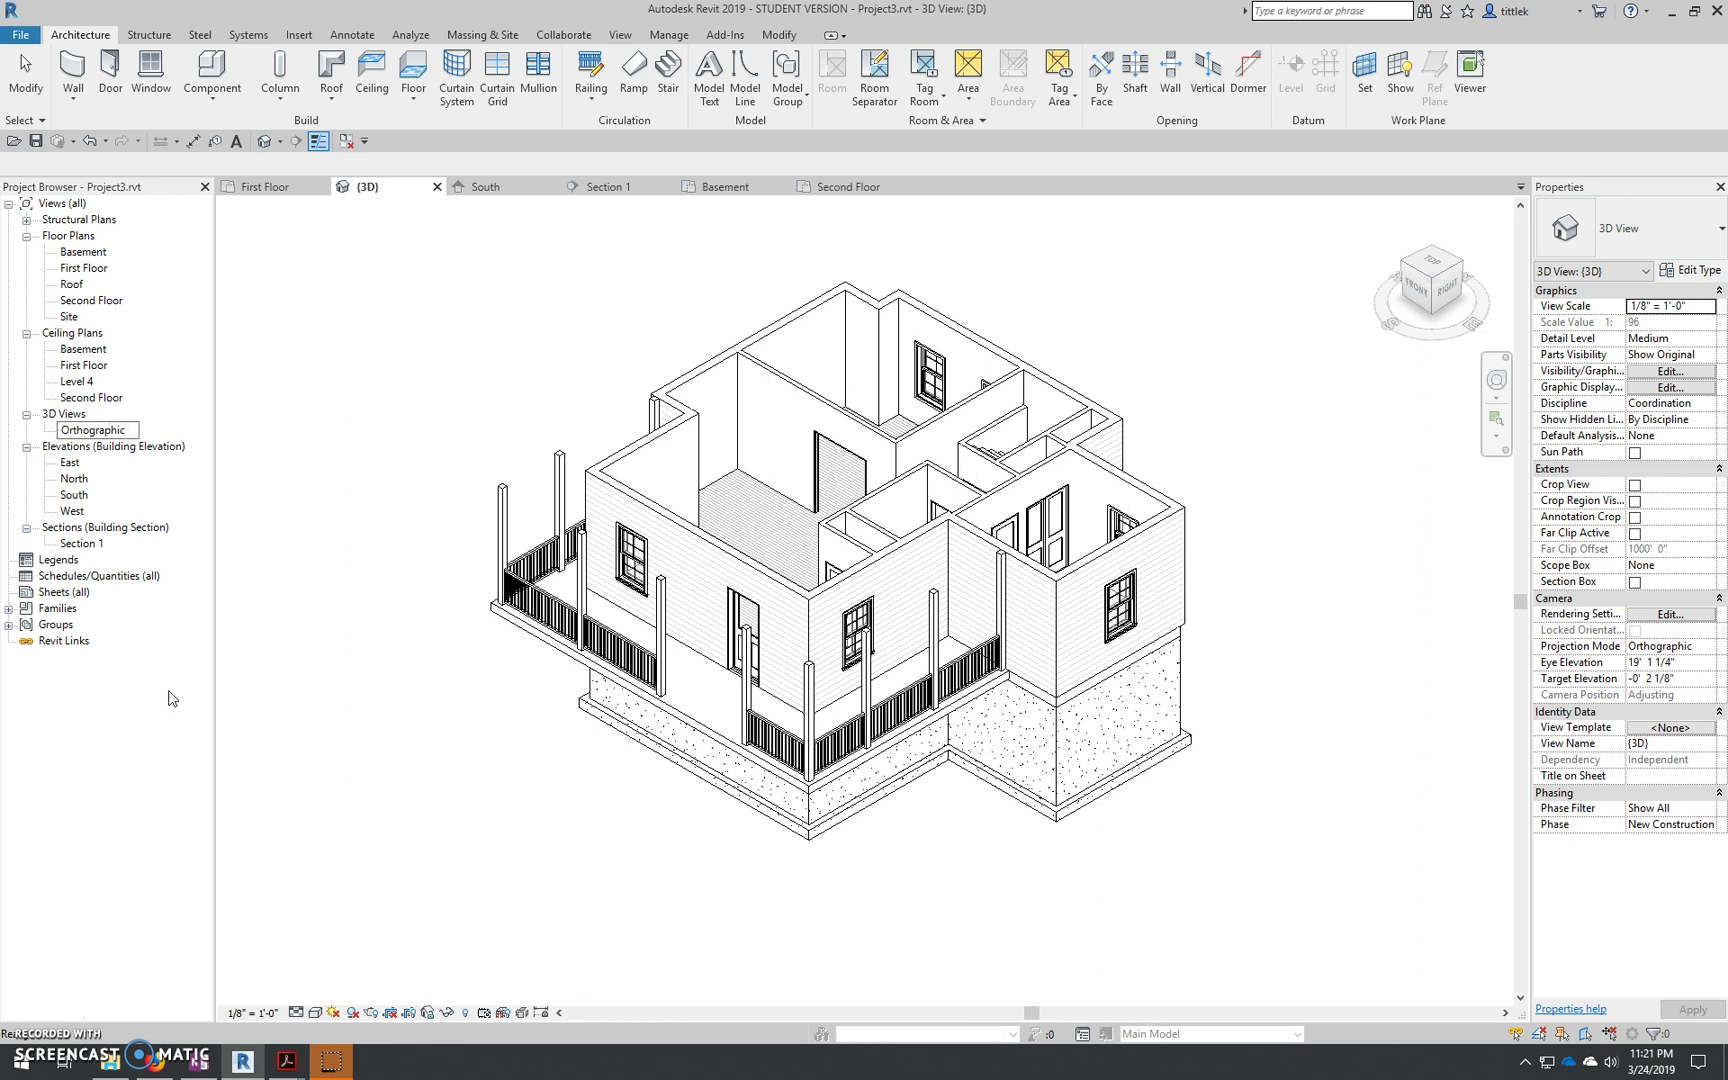
type("Orthographic")
key("Return")
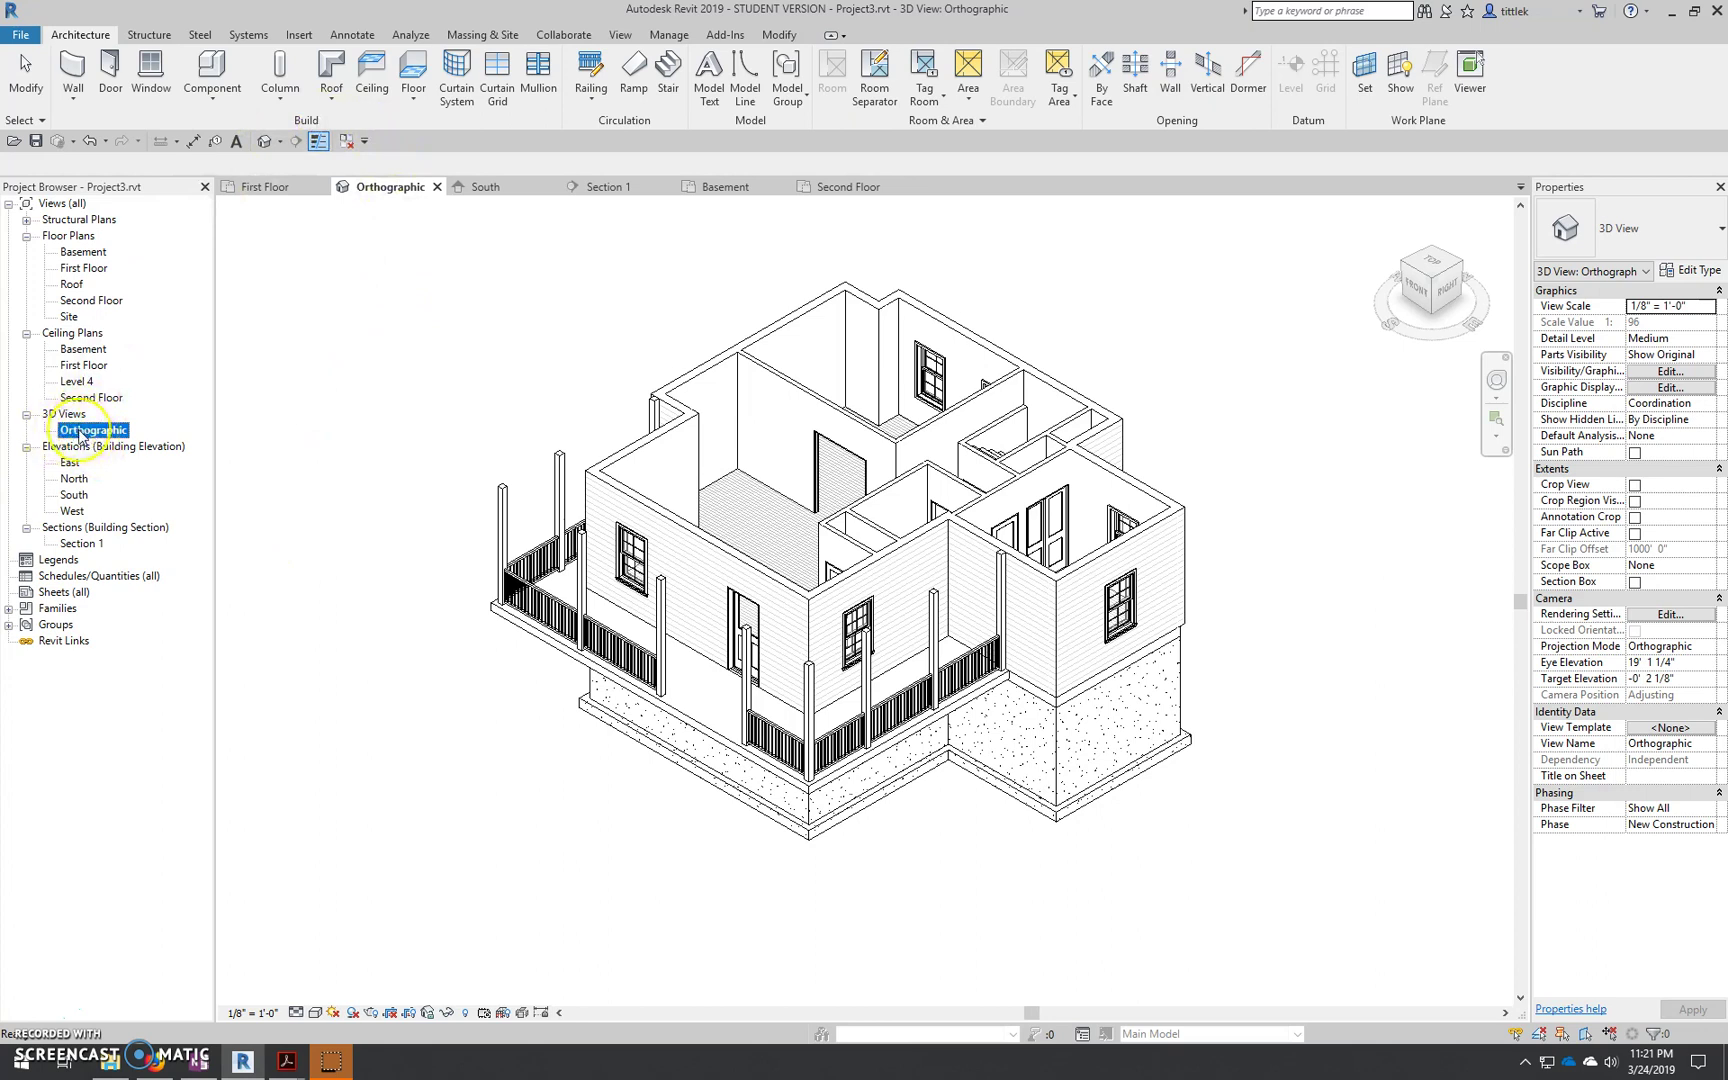
Create a new default 3D view and switch between it and the Orthographic view to compare them
left_click(266, 143)
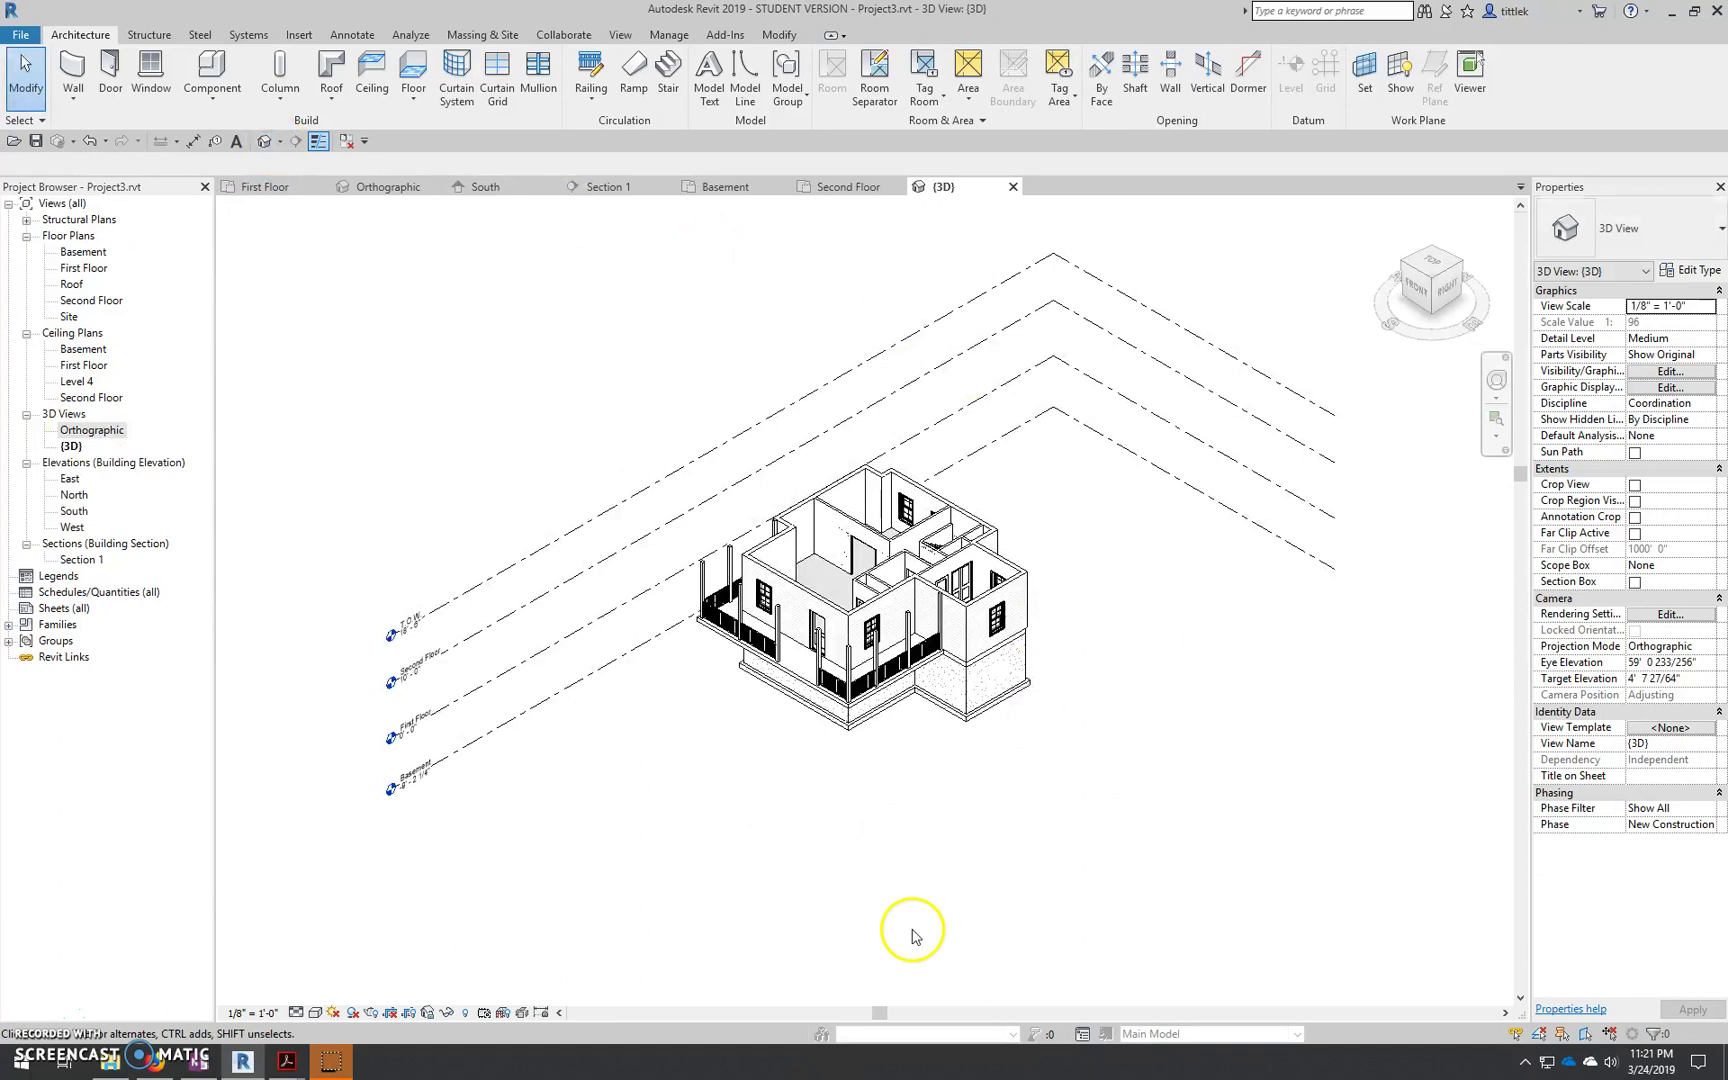
middle_click_drag(1020, 600, 875, 603, "shift")
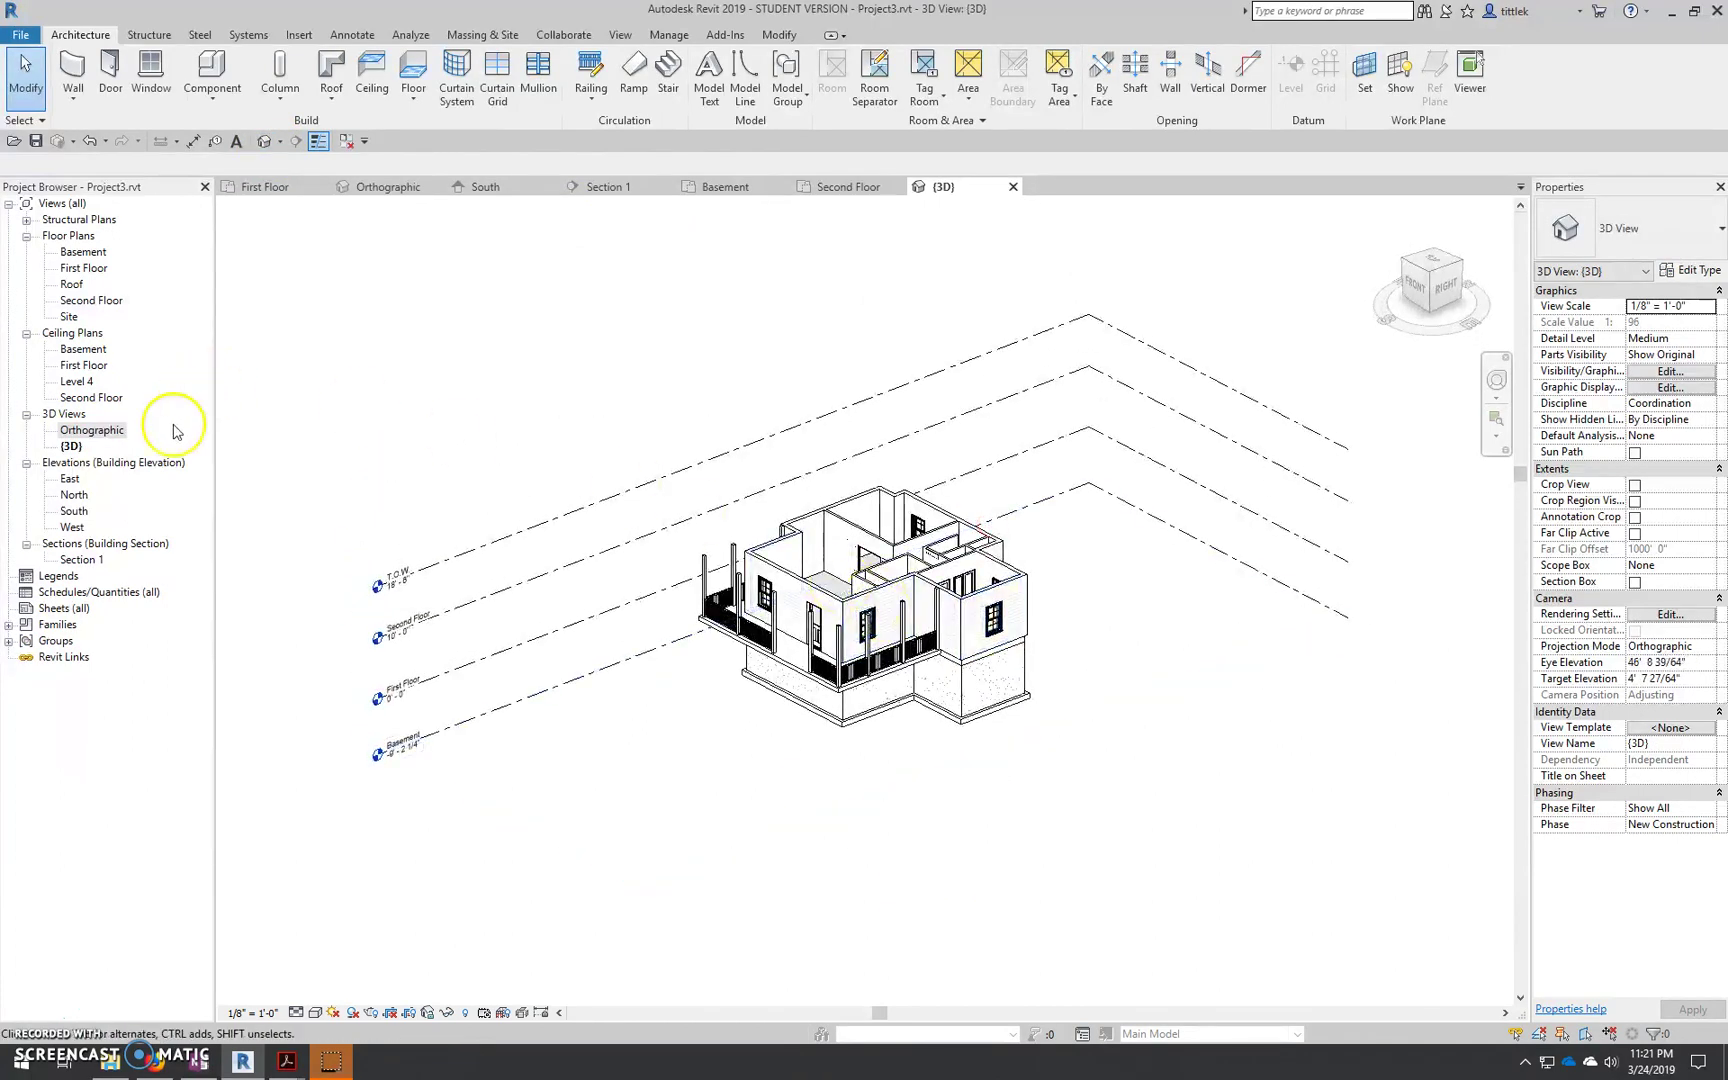
left_click(98, 431)
double_click(98, 431)
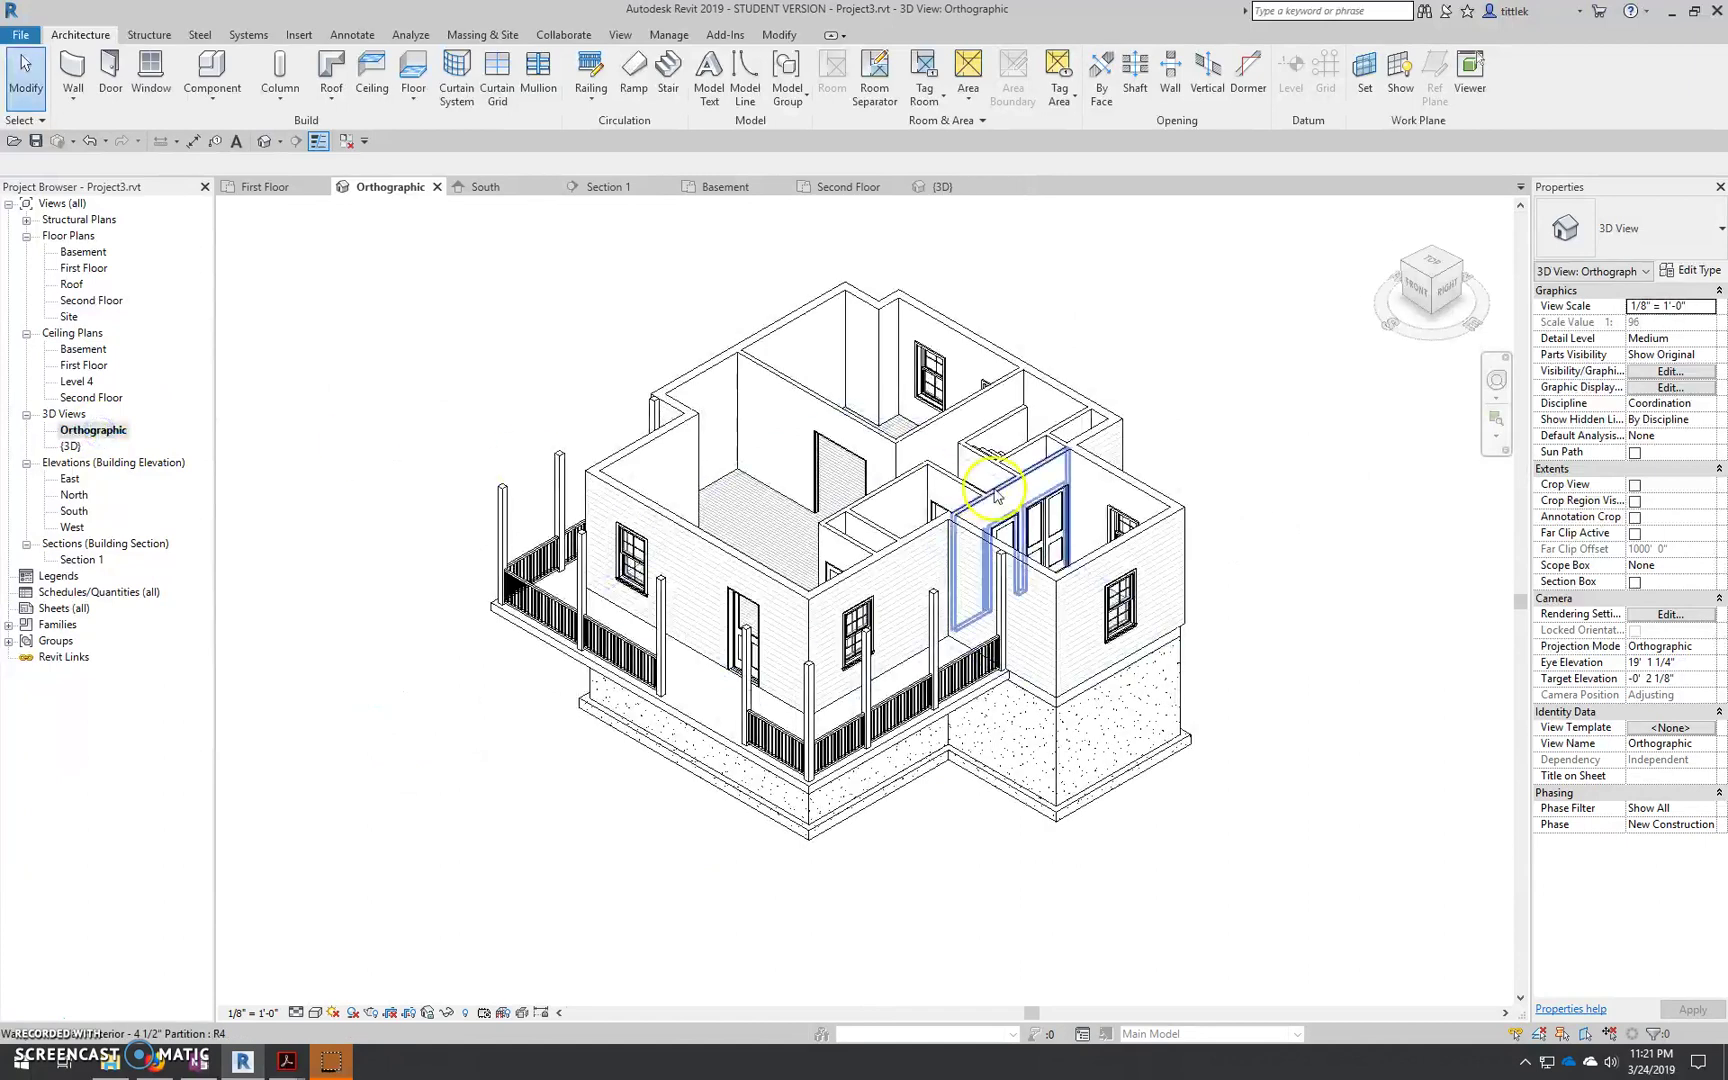
double_click(72, 446)
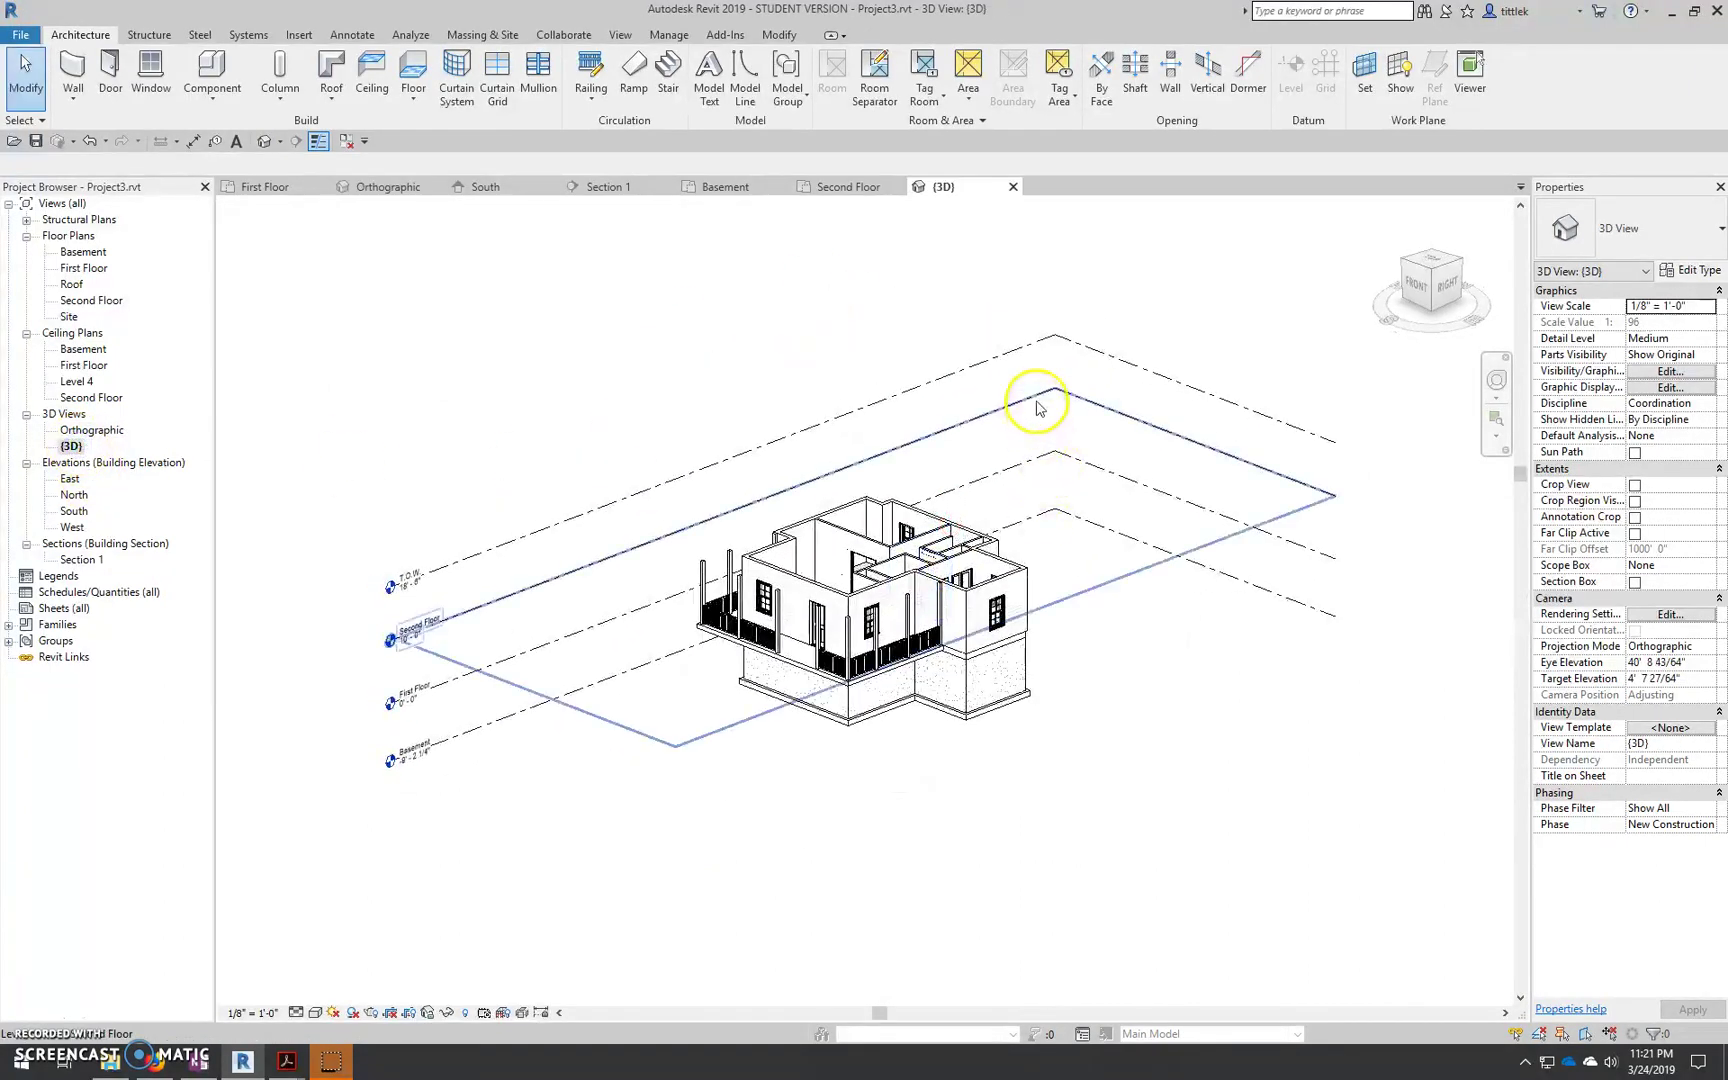
Hide the whole Levels category in the new {3D} view
left_click(1034, 390)
right_click(1040, 404)
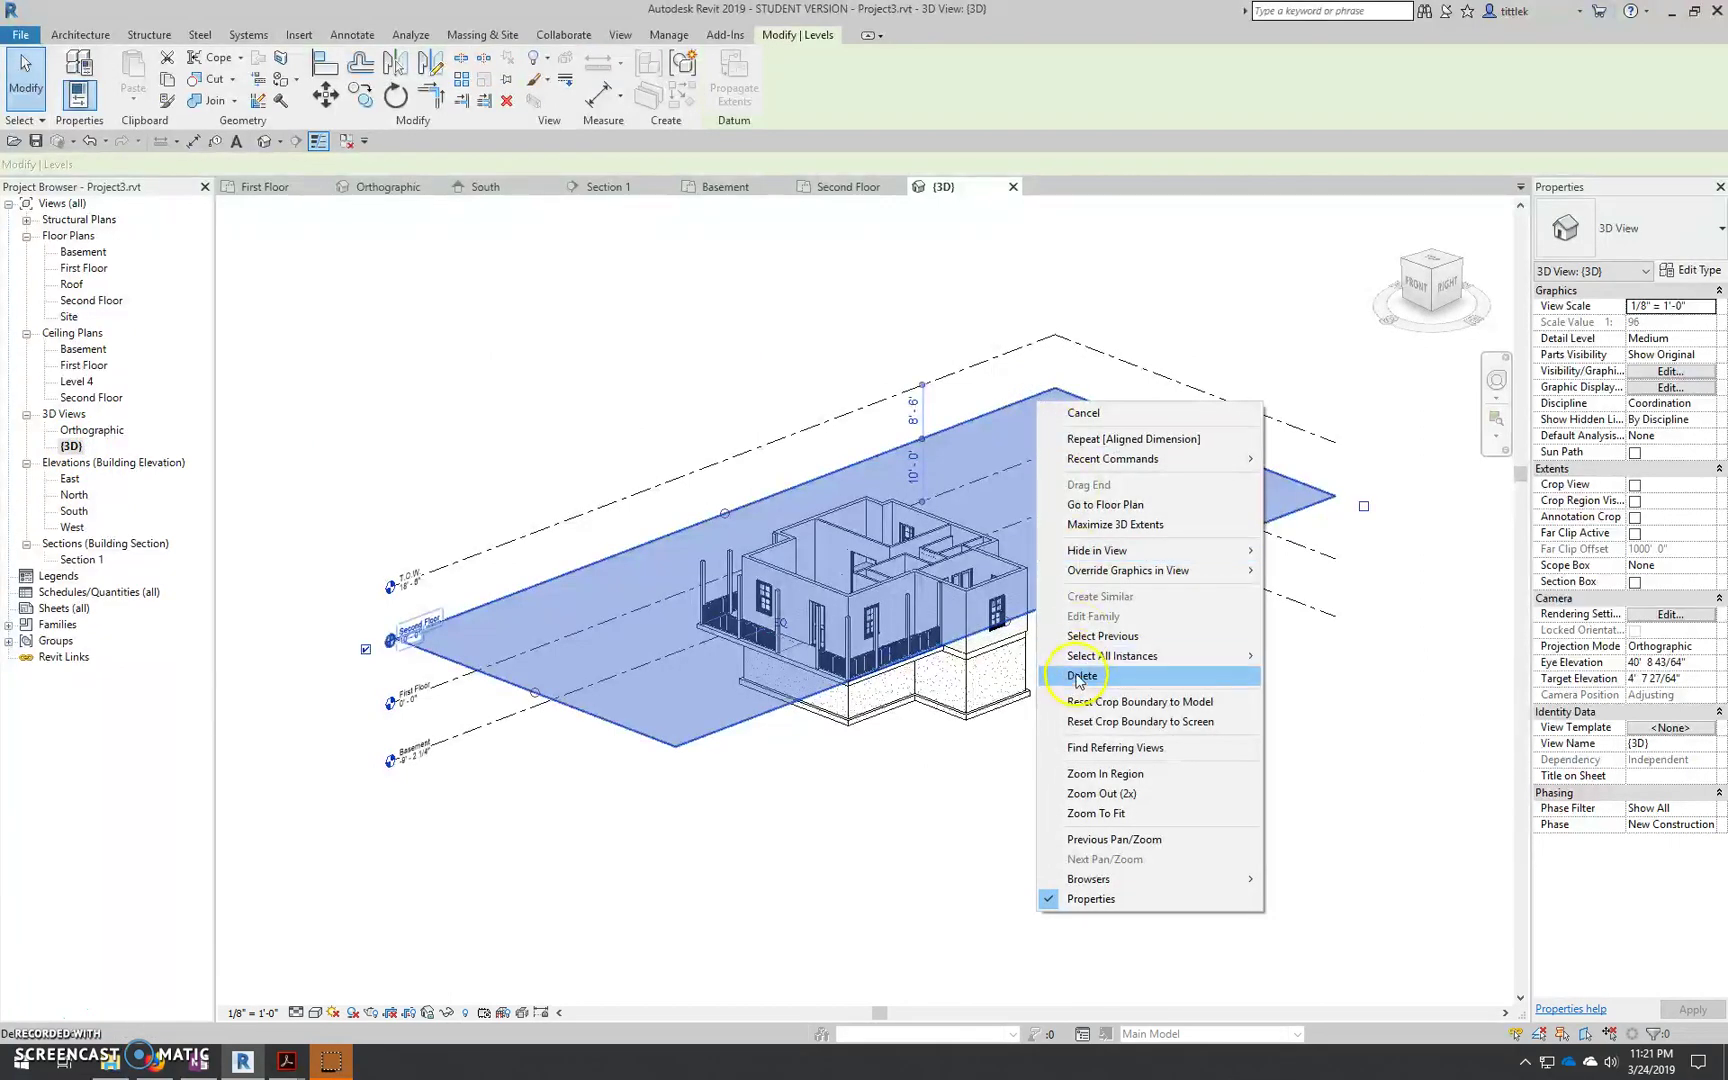
mouse_move(1252, 562)
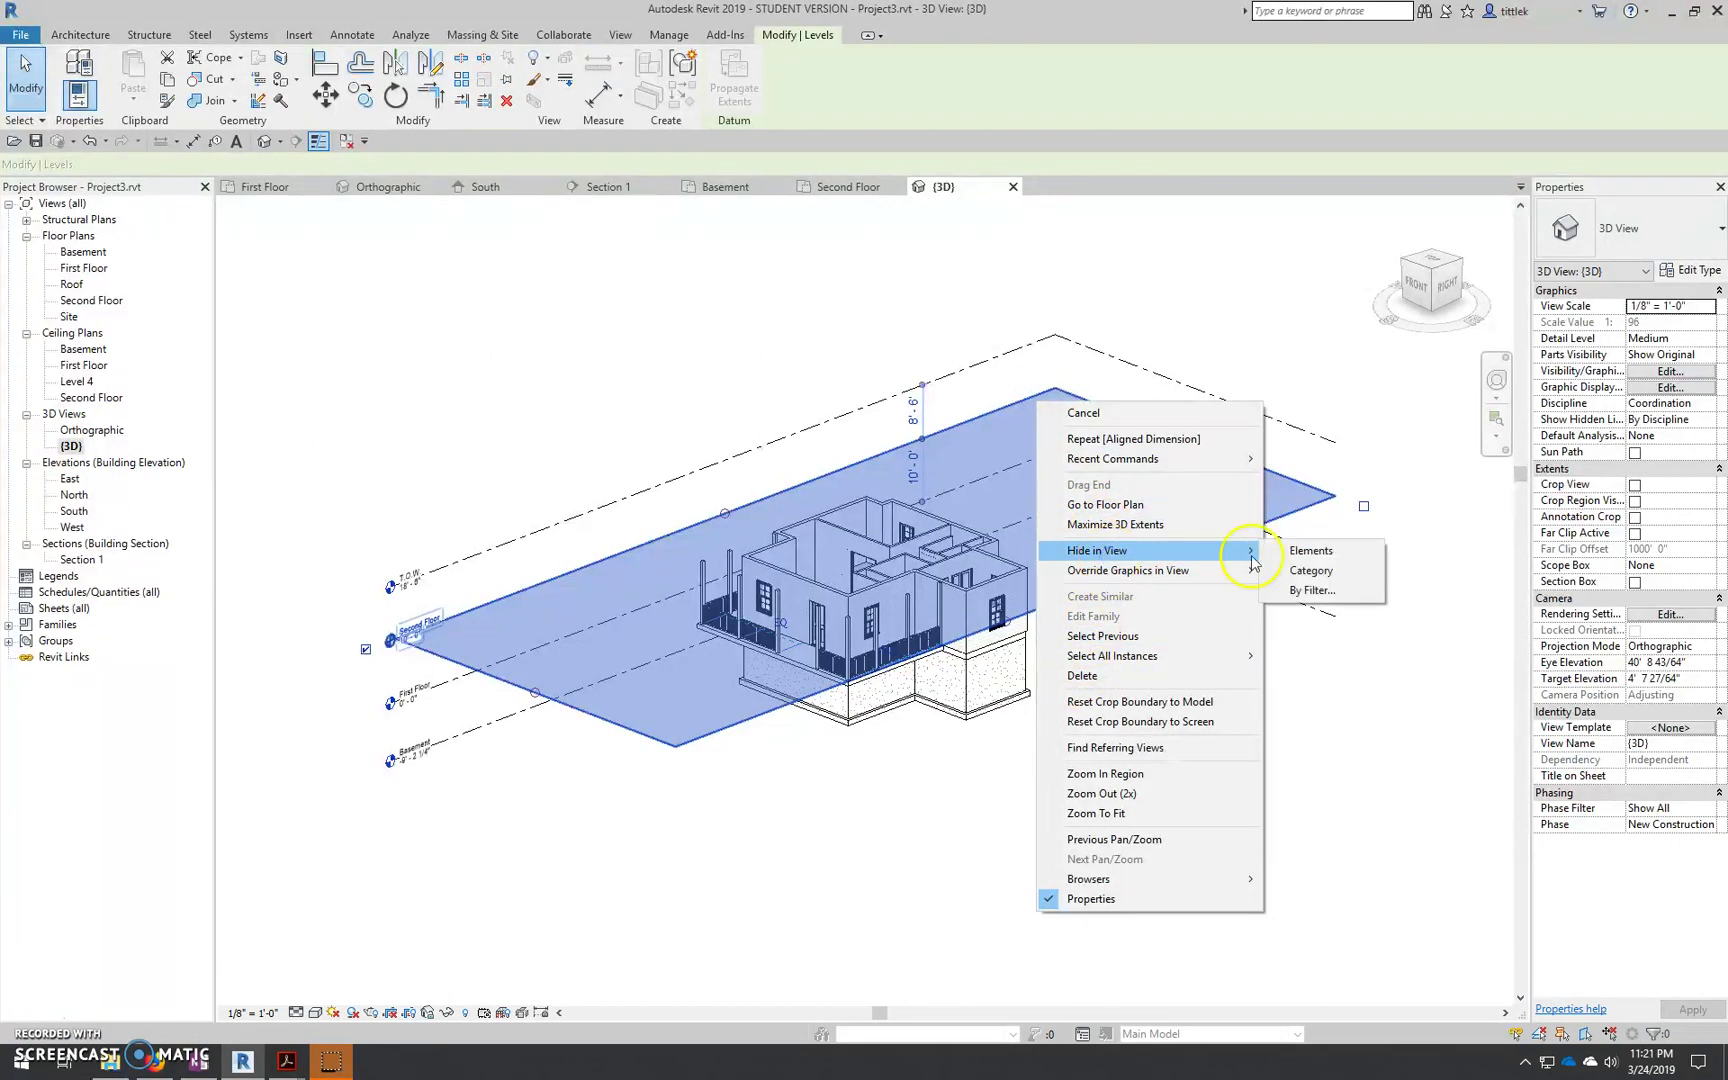
left_click(1360, 570)
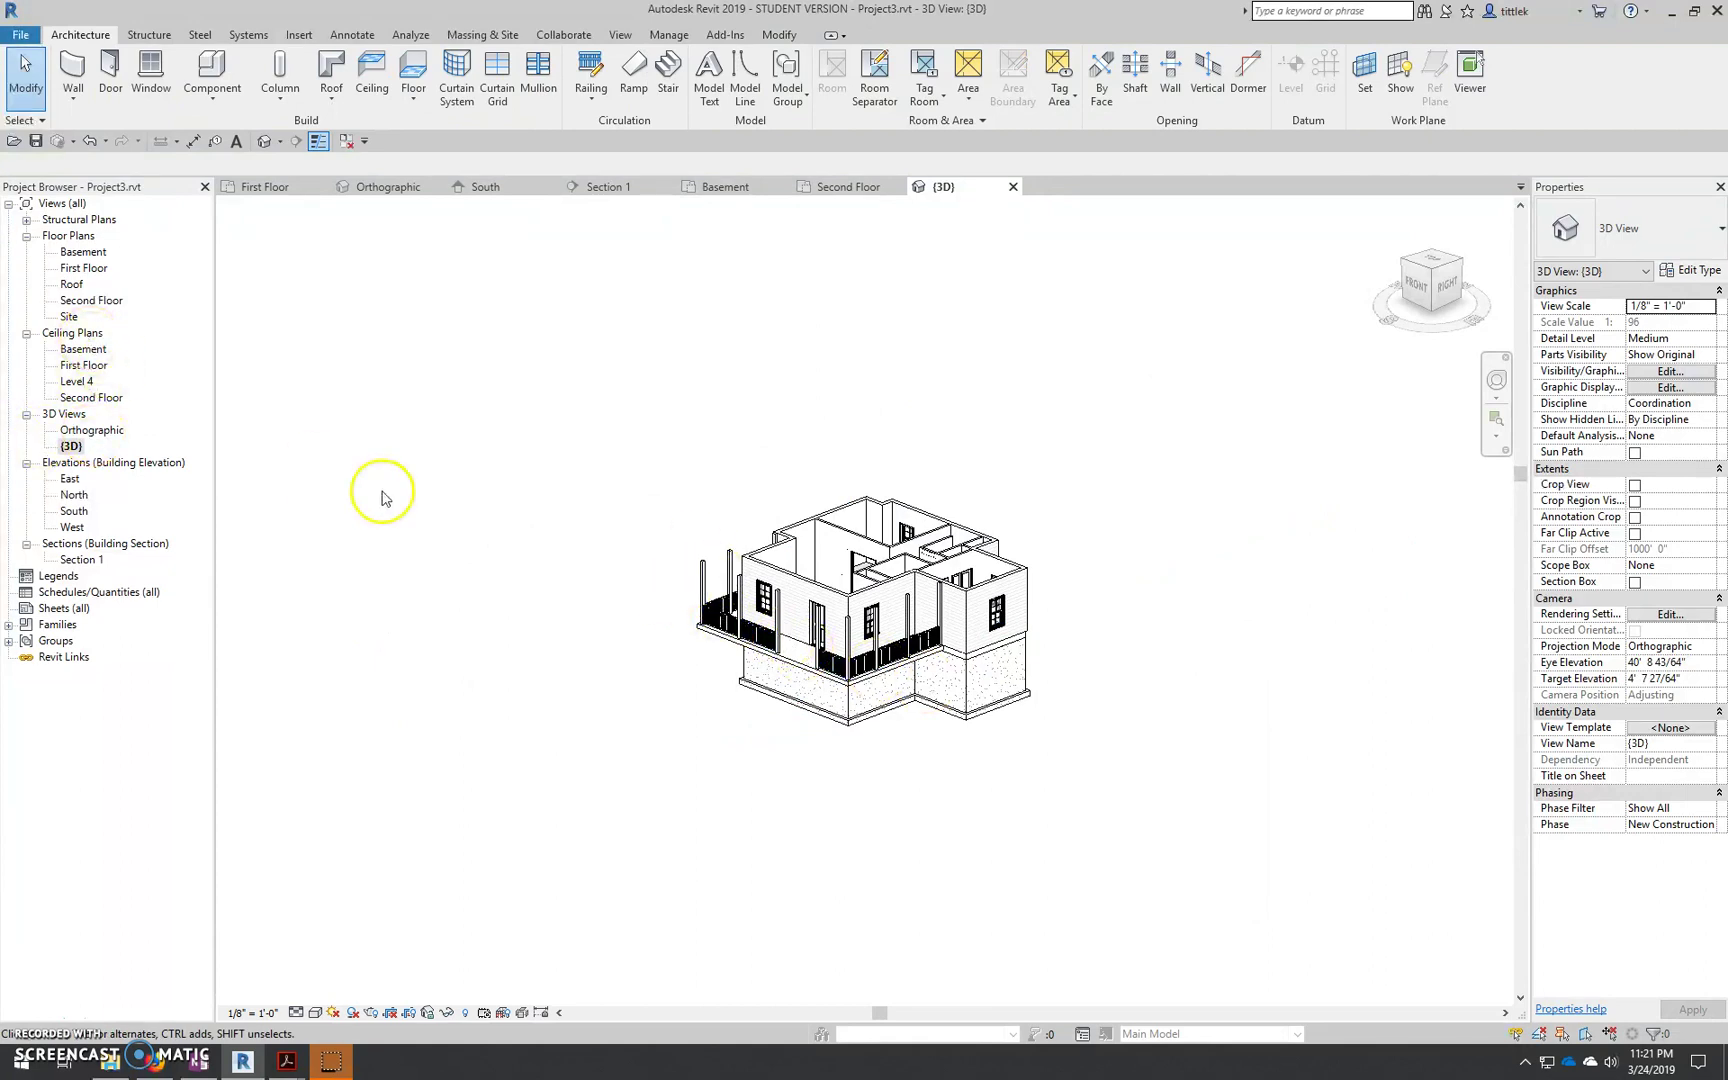
middle_click_drag(760, 507, 765, 530, "shift")
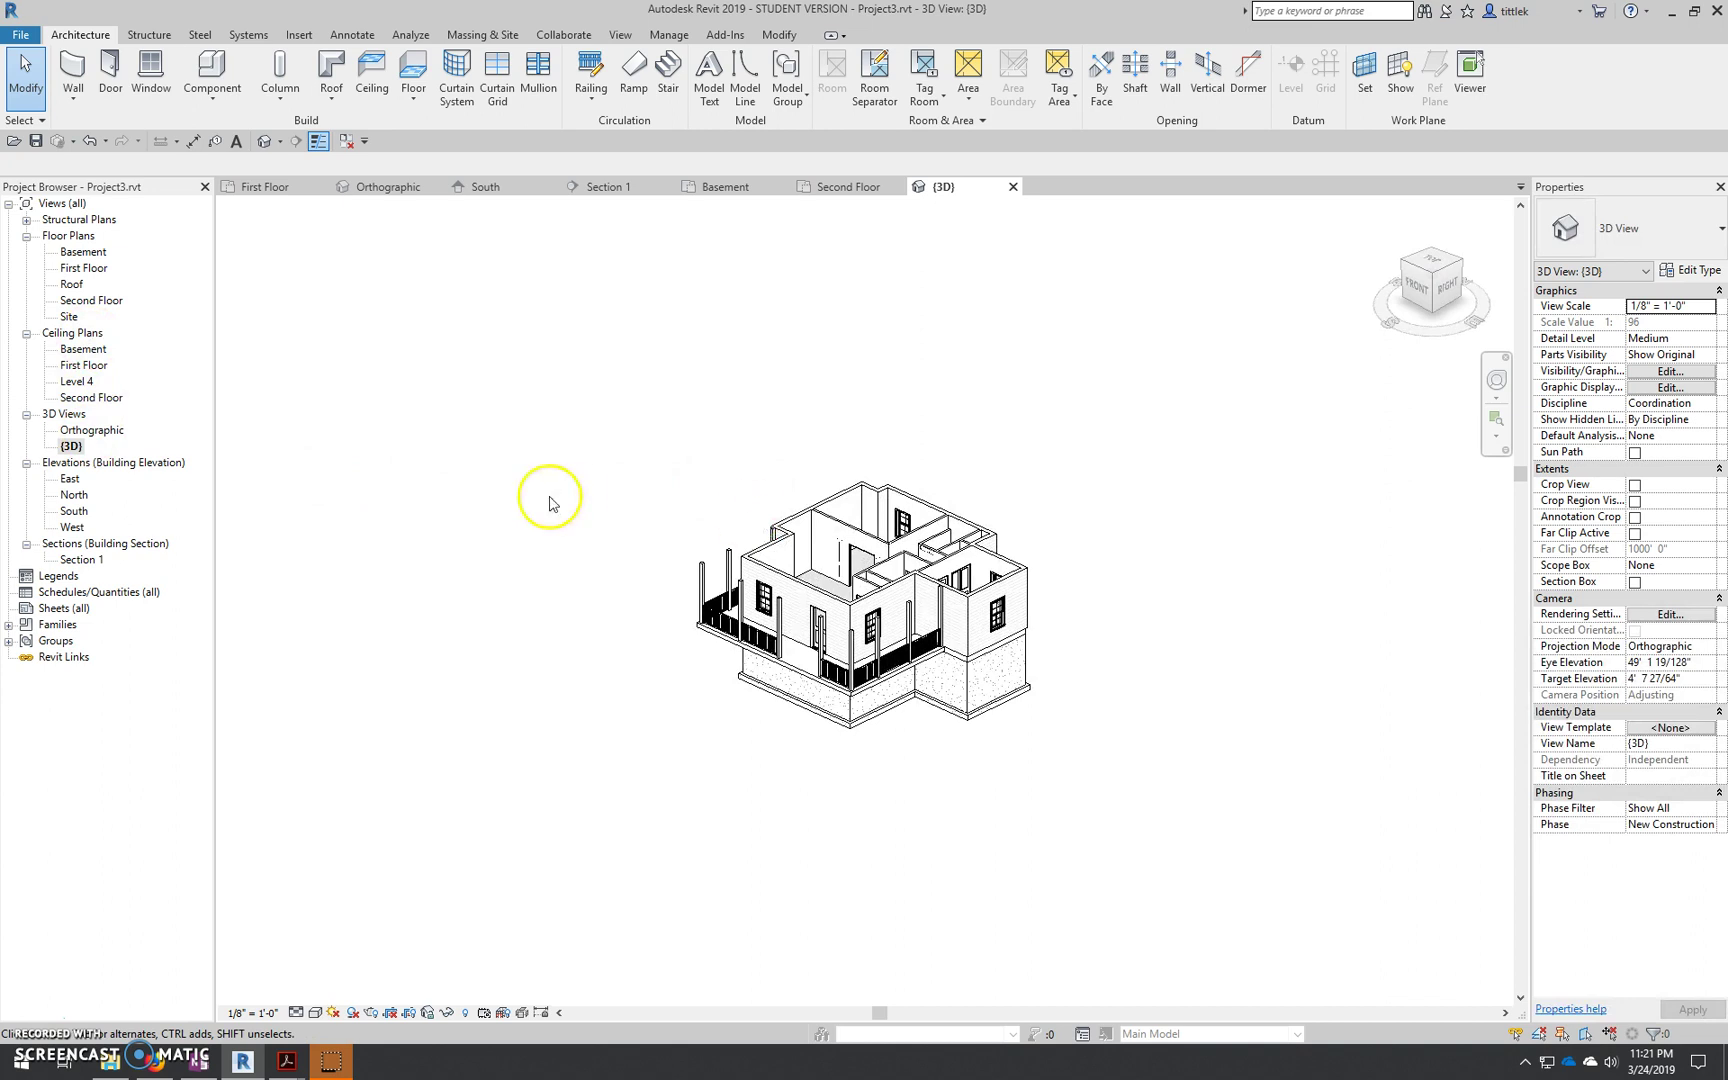
Create a new sheet using the A110 - 11 X 17 Titleblock, loaded from the ARCH 110 folder in SUNY
right_click(62, 610)
left_click(140, 617)
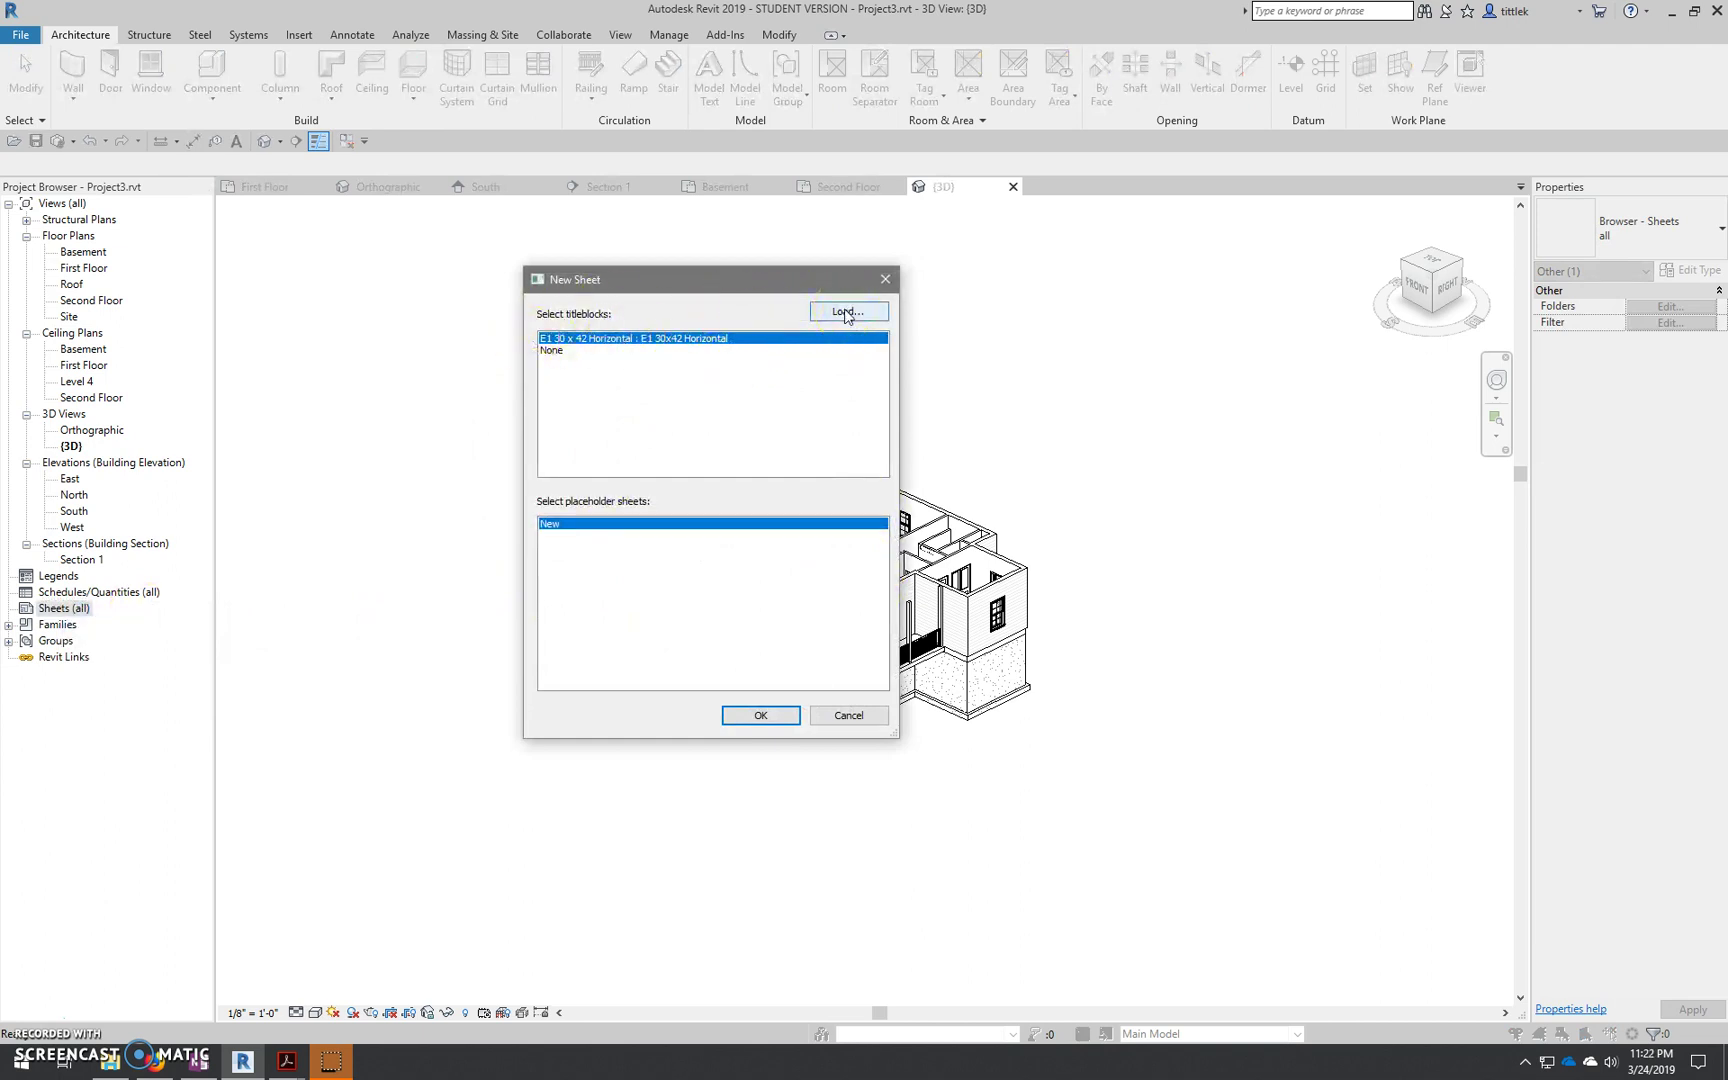
left_click(846, 313)
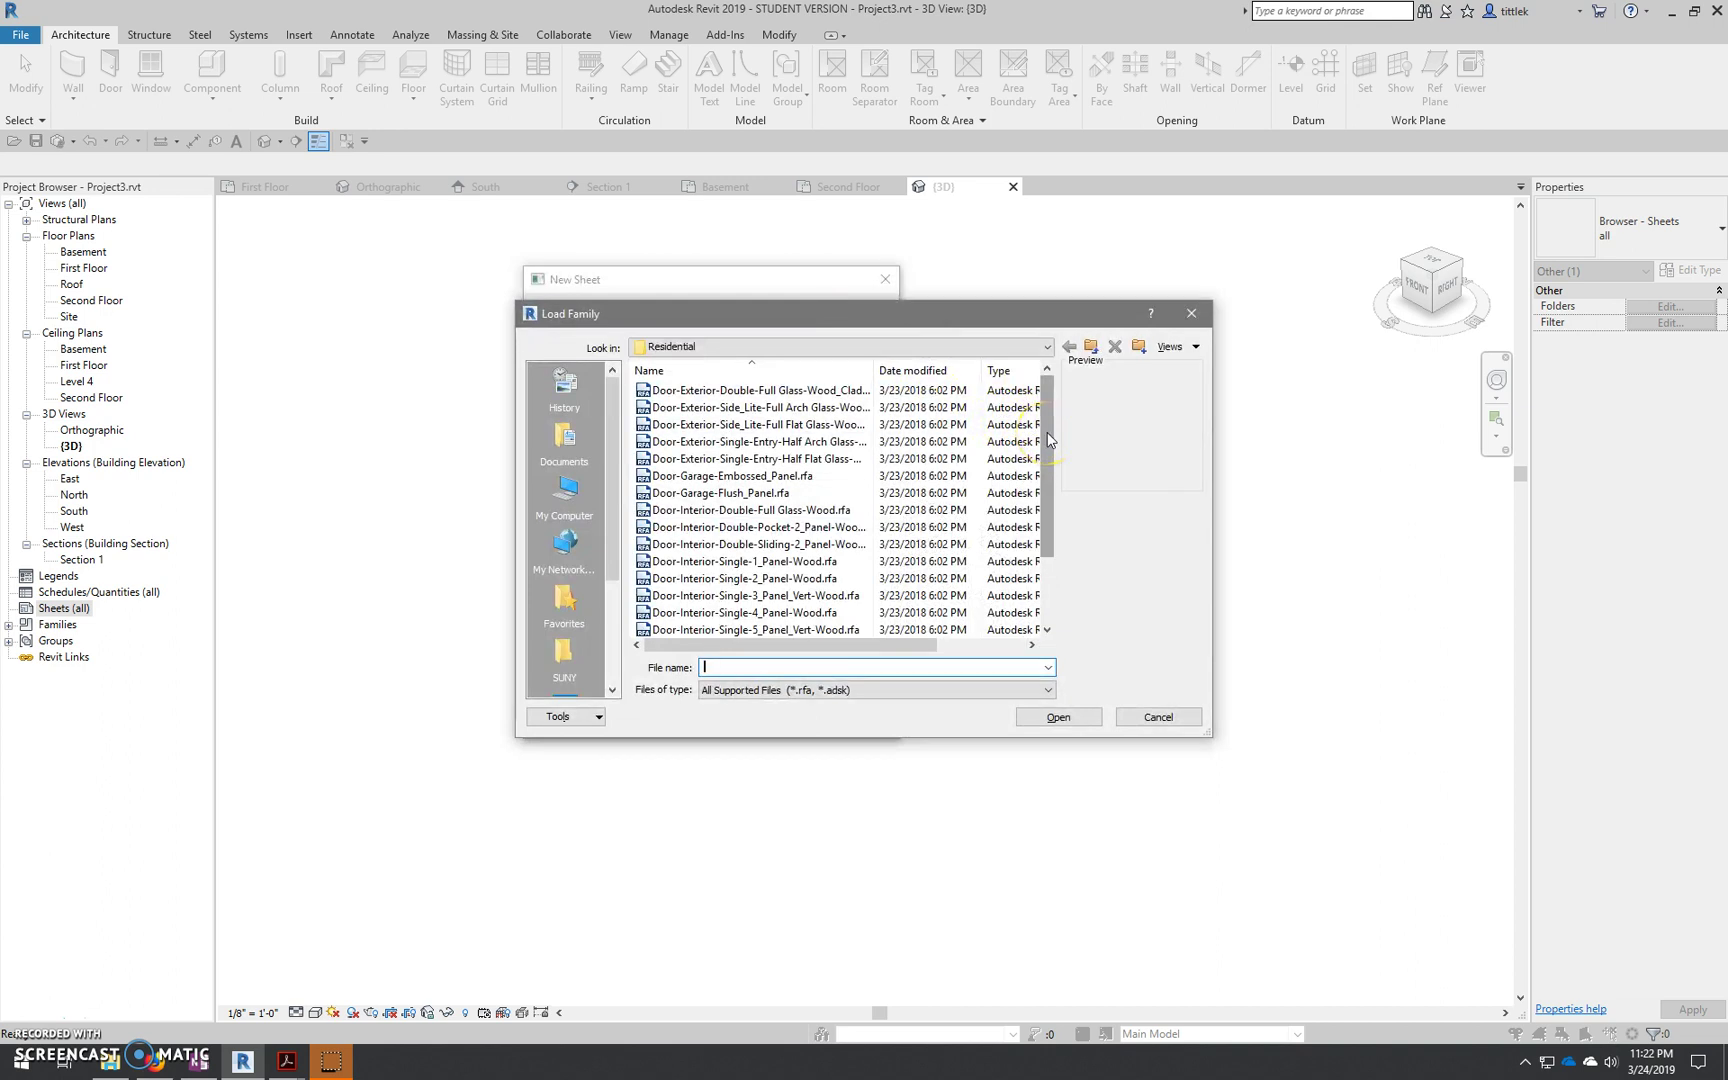
left_click(592, 657)
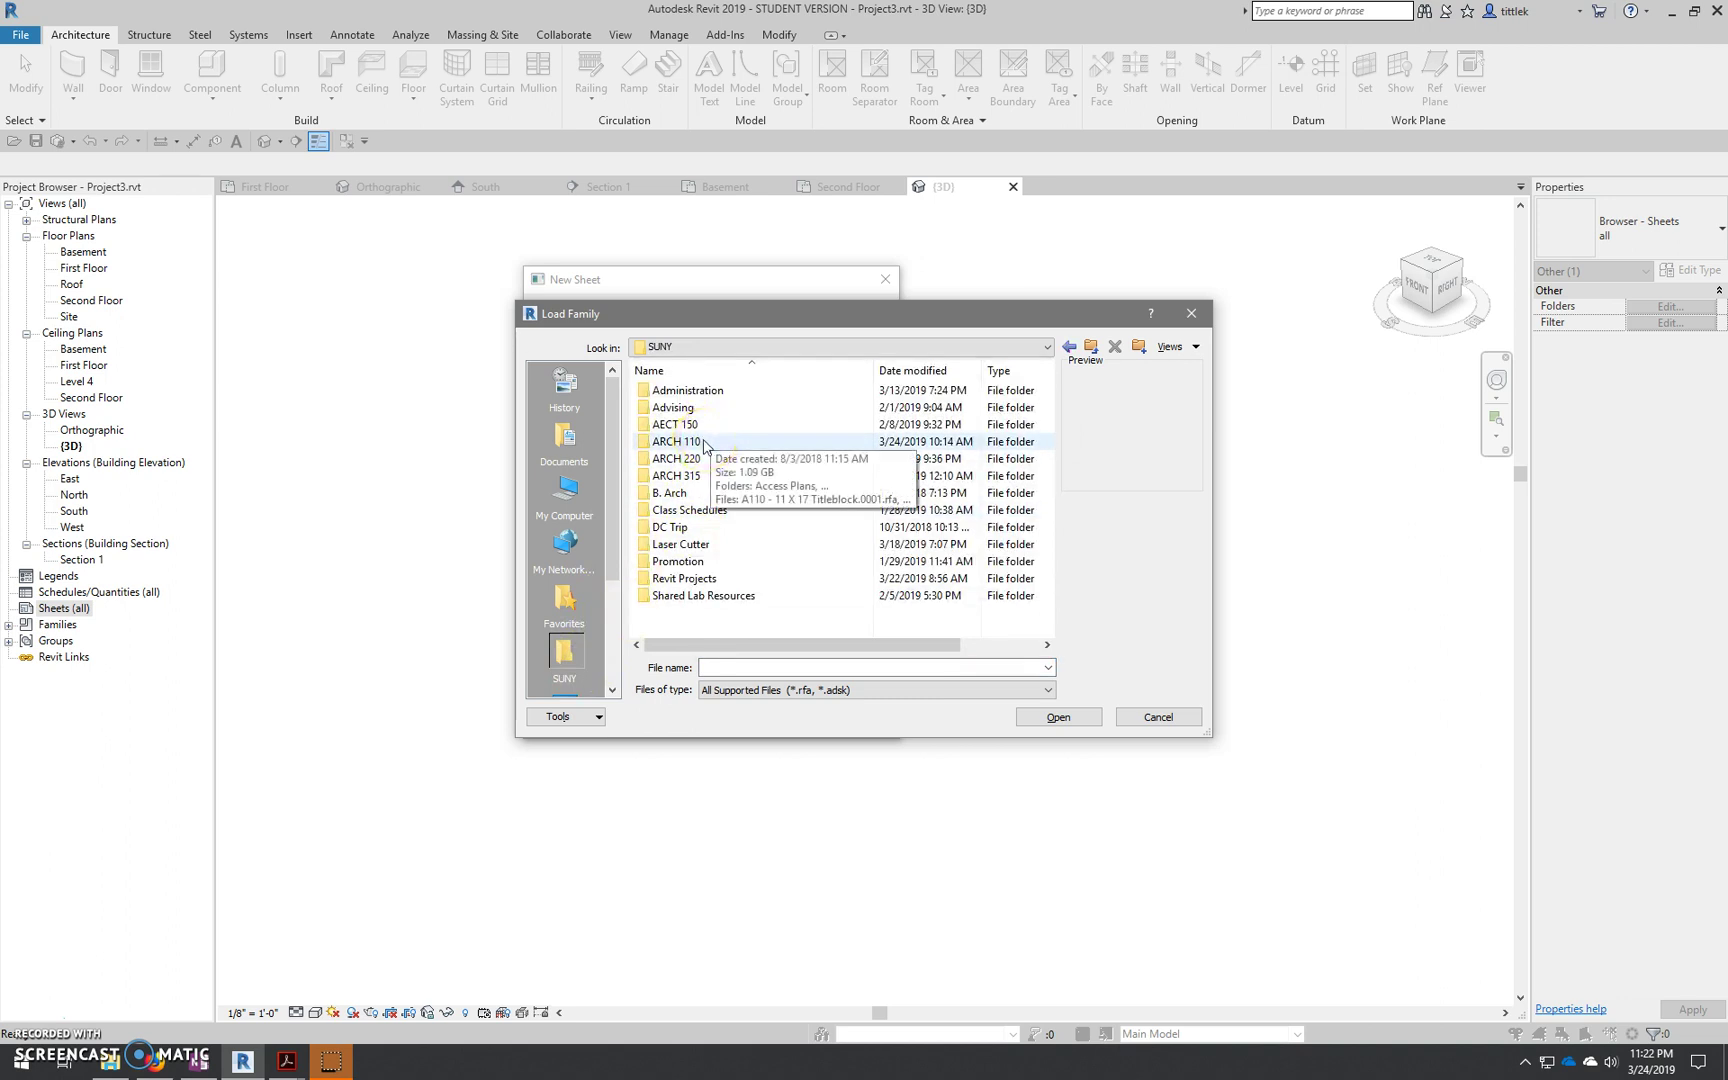
double_click(677, 442)
scroll(723, 545, "down", 4)
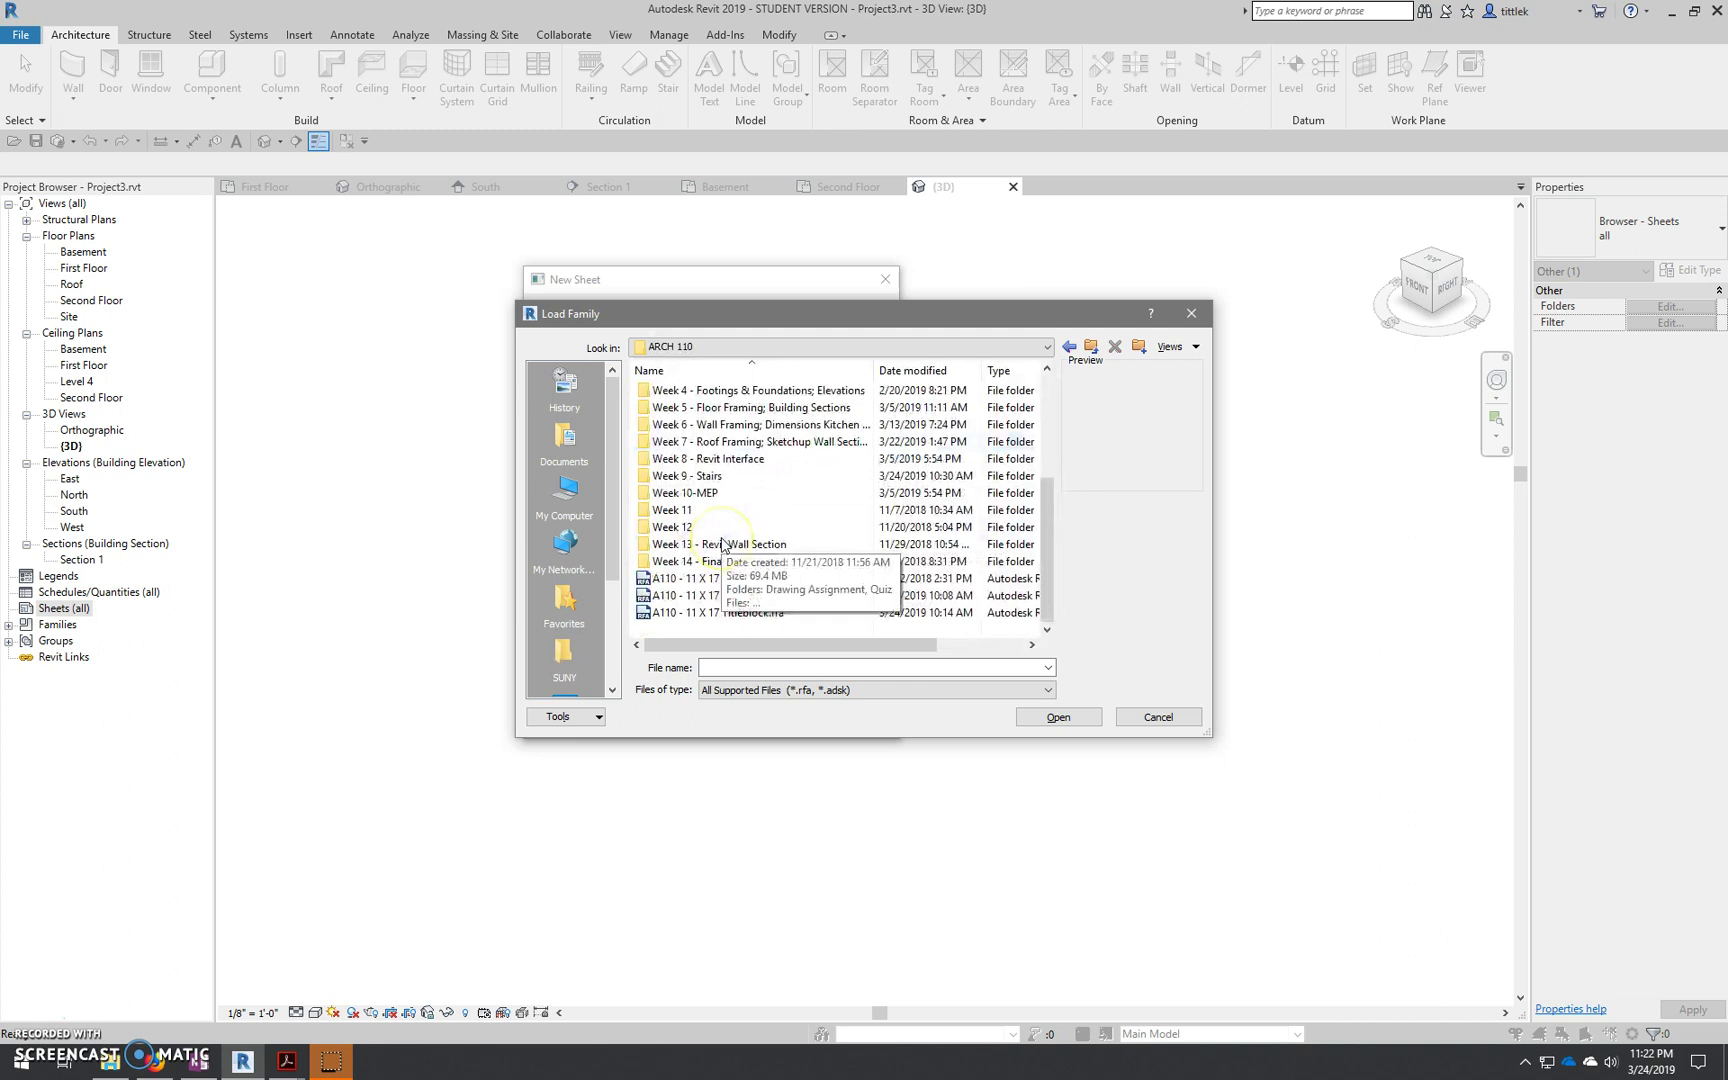
left_click(714, 615)
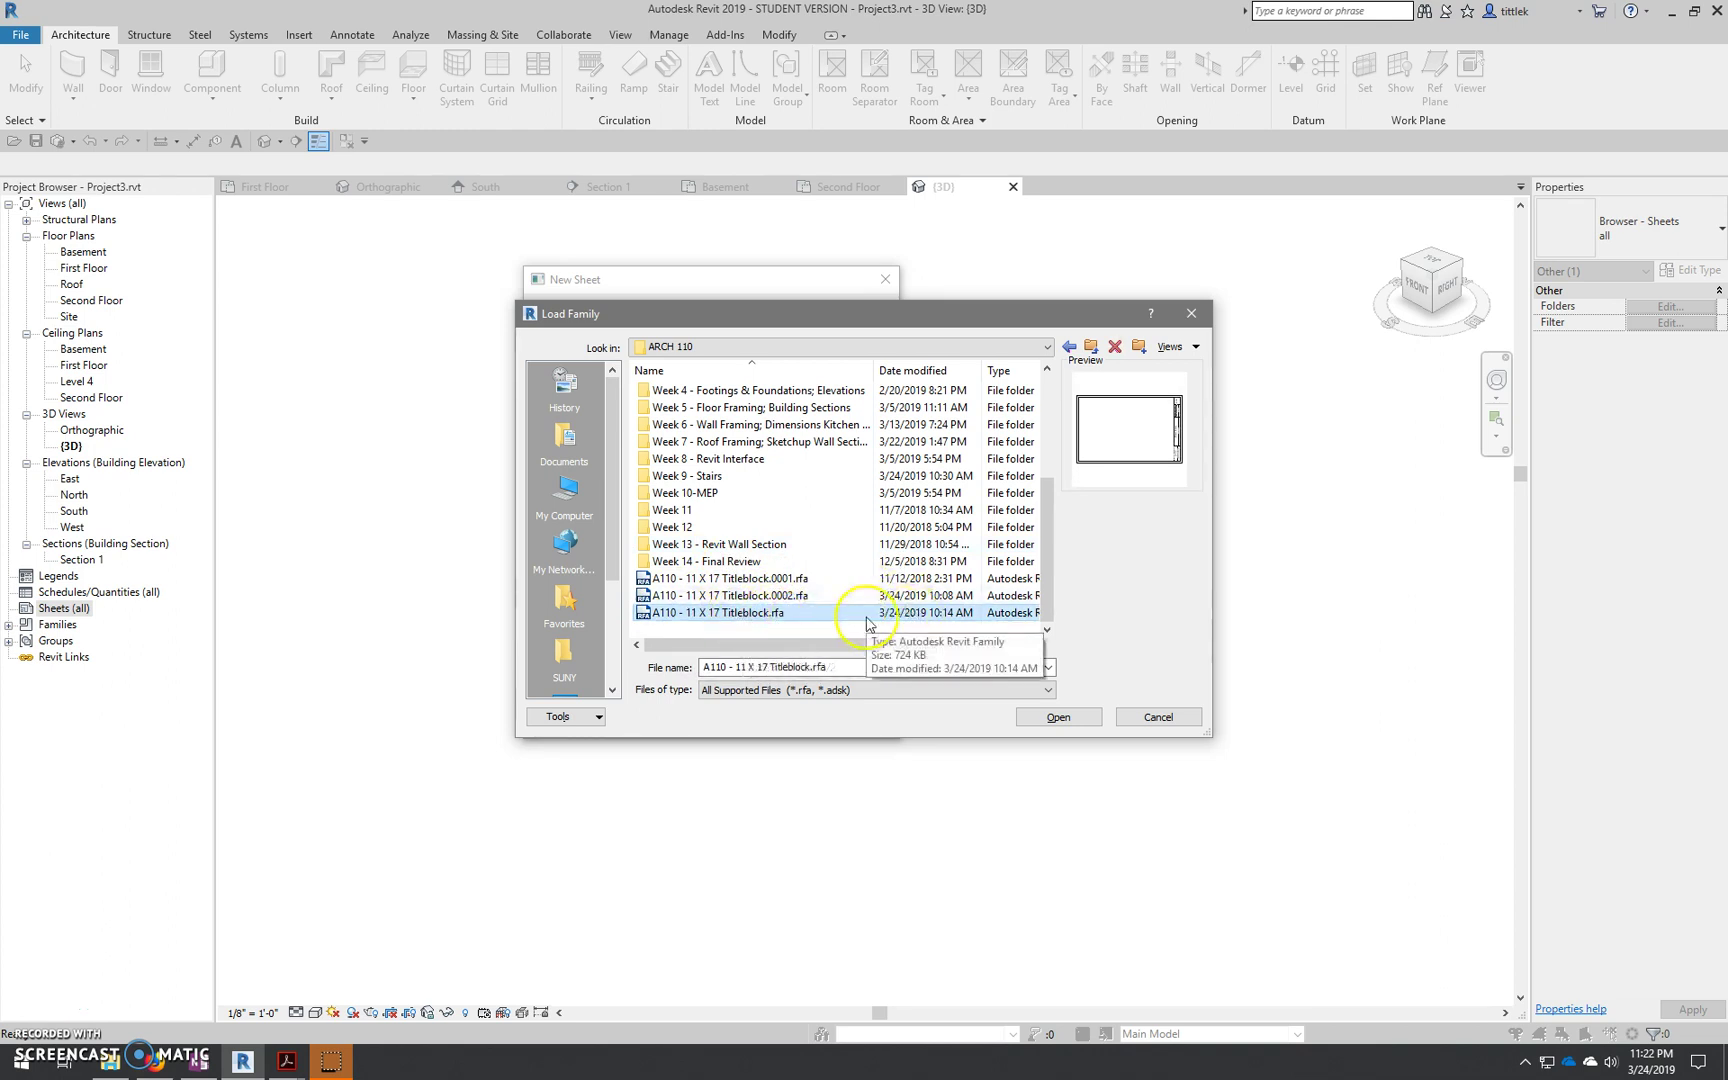
left_click(1058, 717)
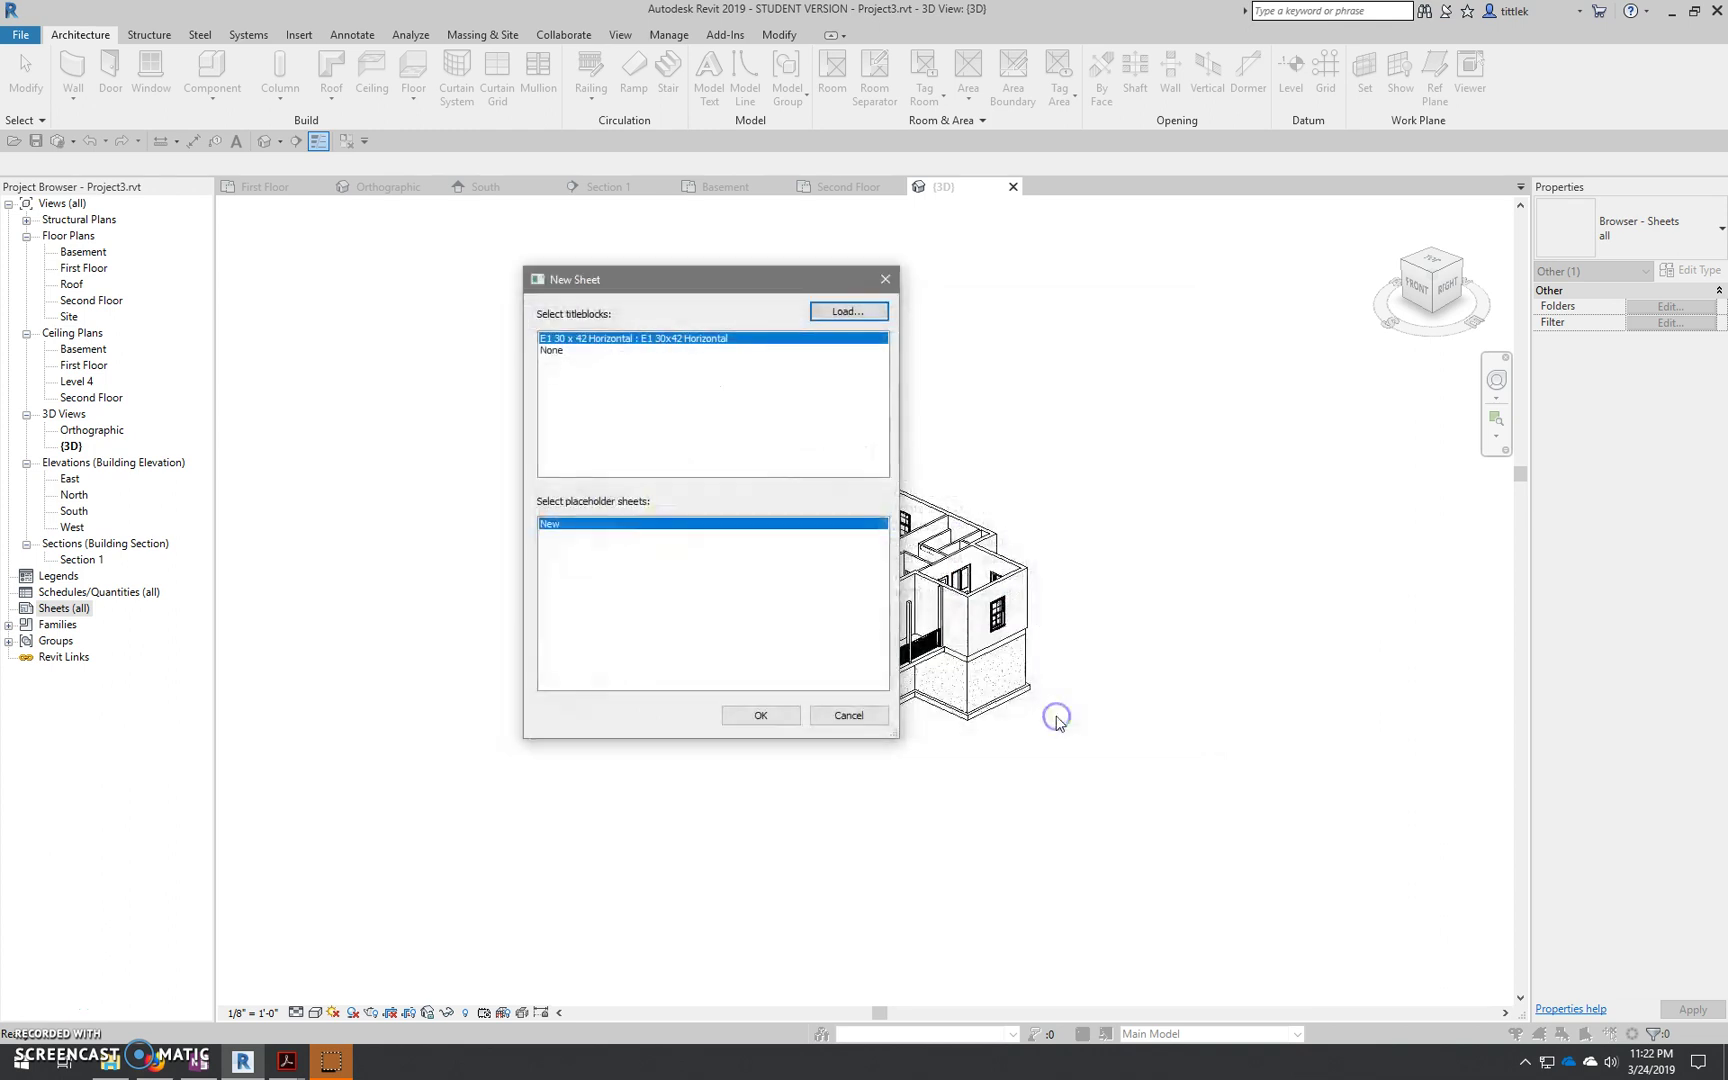
left_click_drag(783, 285, 968, 399)
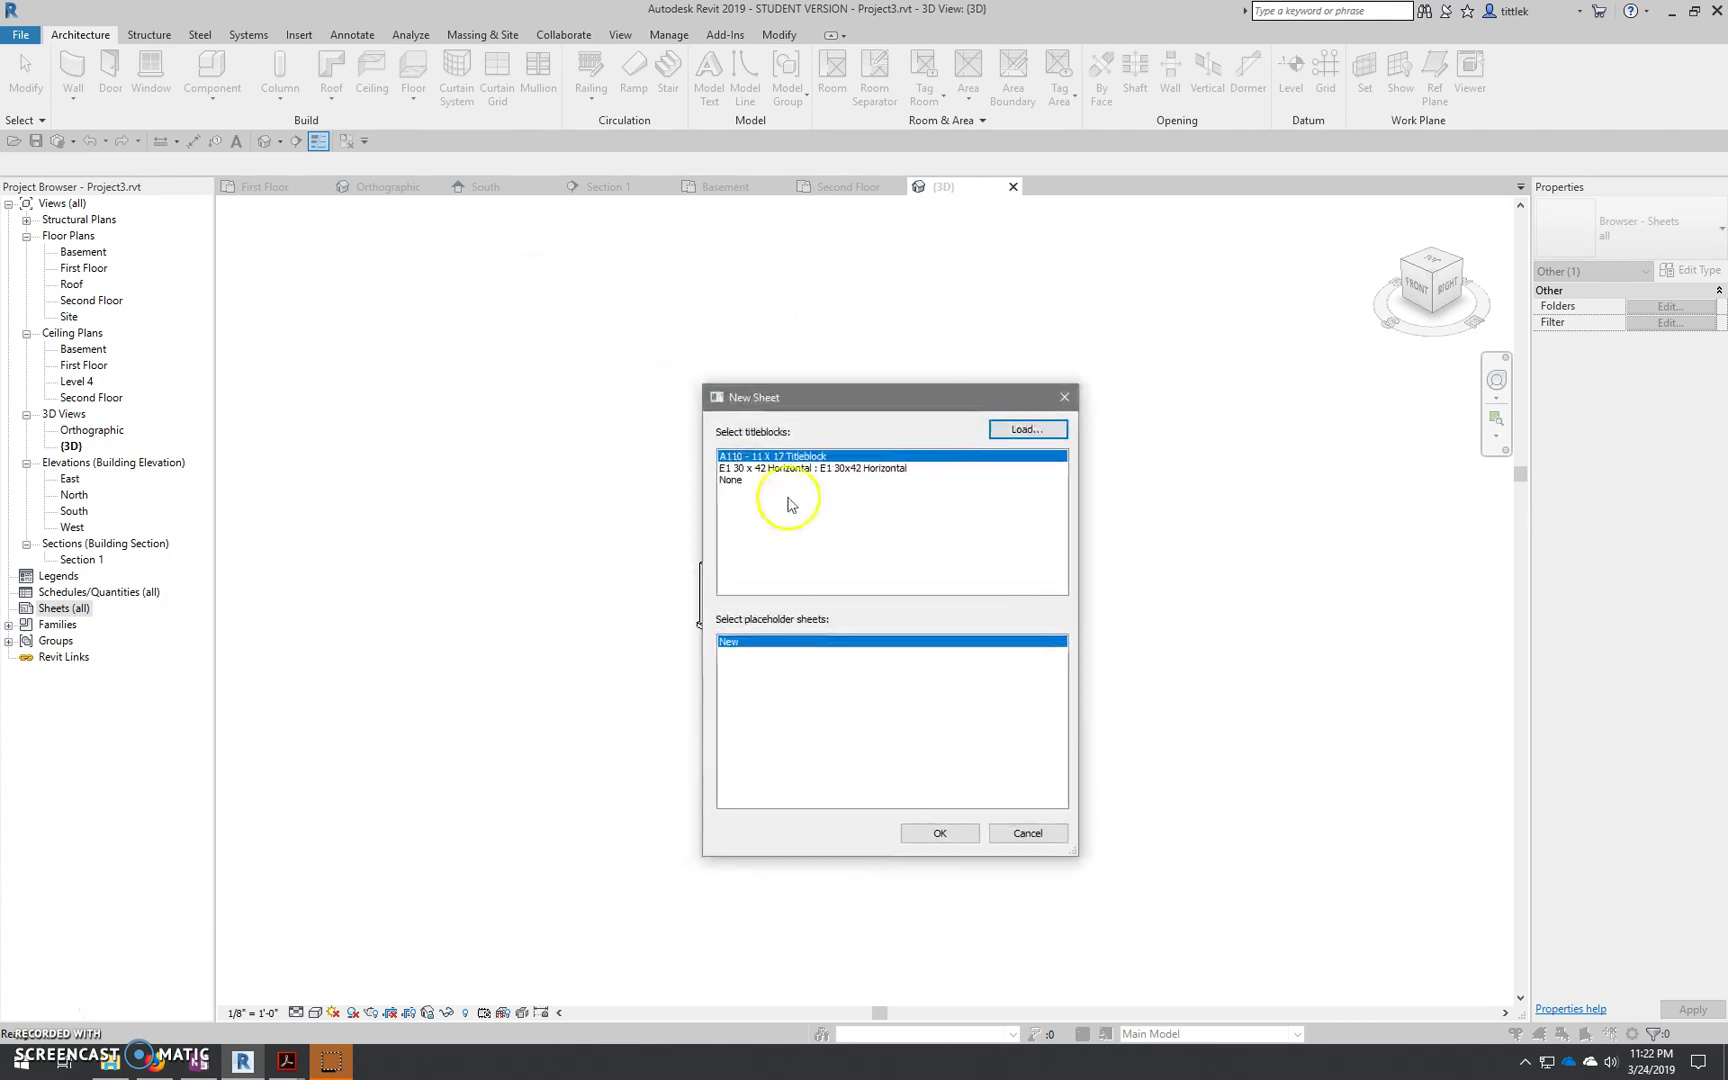
left_click(945, 833)
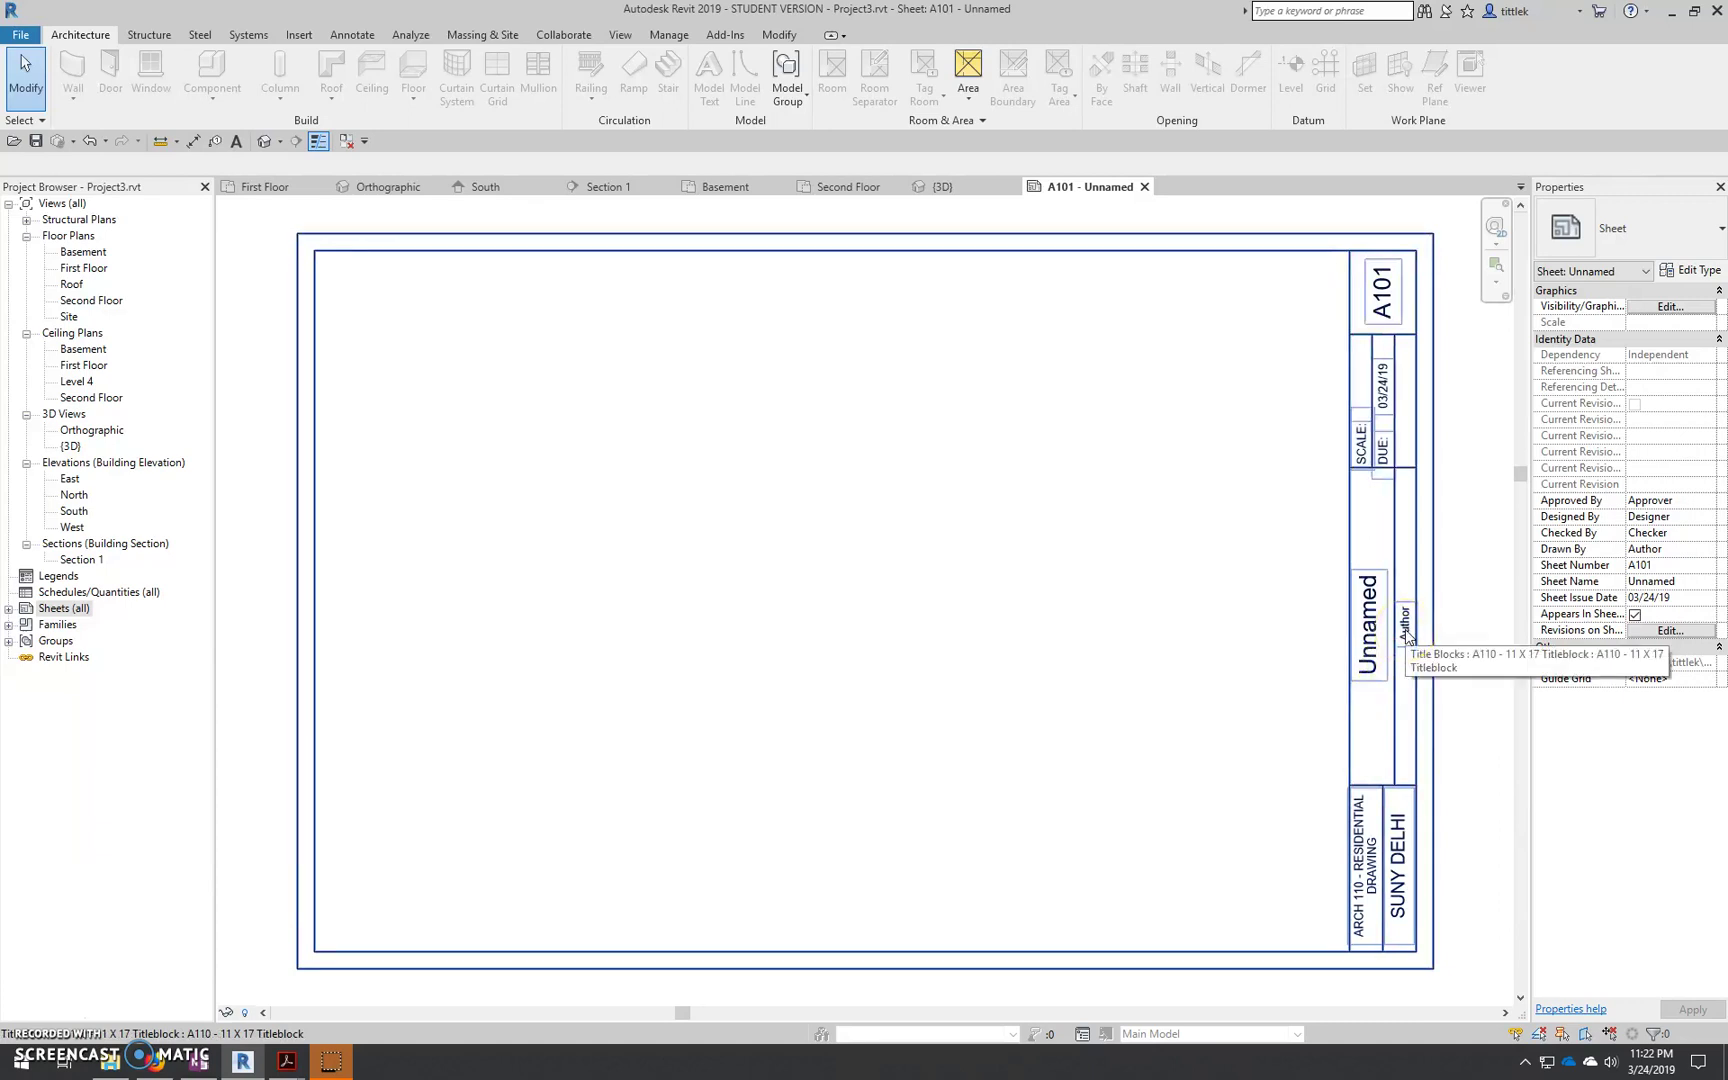
Change the sheet name in the title block to BASEMENT PLAN
left_click(1372, 655)
left_click(1372, 655)
type("B")
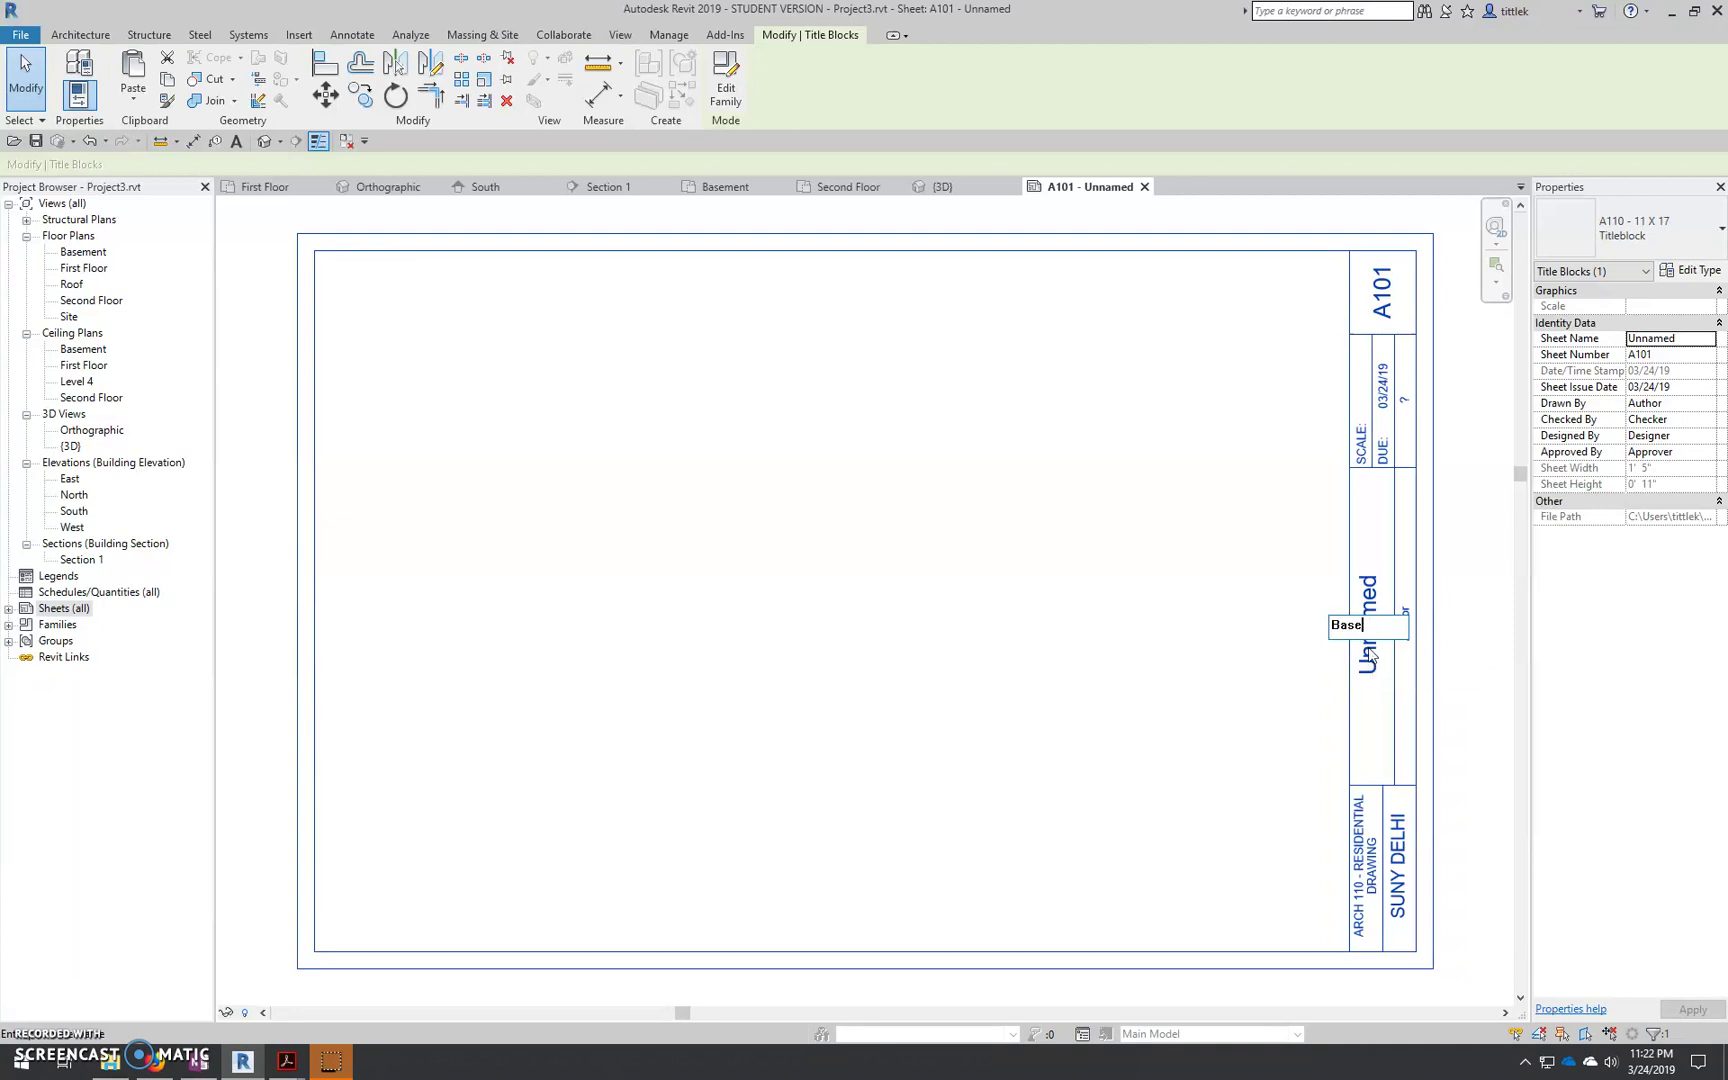
type("ASEMENT PLAN")
key("Return")
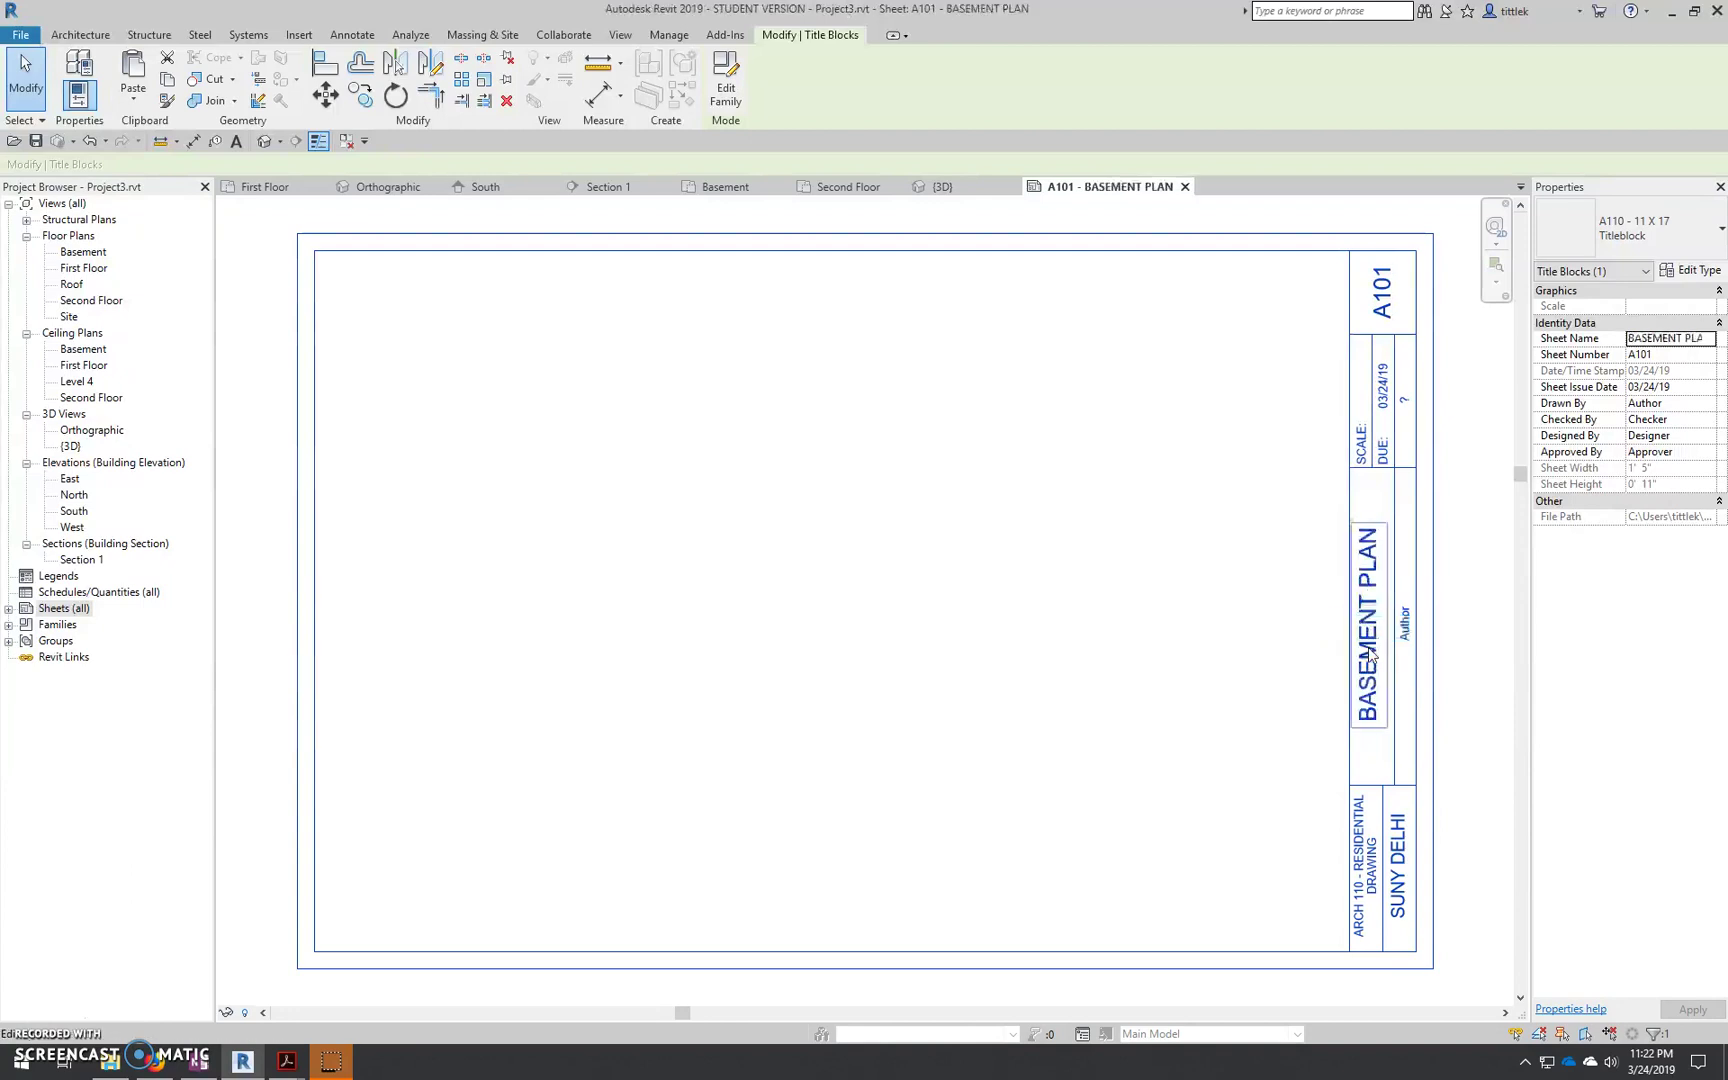
Fill in the title block's lab day field with LAB DAY and the author field with YOUR NAME
left_click(1406, 622)
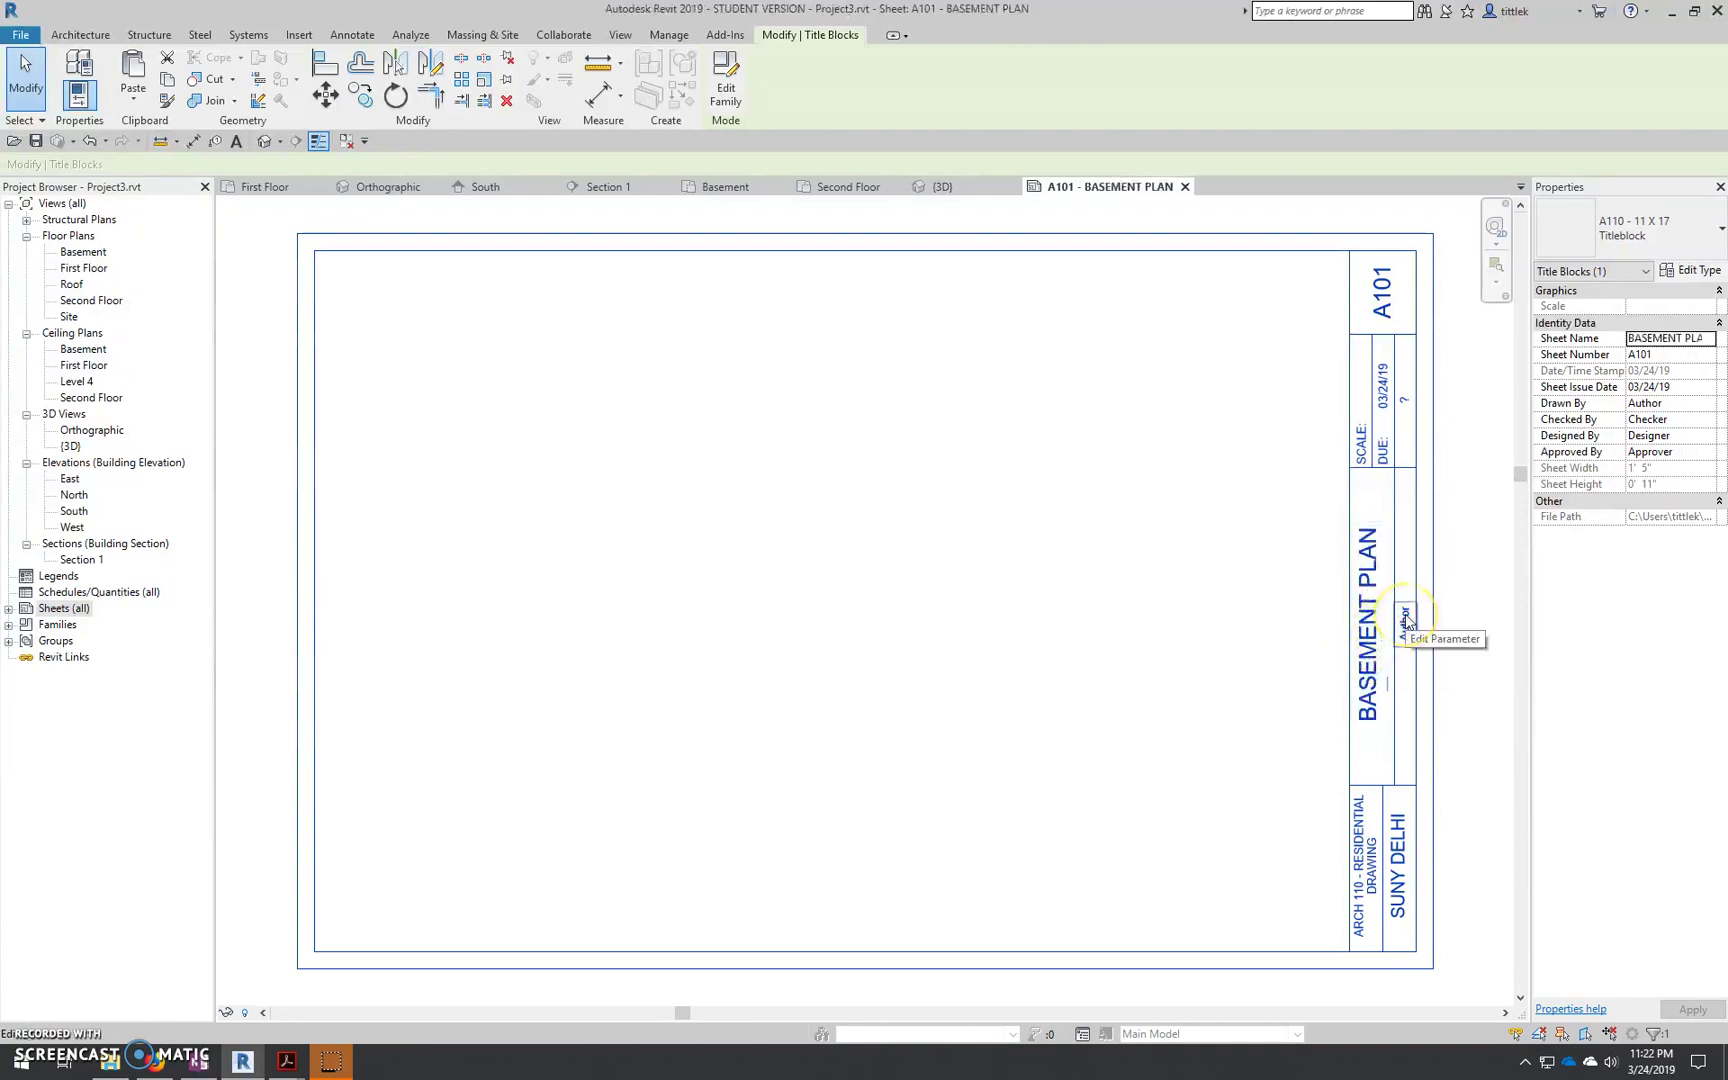
left_click(1406, 400)
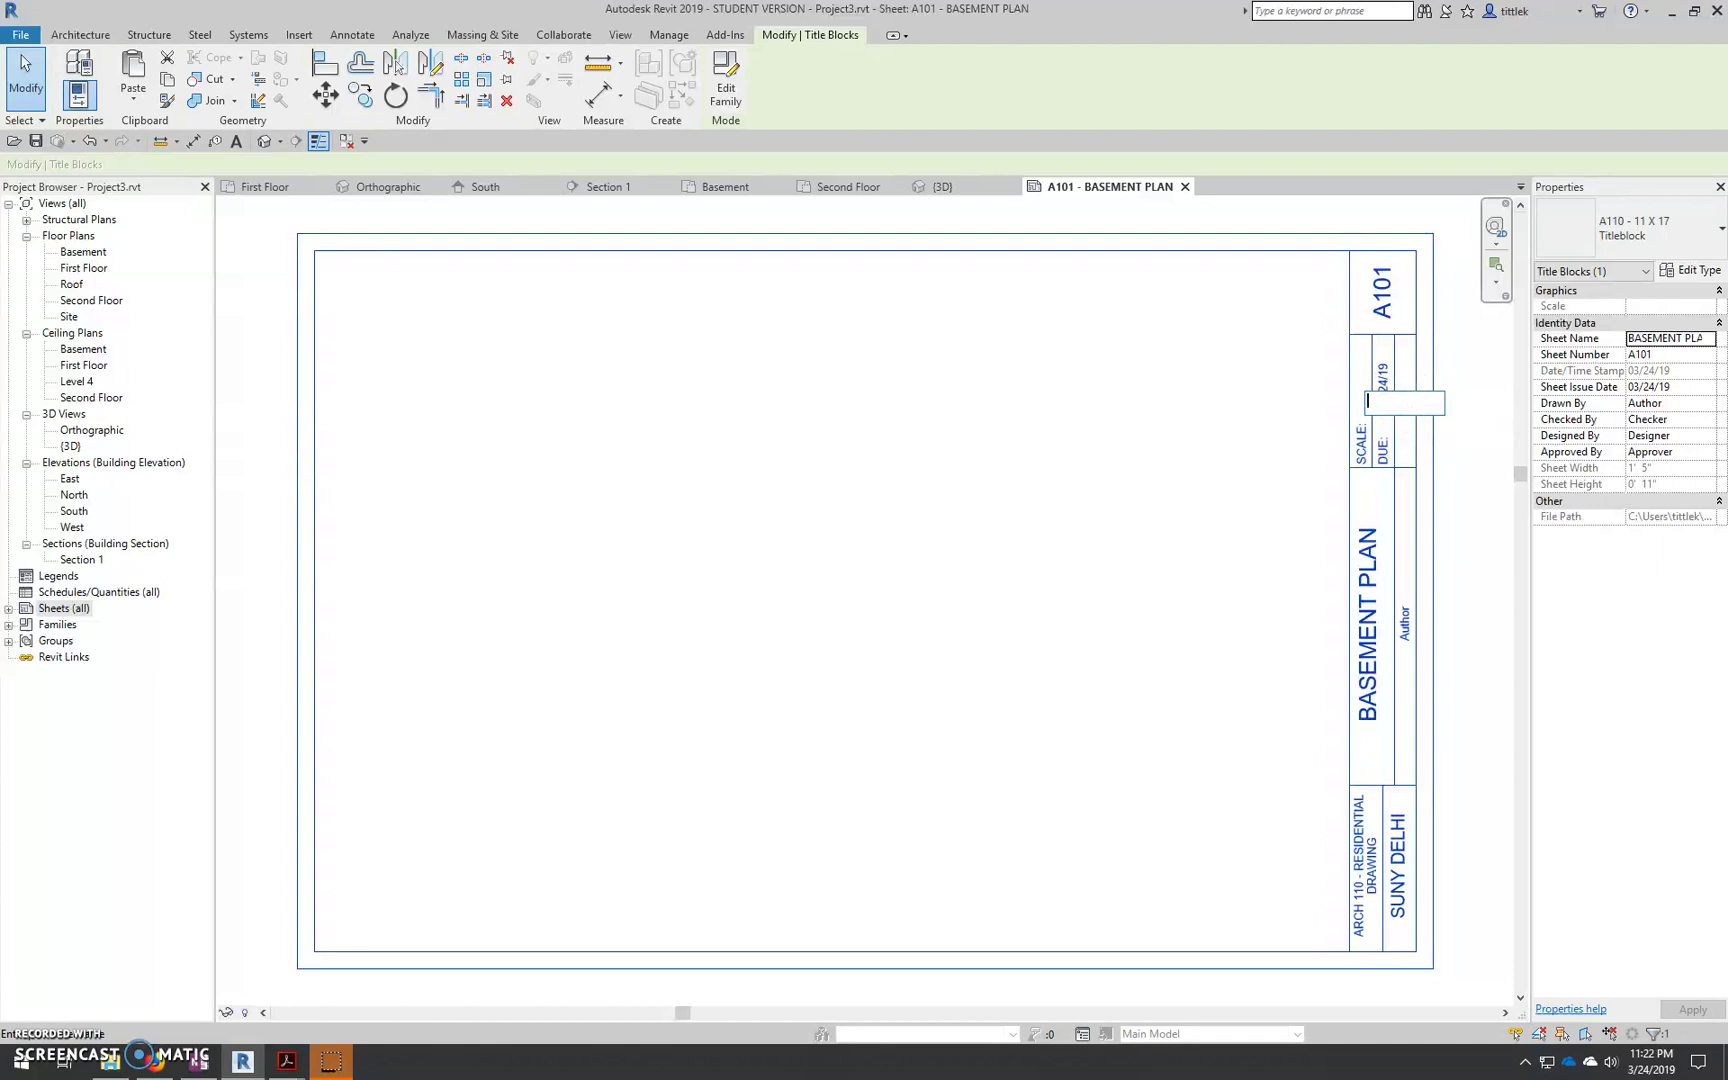
key("Return")
left_click(1410, 630)
left_click(1413, 627)
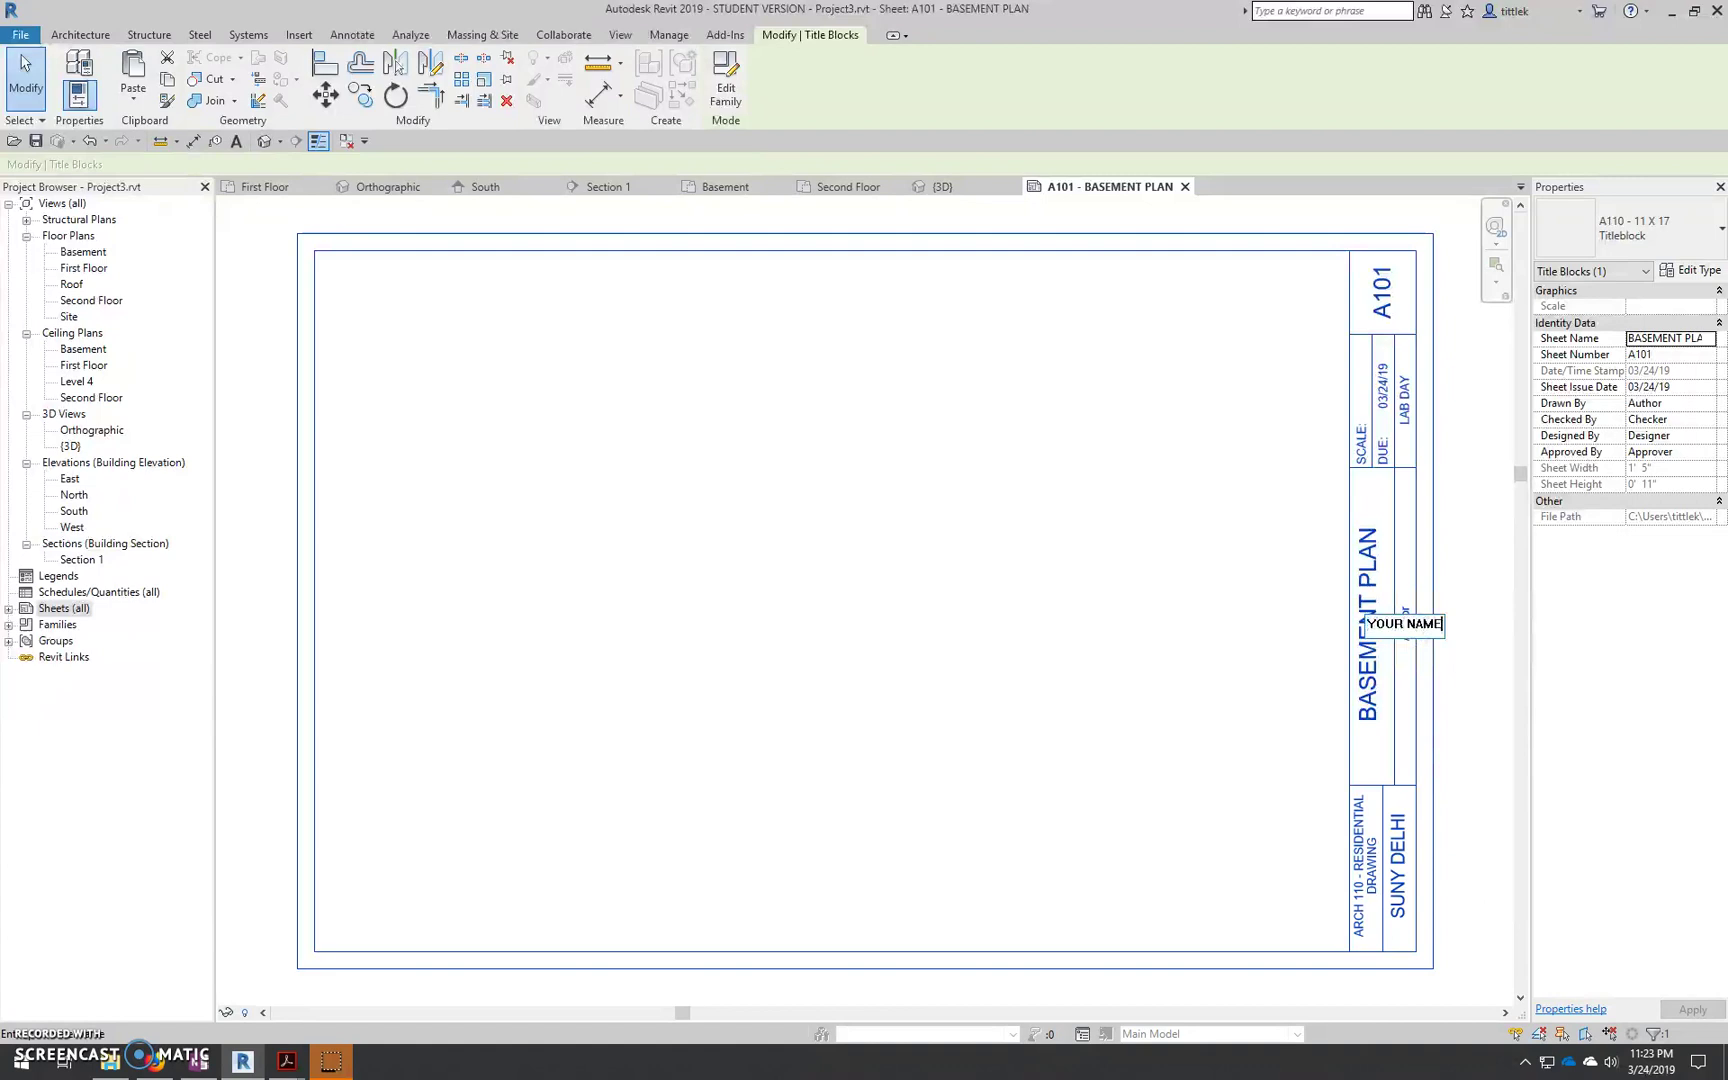
key("Return")
left_click(1098, 606)
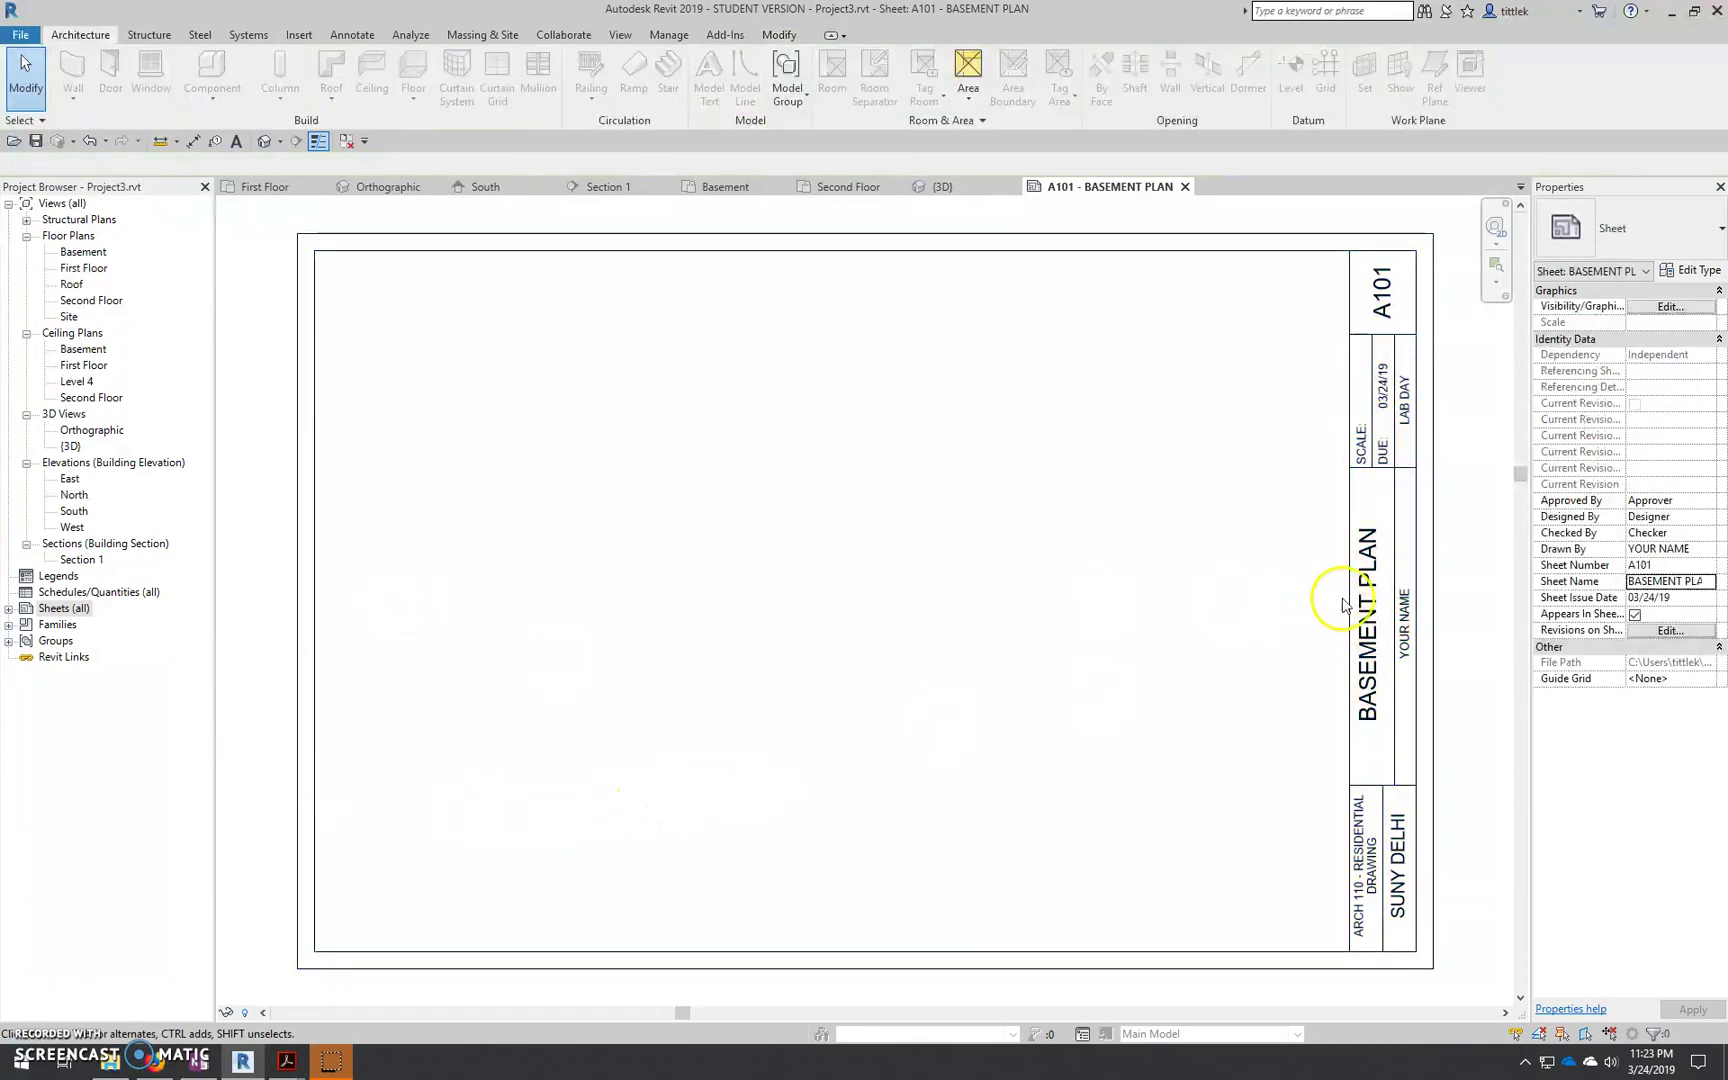
Place the Basement floor plan view on sheet A101
left_click(88, 253)
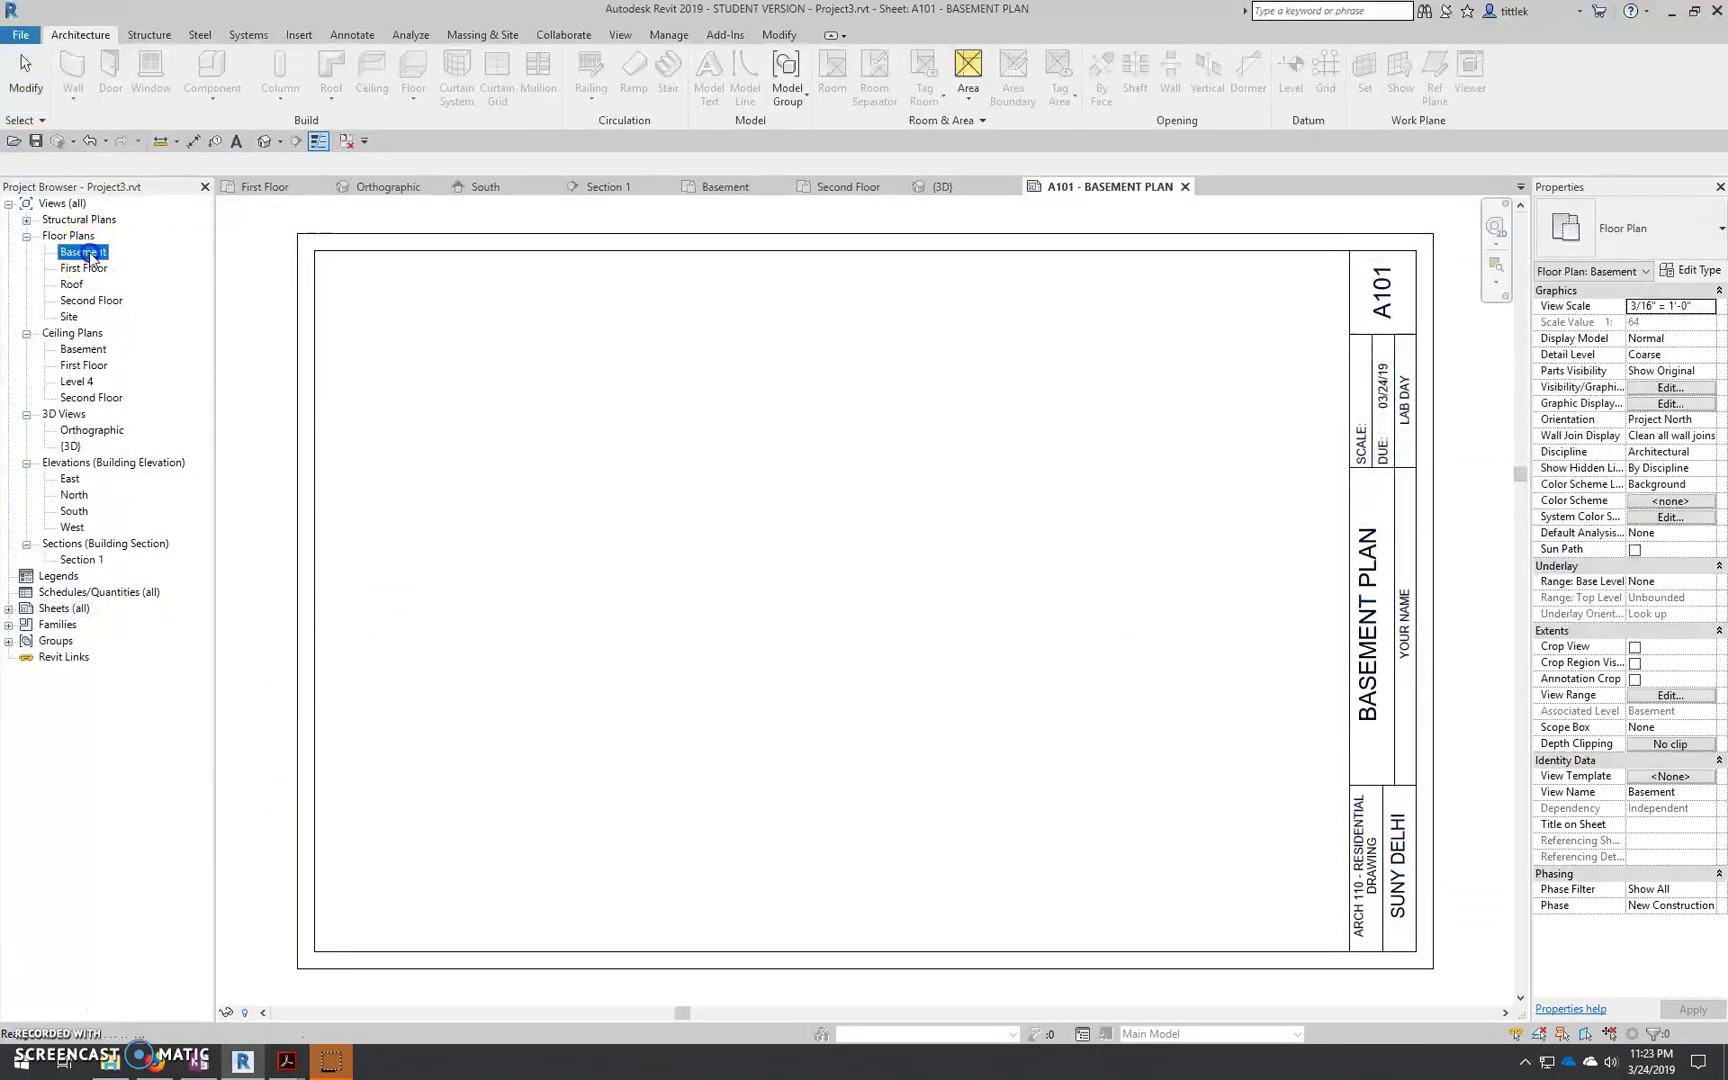
left_click_drag(91, 258, 899, 662)
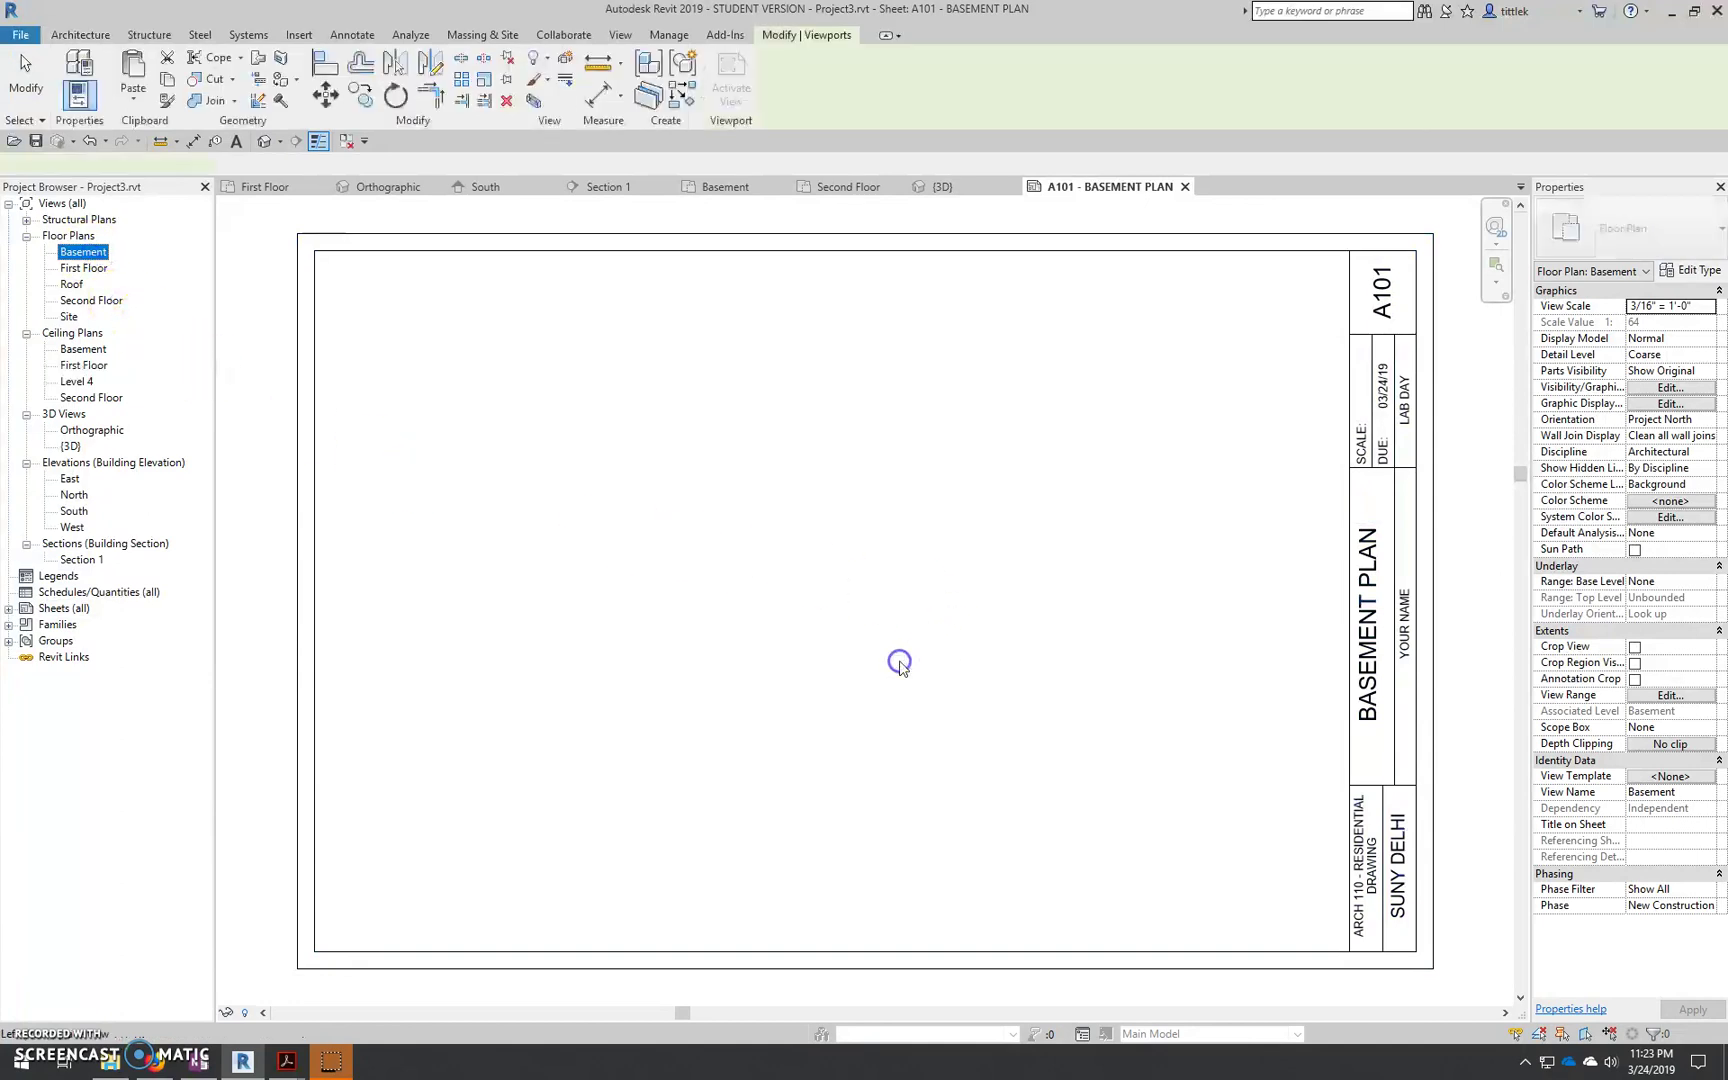
left_click(899, 662)
scroll(852, 590, "down", 3)
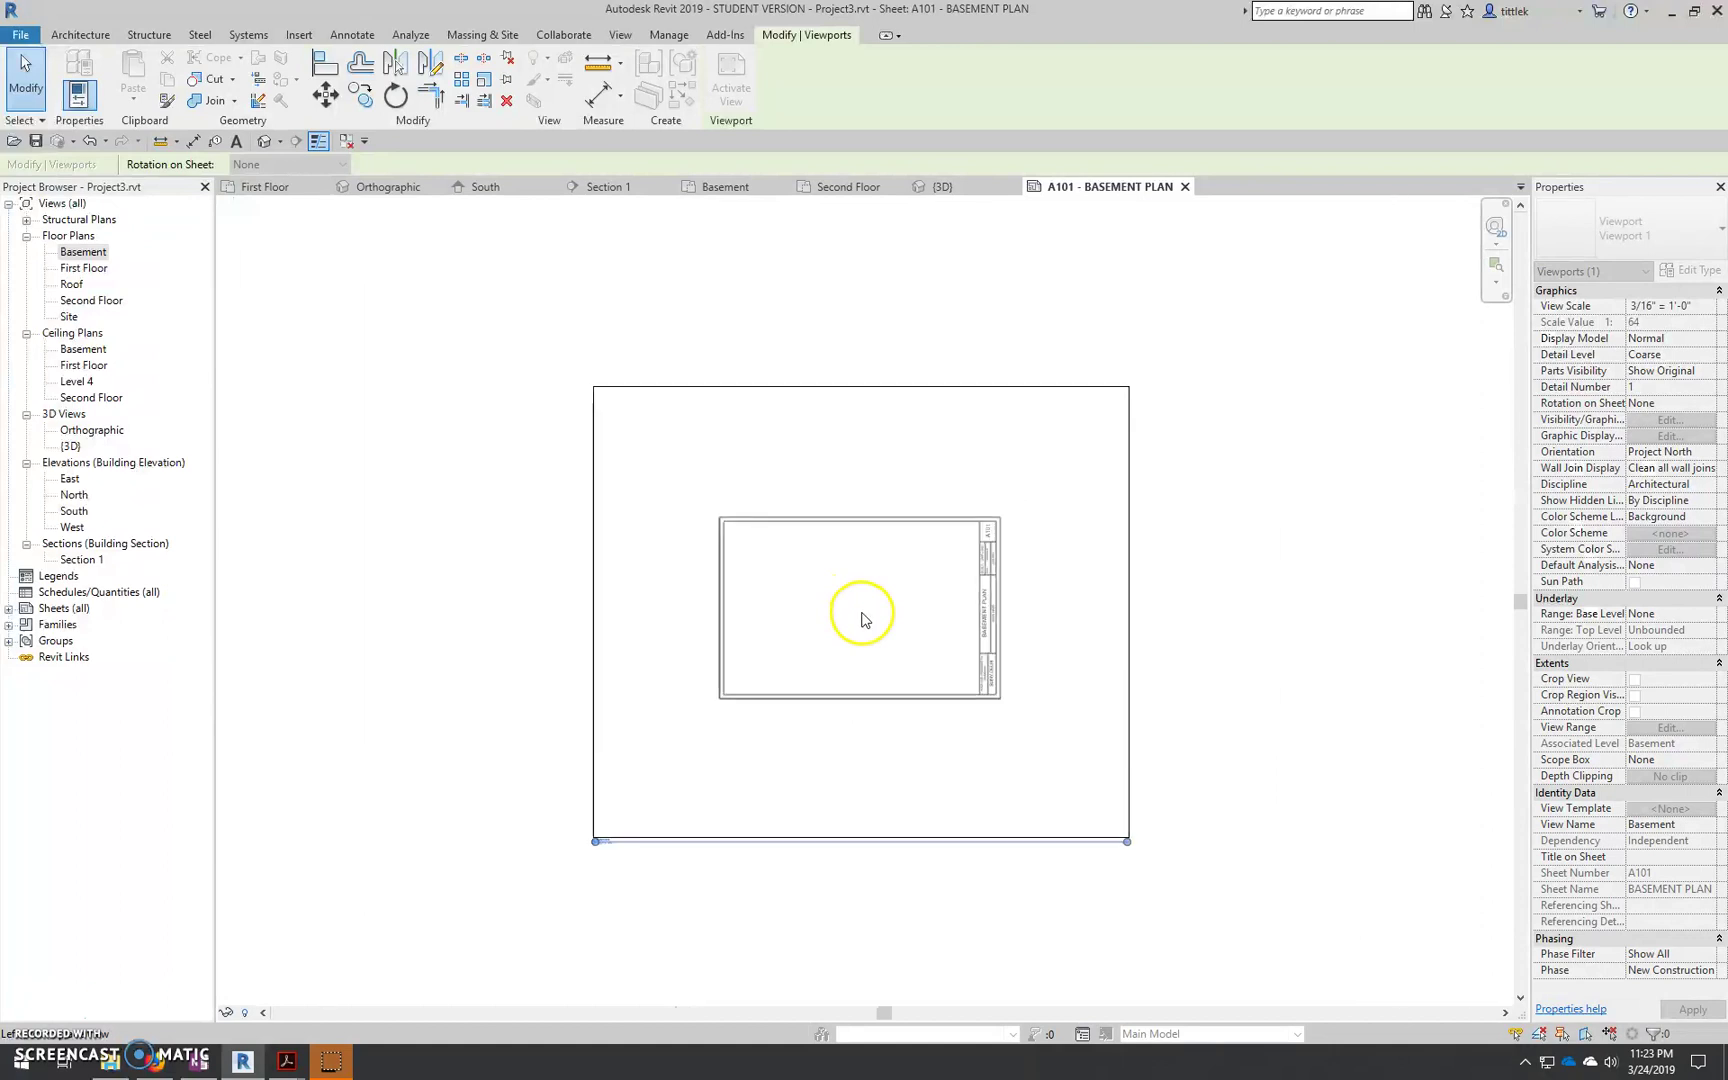
left_click(855, 610)
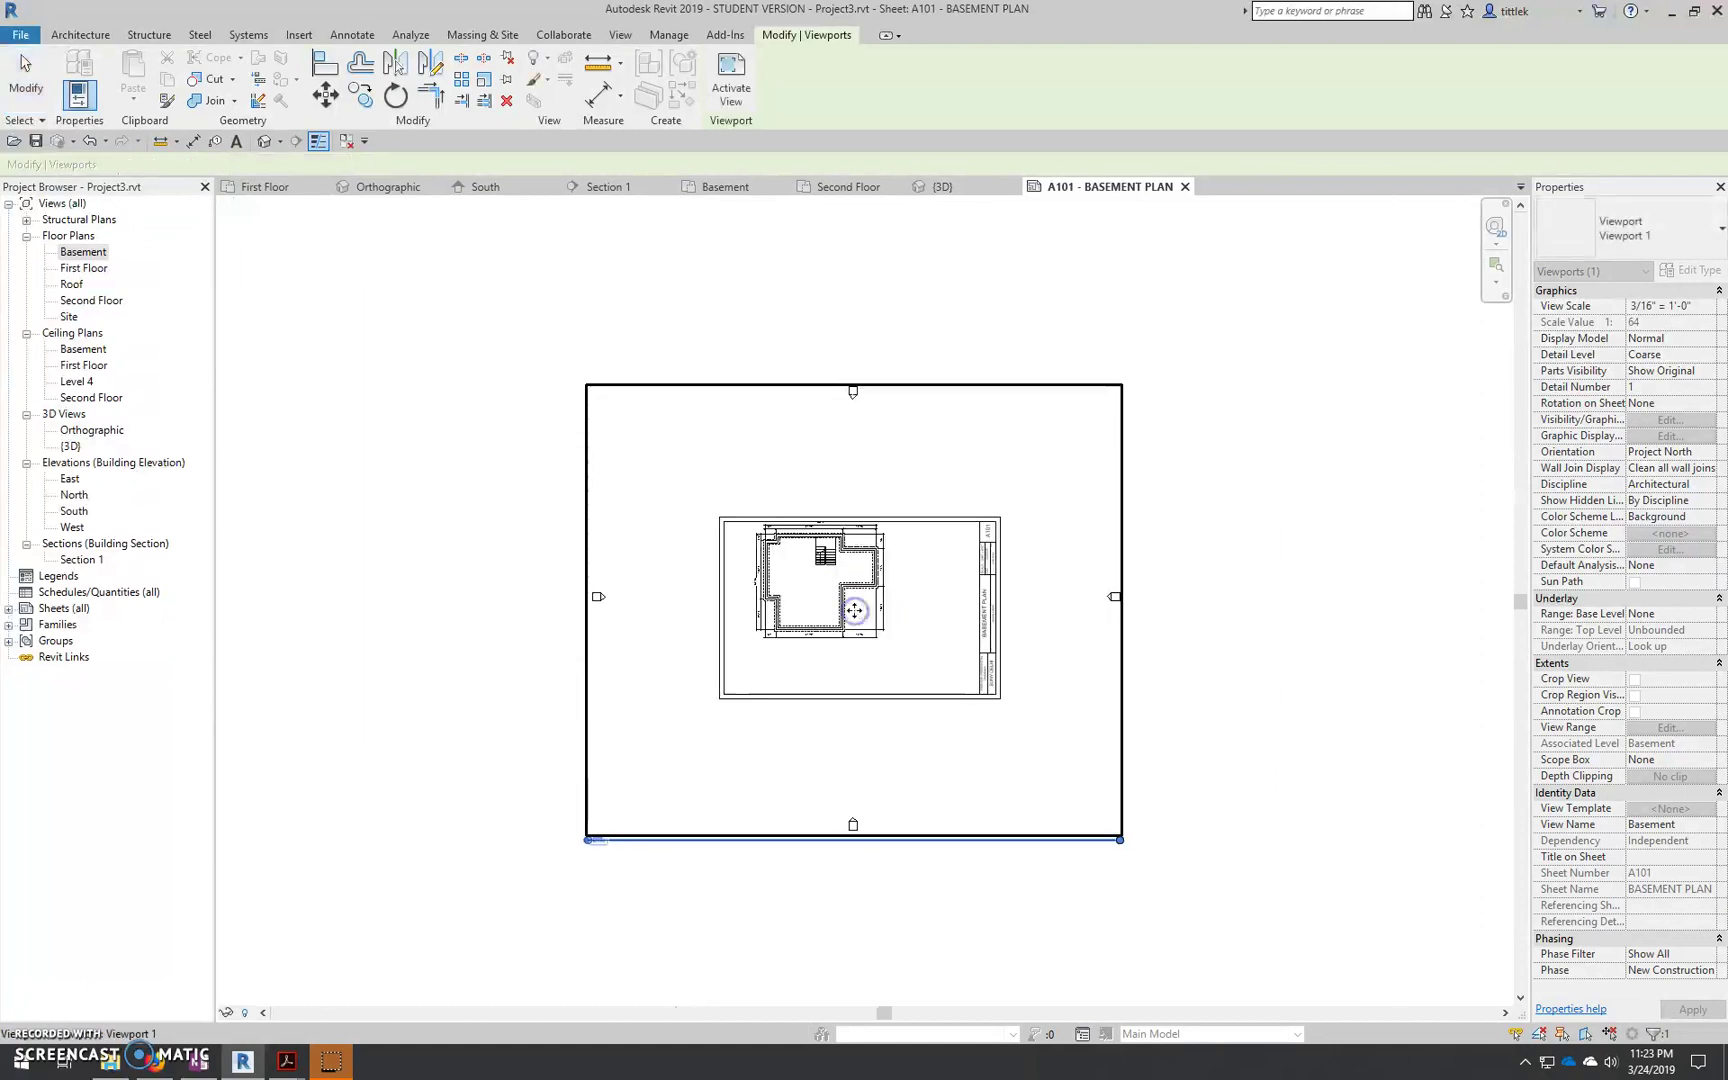
Move the basement plan viewport so the drawing sits centred within the sheet's drawing area
left_click_drag(811, 592, 843, 619)
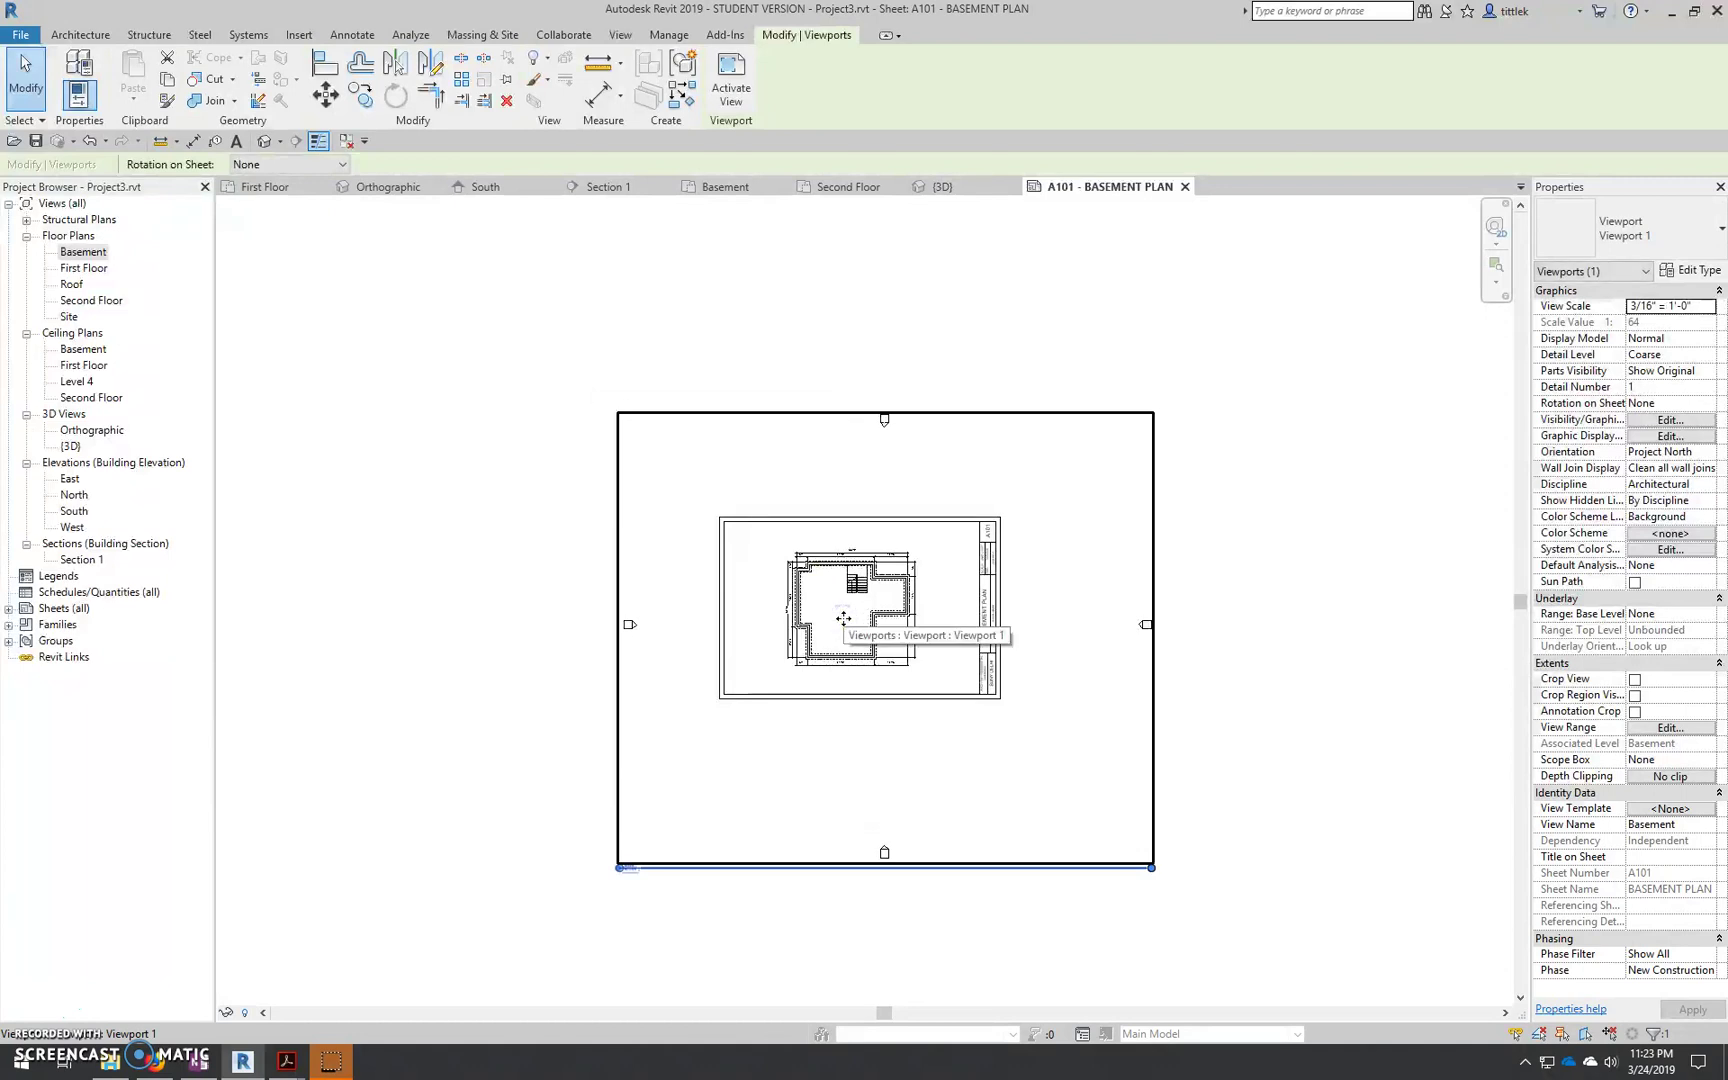
key("Left")
key("Right")
key("Right")
key("Up")
key("Left")
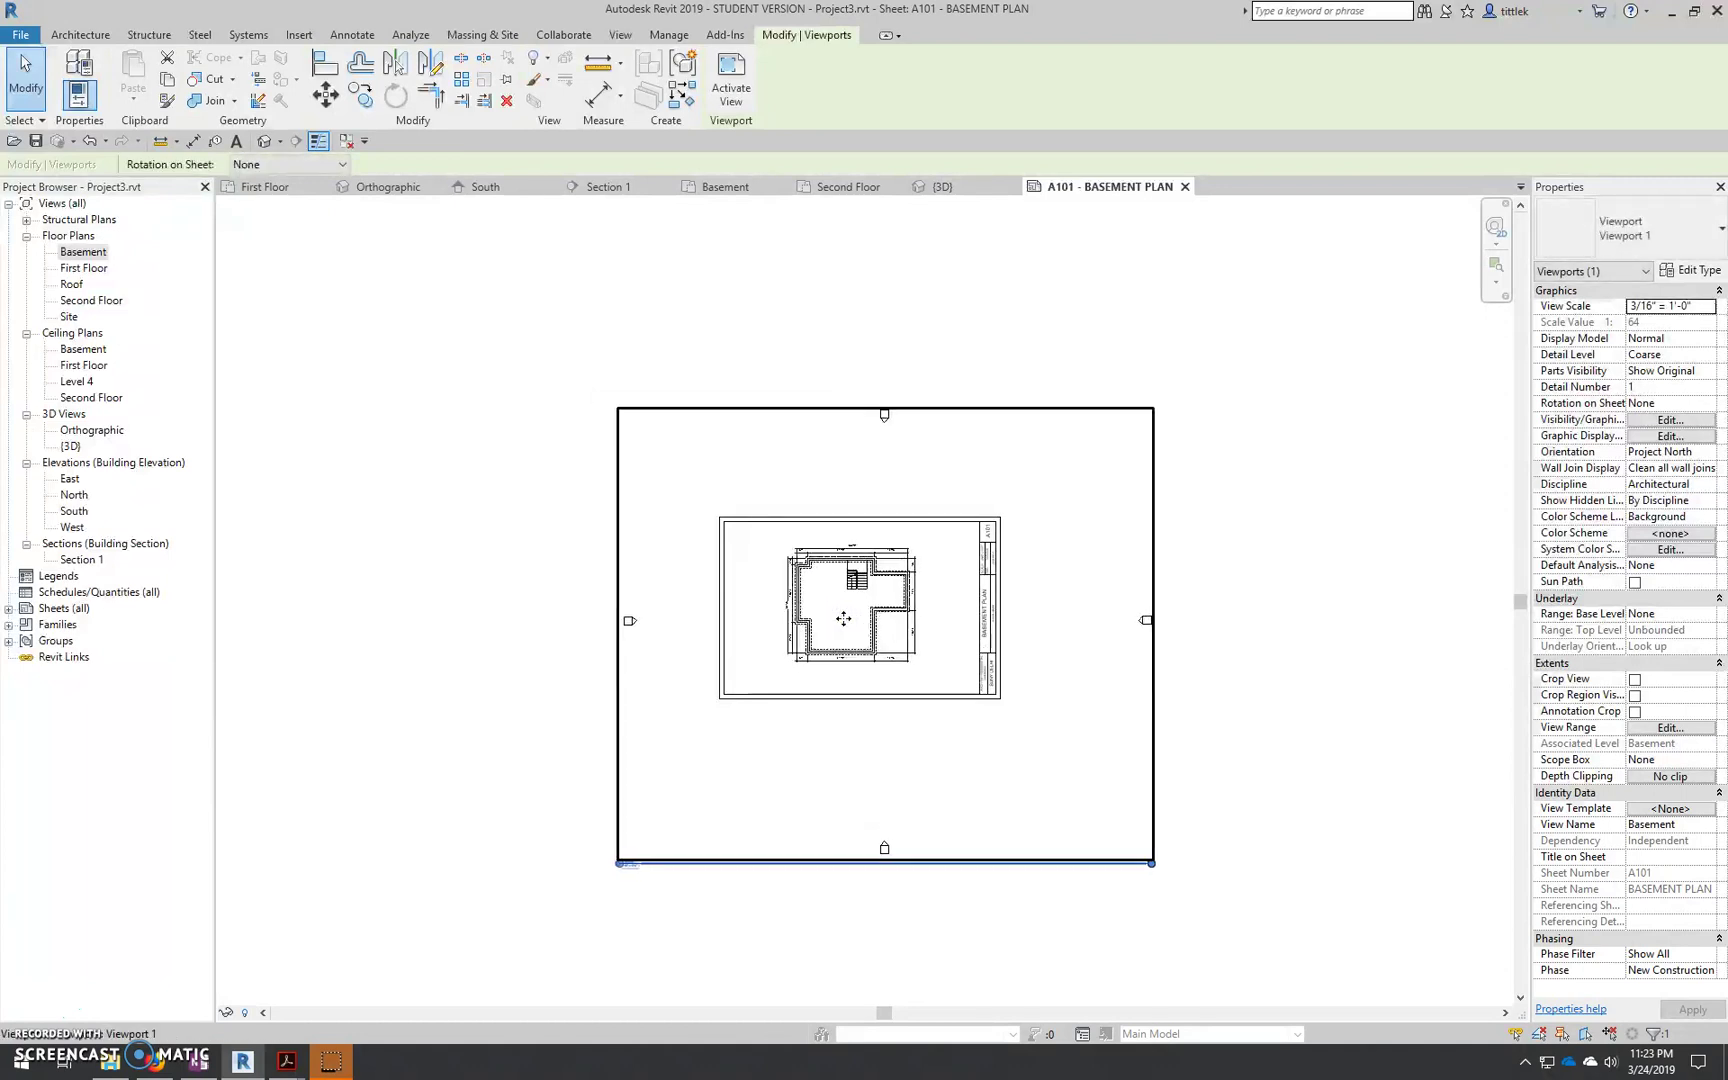
Move the basement plan's view title onto the sheet just below the plan and reselect its viewport
left_click(771, 933)
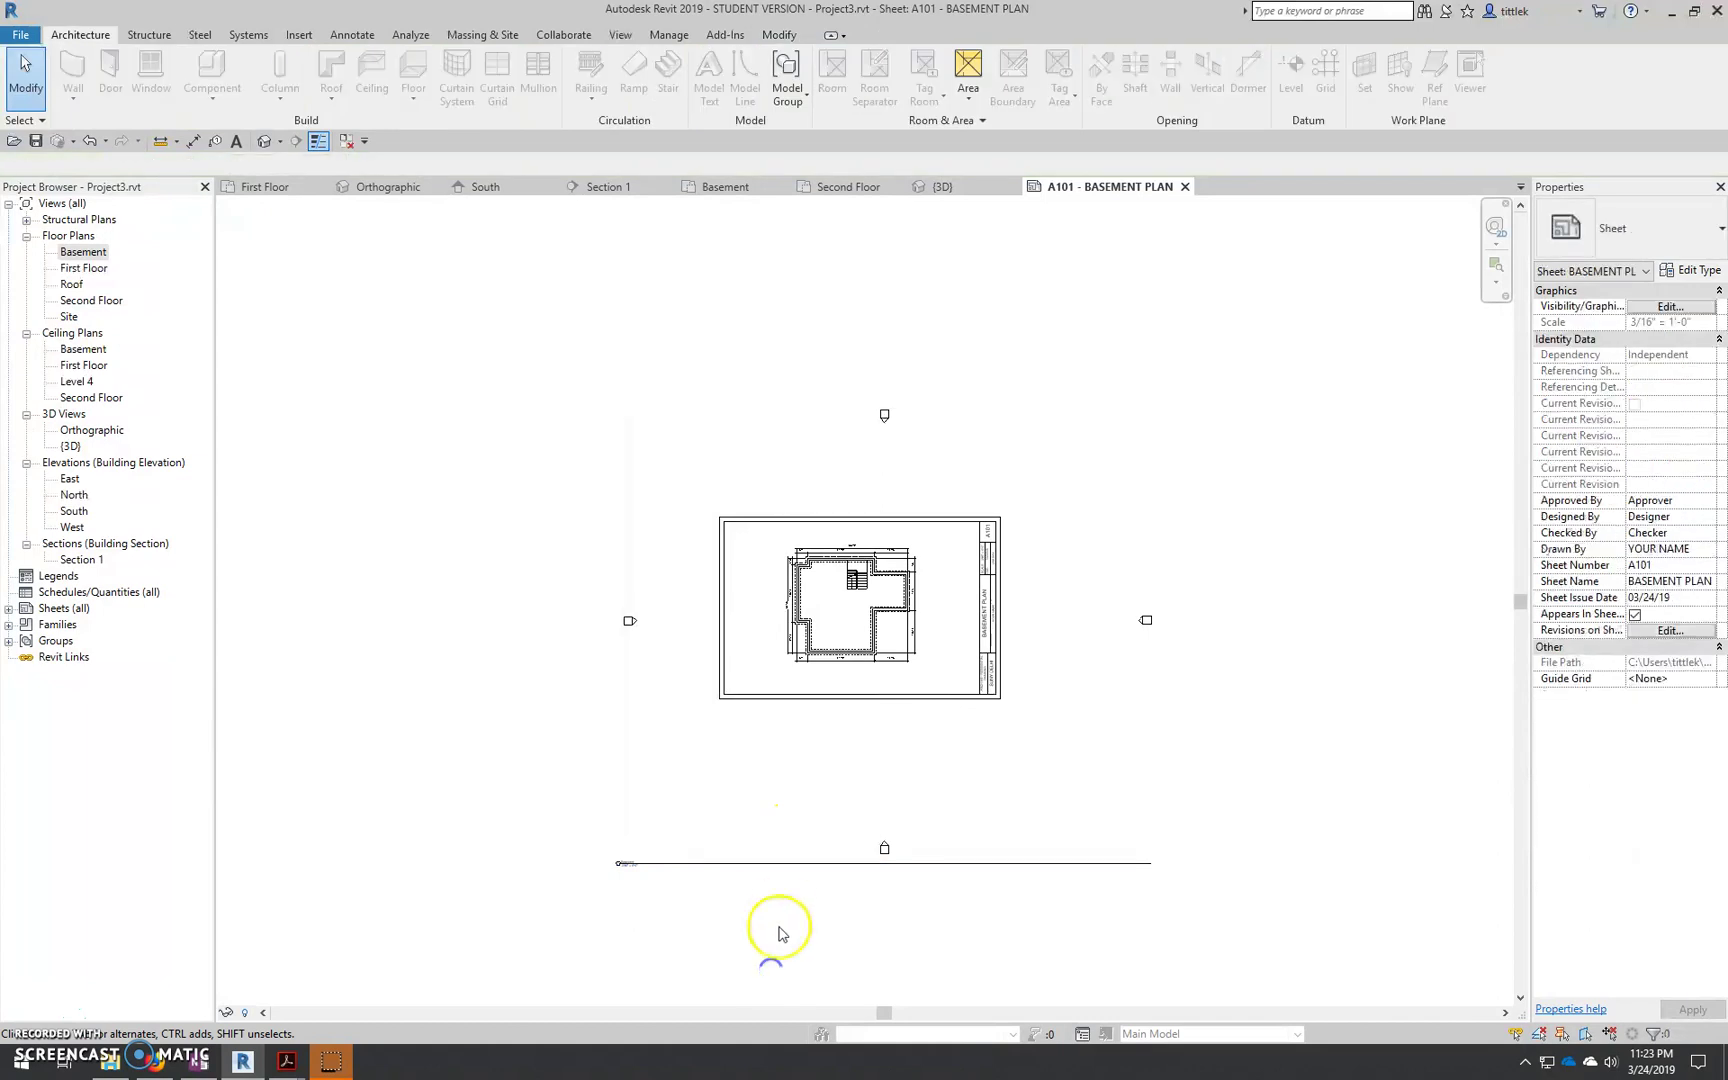
left_click(784, 866)
left_click_drag(771, 866, 945, 687)
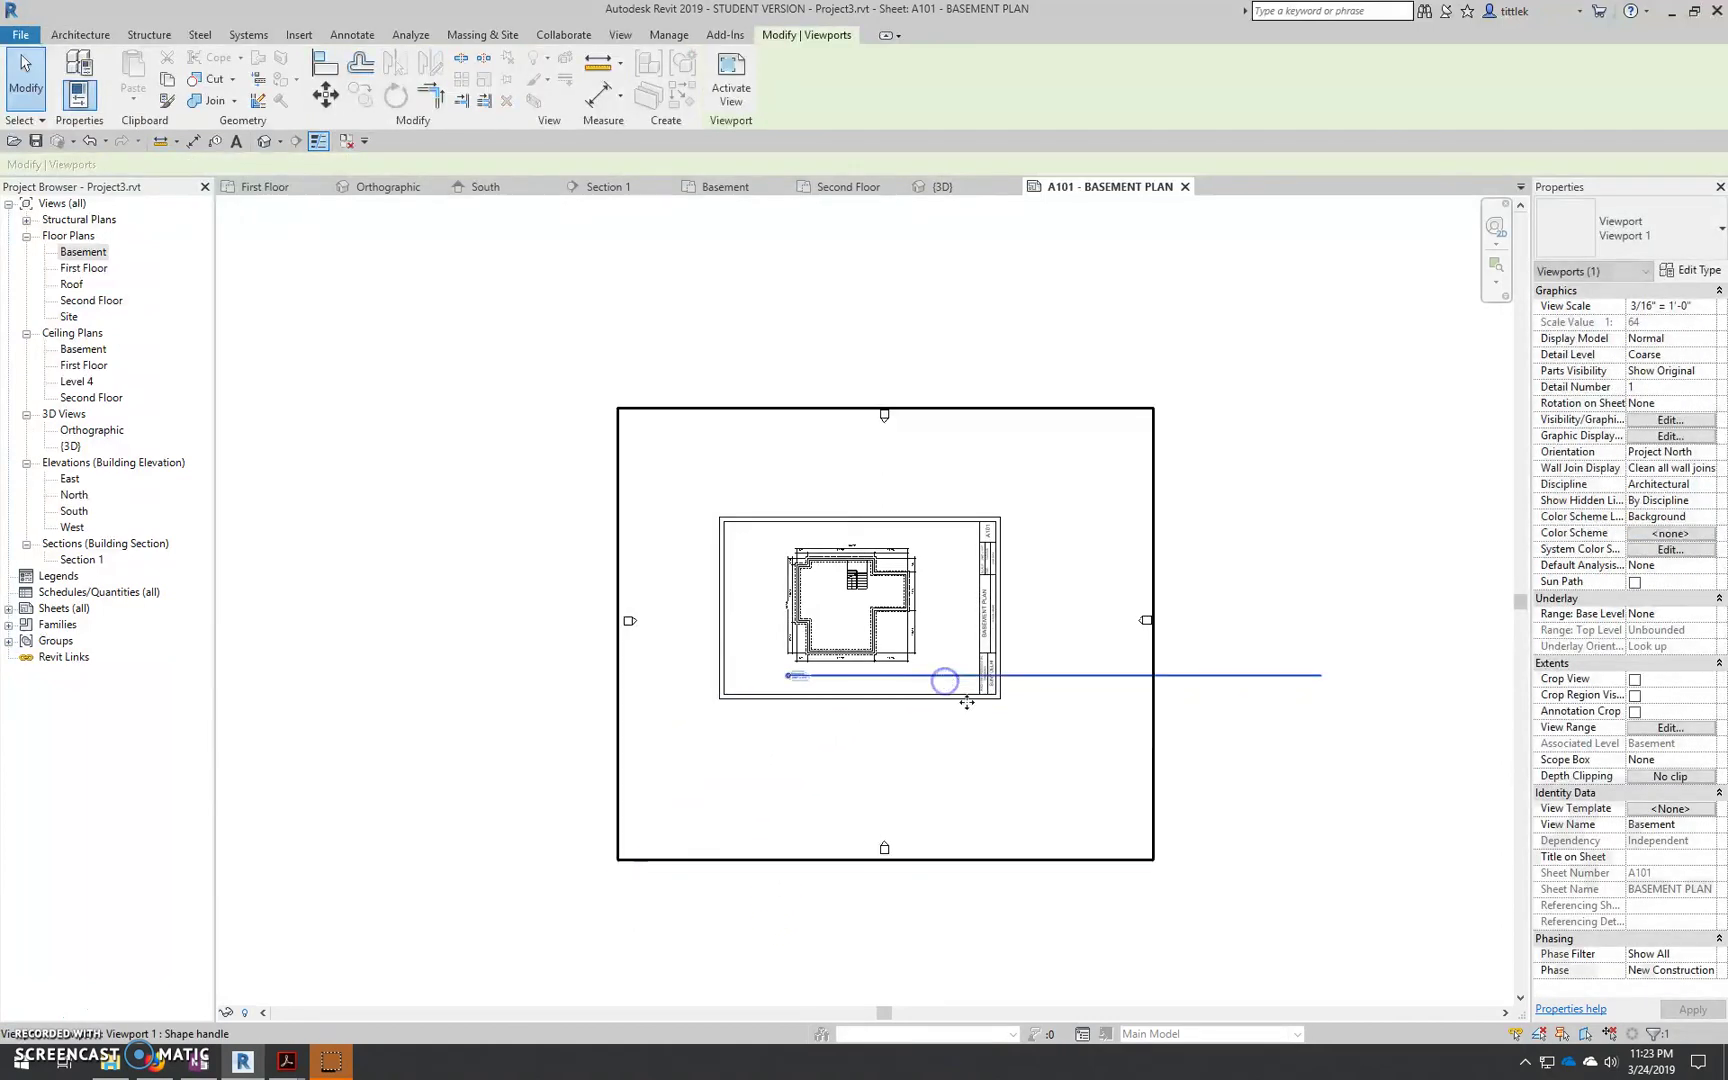
left_click(1199, 833)
left_click(876, 614)
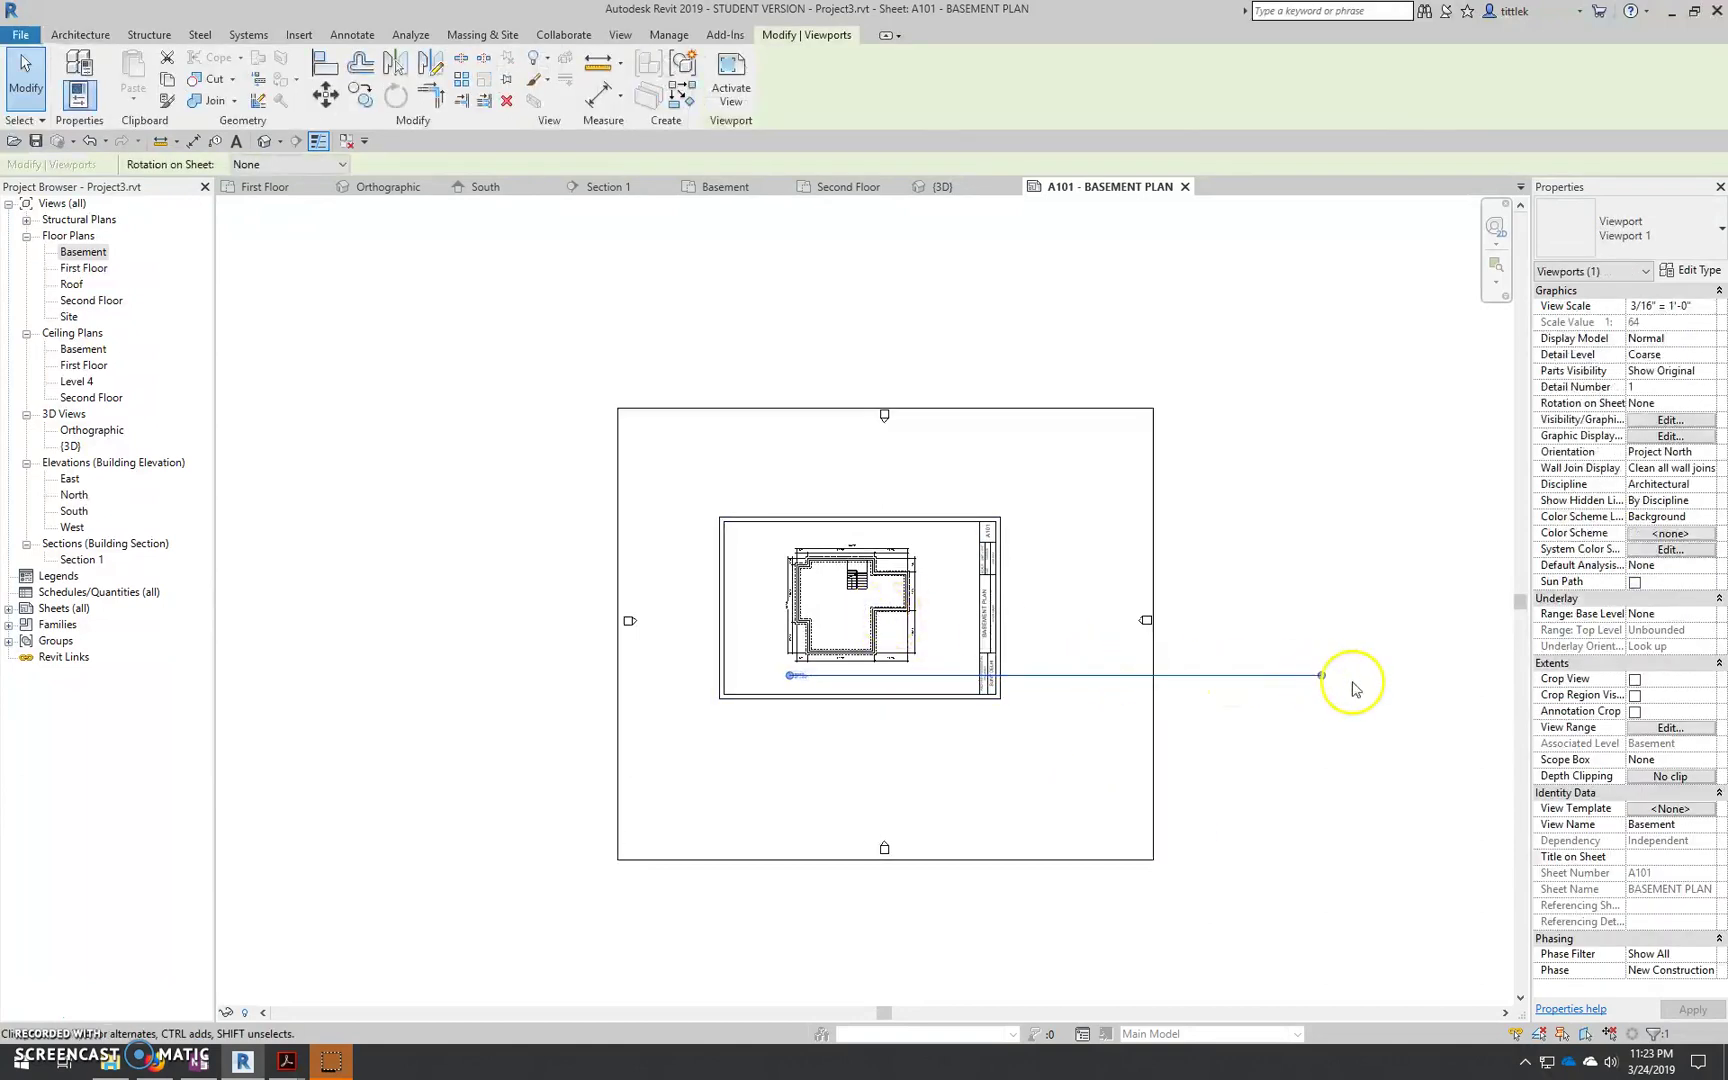
Shorten the basement view title's line on the sheet so it ends just past the scale text
left_click_drag(1323, 679, 816, 678)
scroll(805, 678, "up", 8)
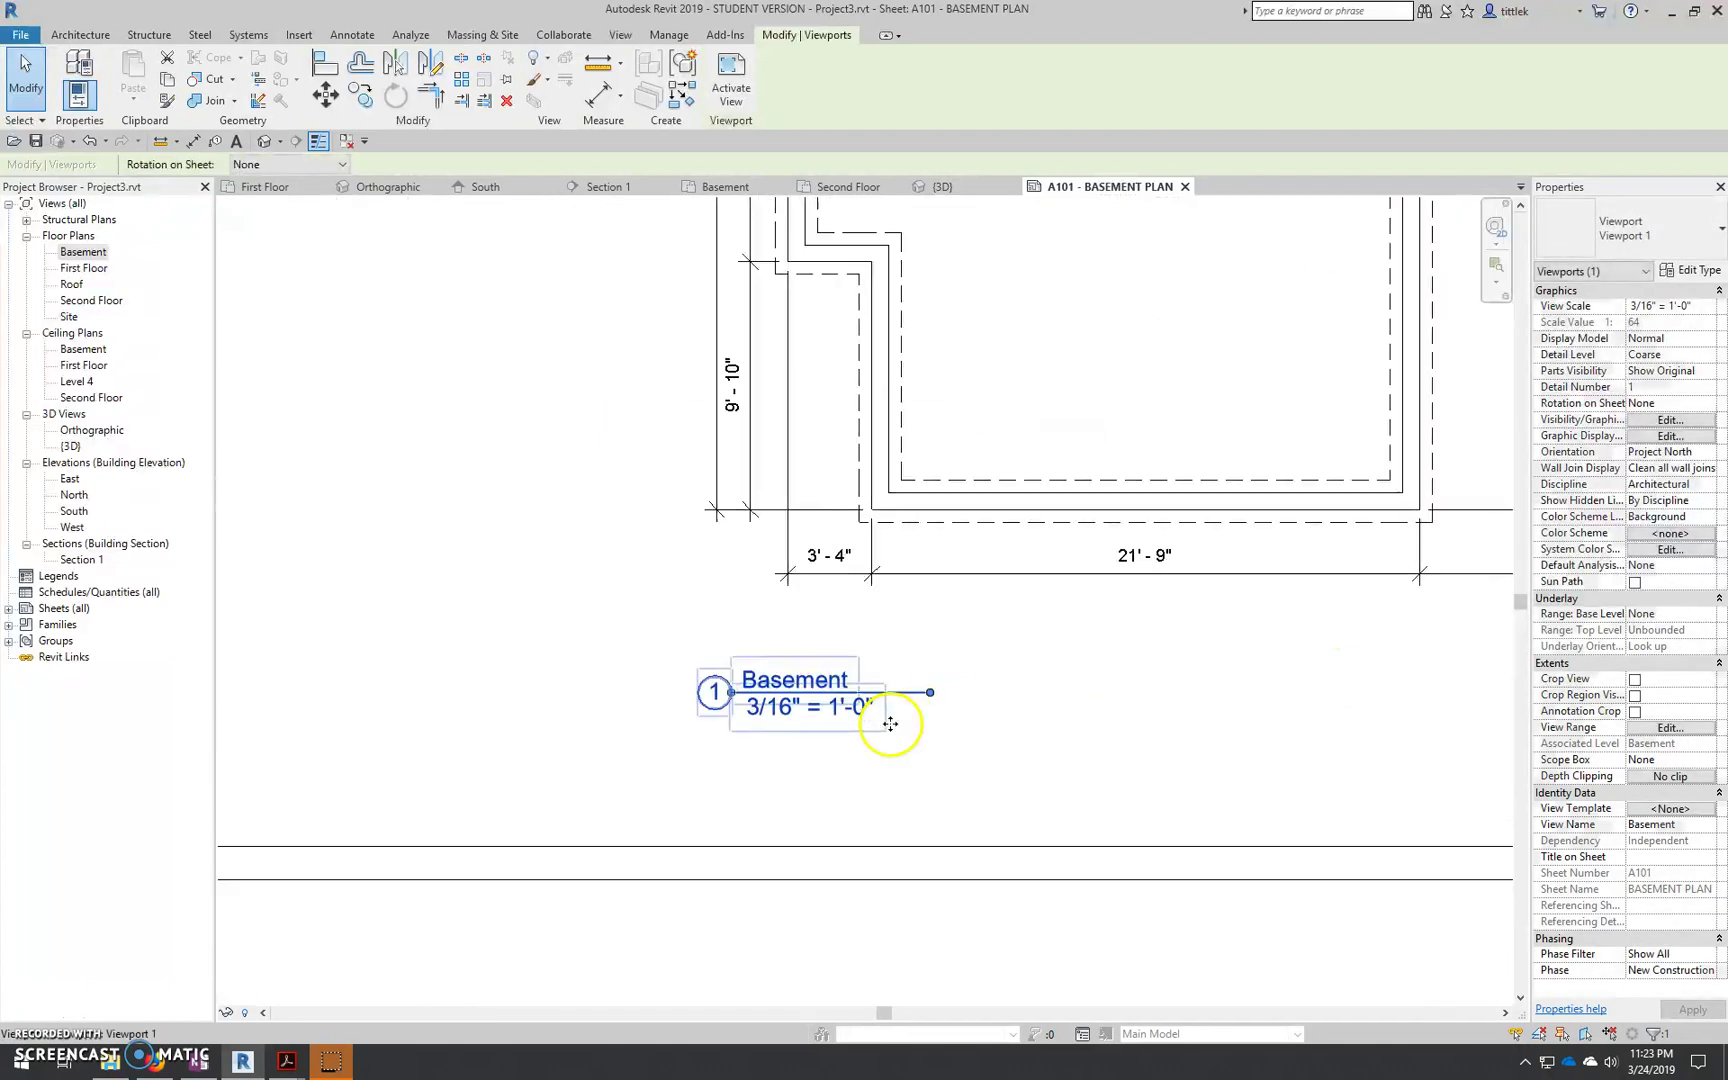
scroll(890, 723, "up", 3)
left_click_drag(943, 674, 856, 703)
scroll(772, 760, "down", 8)
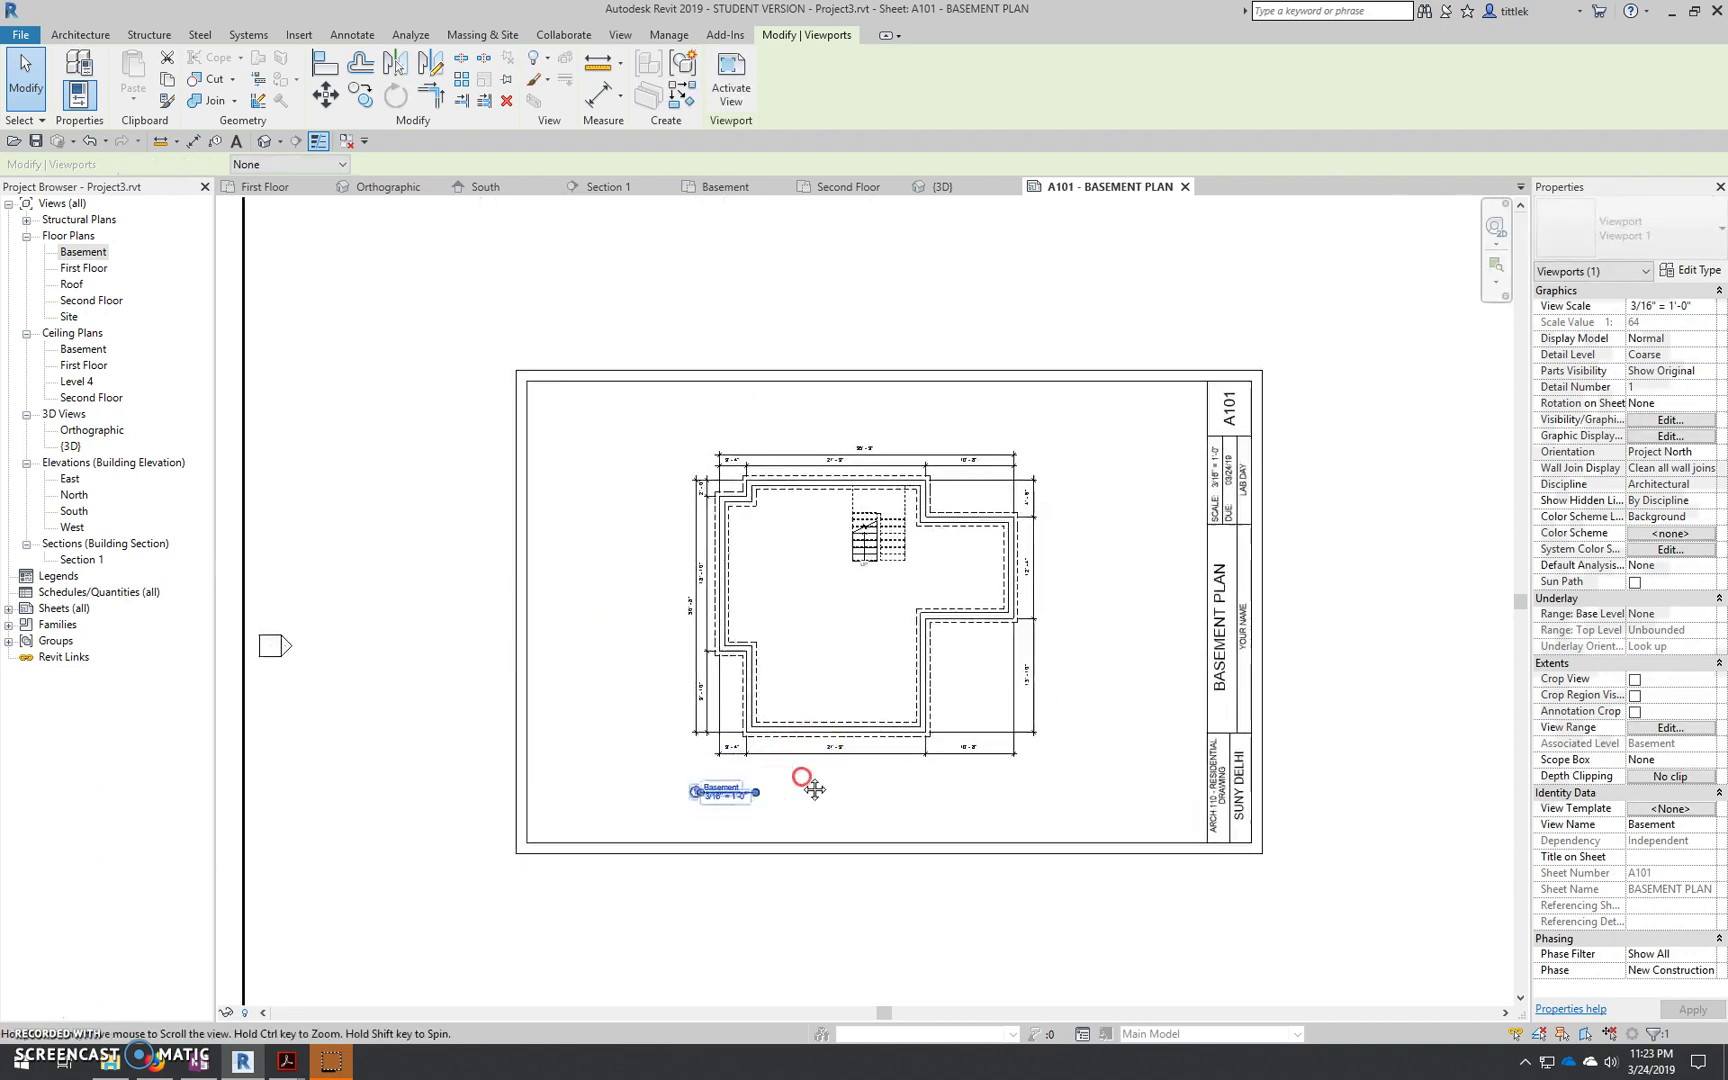
Examine the title block's scale, due date and lab day fields and the overall layout of the basement plan sheet
middle_click_drag(814, 789, 689, 904)
scroll(1060, 786, "up", 2)
scroll(1095, 505, "up", 4)
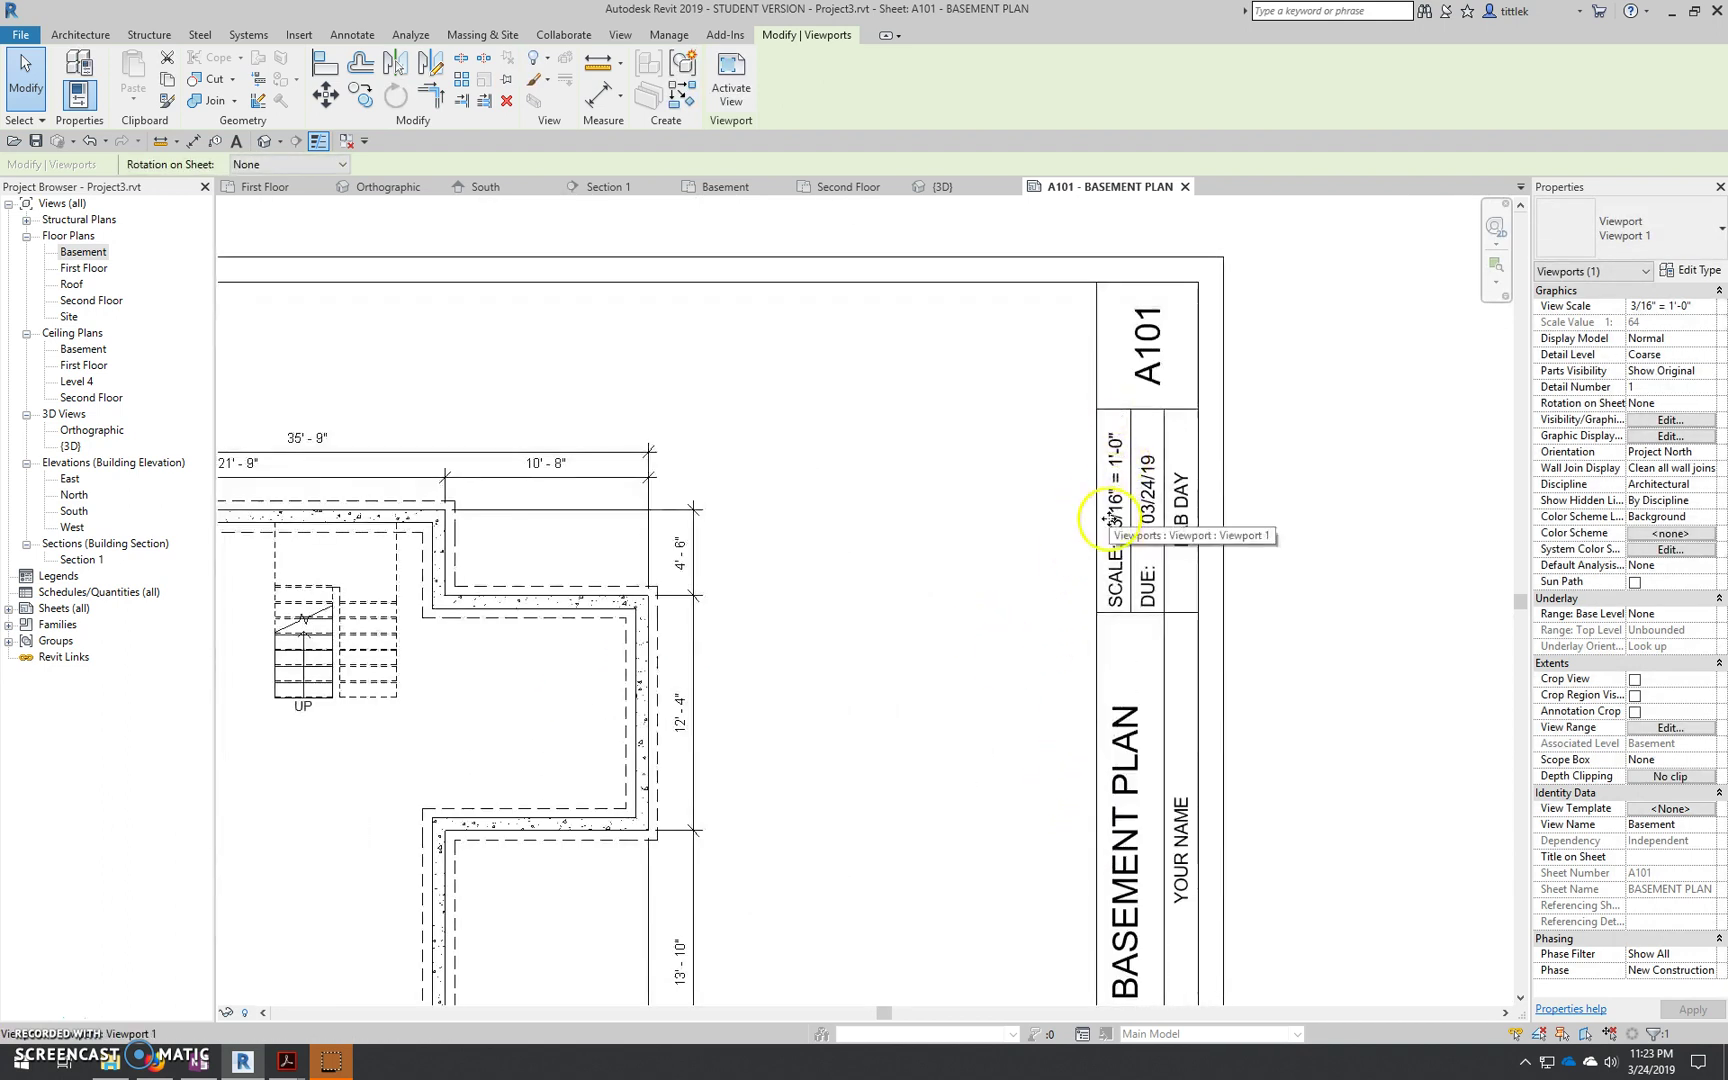
key("Escape")
left_click(1151, 512)
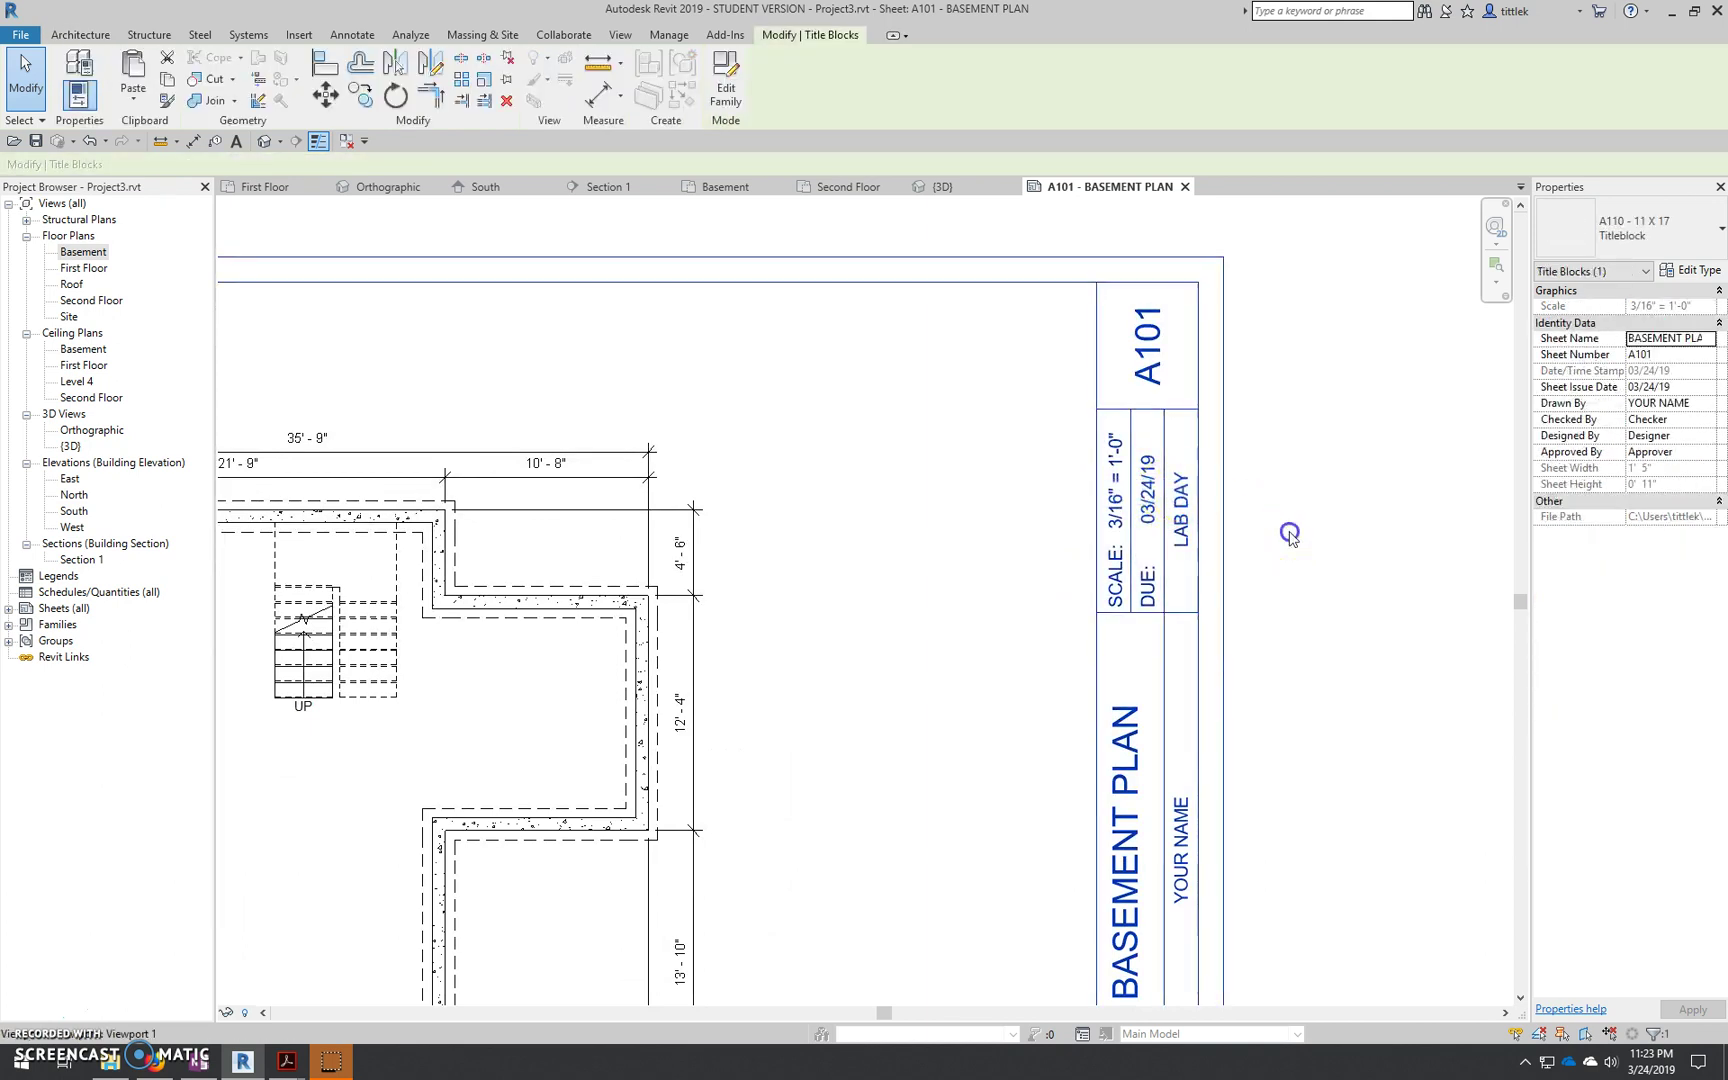
scroll(1280, 806, "down", 5)
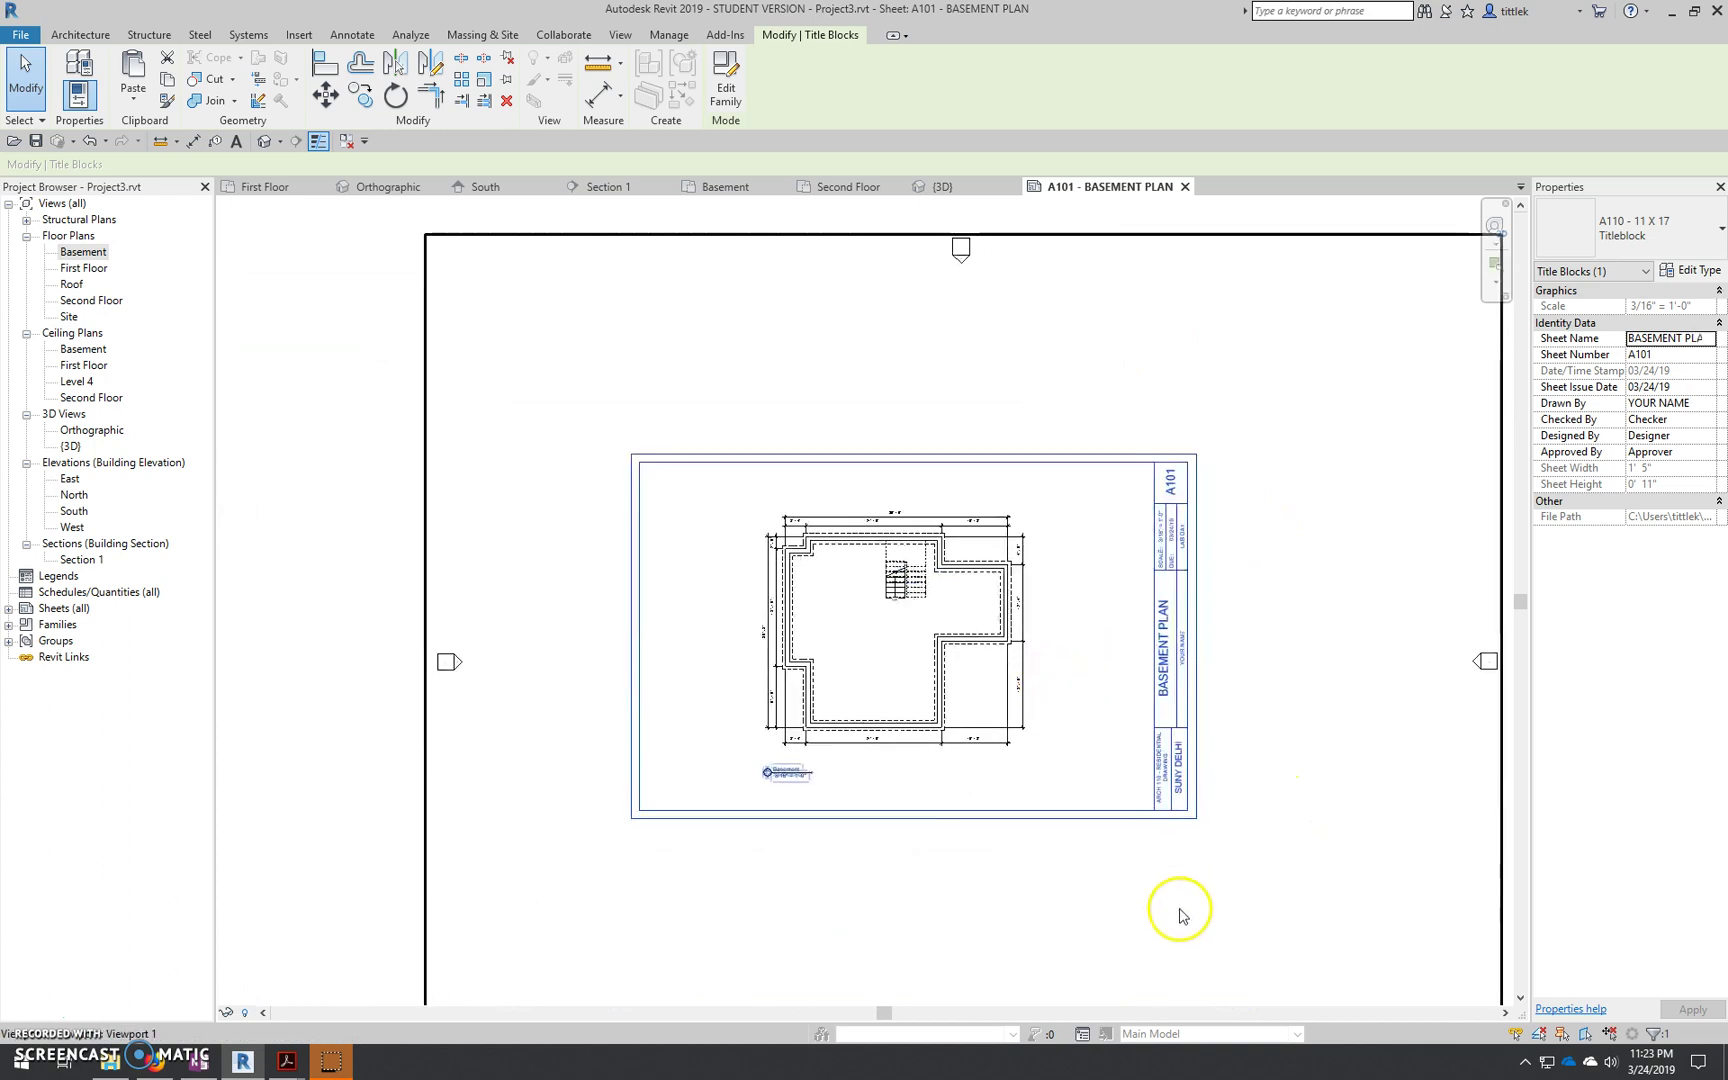
left_click(1180, 915)
left_click(386, 640)
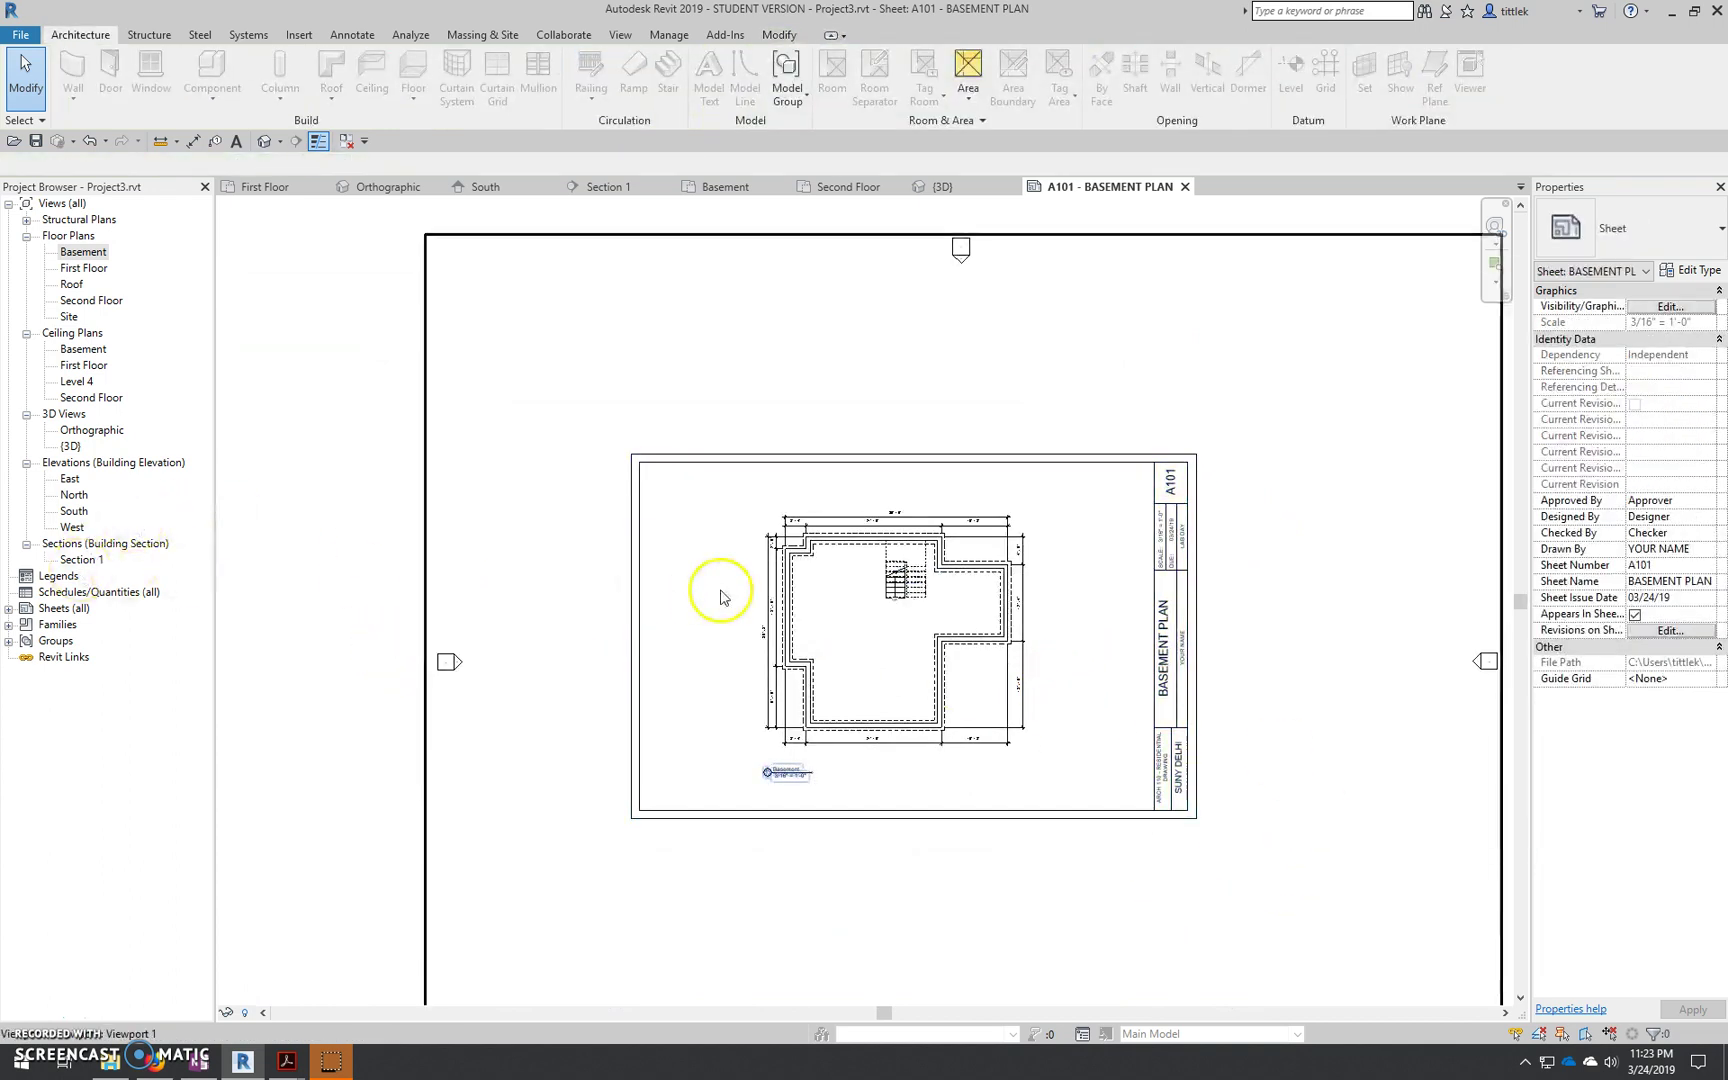
middle_click_drag(926, 679, 893, 734)
scroll(822, 742, "up", 3)
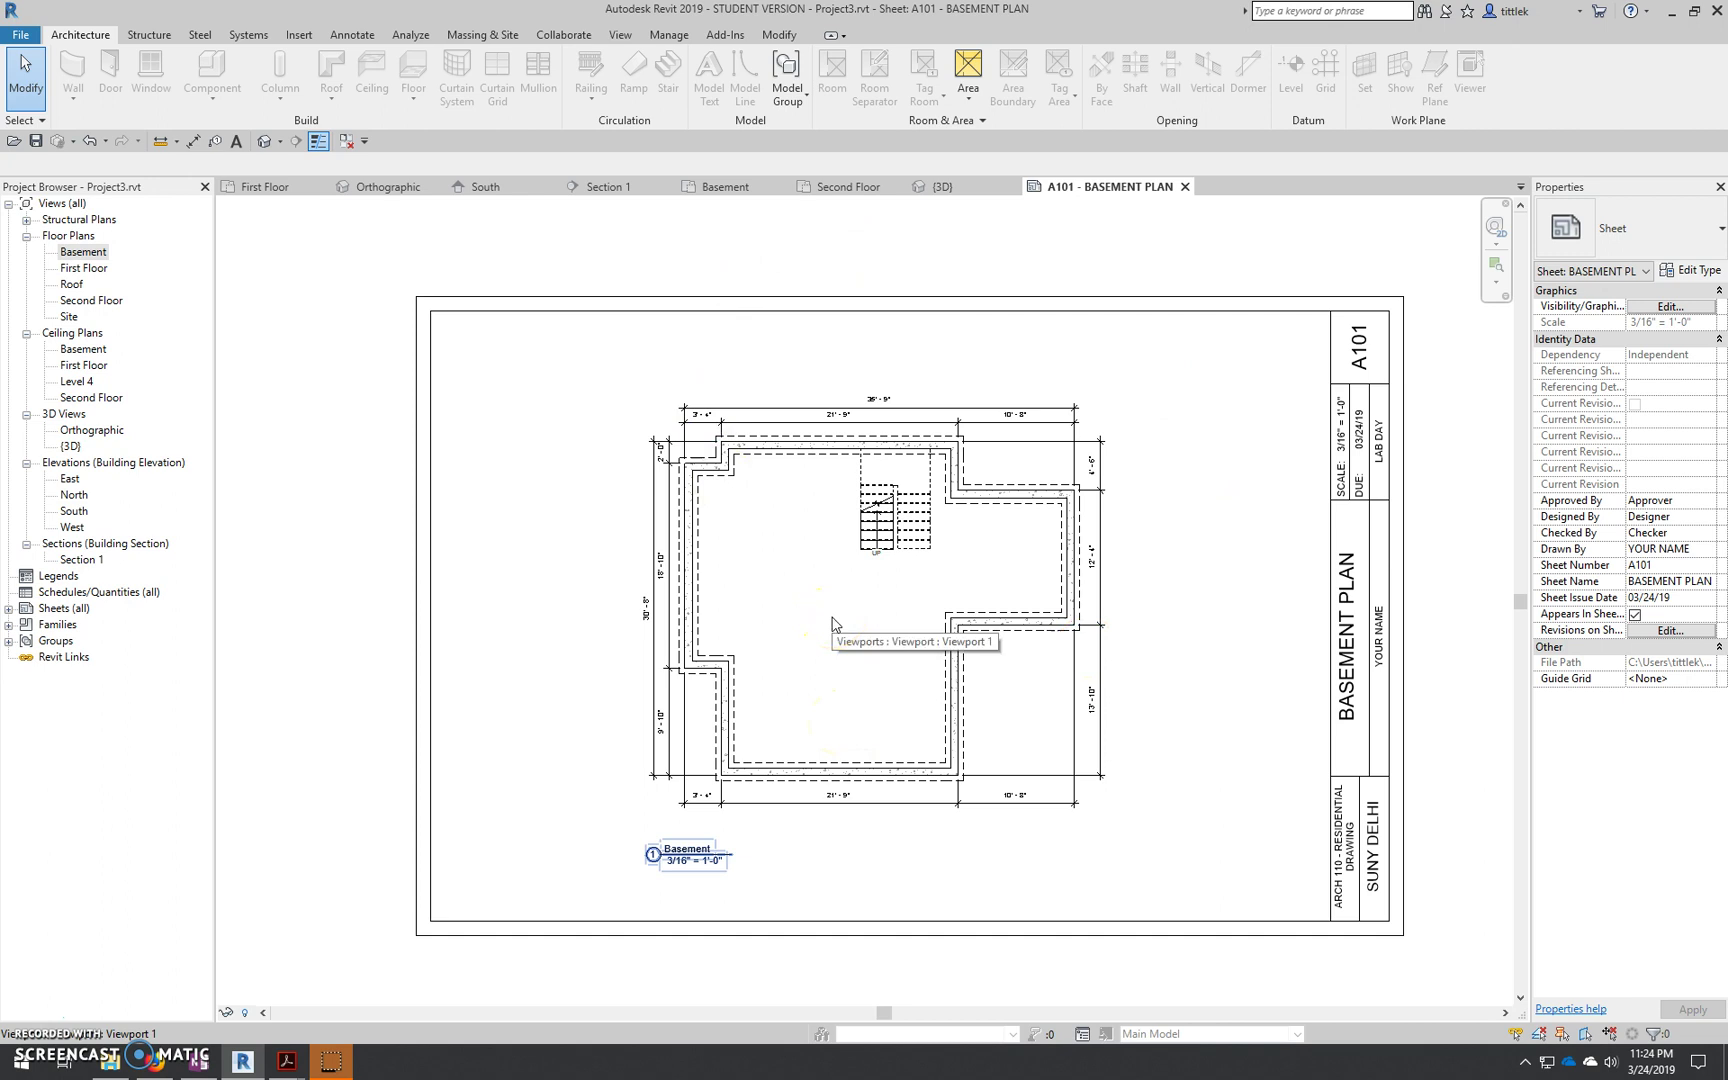
scroll(833, 624, "down", 2)
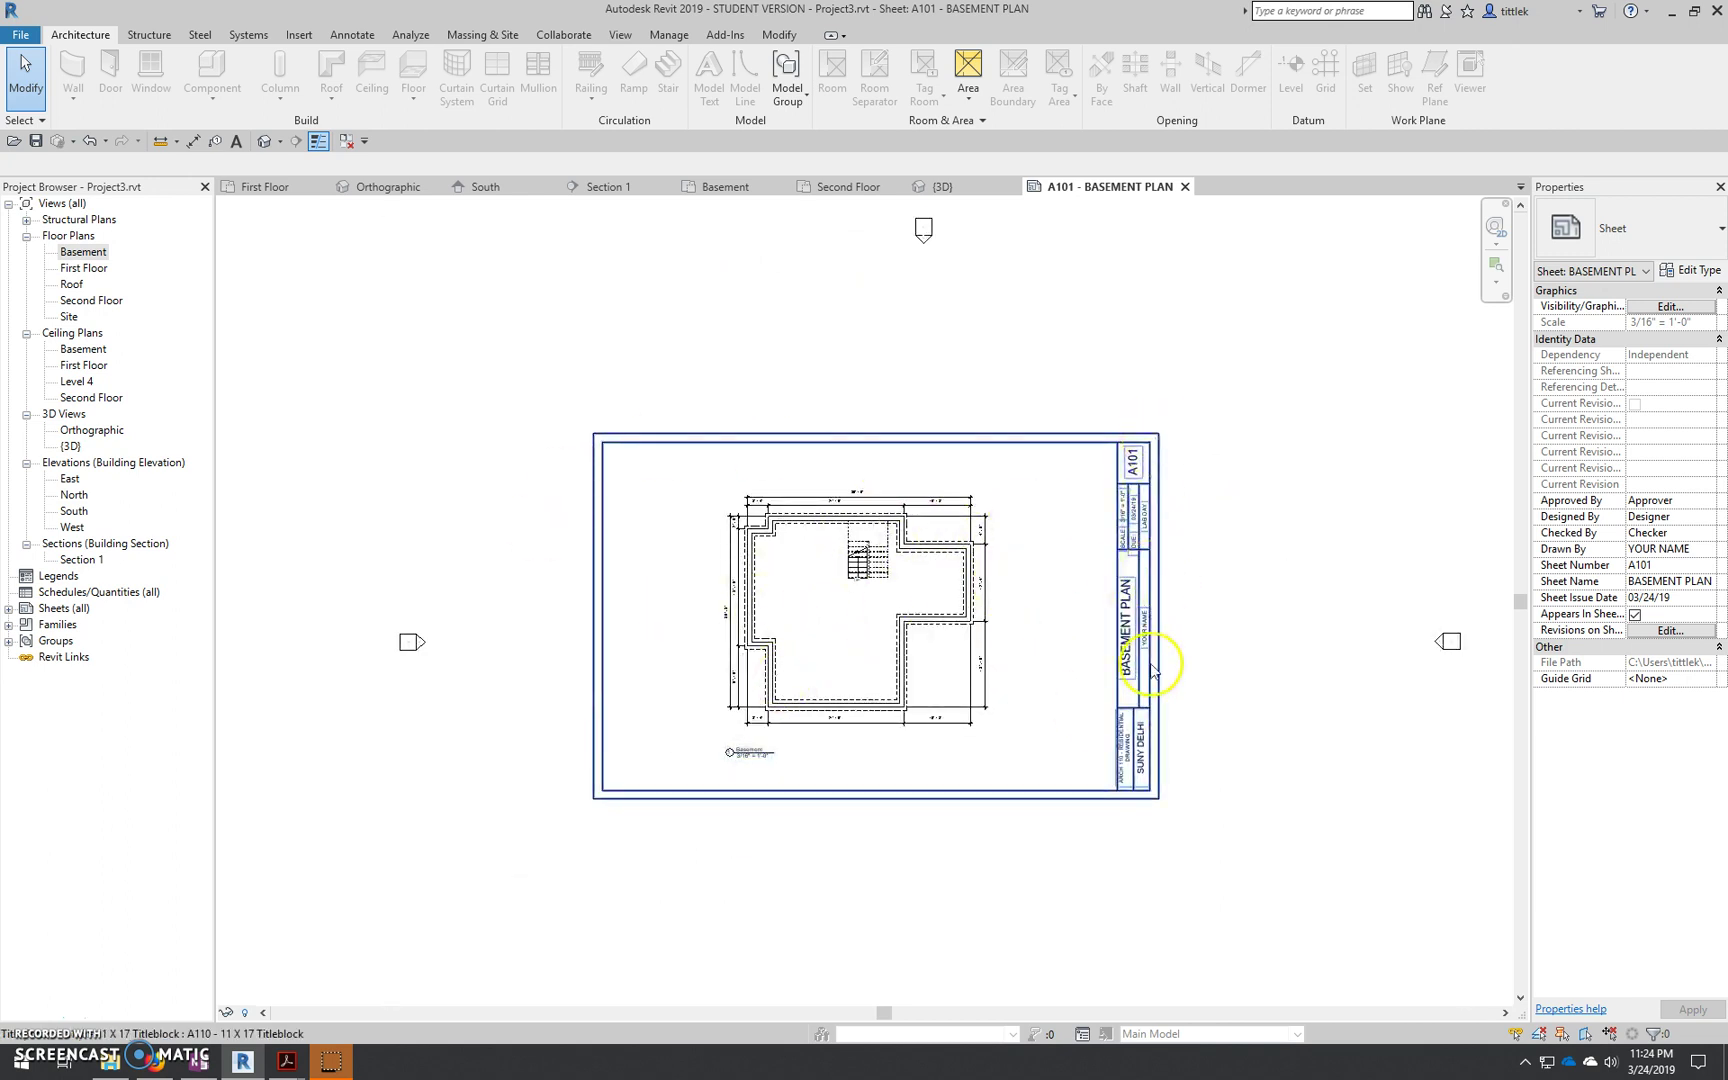
Change the BASEMENT PLAN sheet's number to A1.0, keeping its name
scroll(1122, 450, "up", 5)
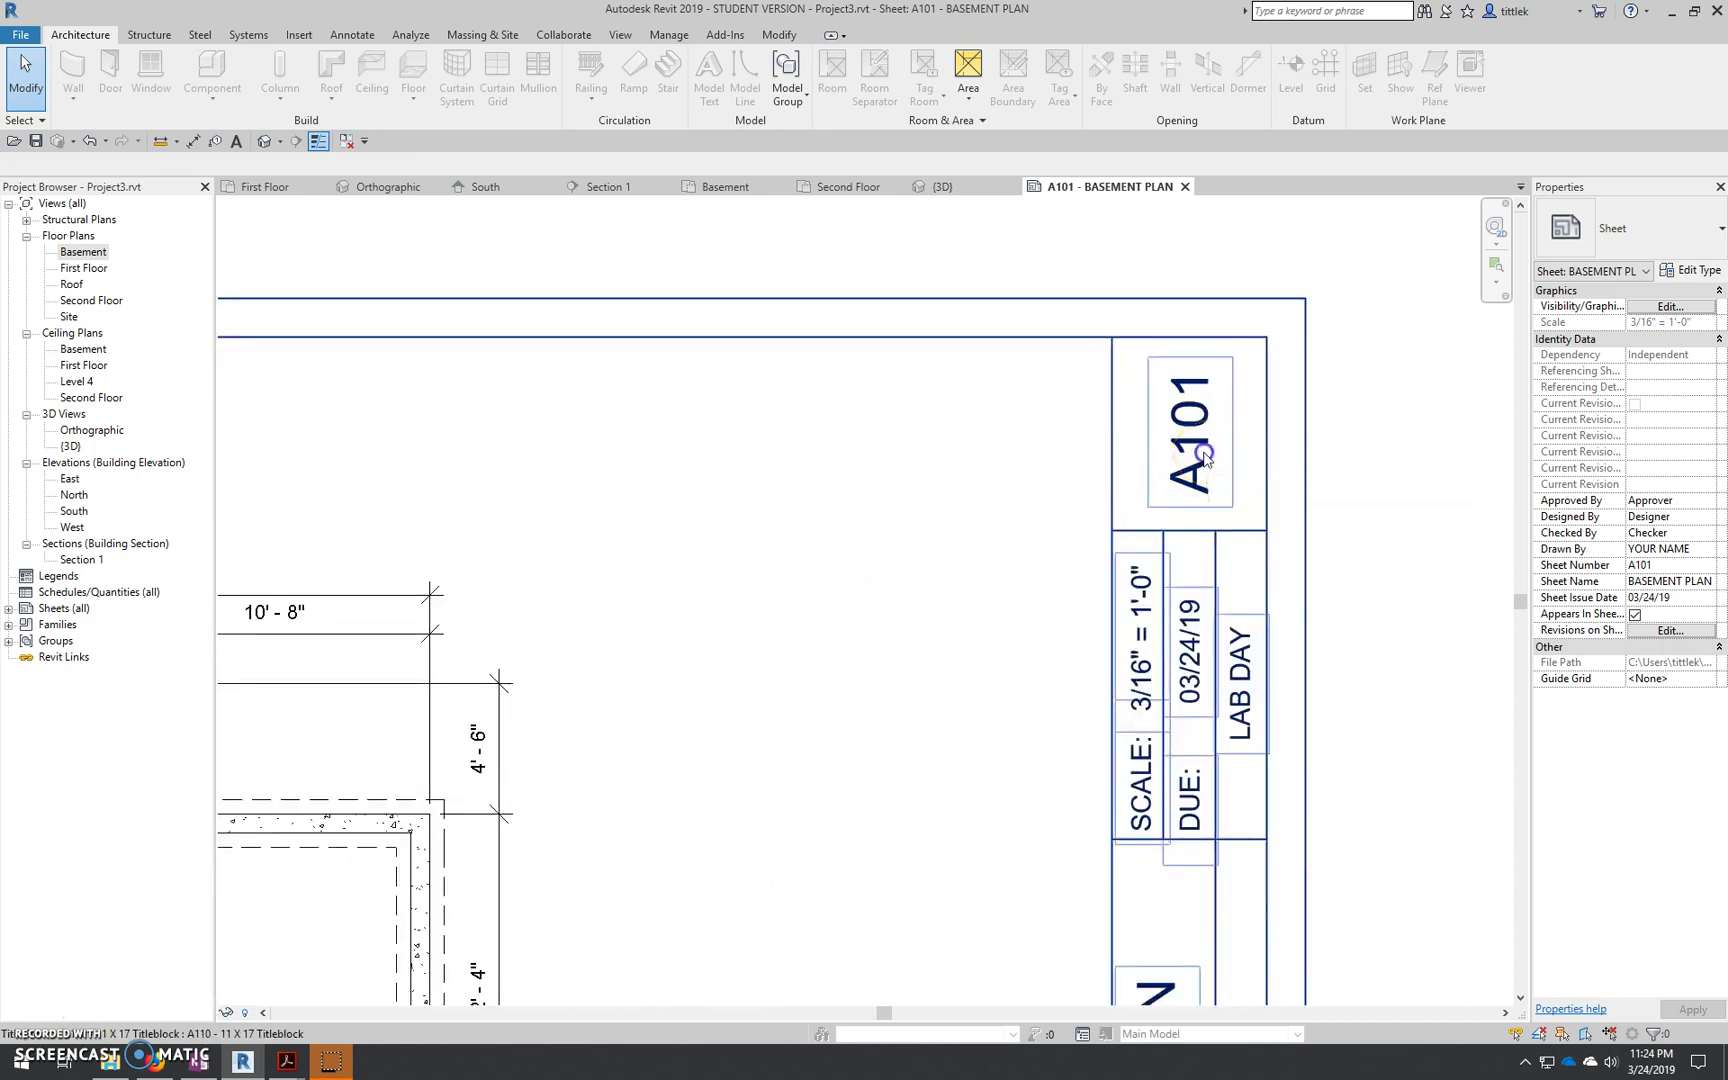
left_click(1203, 453)
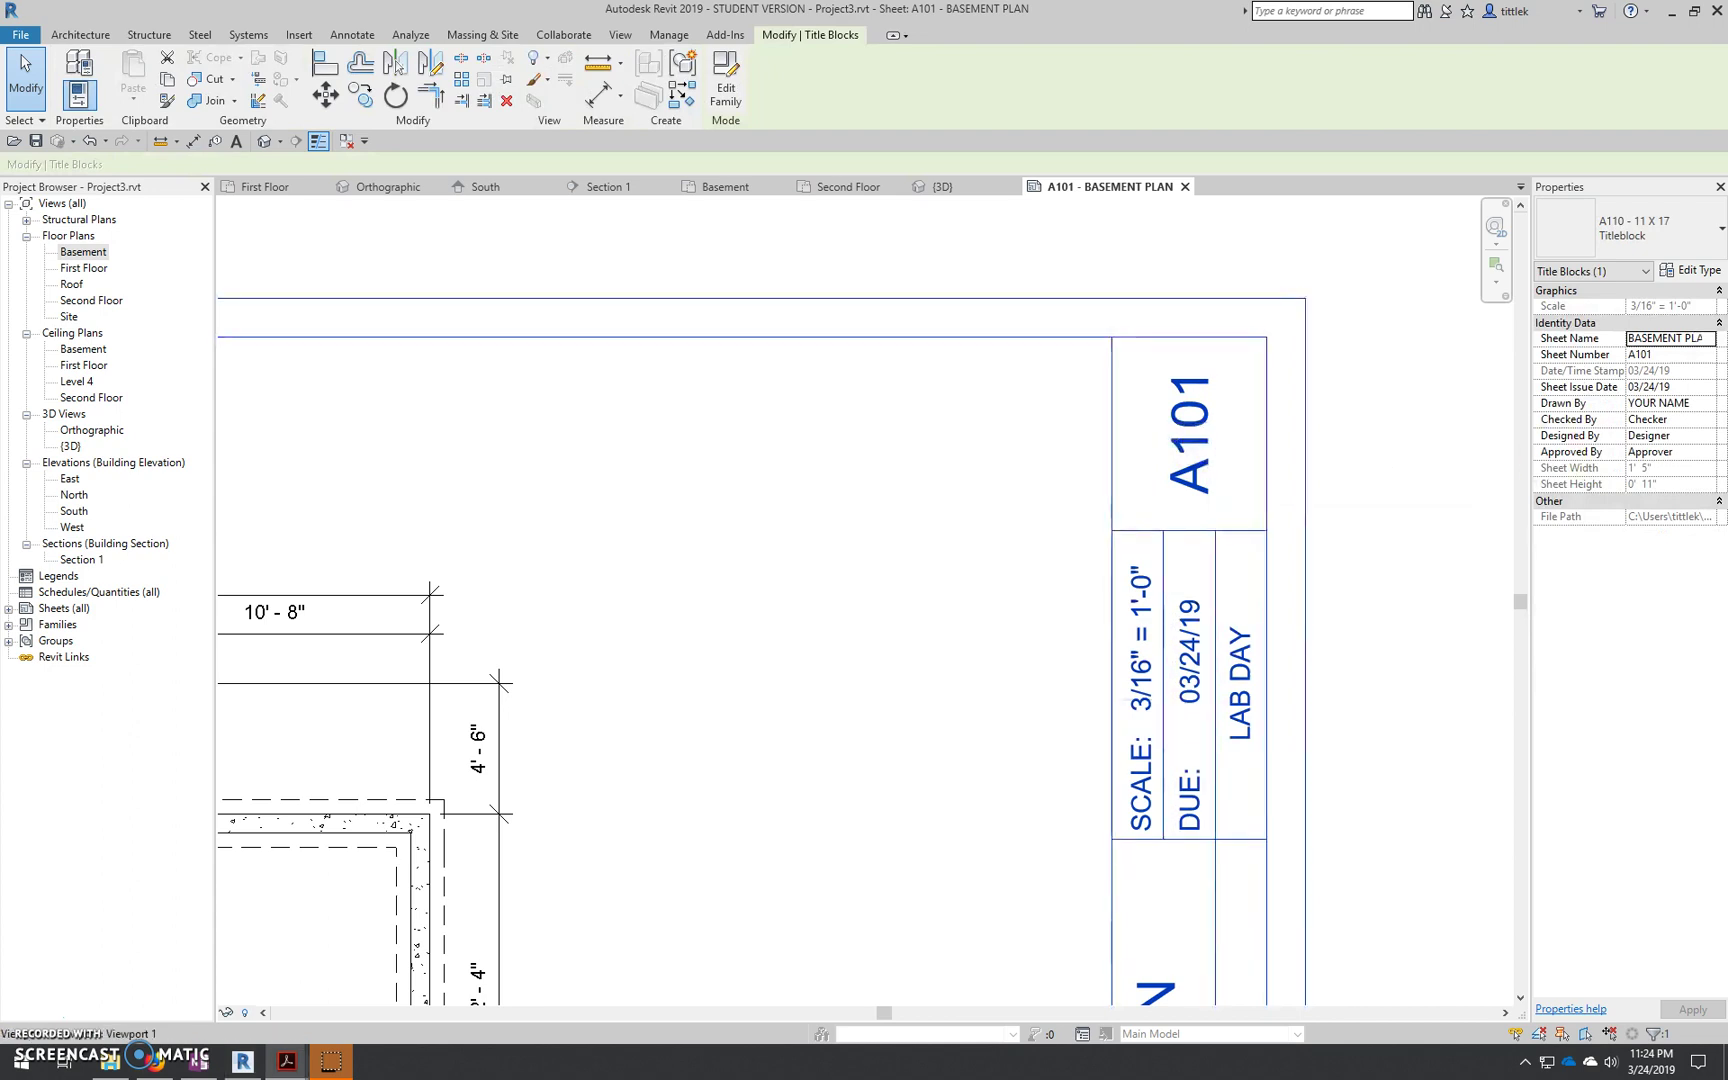
right_click(1183, 450)
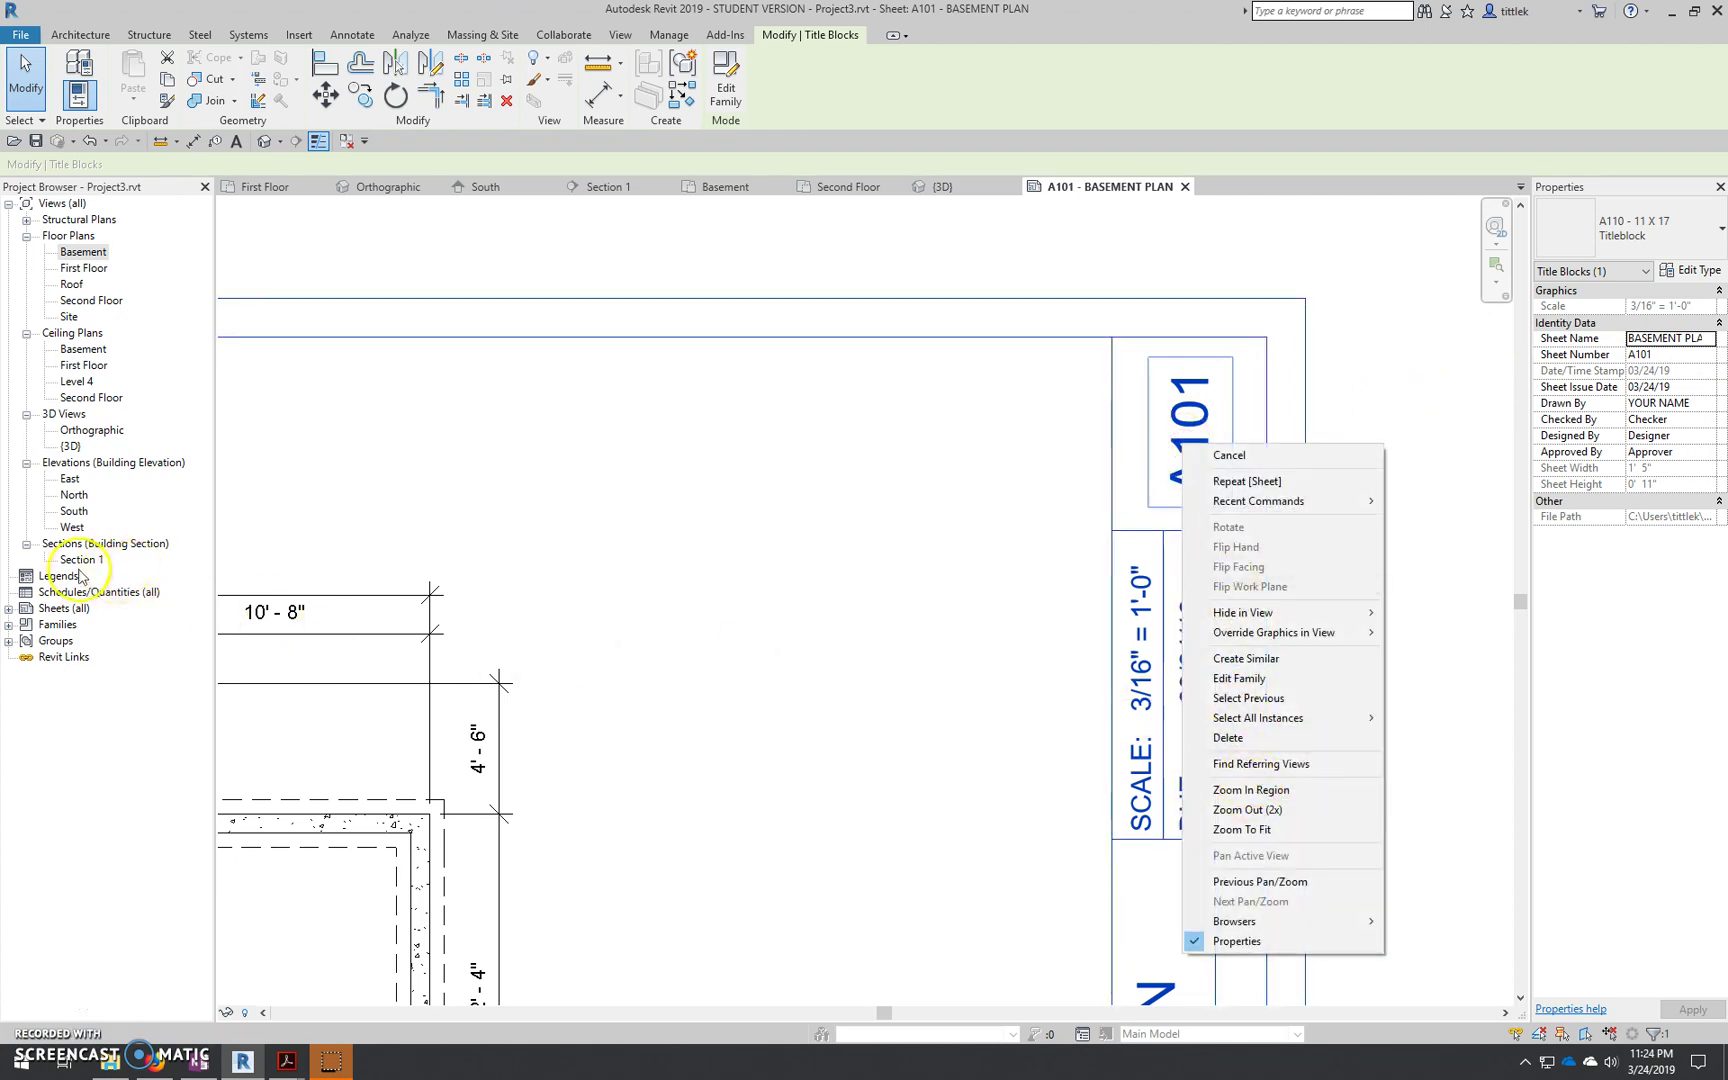
left_click(8, 608)
right_click(56, 625)
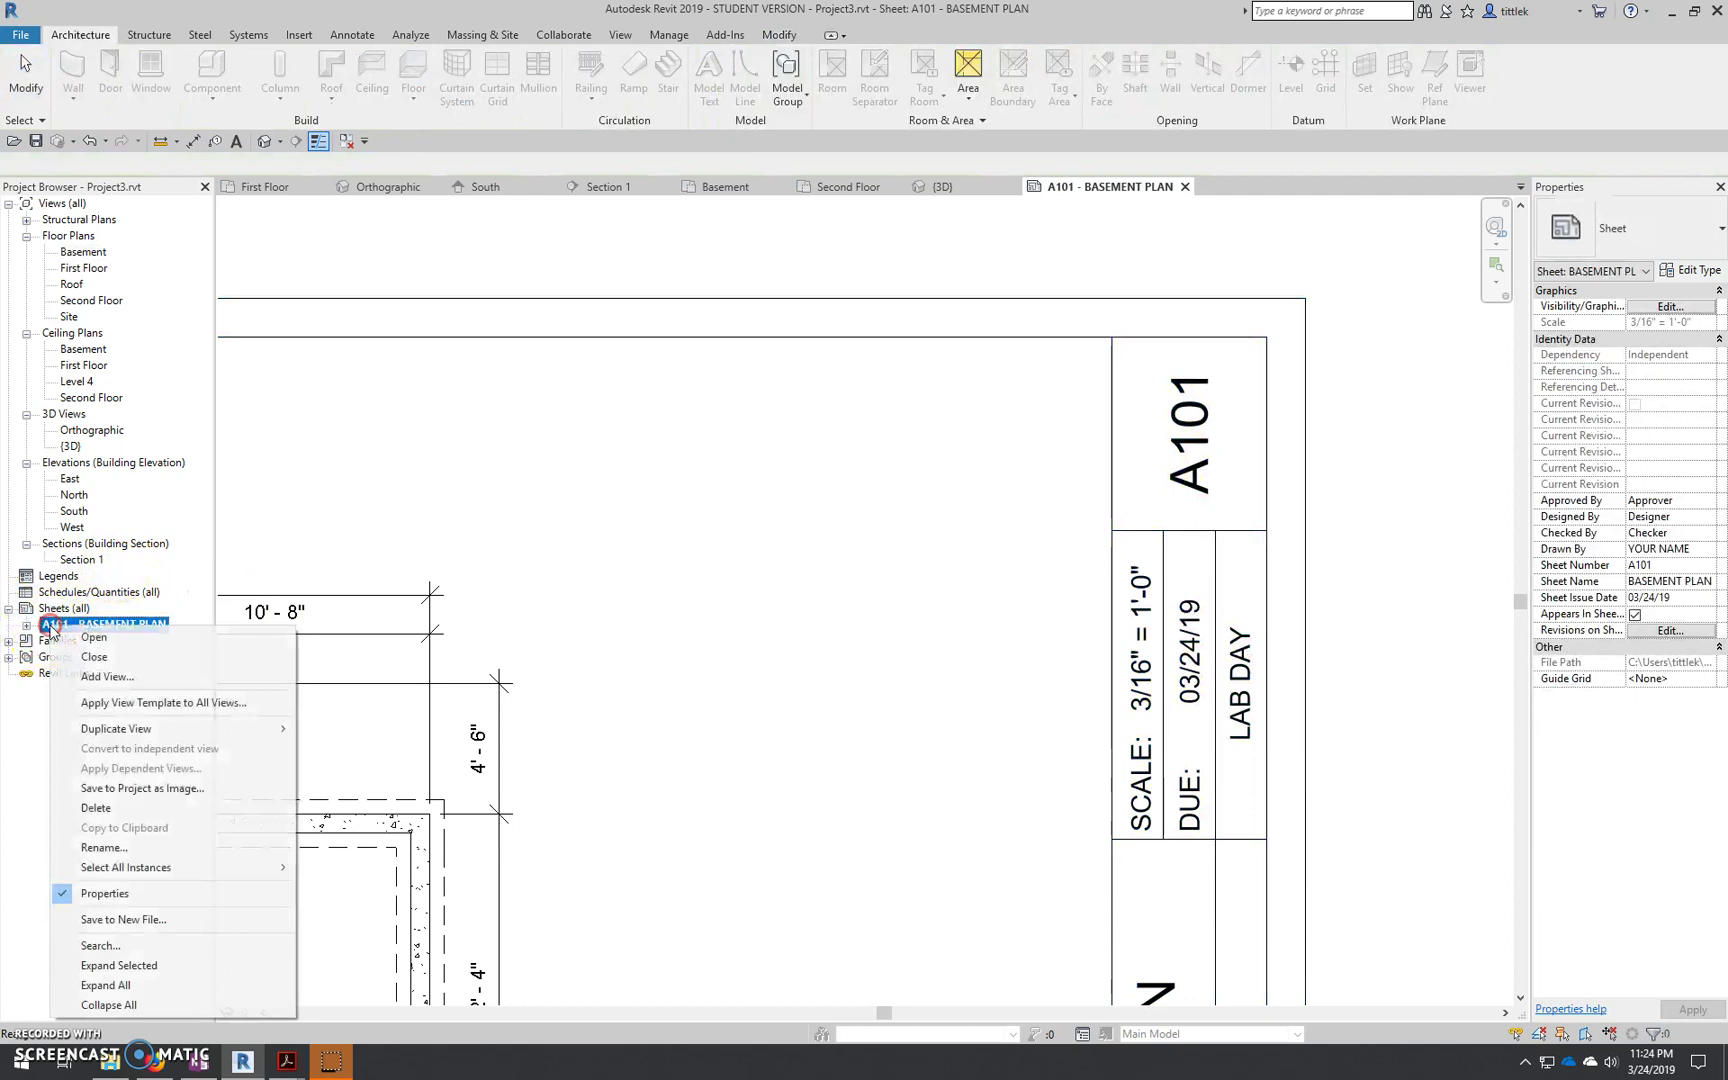
left_click(150, 853)
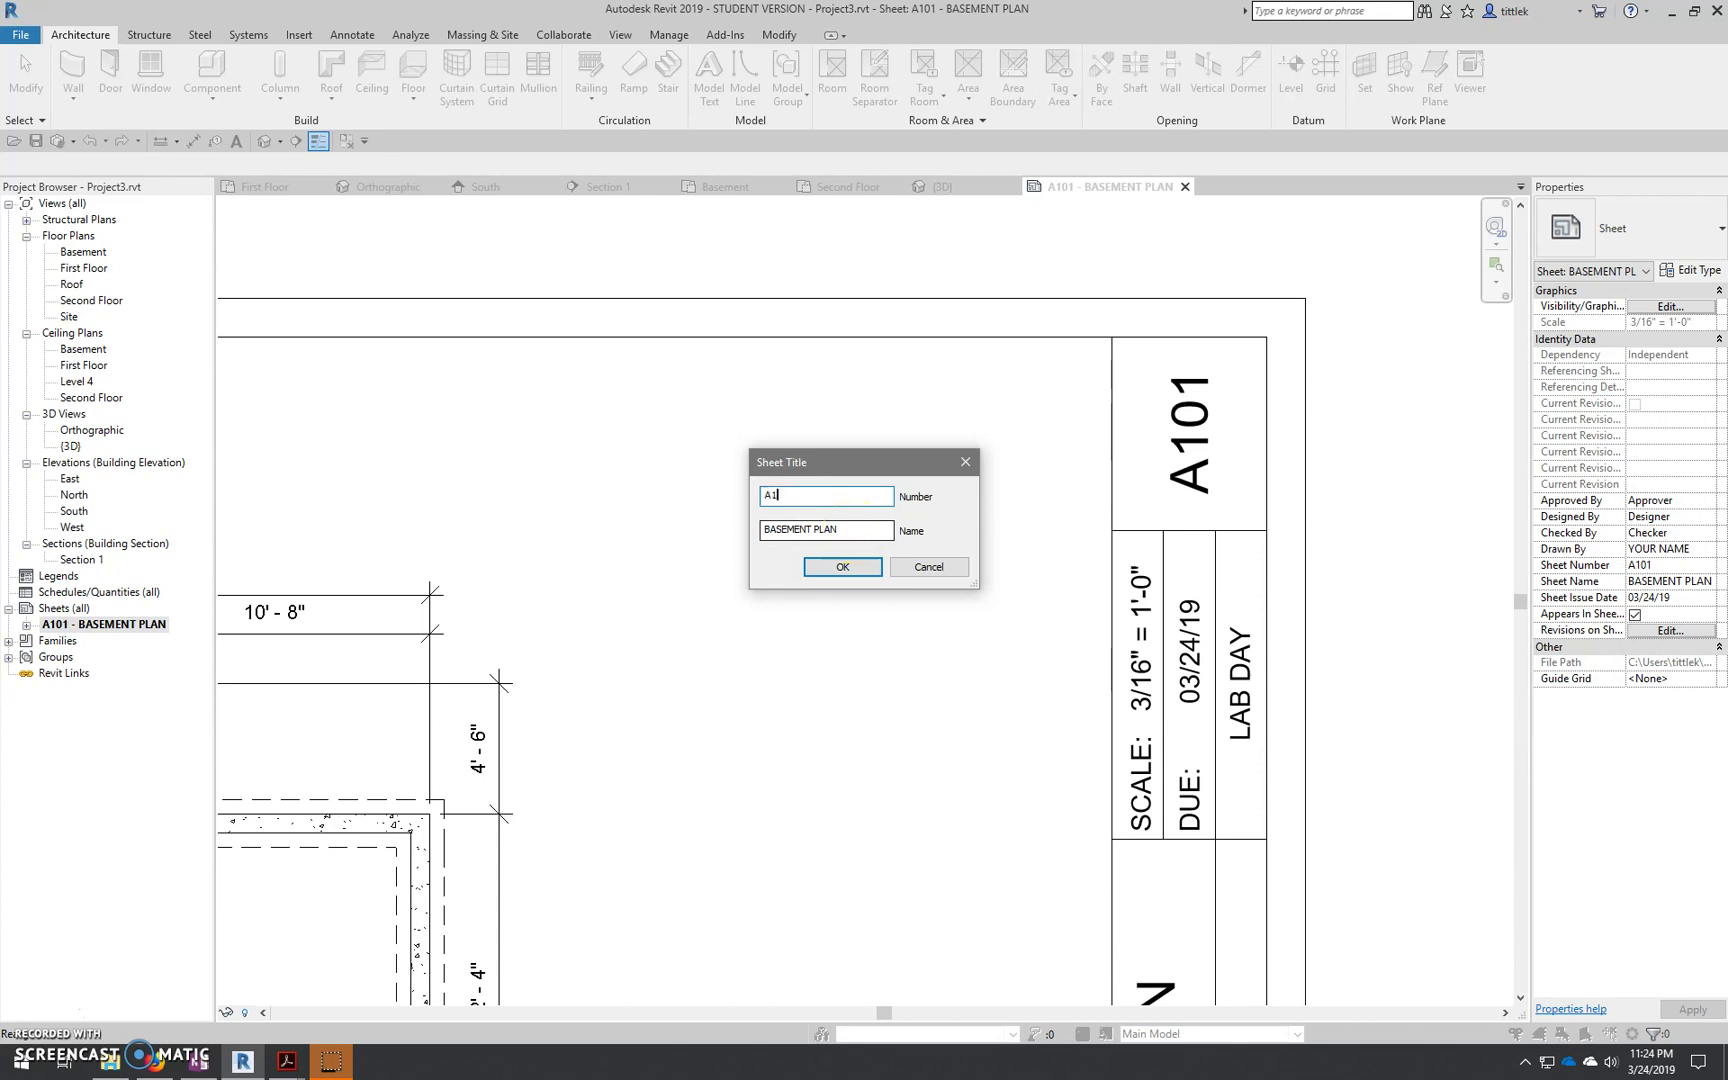
left_click(848, 567)
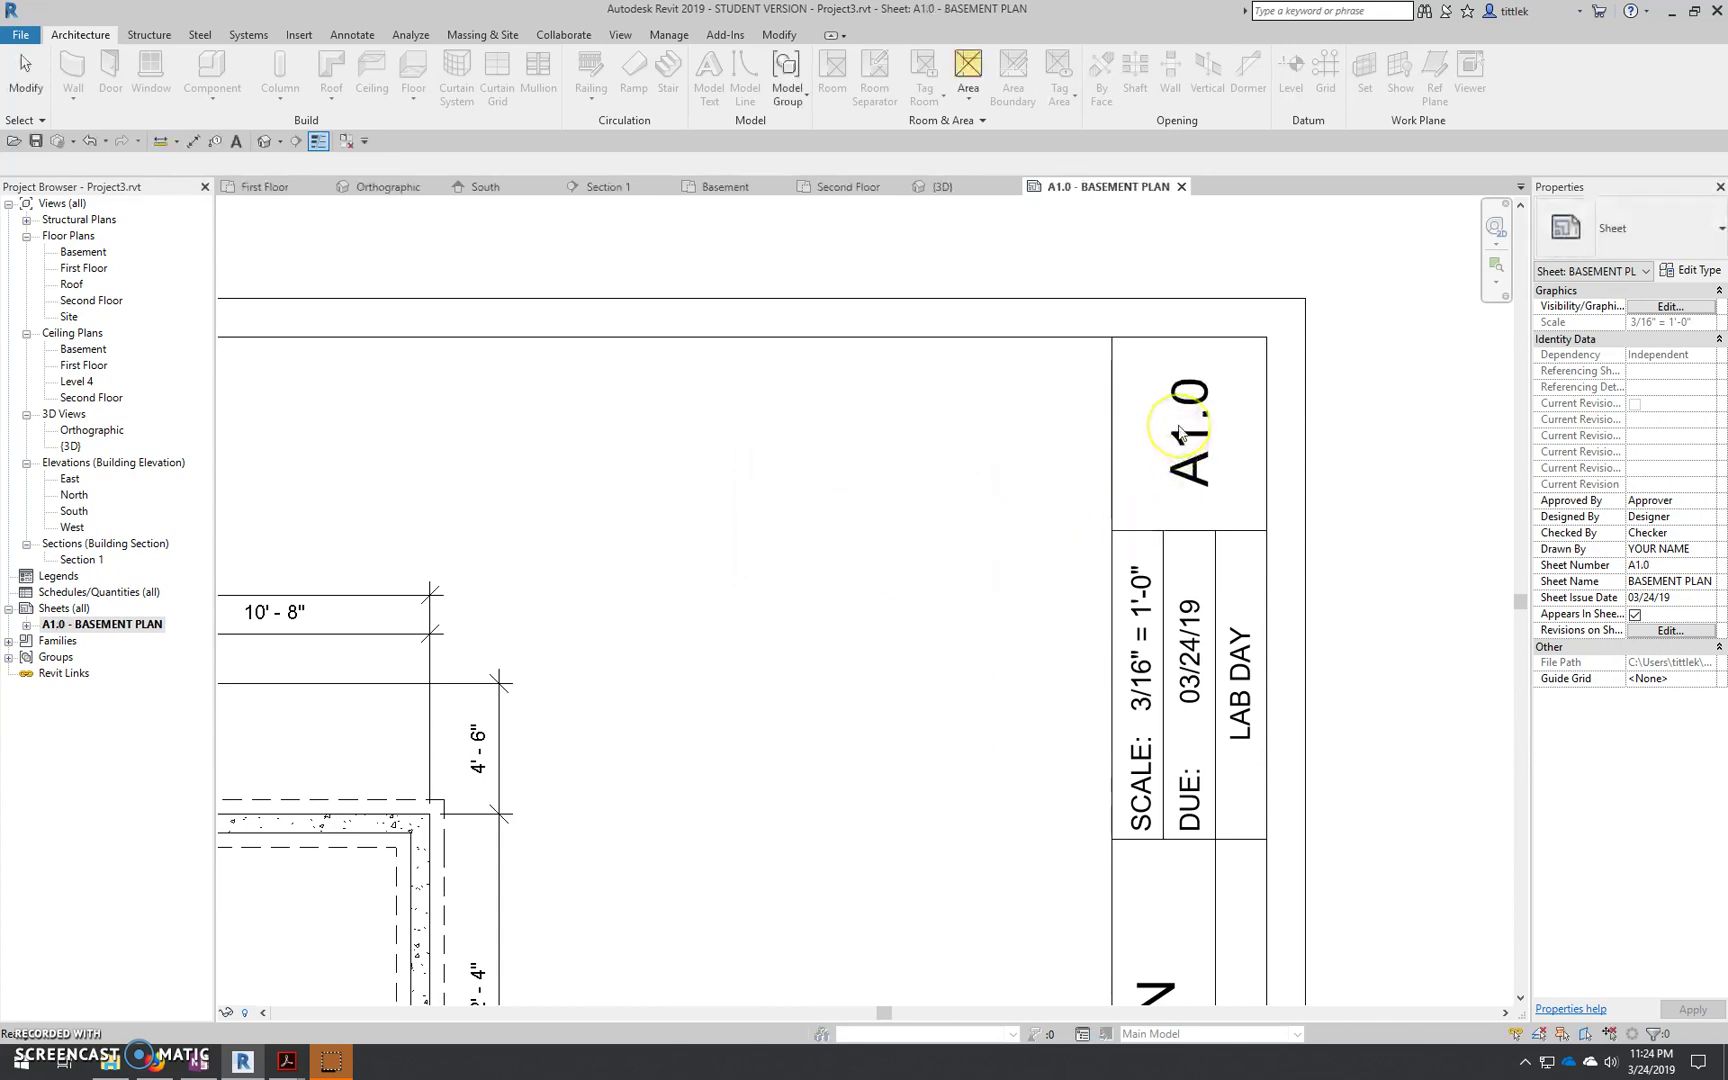
Configure the print setup for 11×17 paper, centred placement and 100% zoom, and close the print dialog without printing
scroll(1180, 432, "down", 5)
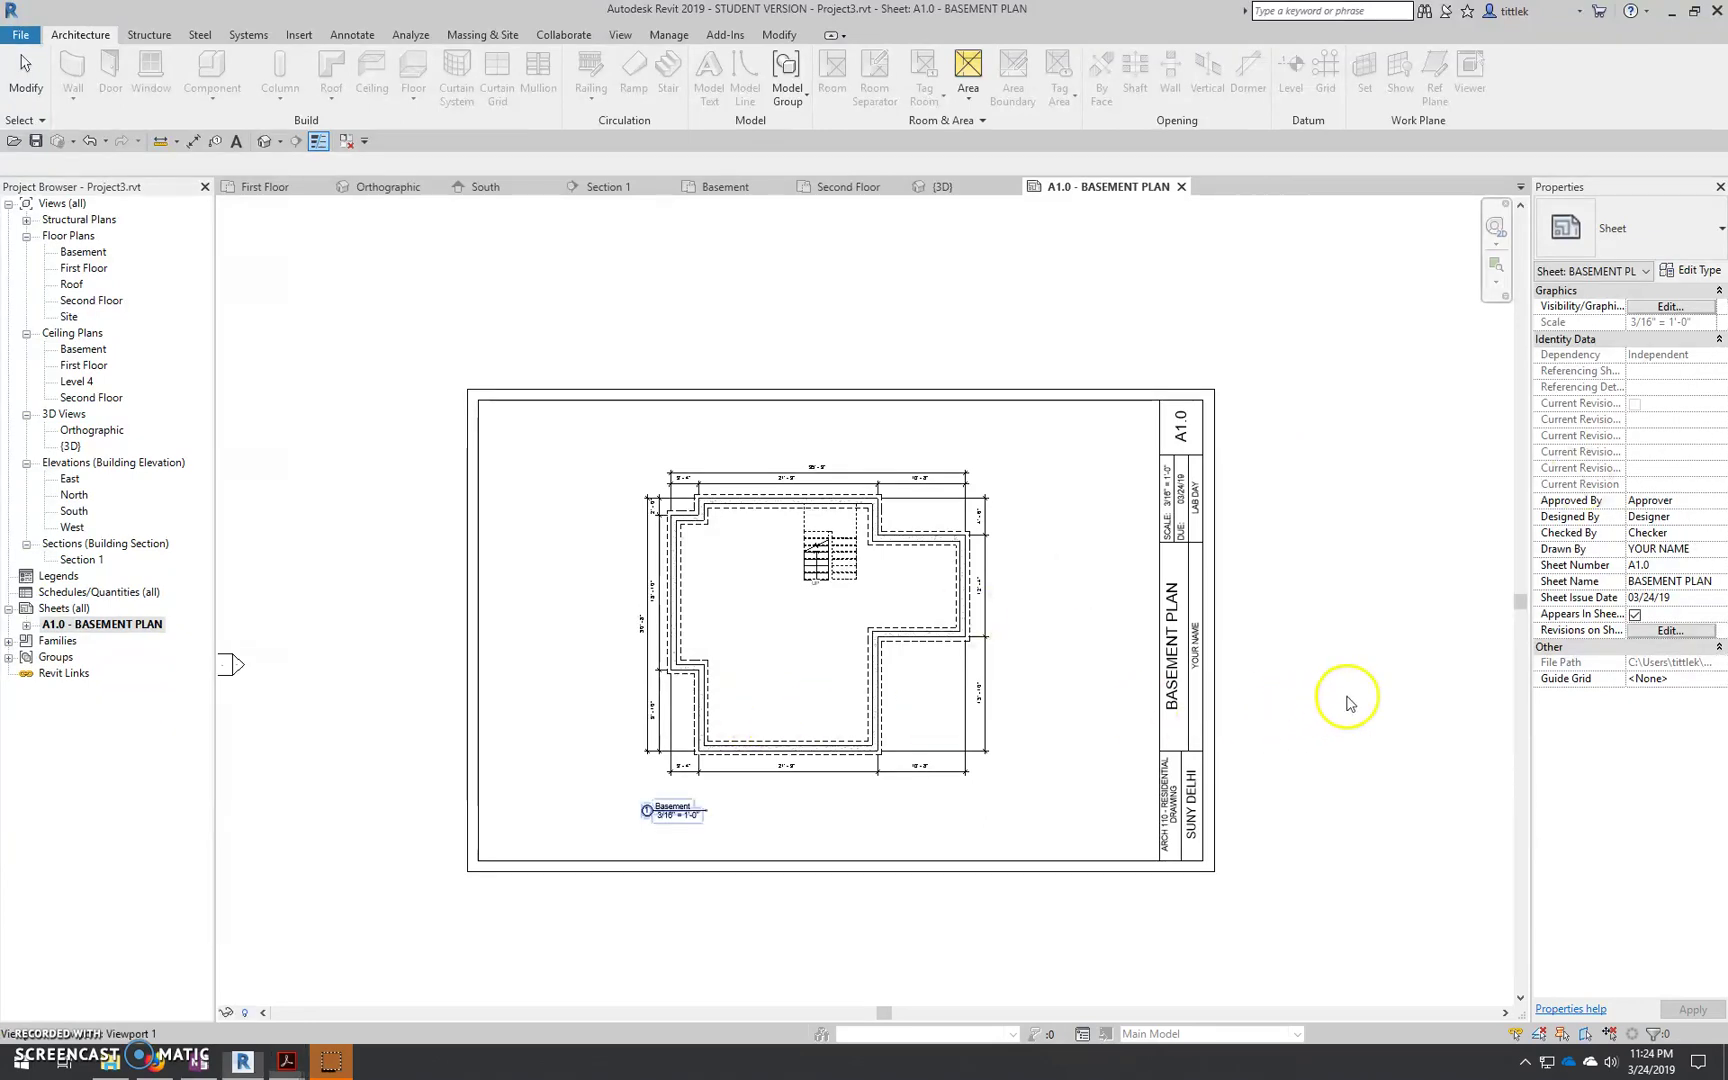
scroll(740, 690, "up", 1)
mouse_move(946, 690)
middle_mouse_down()
mouse_move(926, 716)
mouse_move(919, 689)
middle_mouse_up()
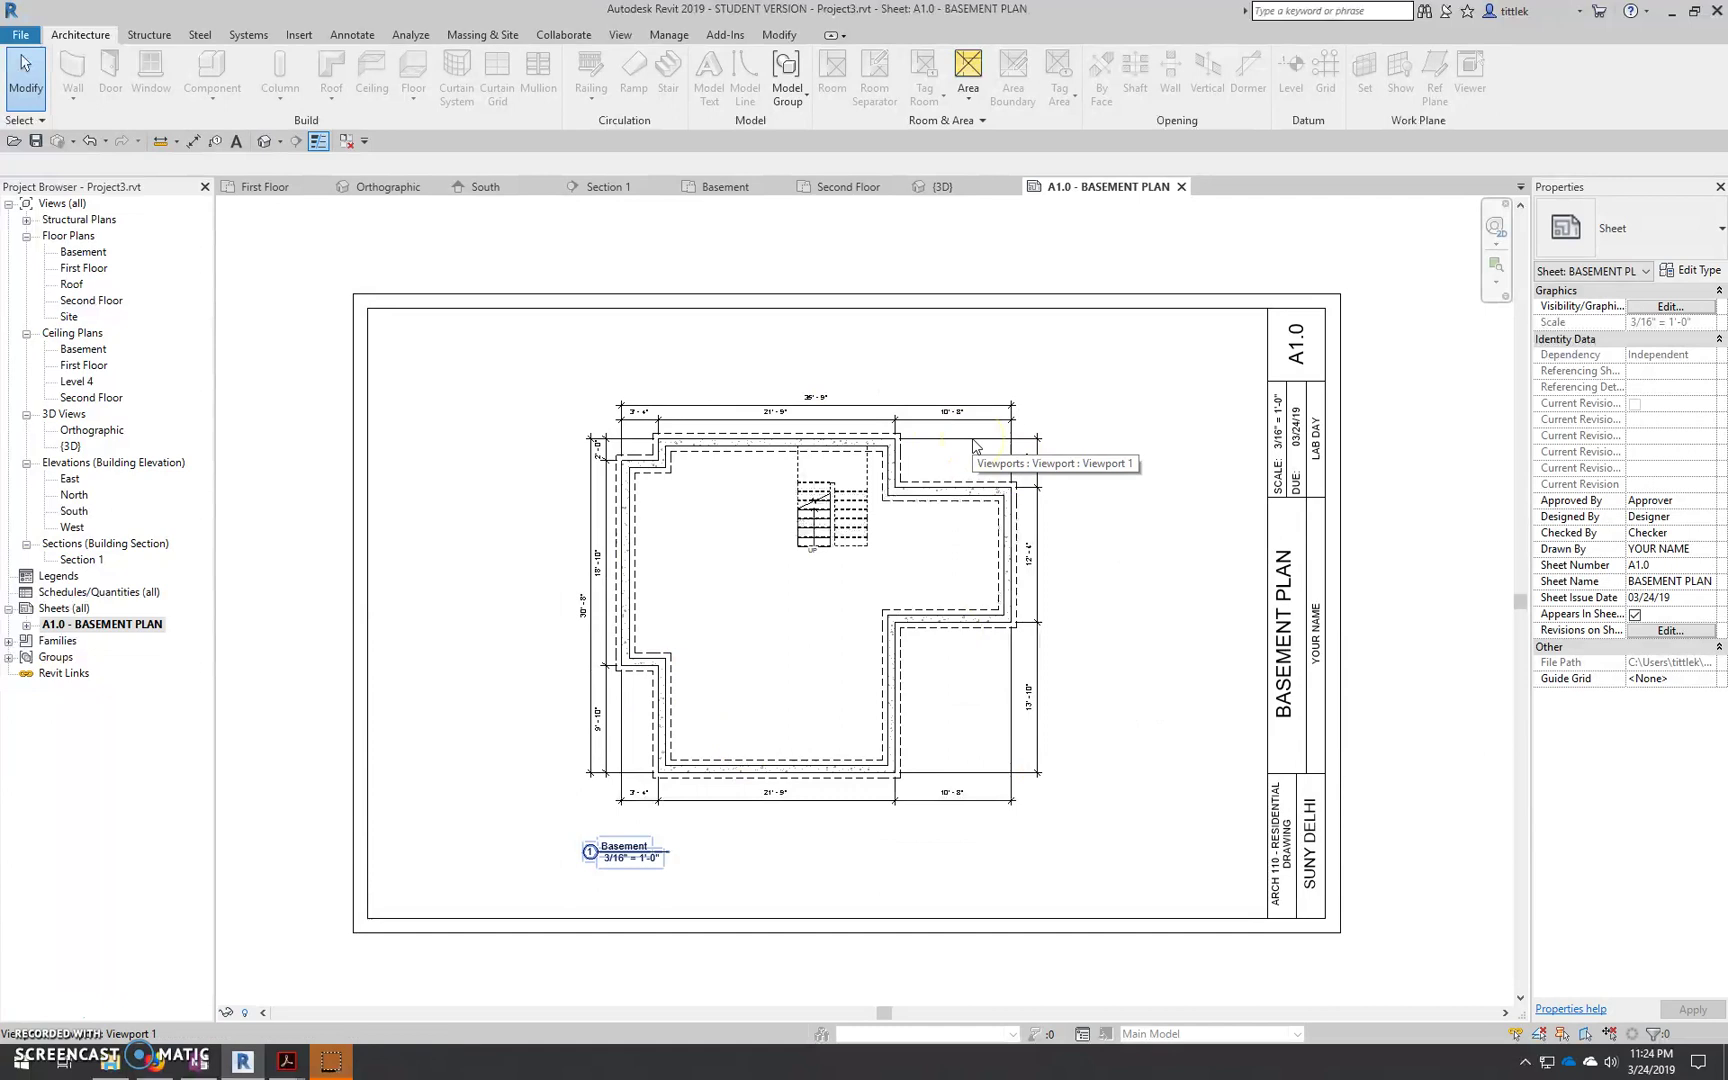
left_click(152, 625)
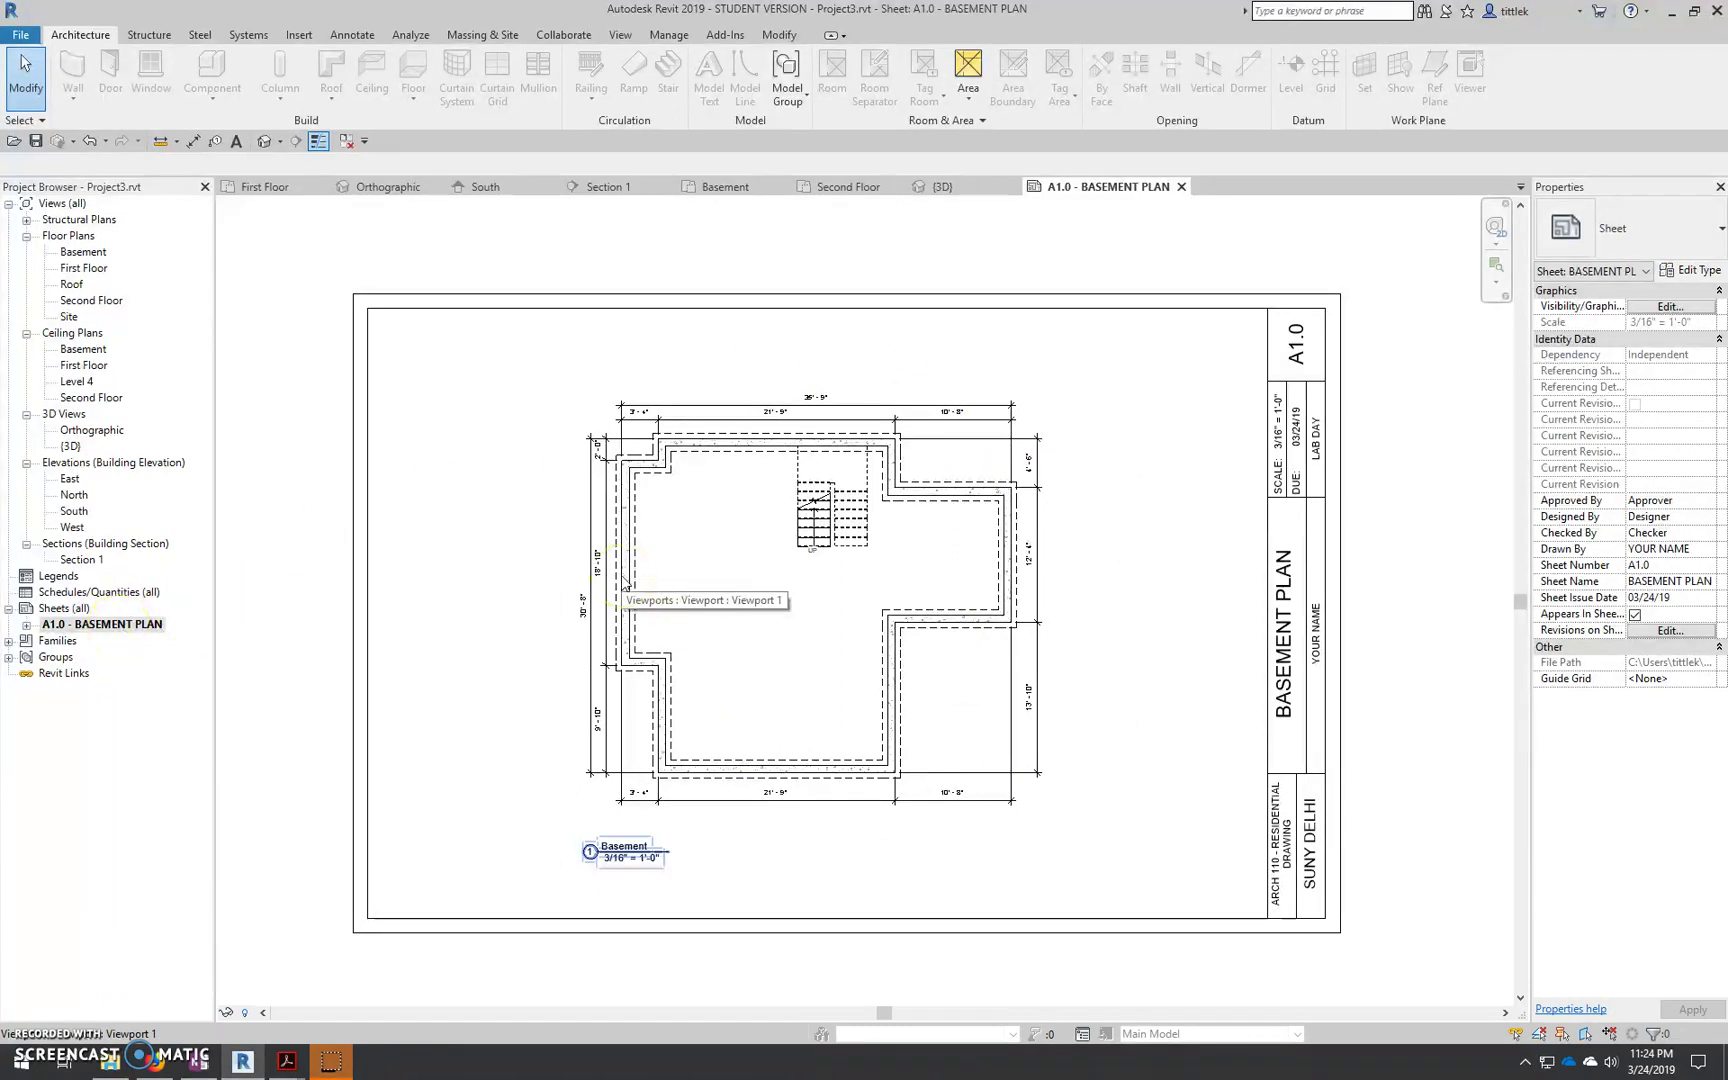
key("ctrl+p")
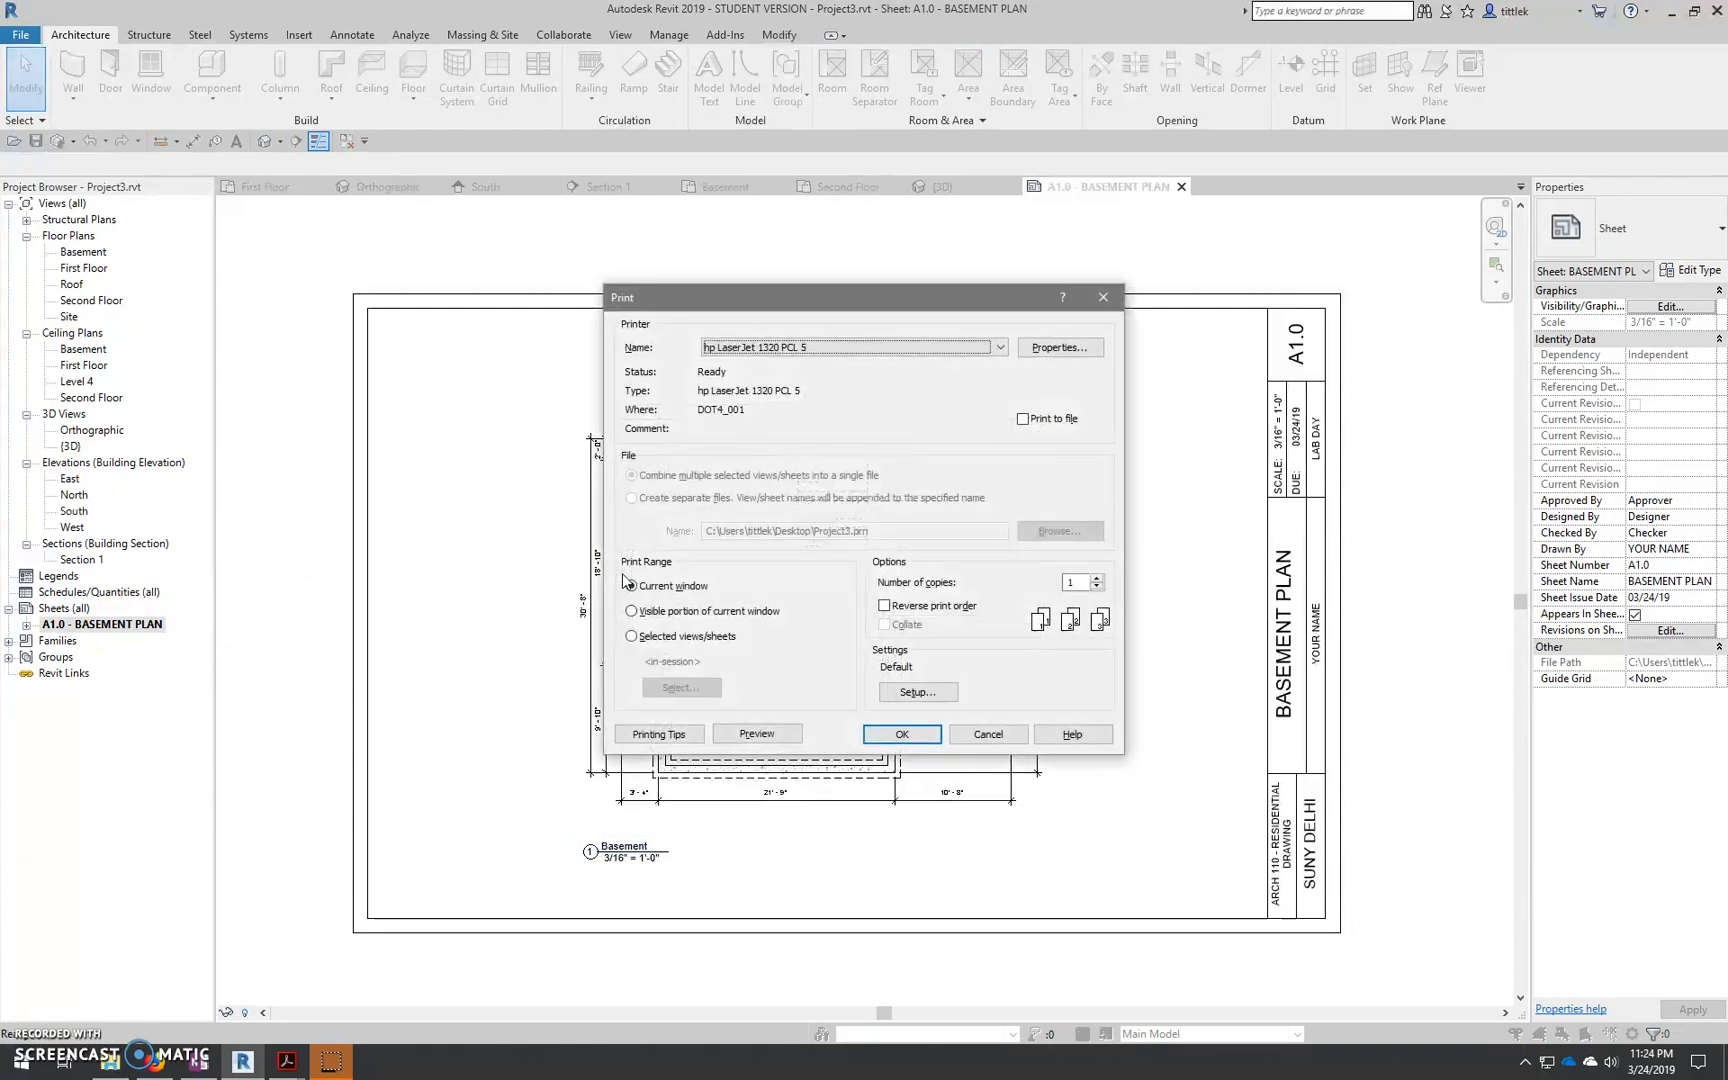
left_click(916, 692)
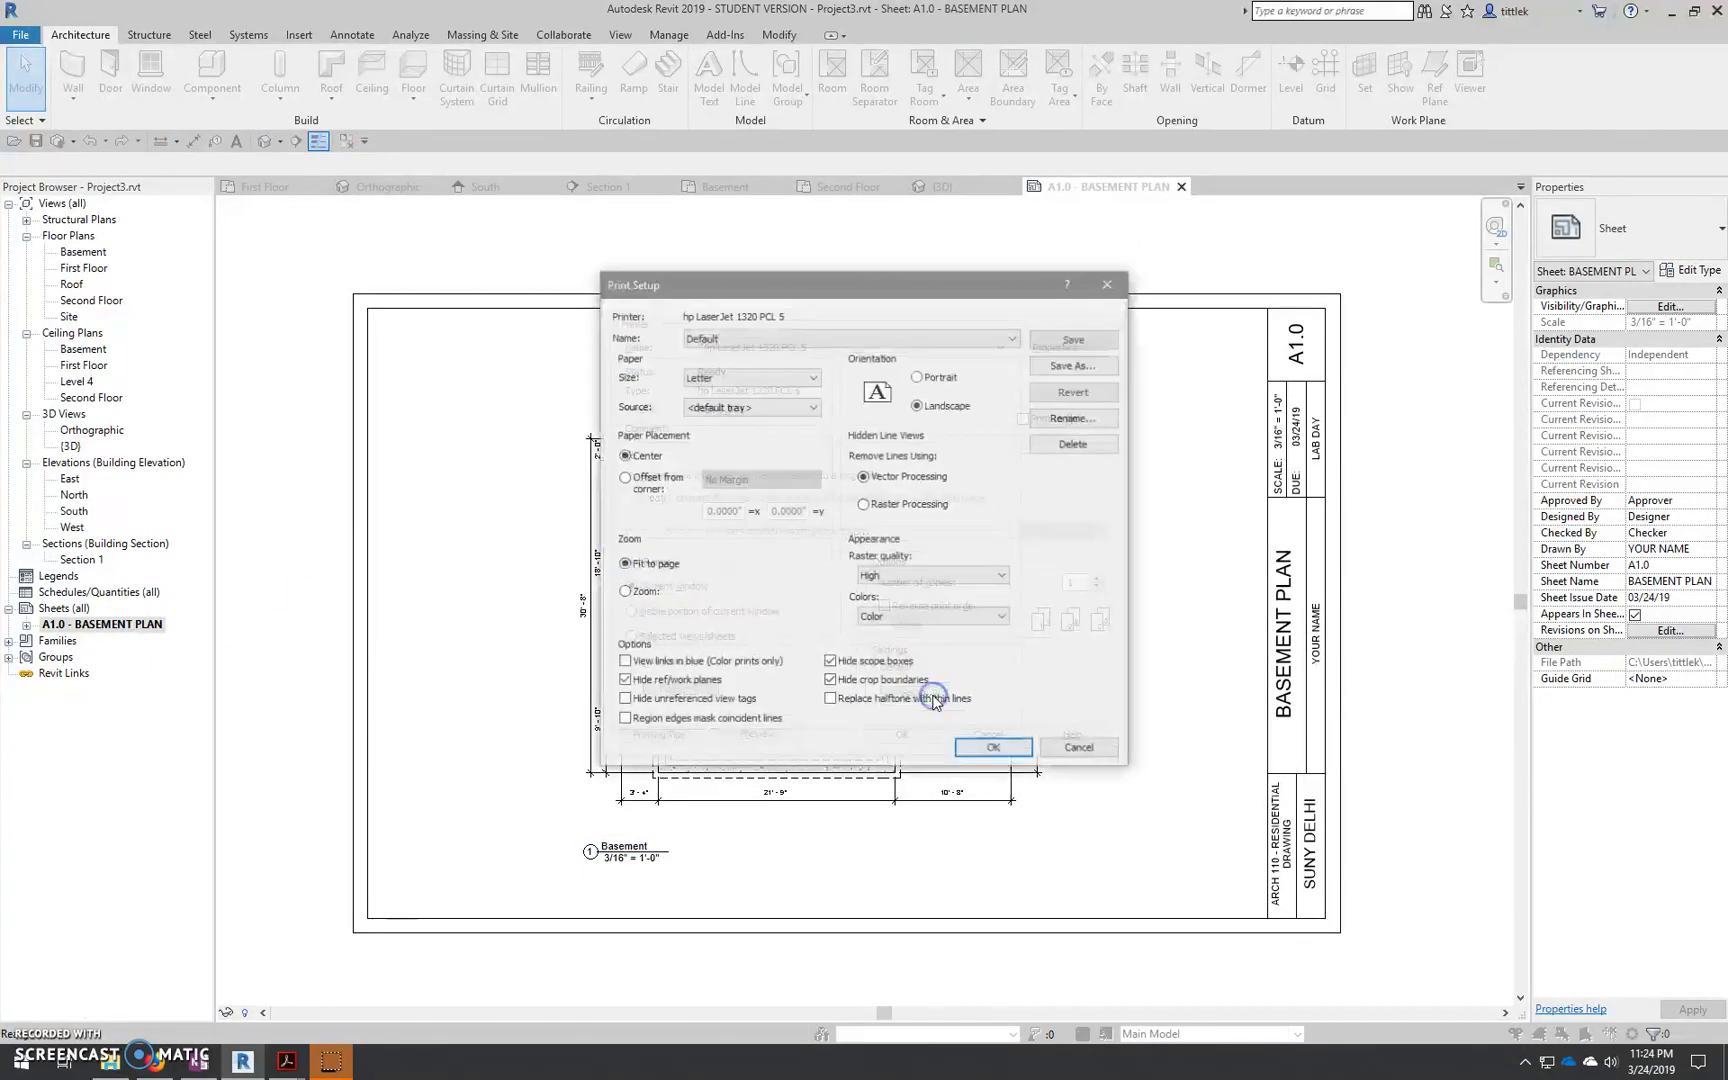
left_click(638, 594)
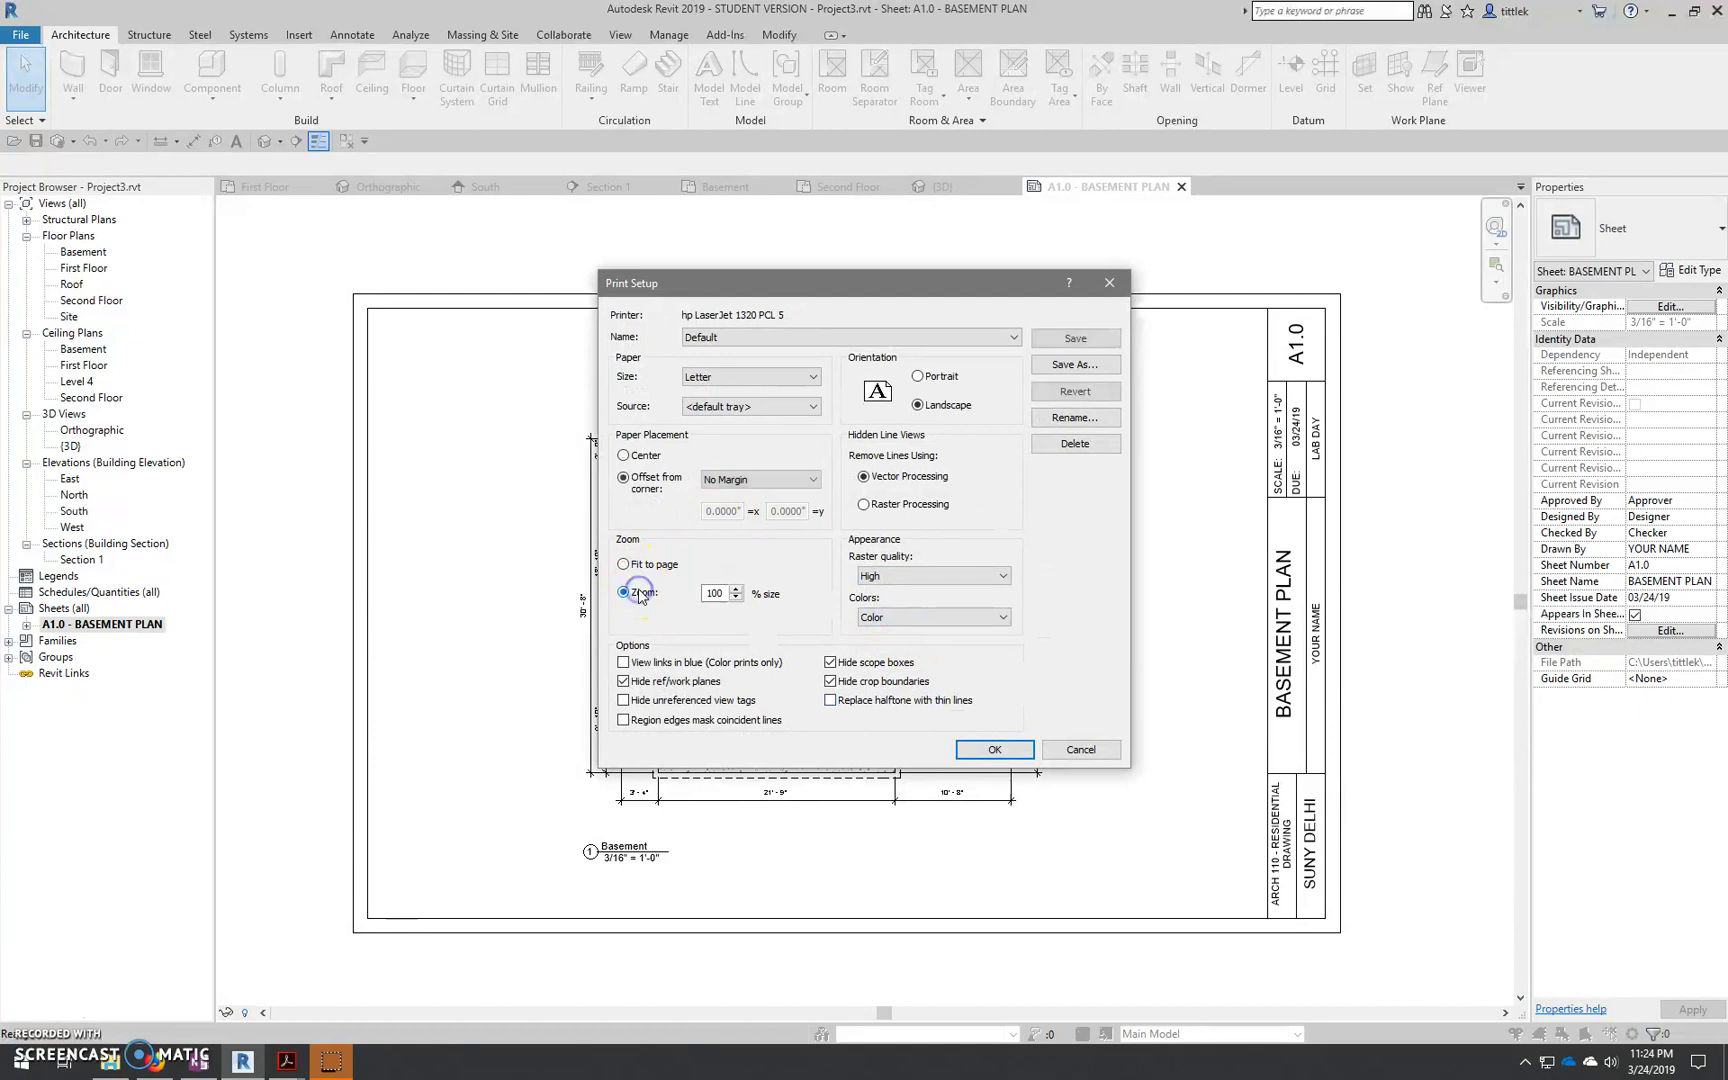
left_click(624, 456)
left_click(748, 380)
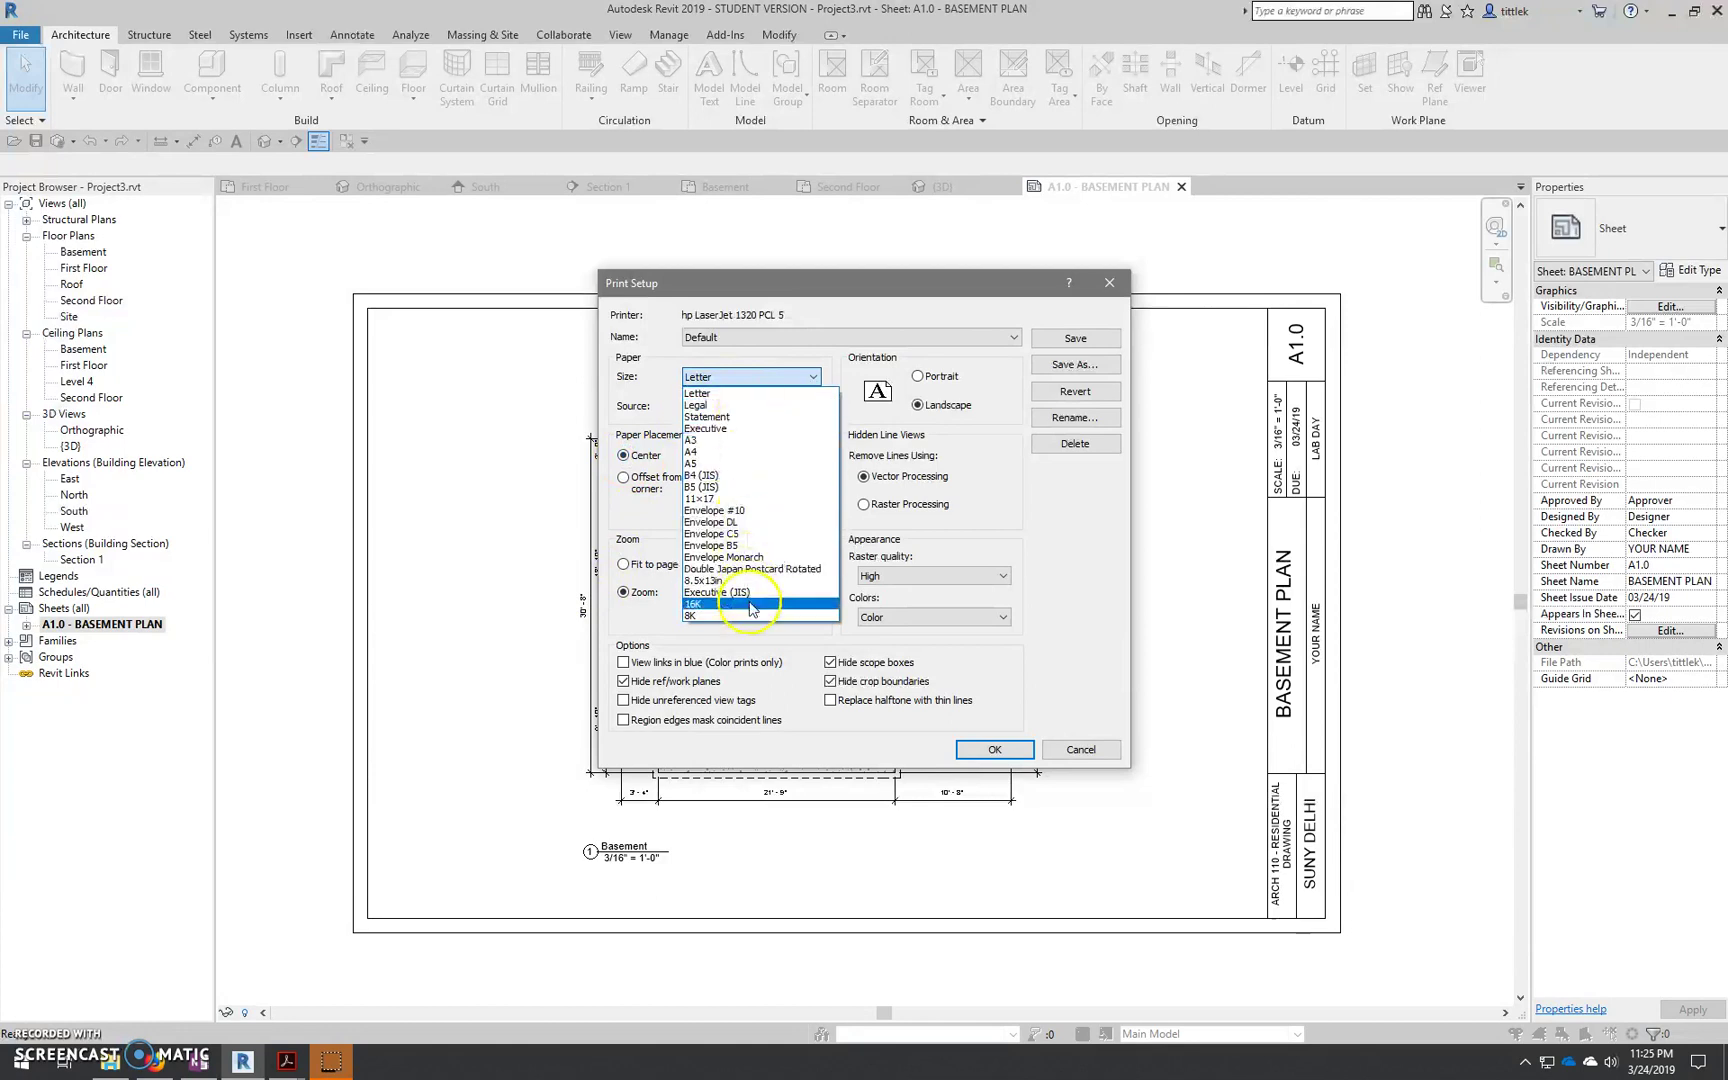
left_click(762, 498)
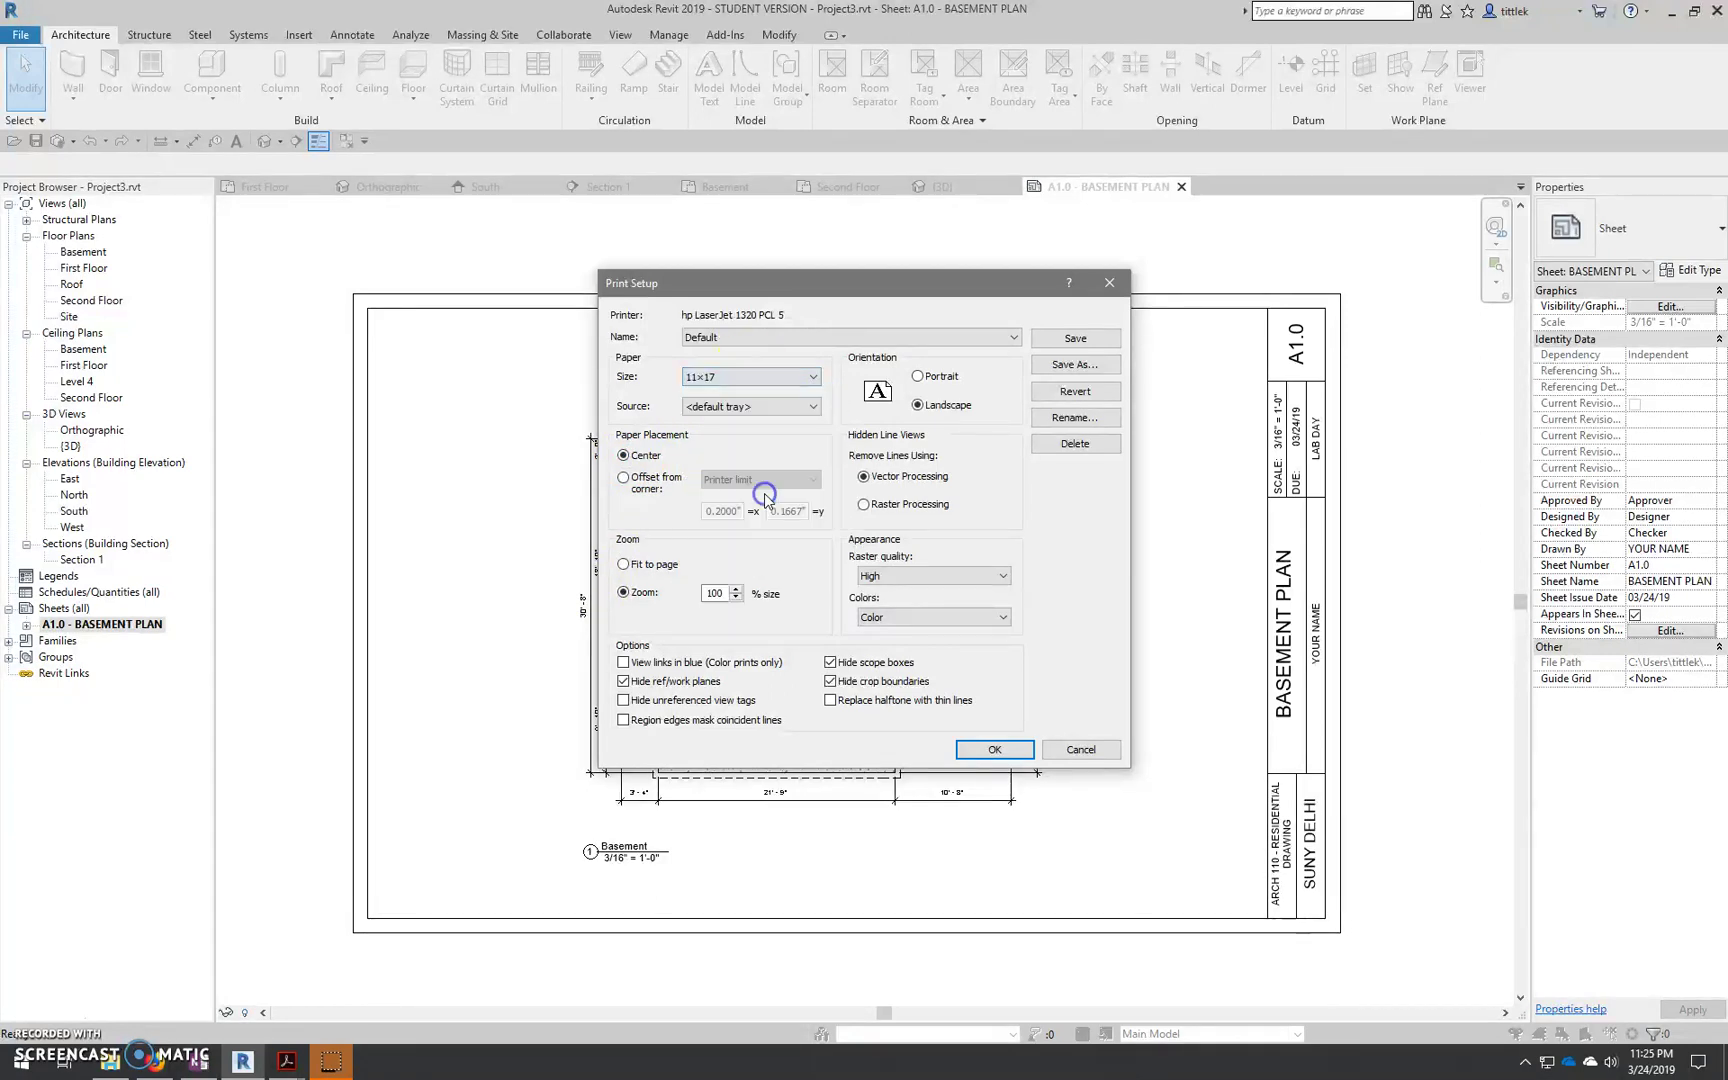
left_click(1040, 748)
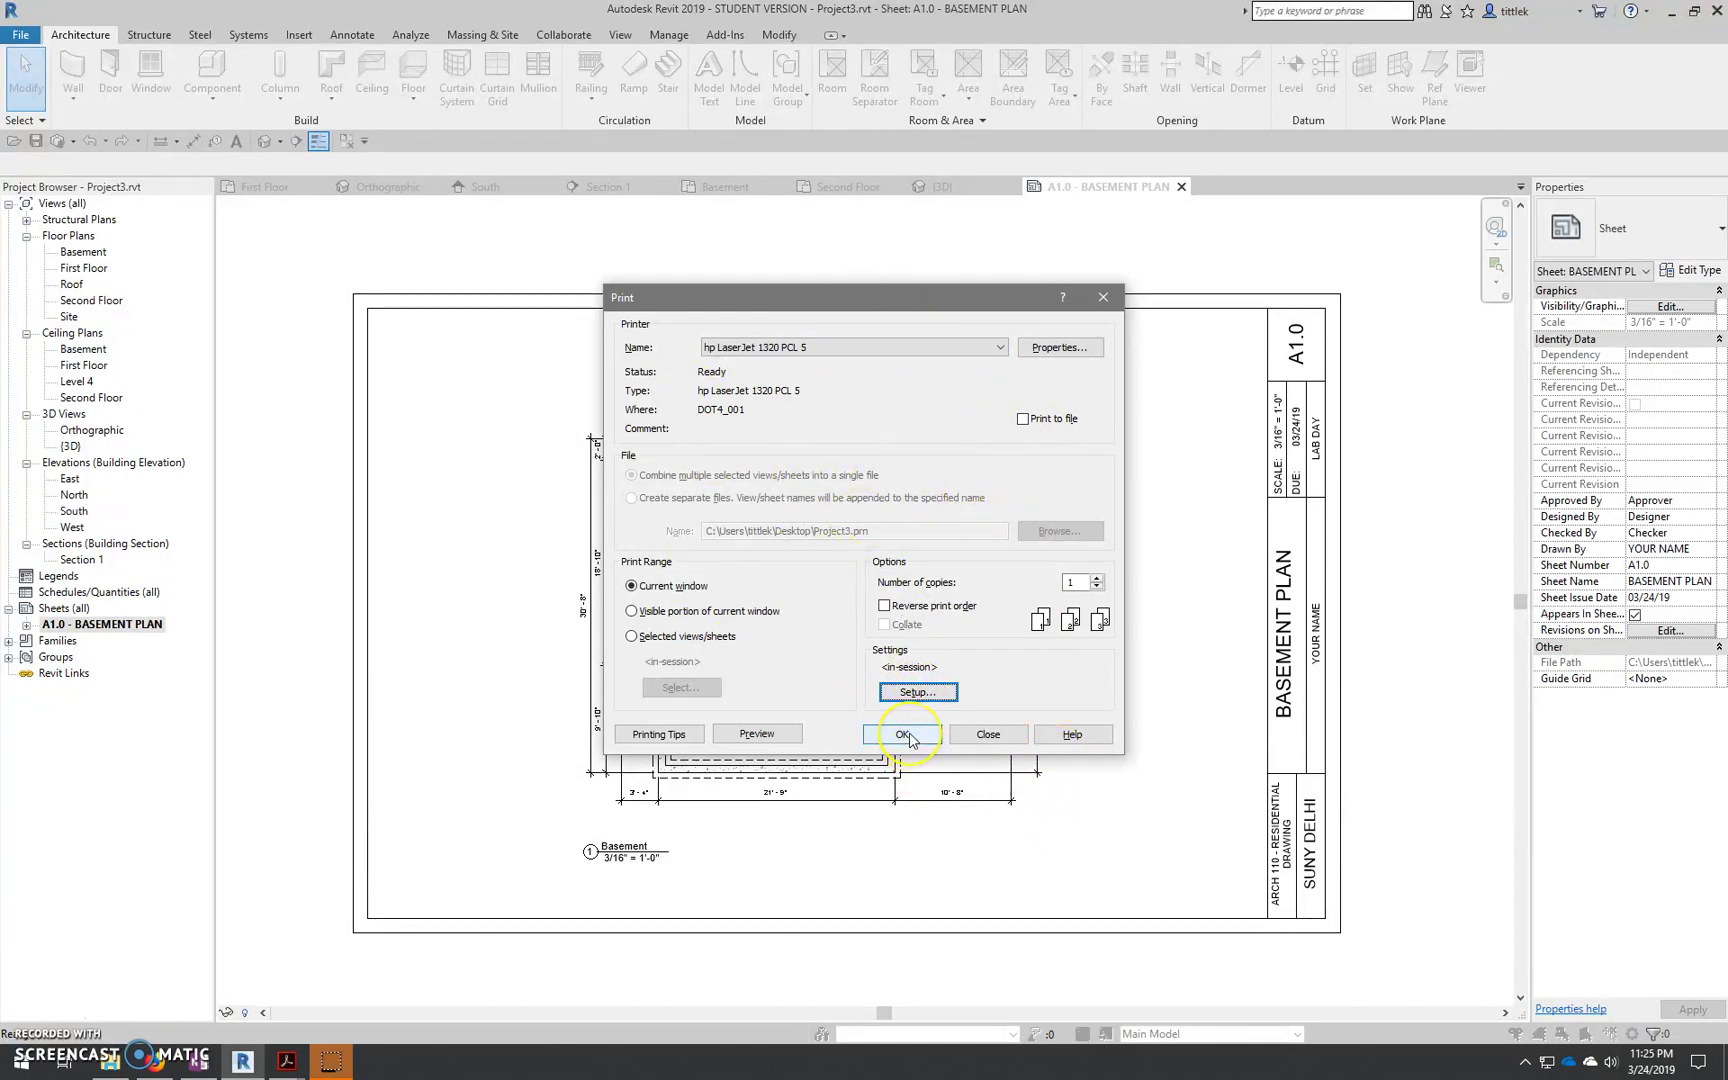
left_click(986, 735)
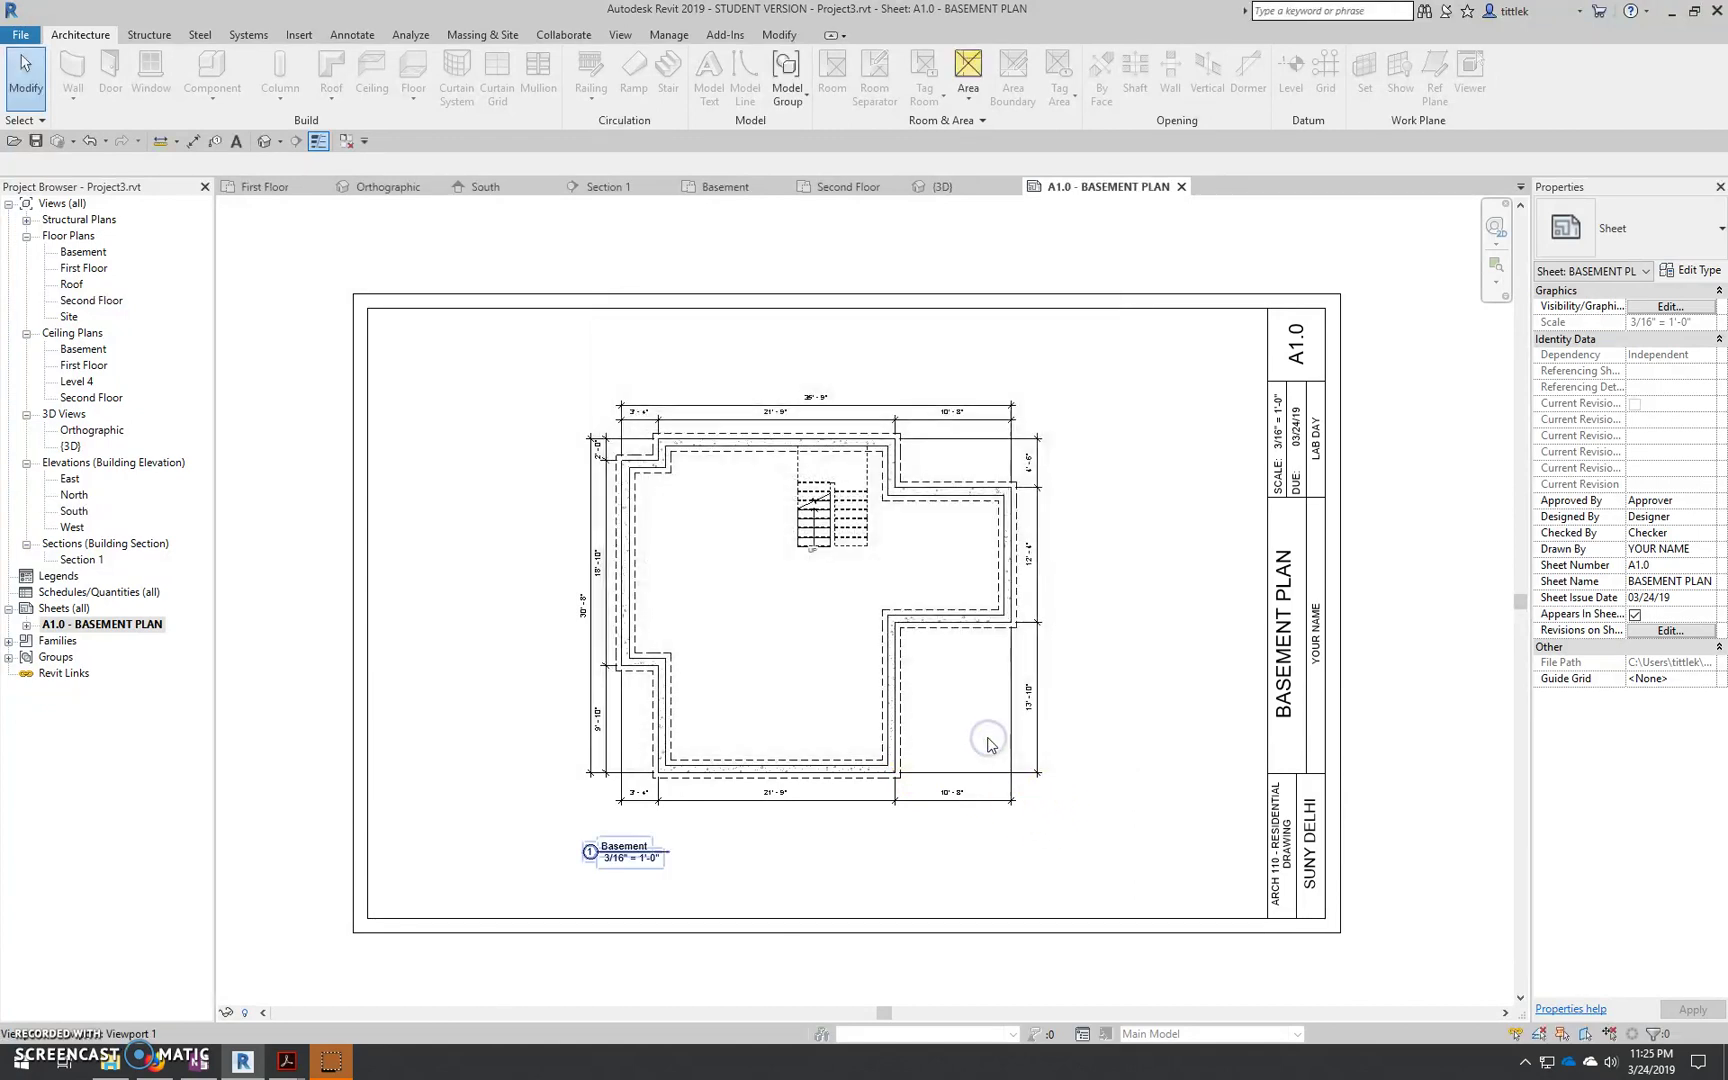